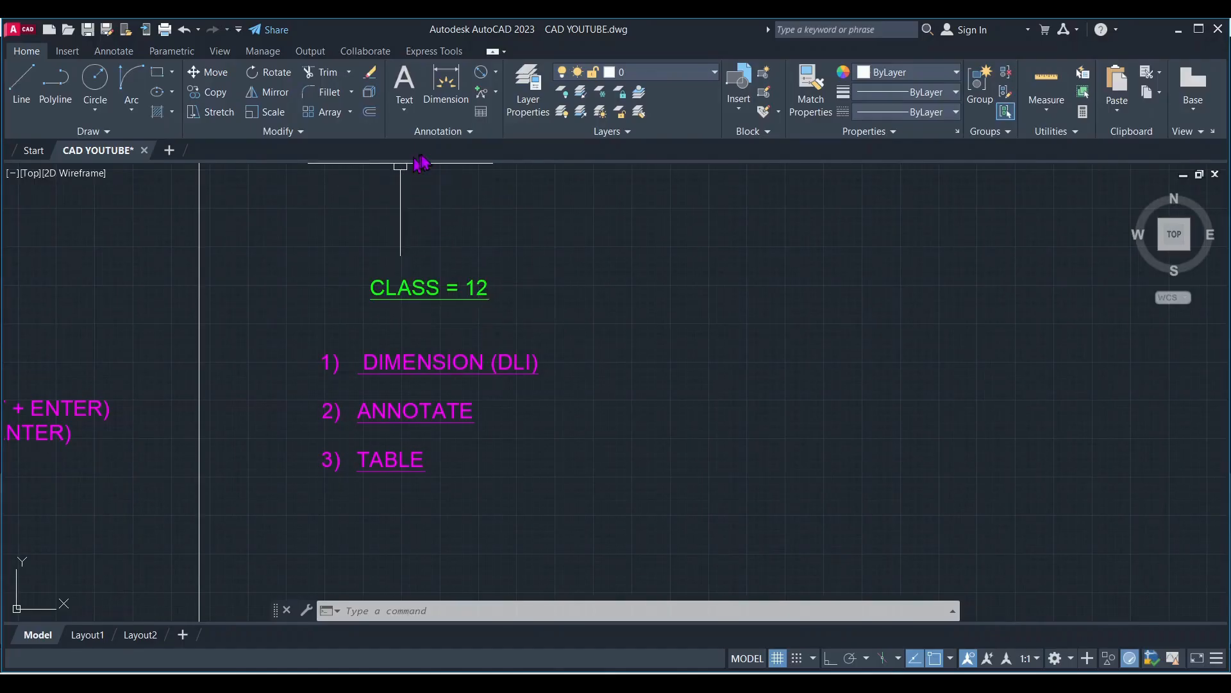
# Examine the available text, dimension and leader annotation types and the class topic list in the drawing.
pyautogui.click(403, 110)
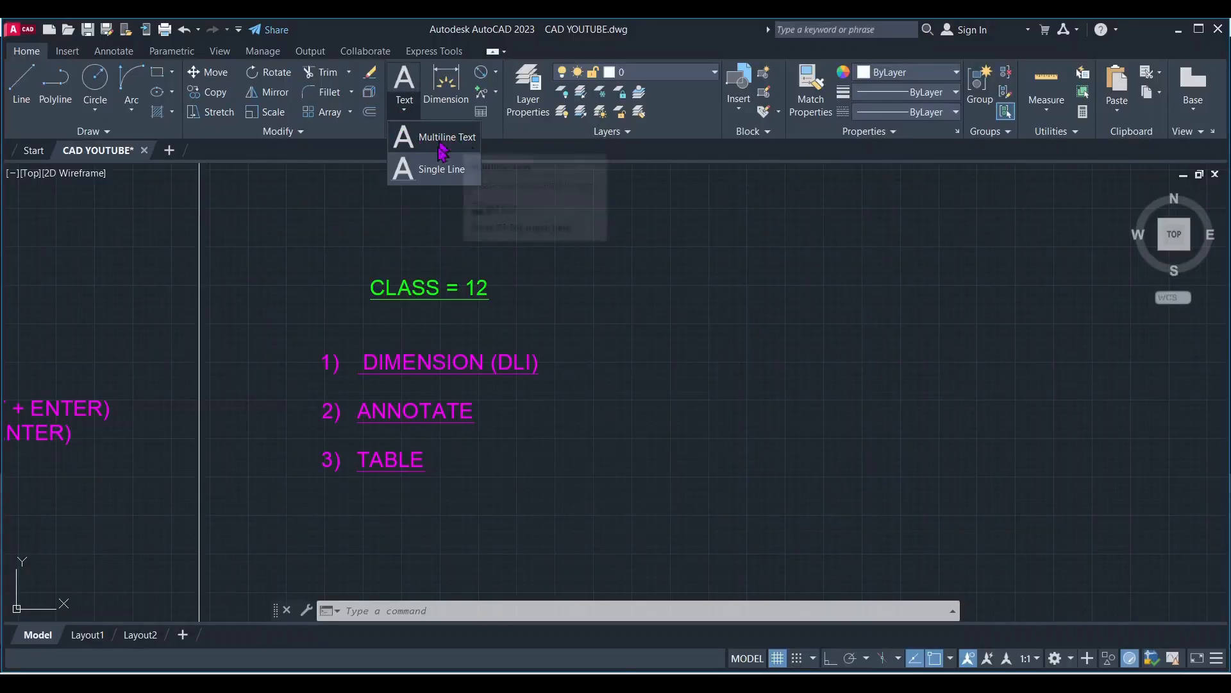
pyautogui.click(590, 285)
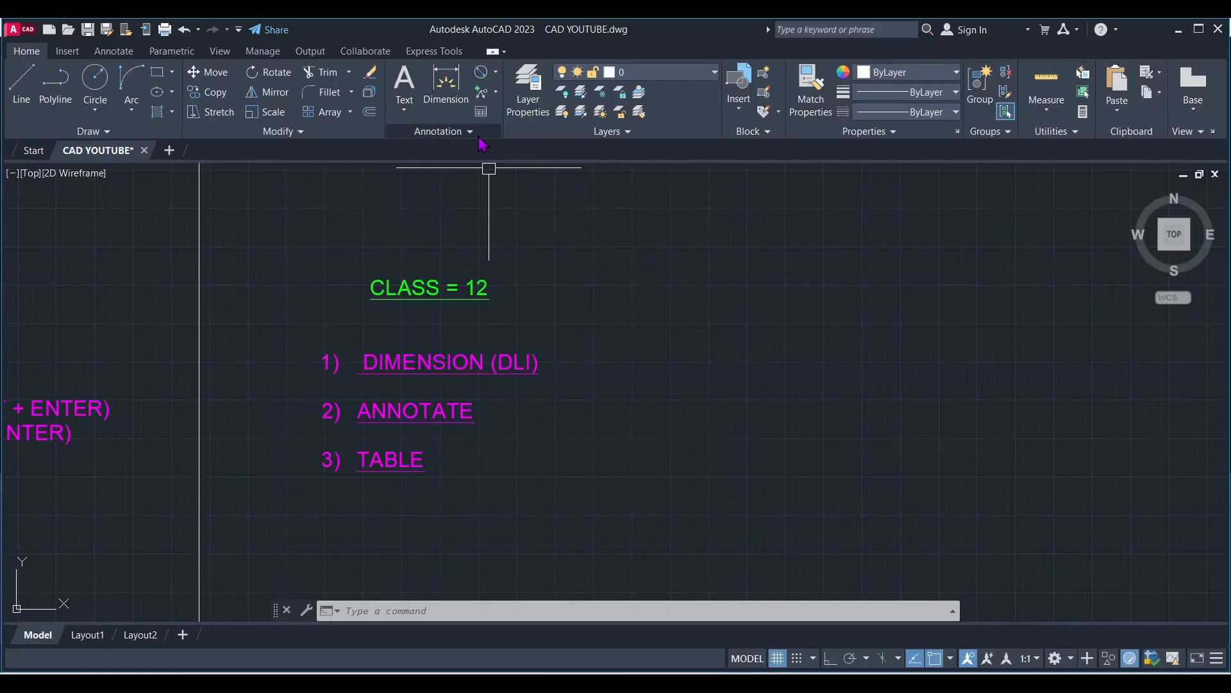
pyautogui.click(496, 72)
pyautogui.click(494, 73)
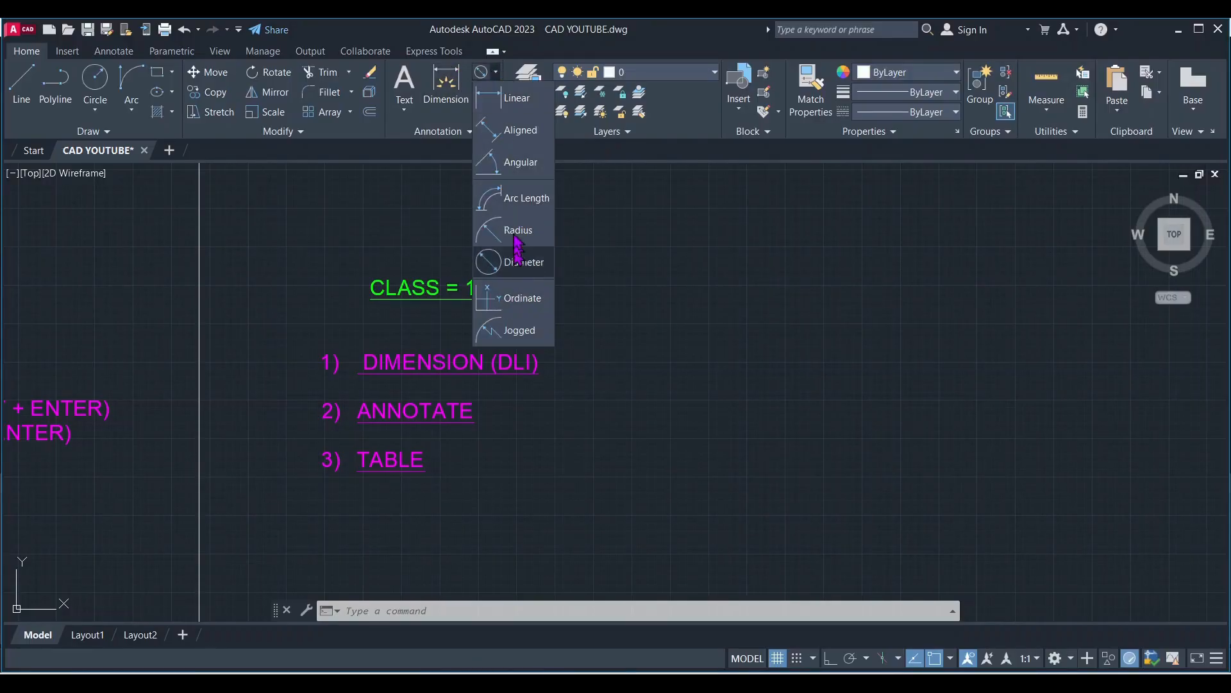
pyautogui.click(499, 74)
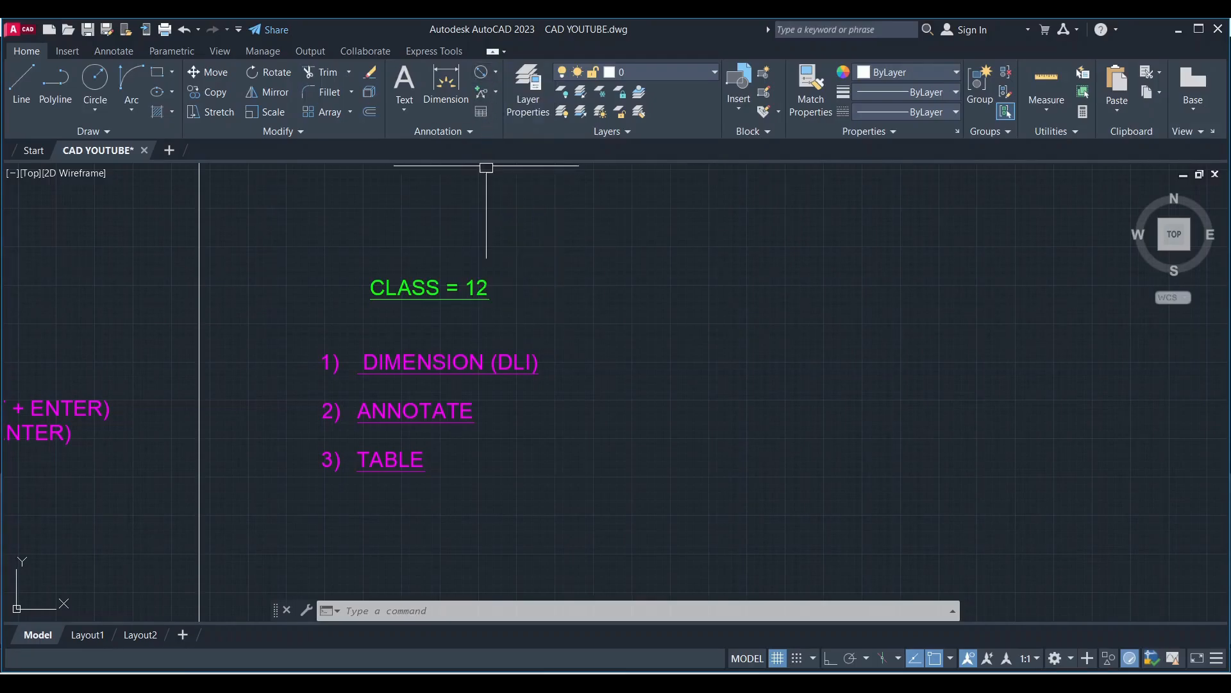
pyautogui.click(497, 92)
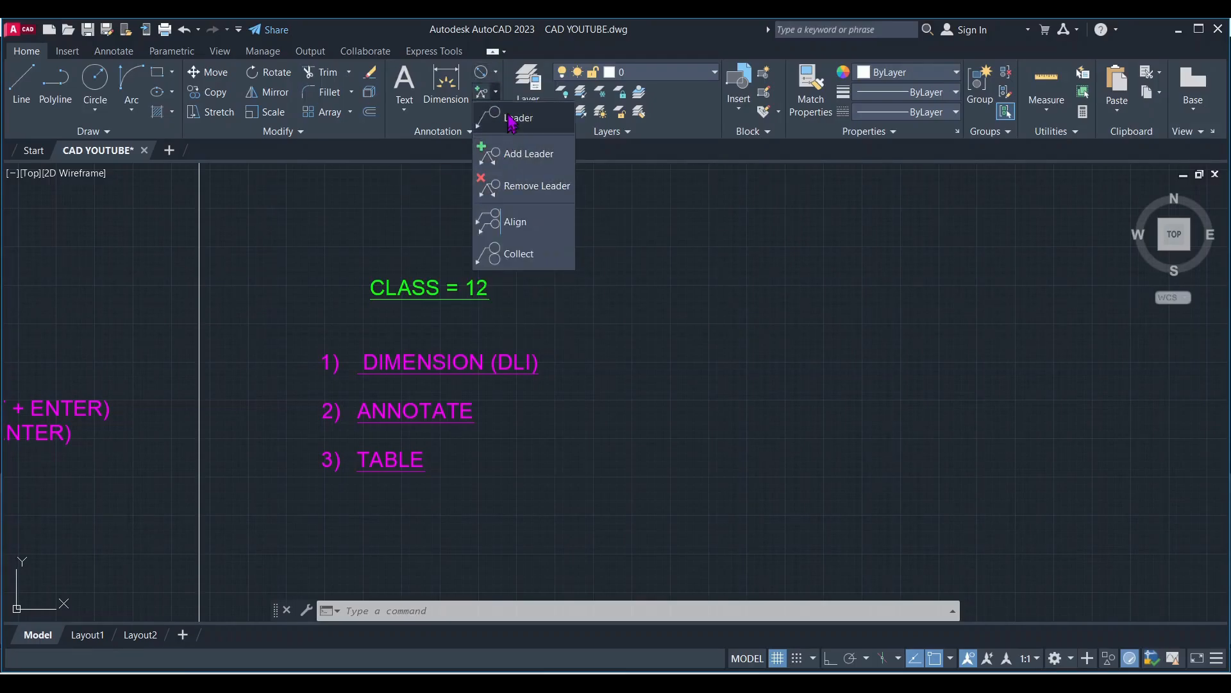
pyautogui.click(498, 95)
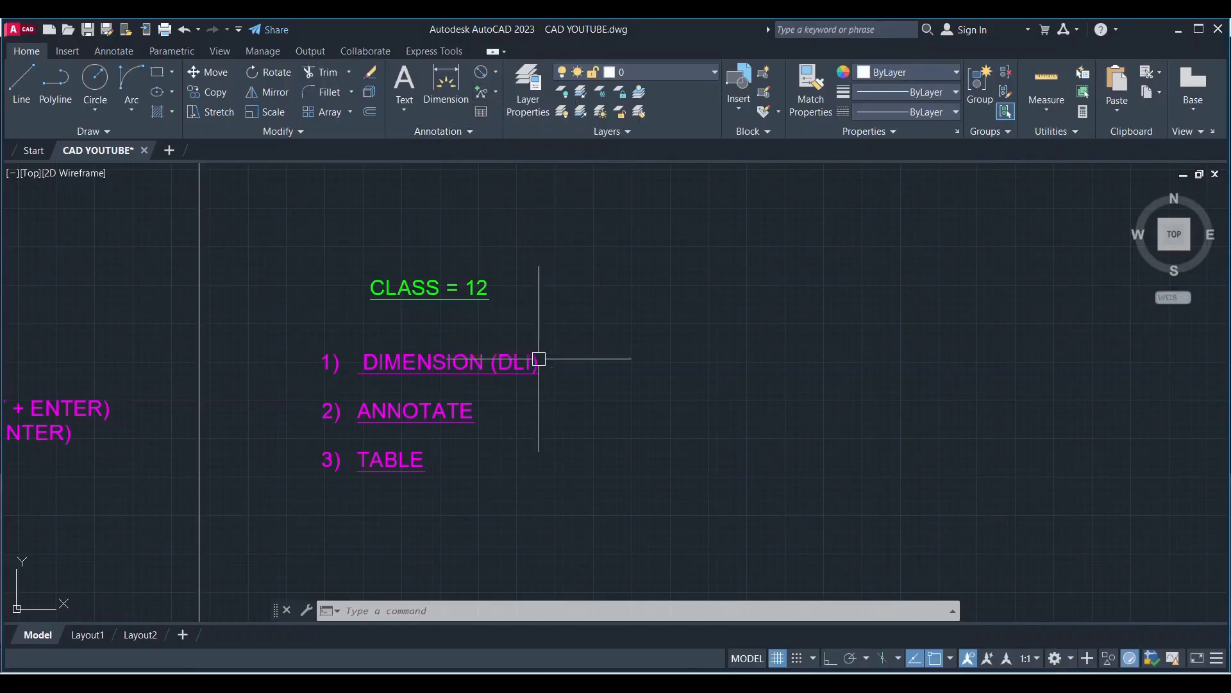
pyautogui.scroll(2, 472, 411)
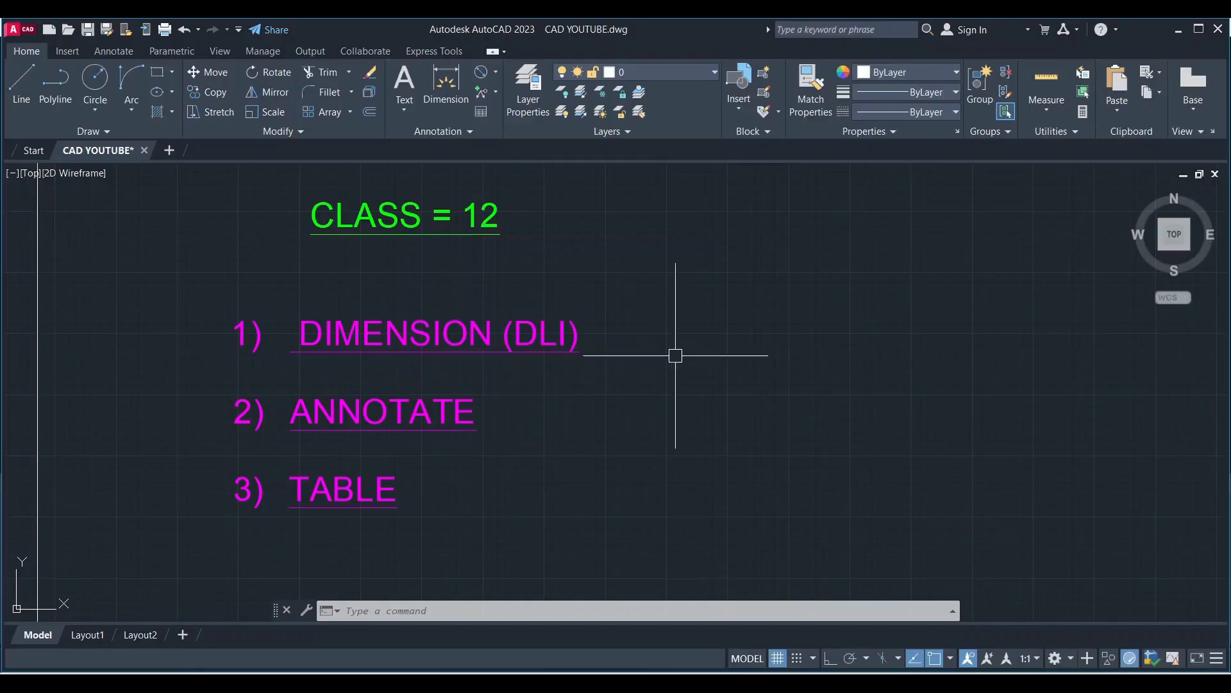
pyautogui.scroll(-2, 275, 324)
pyautogui.scroll(2, 425, 338)
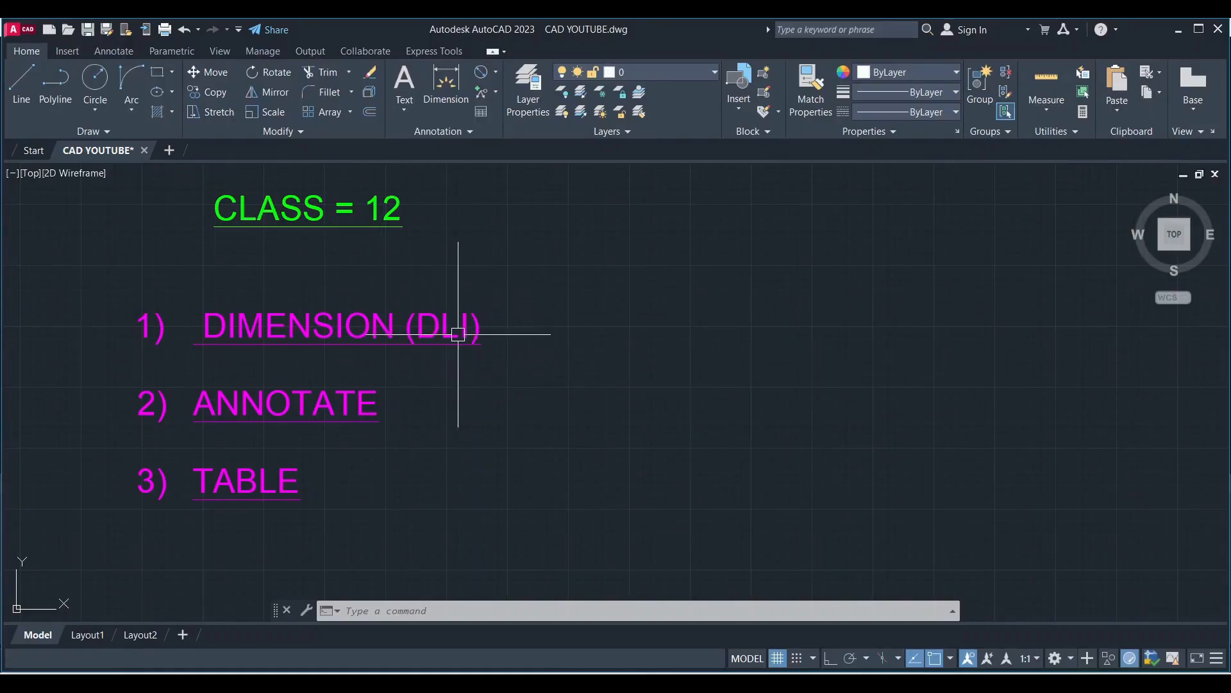
pyautogui.scroll(2, 436, 332)
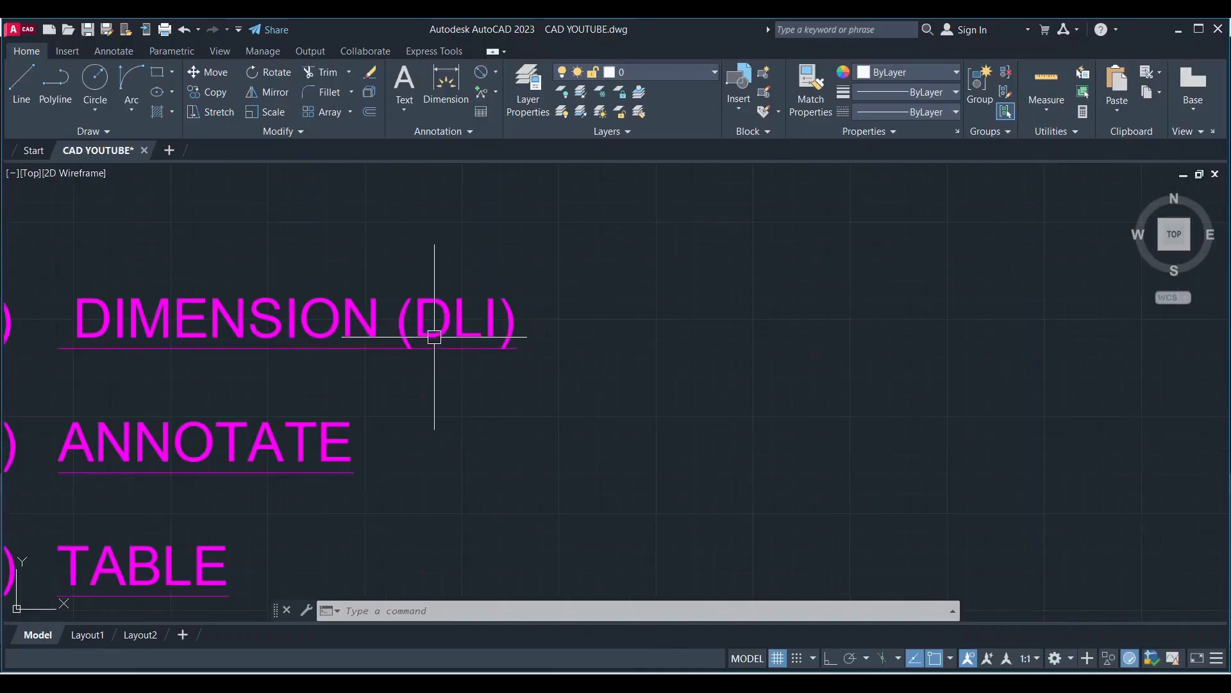
pyautogui.click(497, 72)
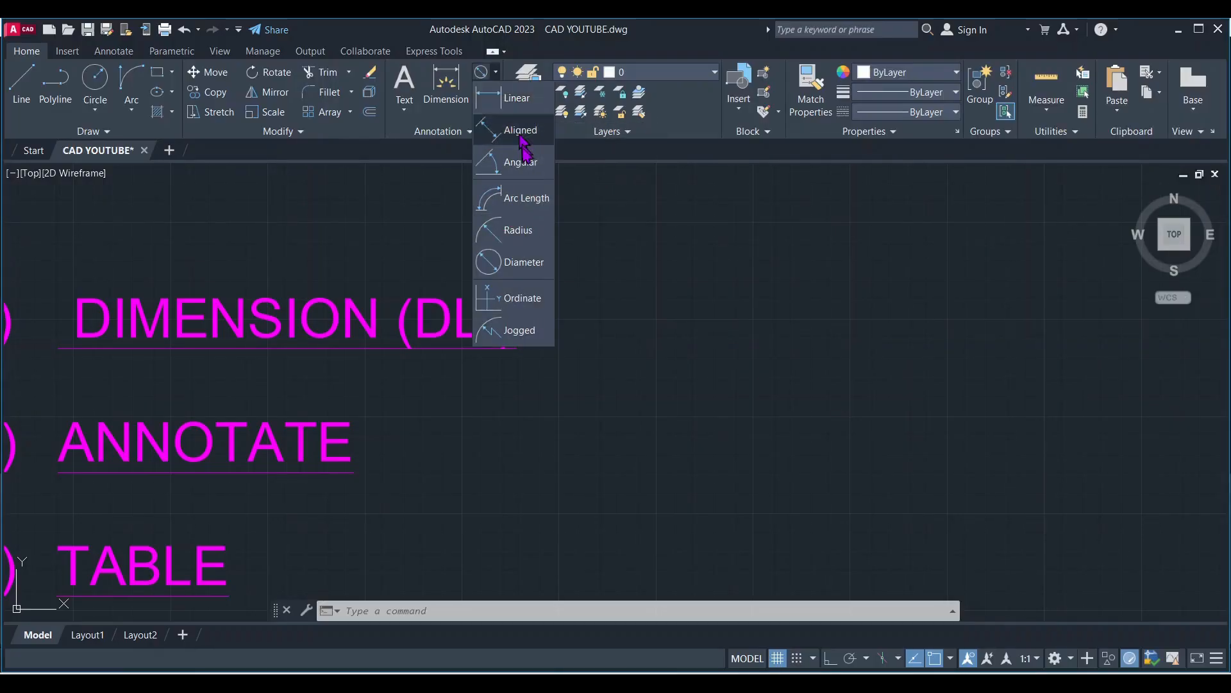
pyautogui.click(500, 74)
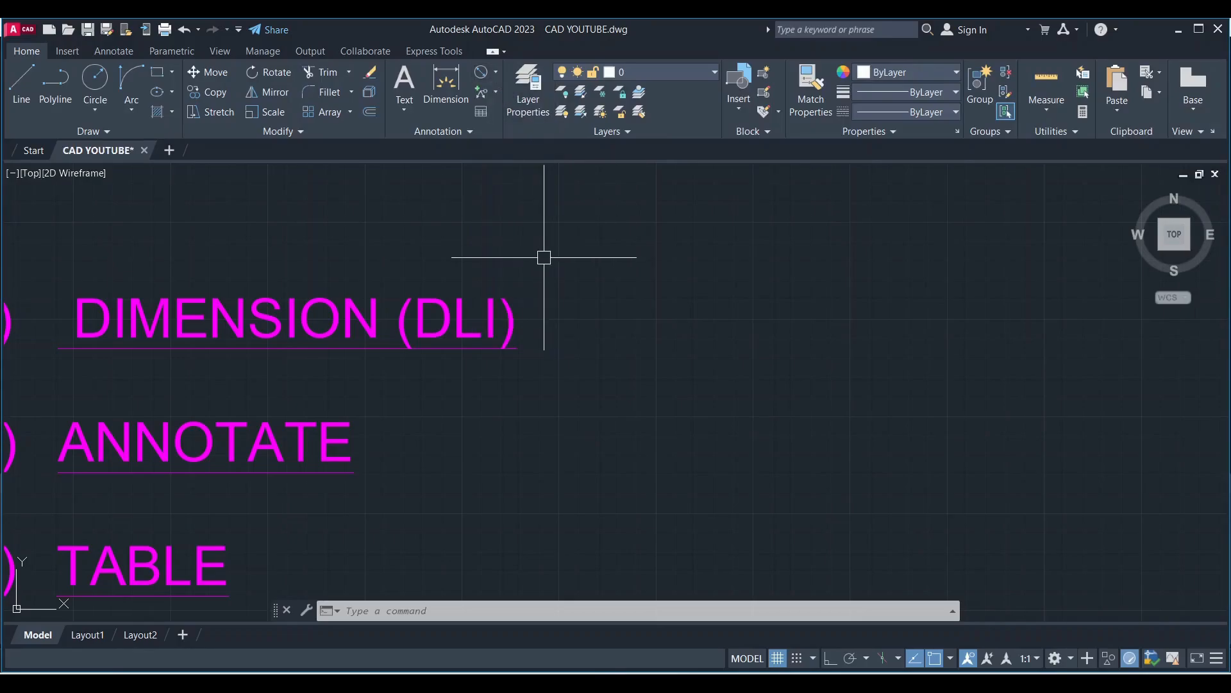
pyautogui.press('Escape')
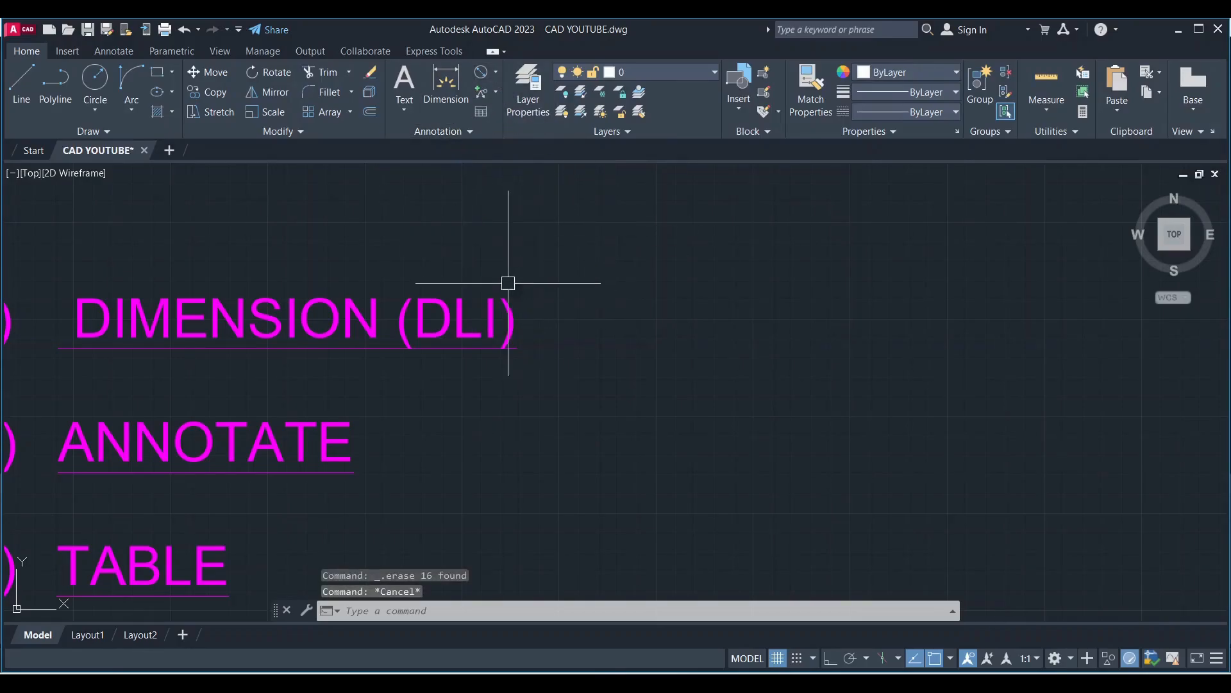
# Draw a vertical line about 12' long in the empty area beside the topic list, with Ortho mode on.
pyautogui.scroll(-2, 507, 278)
pyautogui.press('Return')
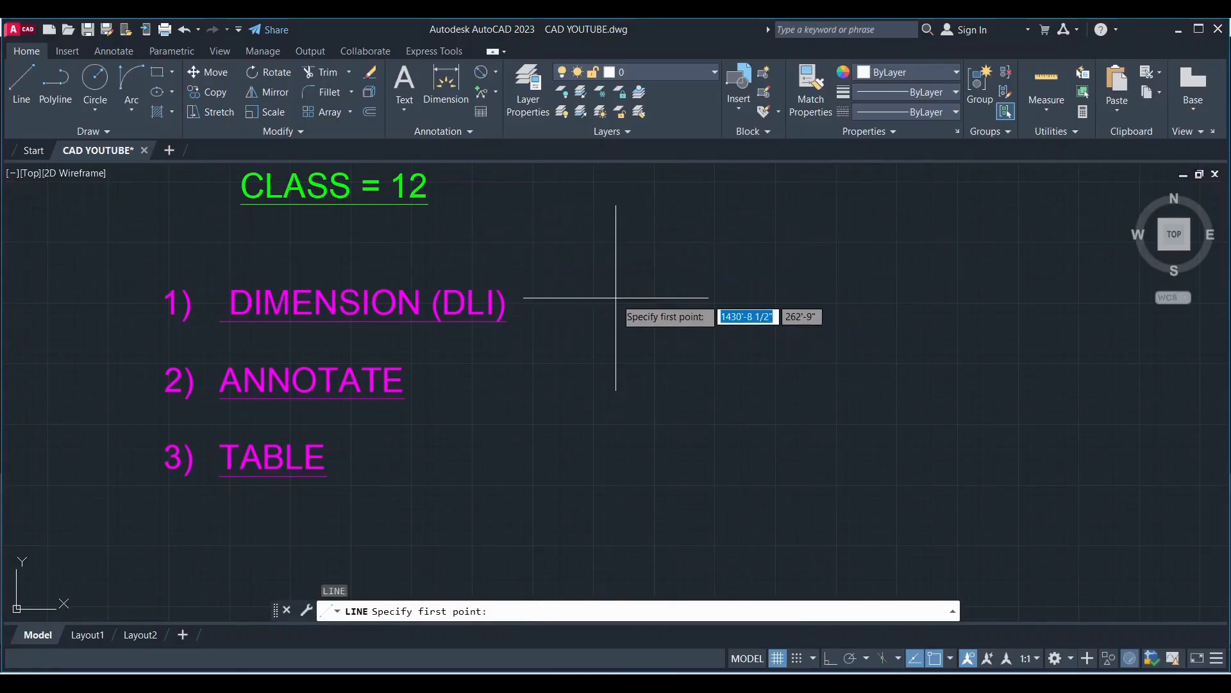
pyautogui.scroll(2, 619, 325)
pyautogui.scroll(-4, 454, 307)
pyautogui.scroll(2, 674, 328)
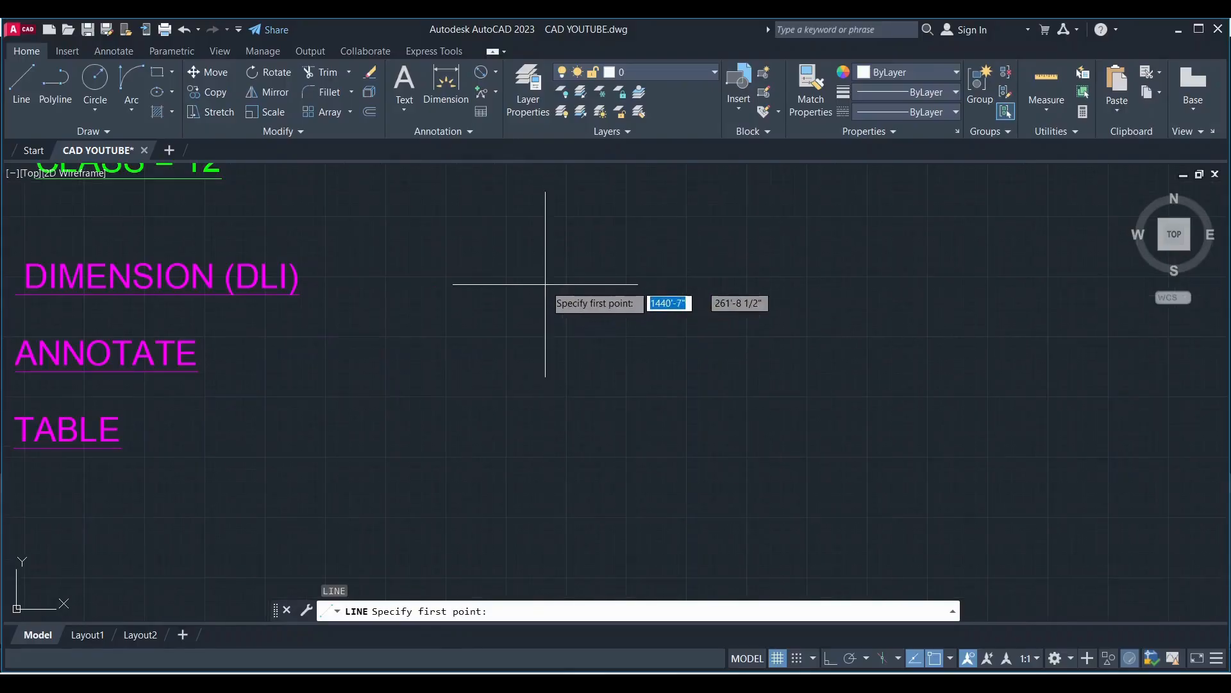
pyautogui.click(527, 243)
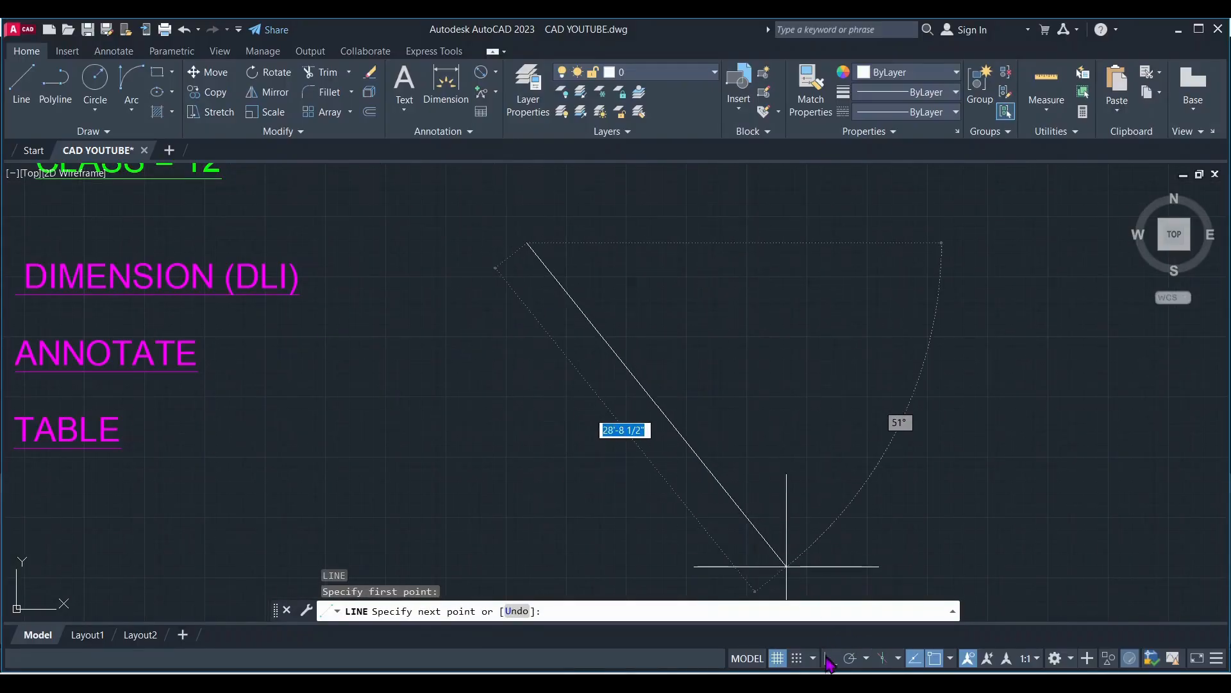
pyautogui.press('F8')
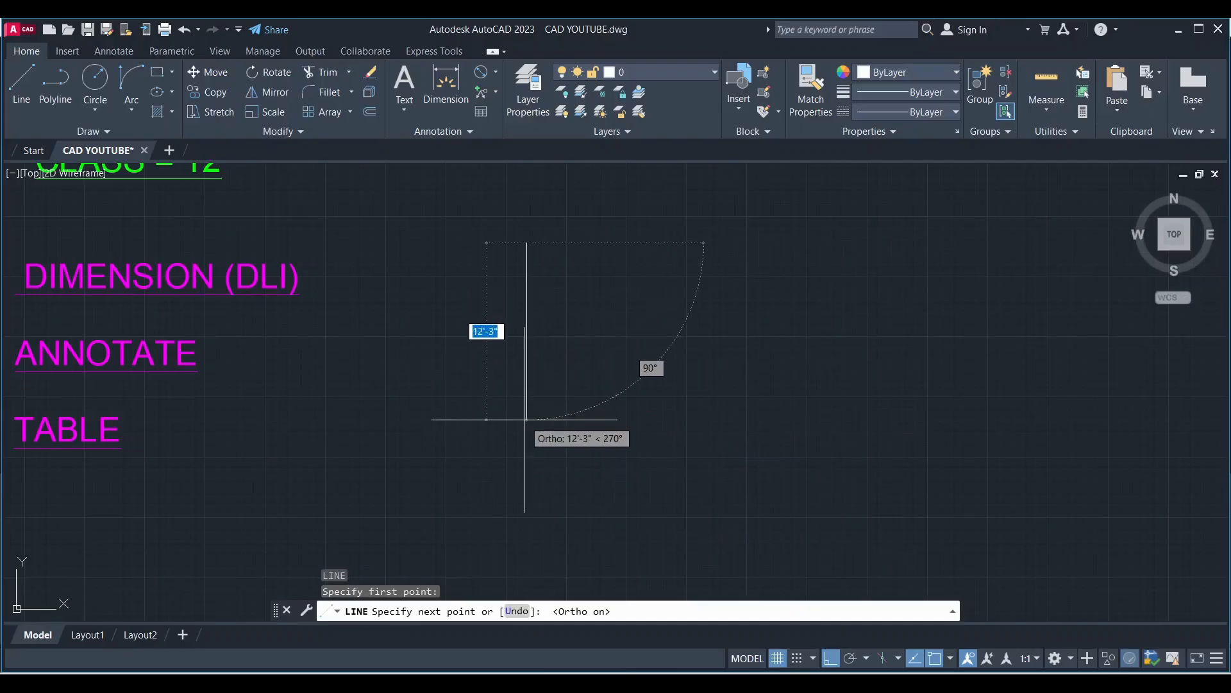
pyautogui.press('Escape')
# Copy the vertical line four times to its right, making the first three gaps about 4'-7 1/2", 5'-3" and 6'-10".
pyautogui.click(571, 376)
pyautogui.click(510, 328)
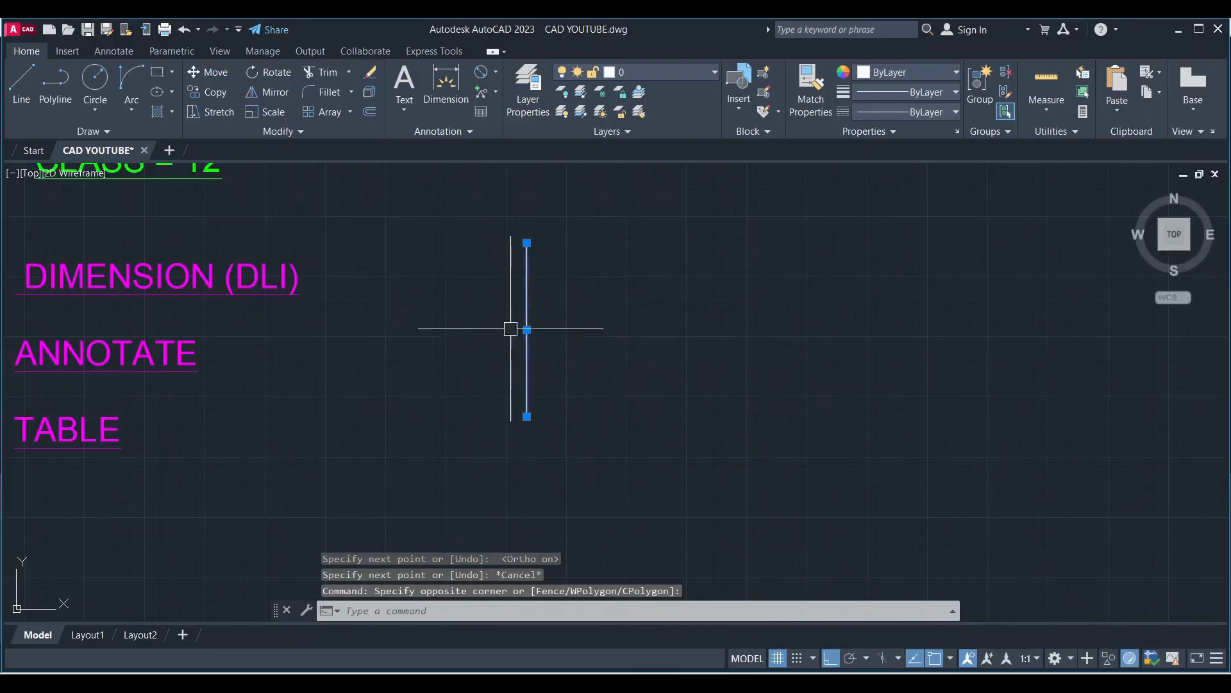
pyautogui.press('Return')
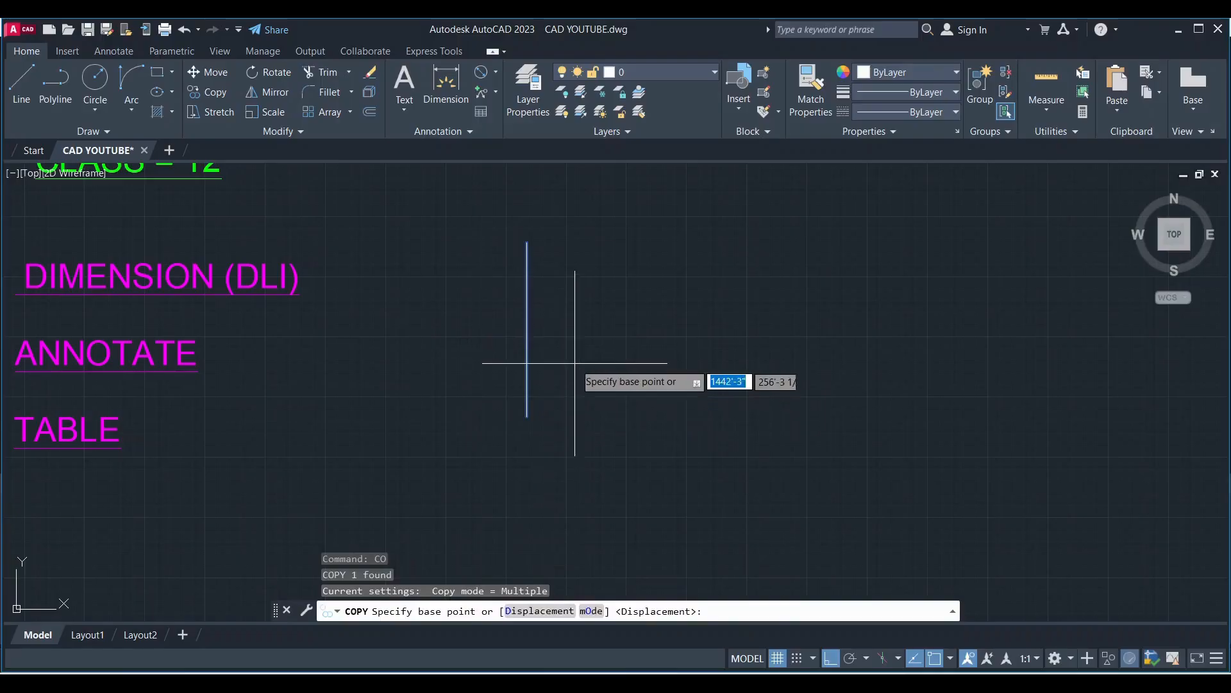
pyautogui.click(570, 272)
pyautogui.click(637, 285)
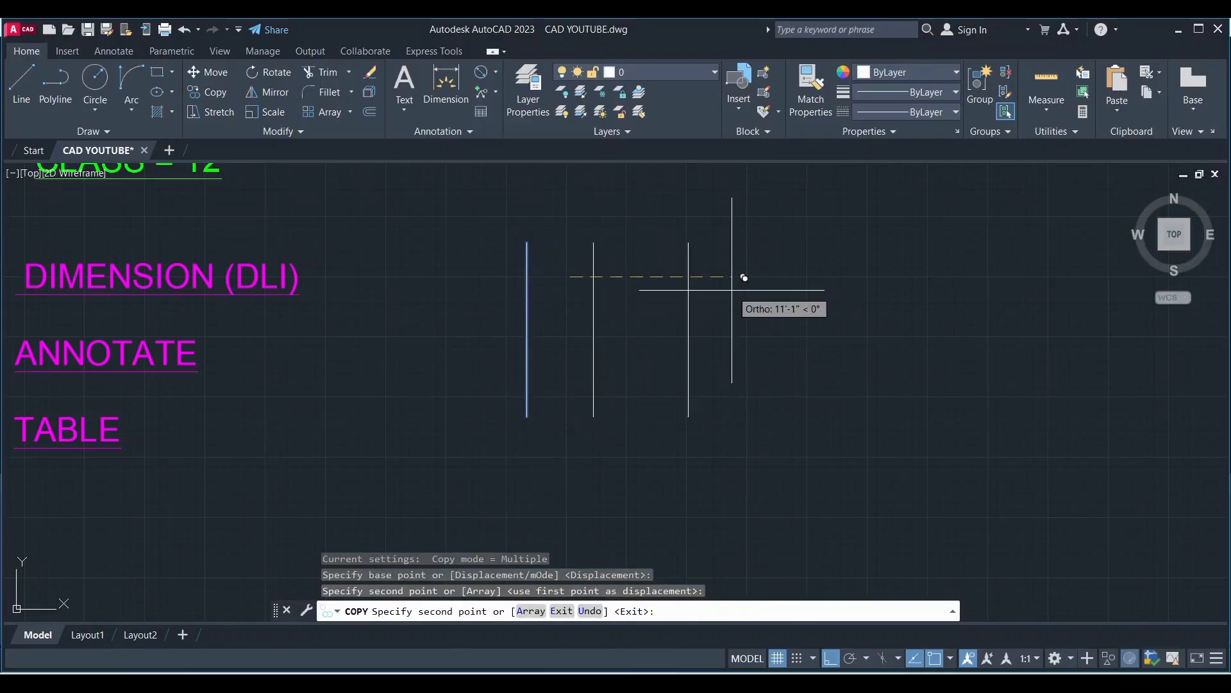
pyautogui.click(712, 284)
pyautogui.click(811, 284)
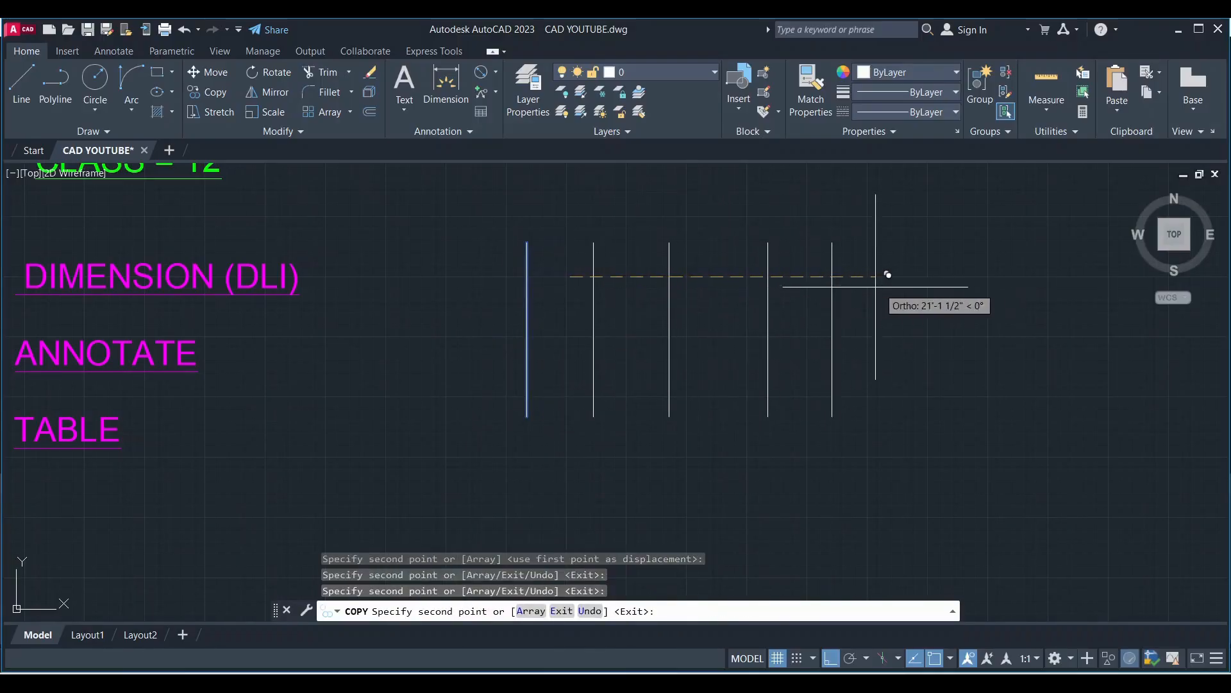
pyautogui.click(893, 279)
pyautogui.press('Escape')
# Add a horizontal linear dimension between the first and second vertical lines, placed in the upper part of the gap.
pyautogui.scroll(2, 933, 239)
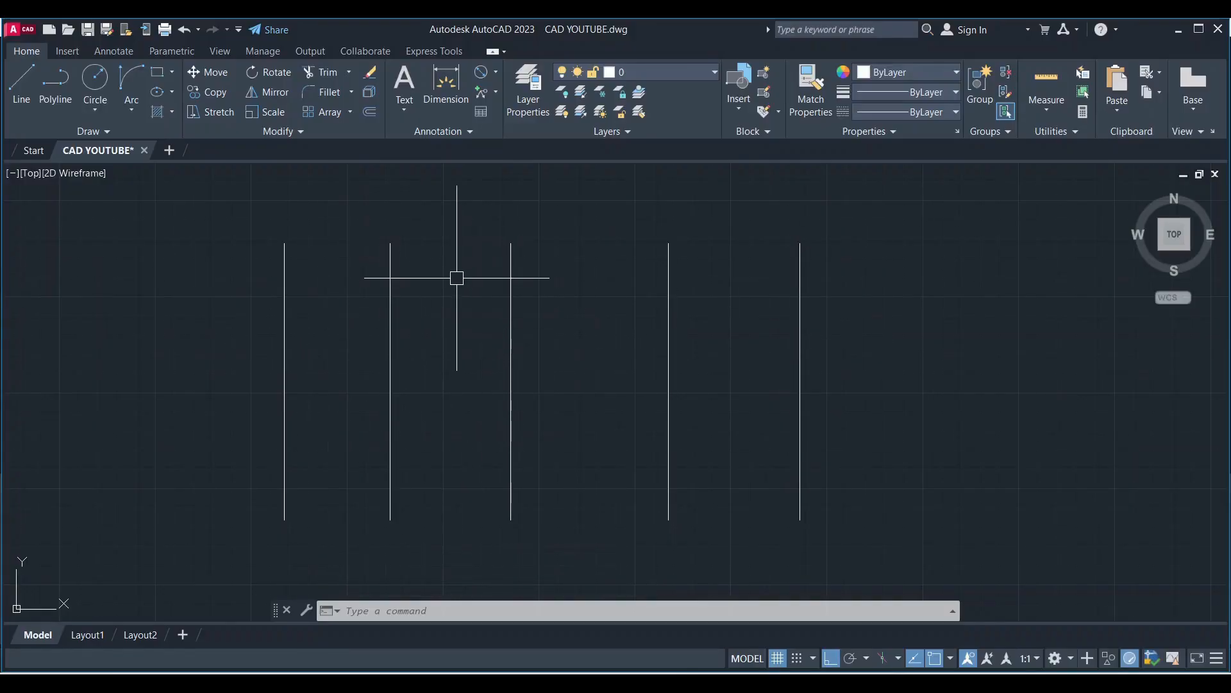
pyautogui.click(496, 73)
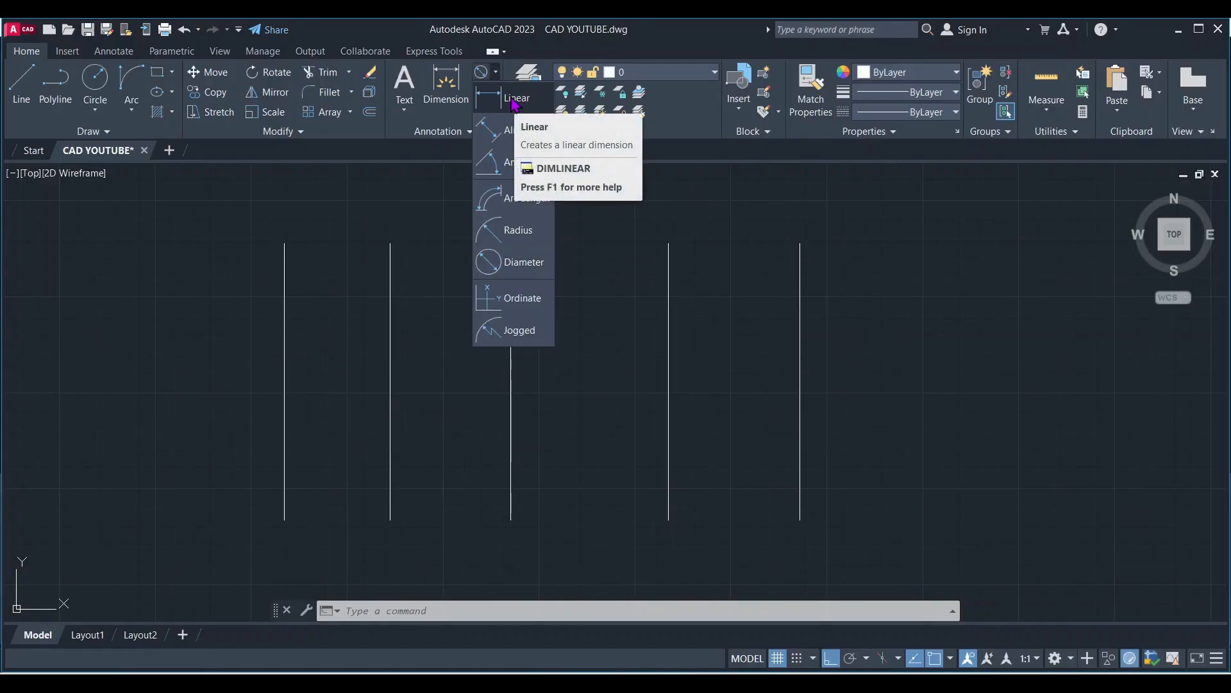
pyautogui.click(492, 99)
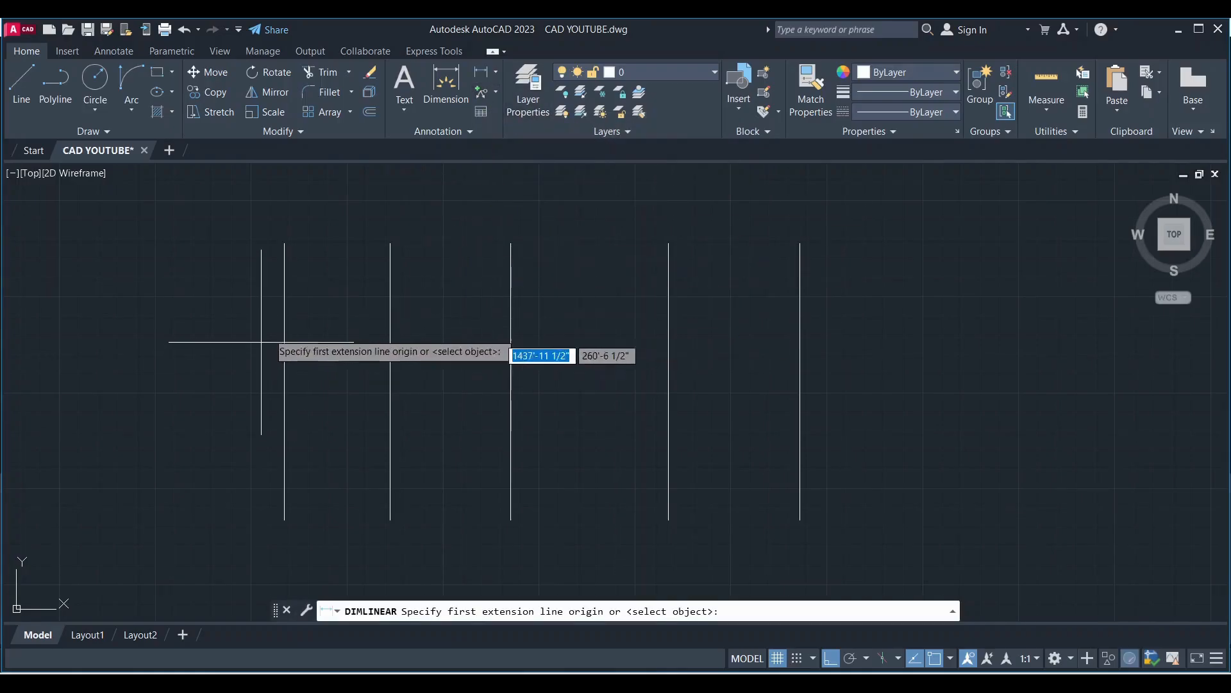
pyautogui.click(284, 320)
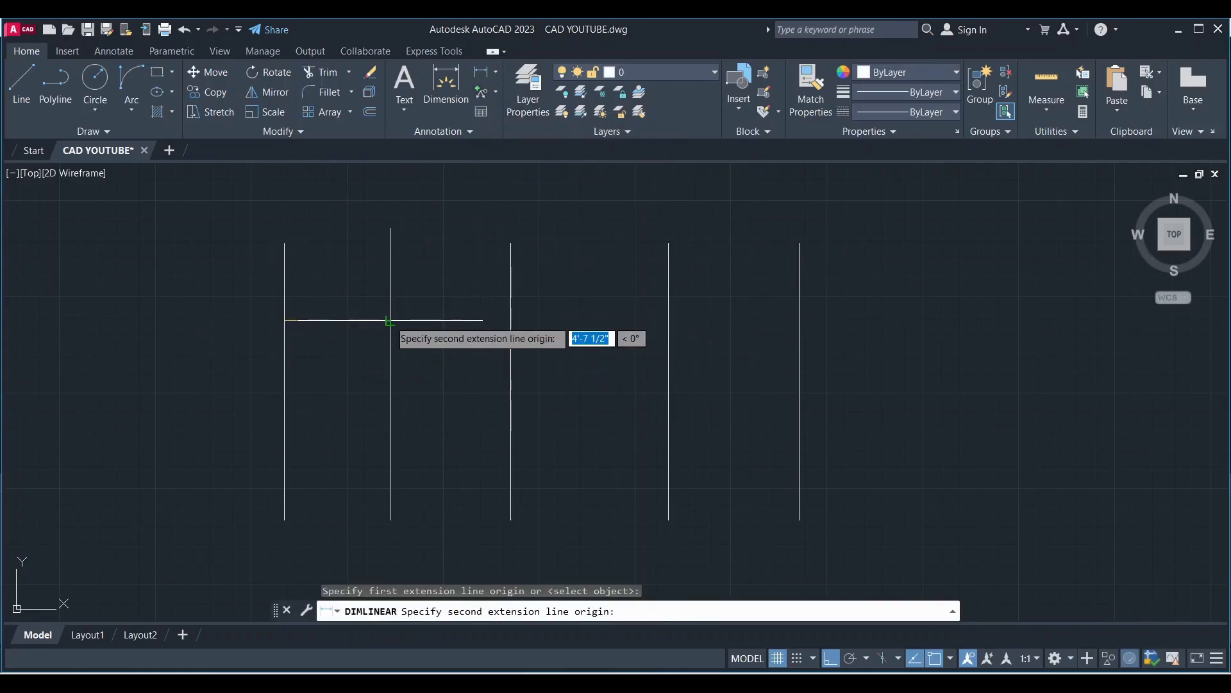
pyautogui.click(390, 321)
pyautogui.scroll(2, 392, 323)
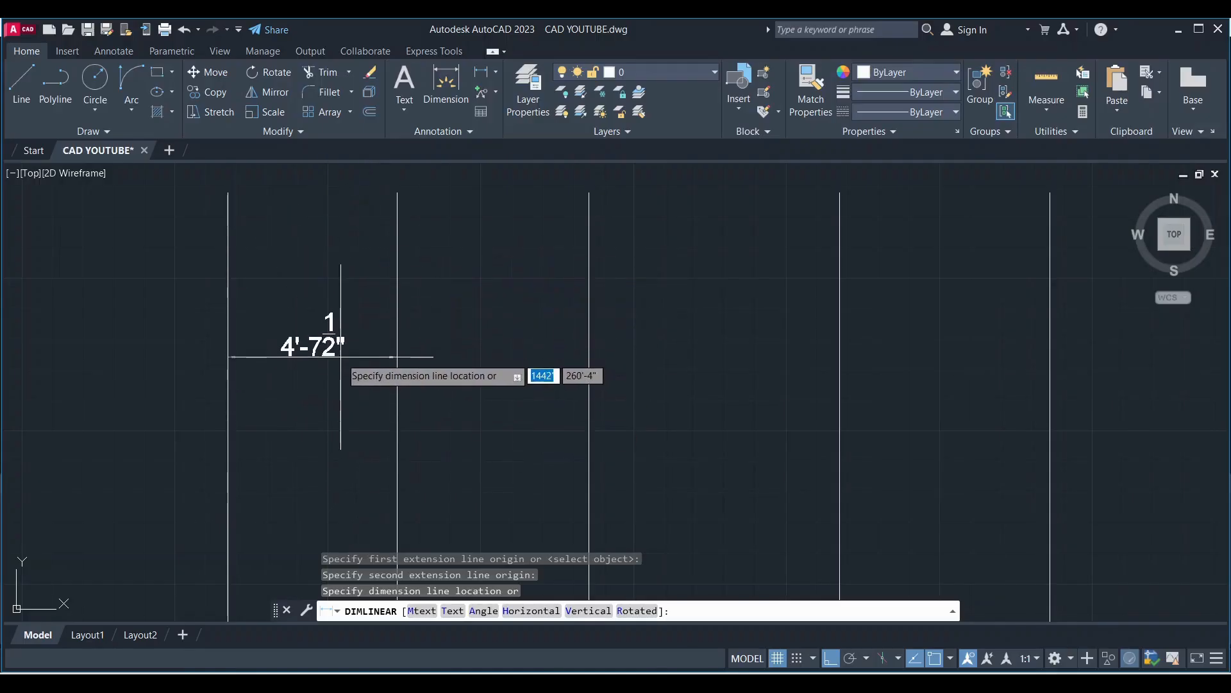
pyautogui.click(341, 294)
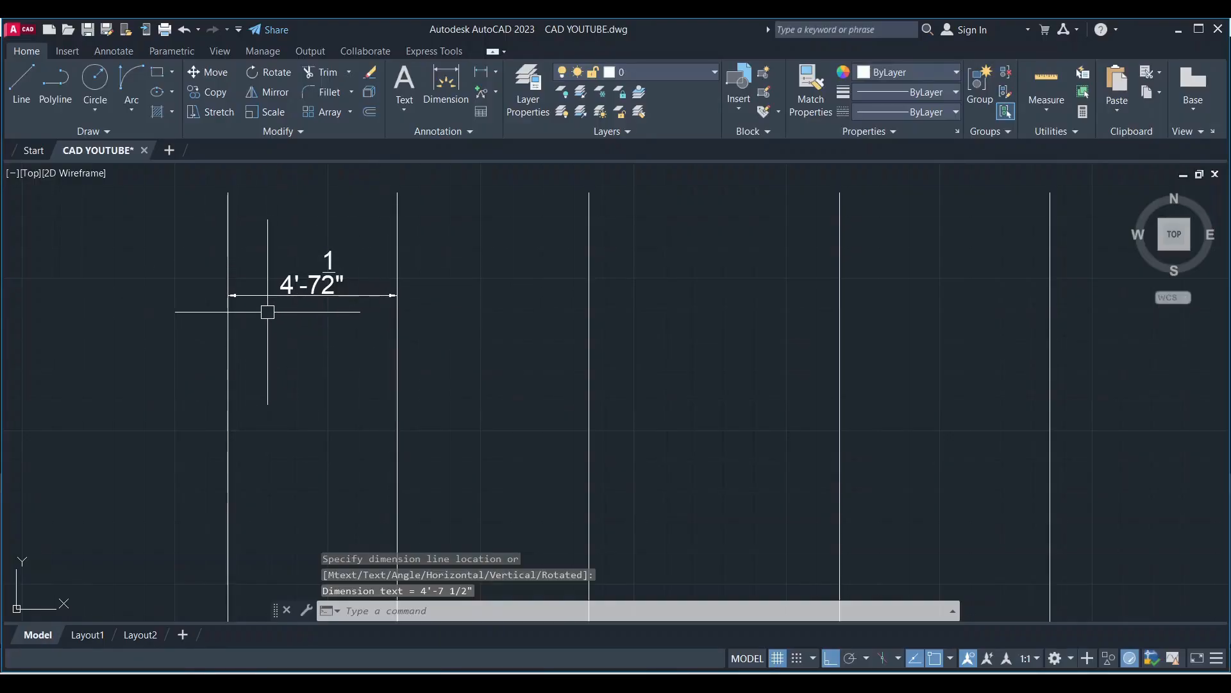
# Add a linear dimension between the second and third vertical lines, aligned with the first dimension line.
pyautogui.scroll(-2, 188, 292)
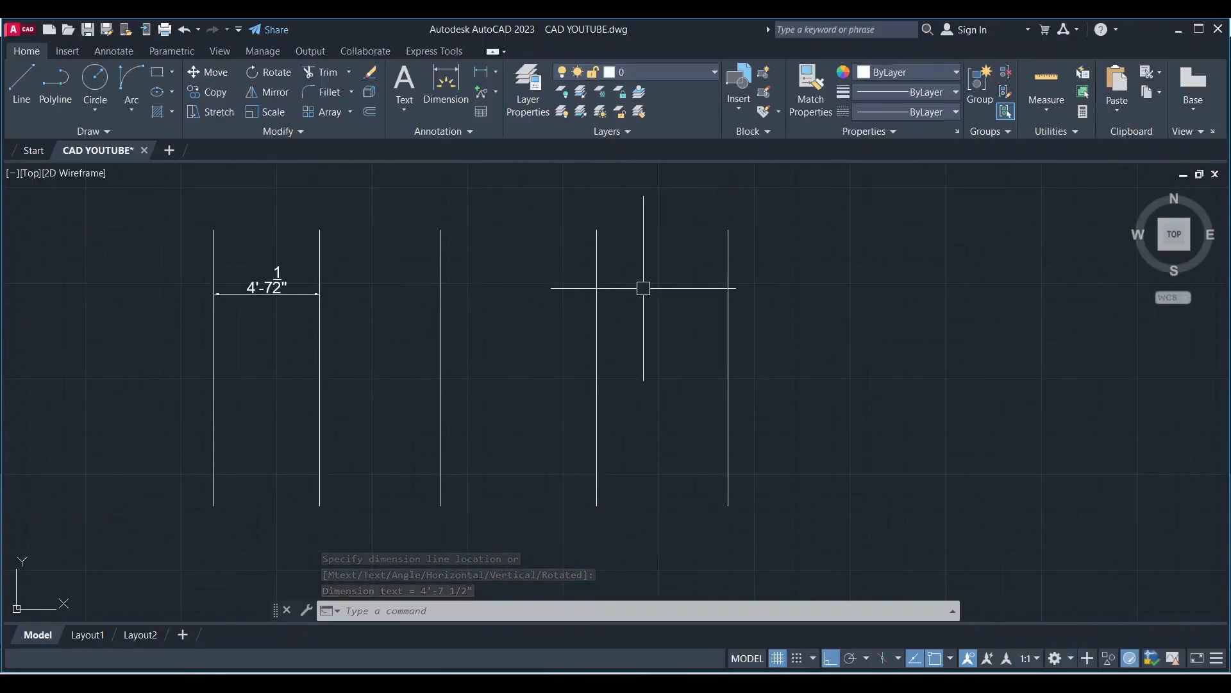
pyautogui.click(479, 74)
pyautogui.click(320, 324)
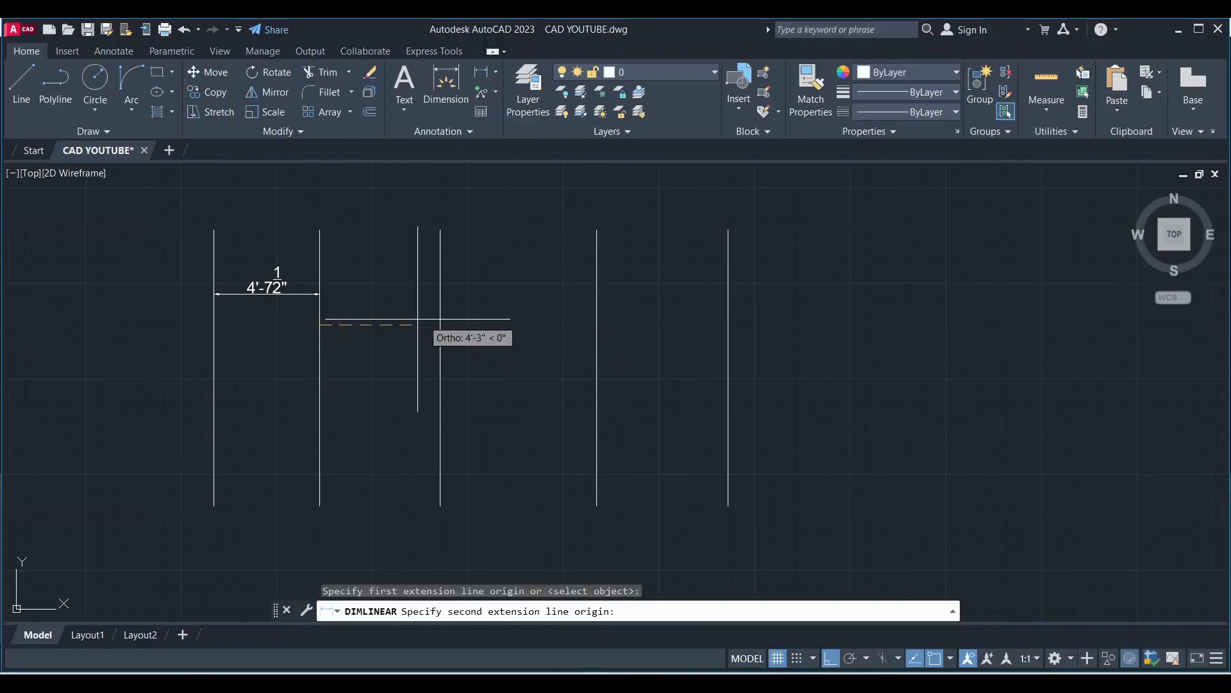
pyautogui.click(440, 325)
pyautogui.scroll(2, 330, 327)
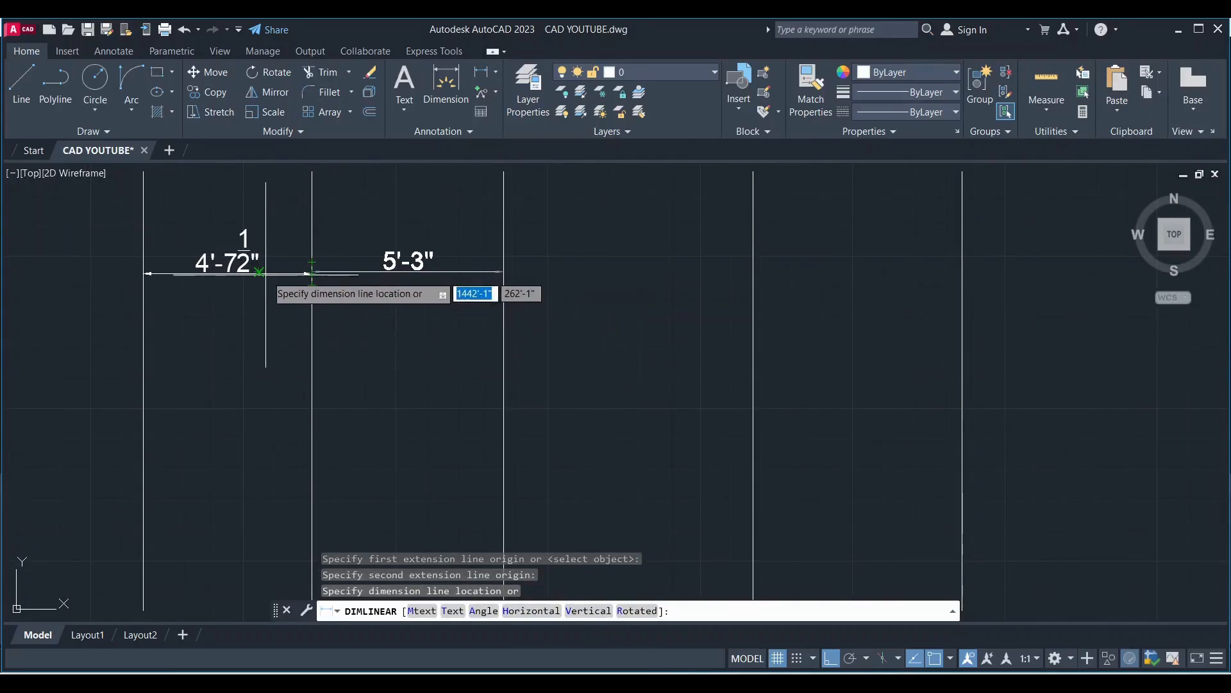
pyautogui.click(277, 273)
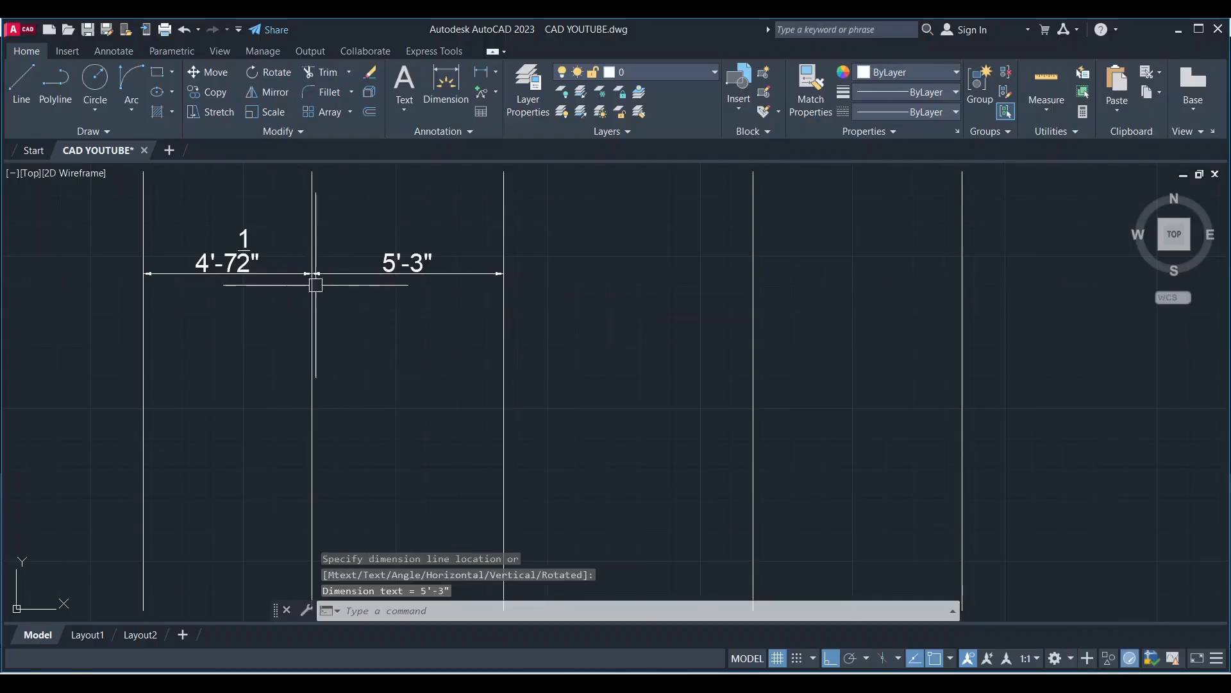
# Add a linear dimension between the third and fourth vertical lines, in line with the existing dimensions.
pyautogui.scroll(-2, 317, 326)
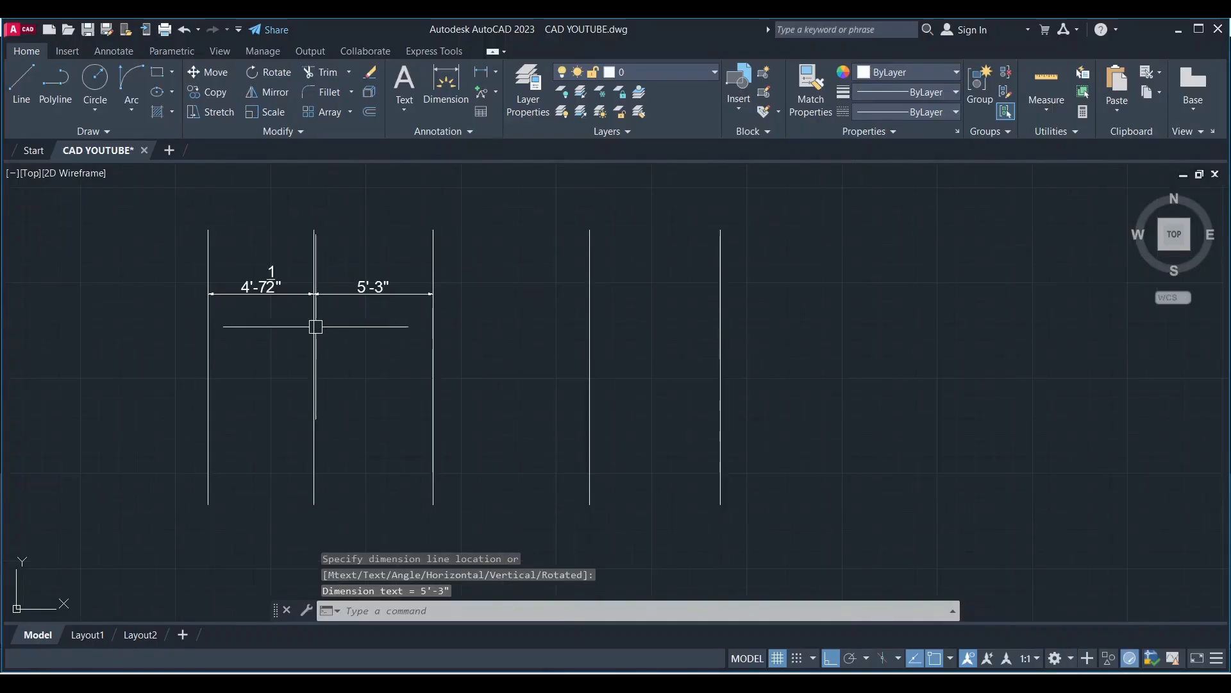
pyautogui.scroll(3, 518, 273)
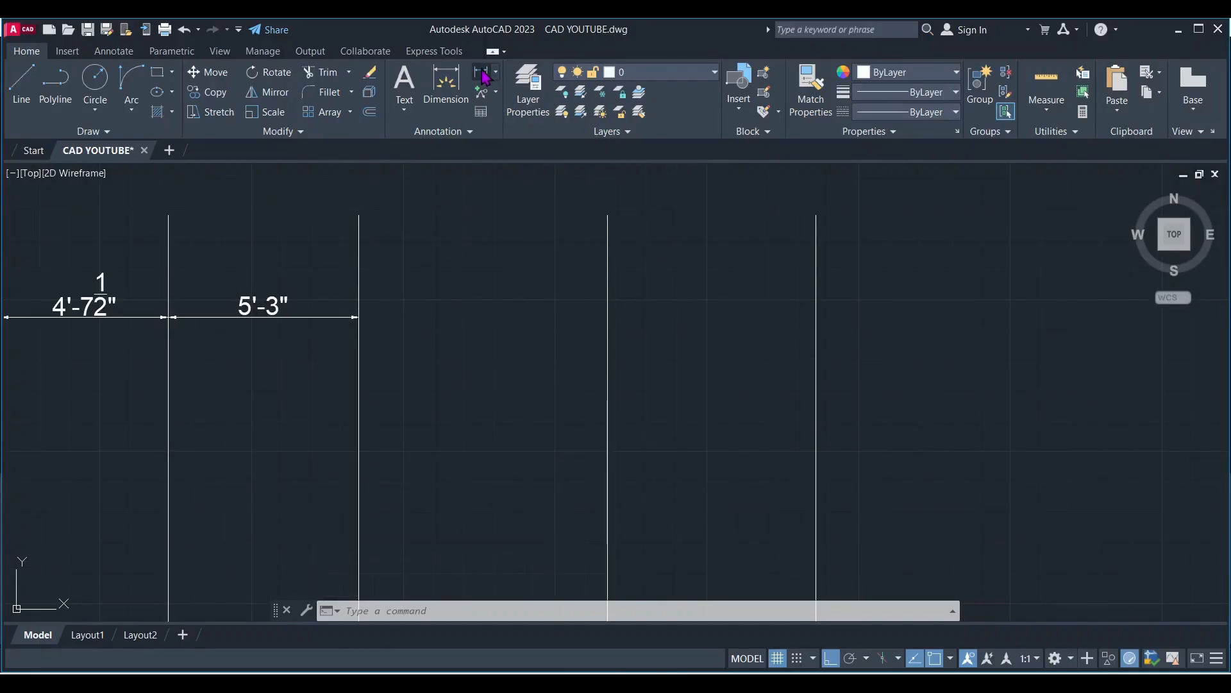
pyautogui.click(482, 75)
pyautogui.click(360, 345)
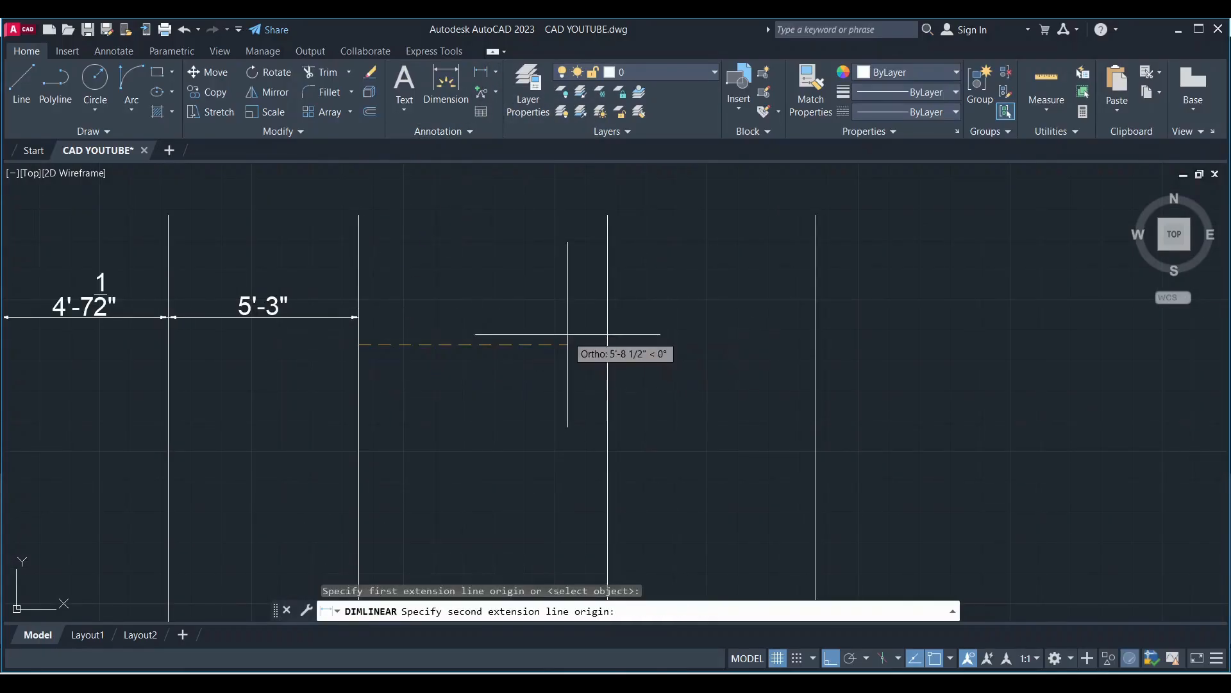
pyautogui.click(607, 345)
pyautogui.click(513, 309)
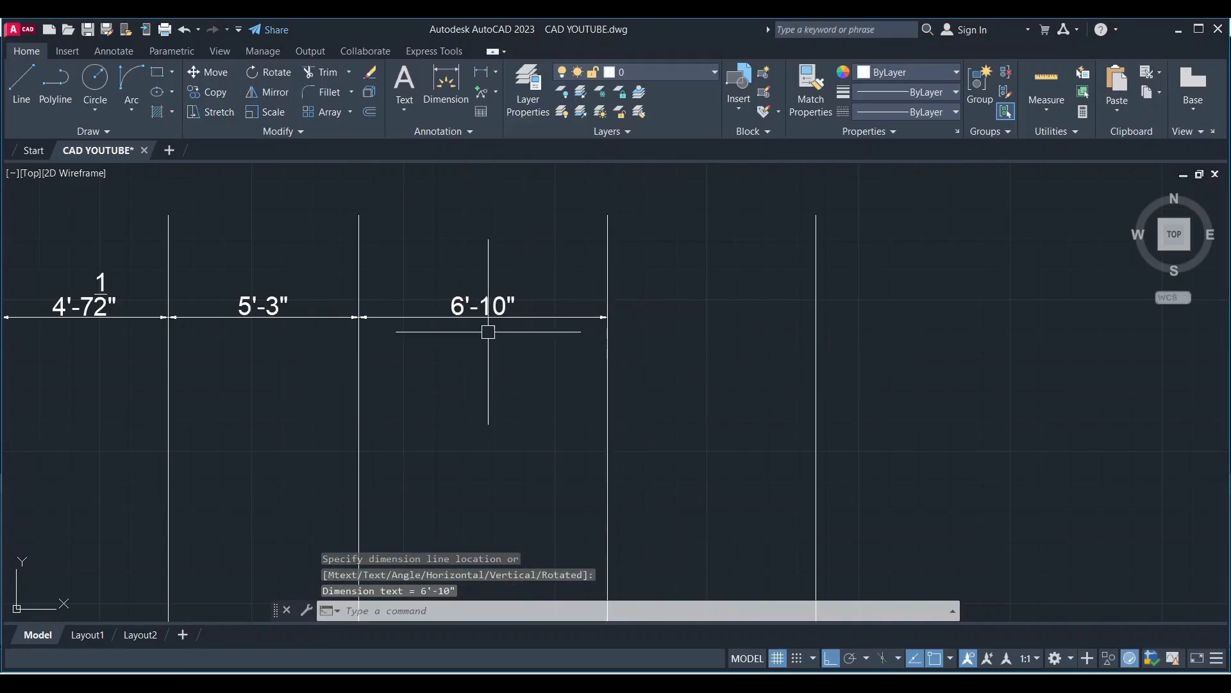
# Add a linear dimension between the fourth and fifth vertical lines, in line with the existing dimension row.
pyautogui.click(483, 74)
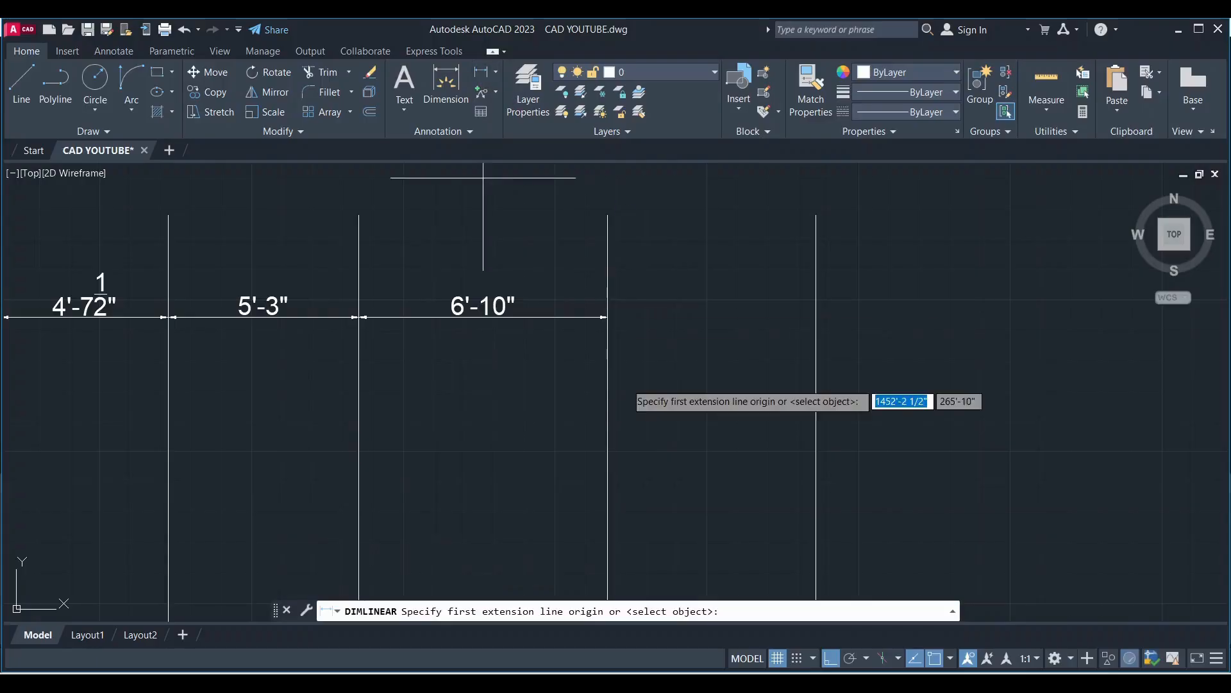
pyautogui.click(607, 352)
pyautogui.click(815, 354)
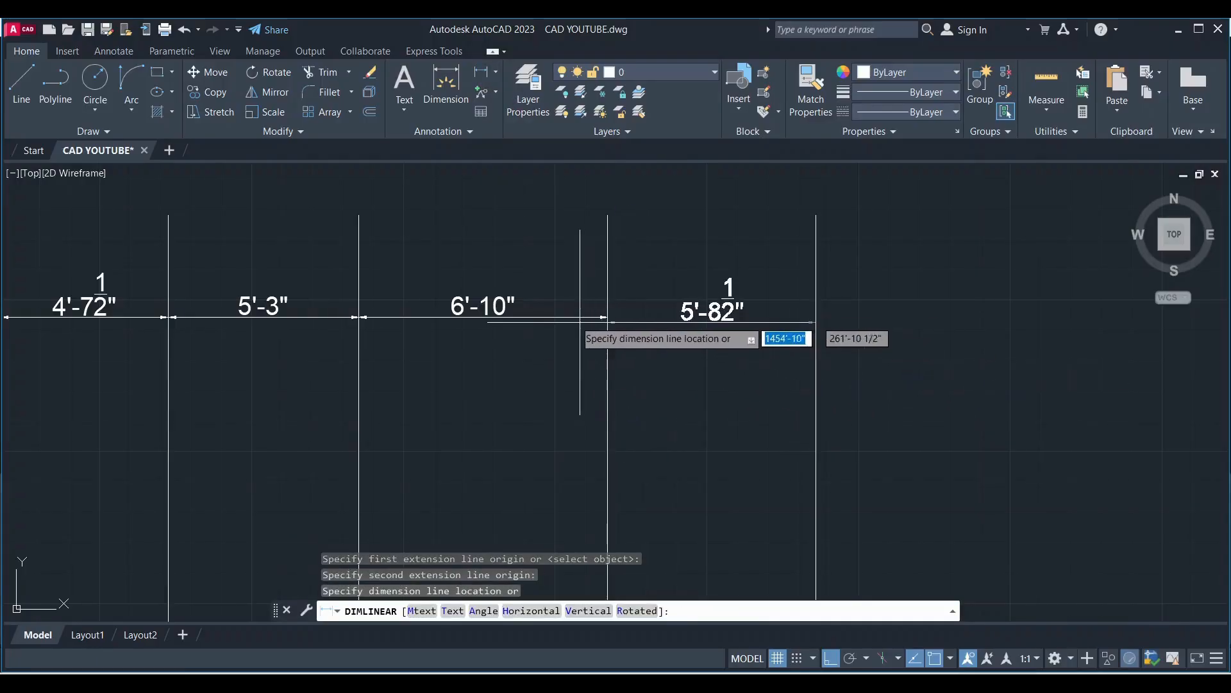
pyautogui.click(603, 317)
pyautogui.scroll(-4, 604, 317)
pyautogui.scroll(2, 493, 304)
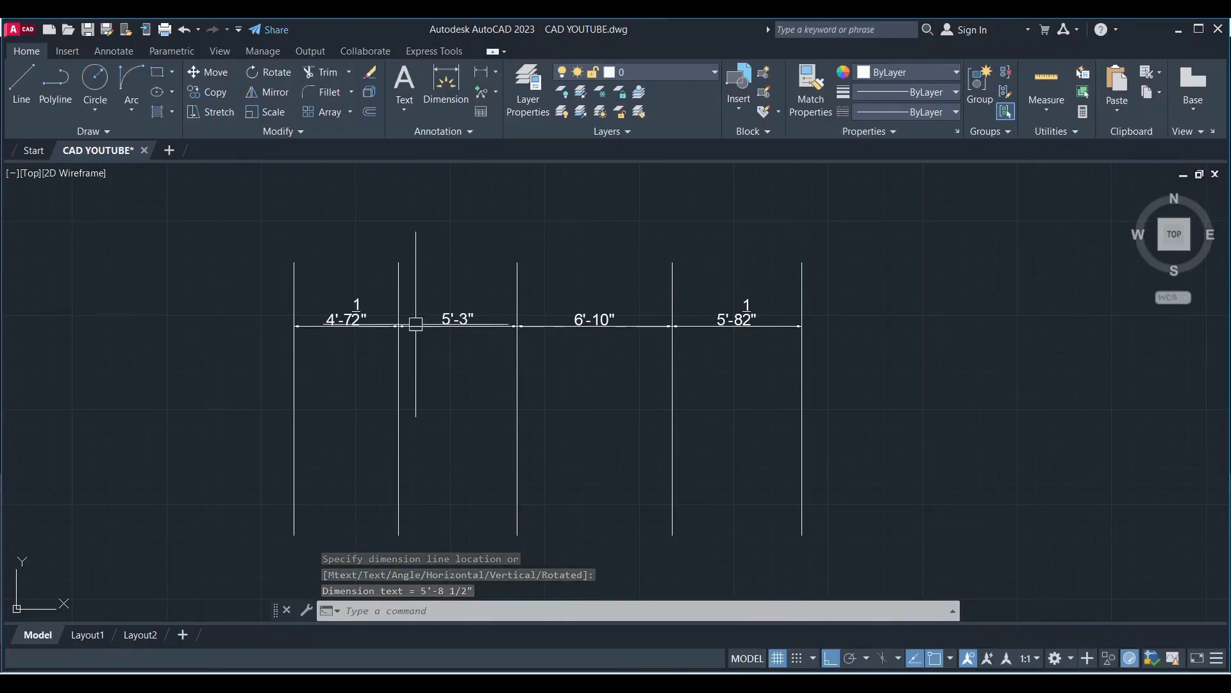
# Add a linear dimension between the first and second vertical lines, starting a second row below the existing dimensions.
pyautogui.scroll(2, 452, 327)
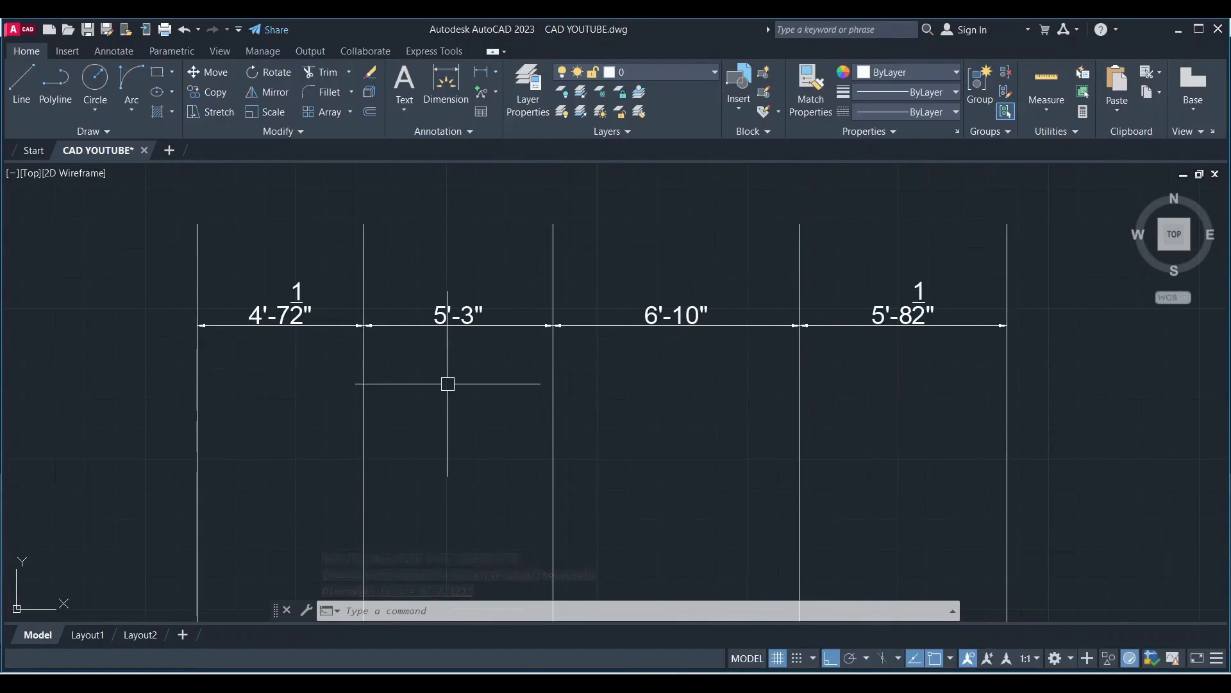
pyautogui.scroll(-2, 436, 374)
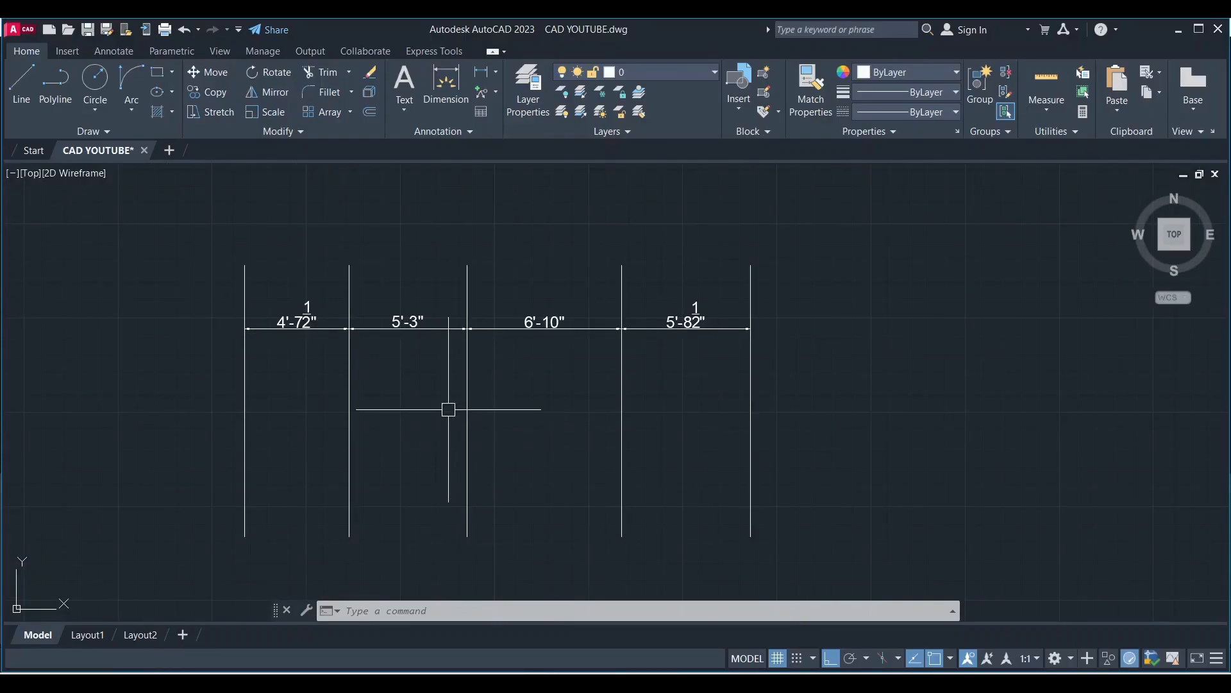
pyautogui.scroll(2, 399, 418)
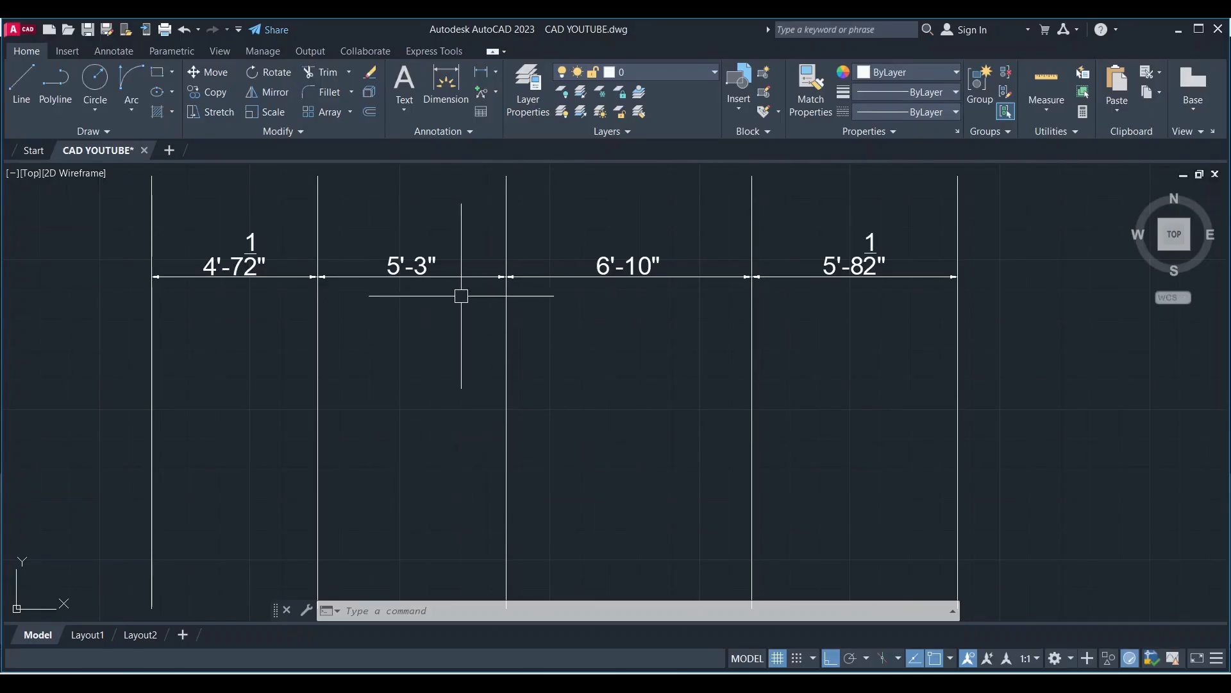
pyautogui.click(484, 76)
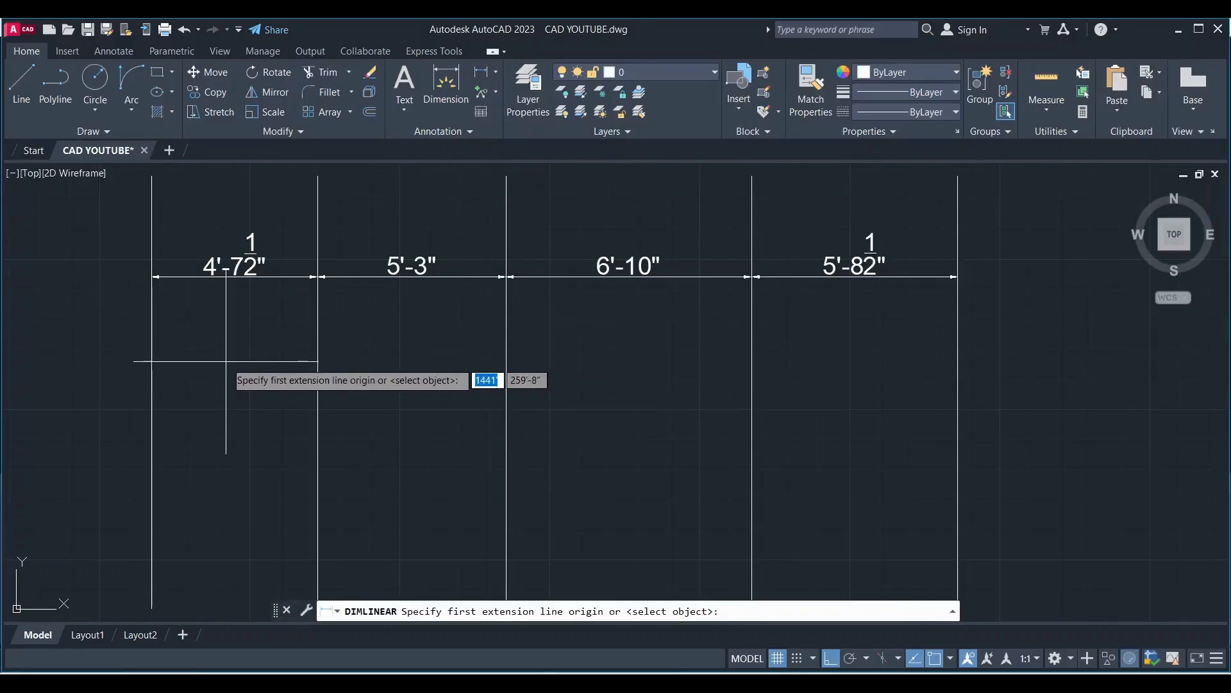
pyautogui.click(152, 383)
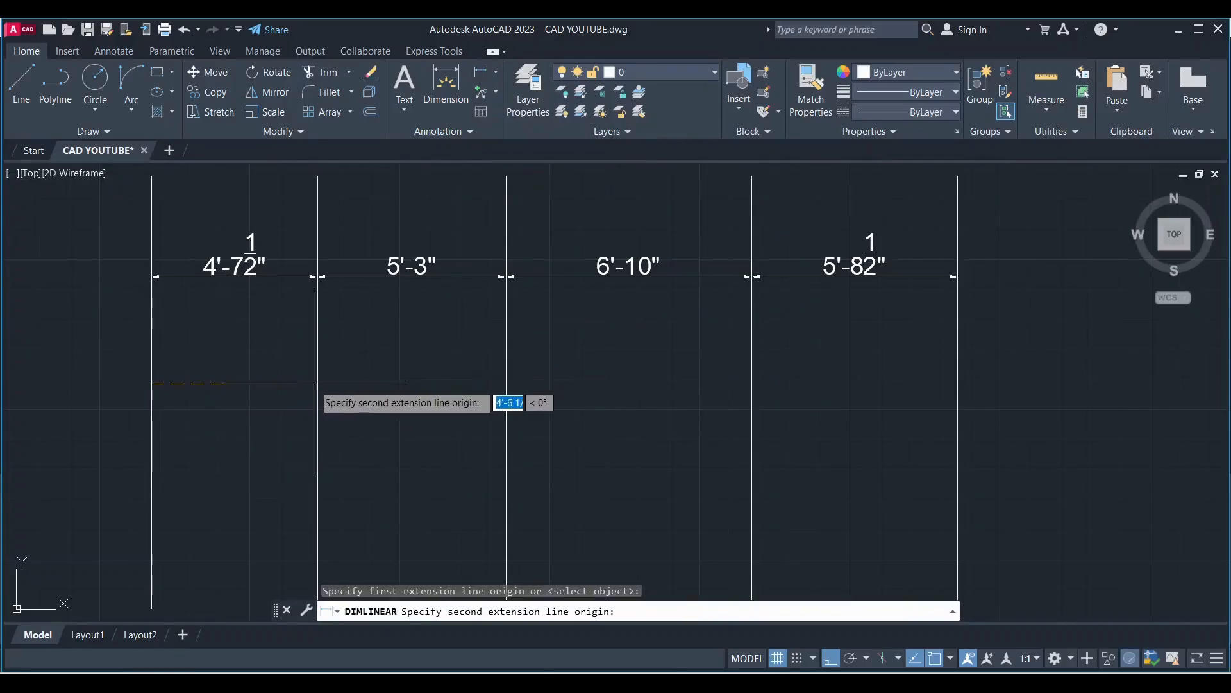
pyautogui.click(317, 384)
pyautogui.click(262, 391)
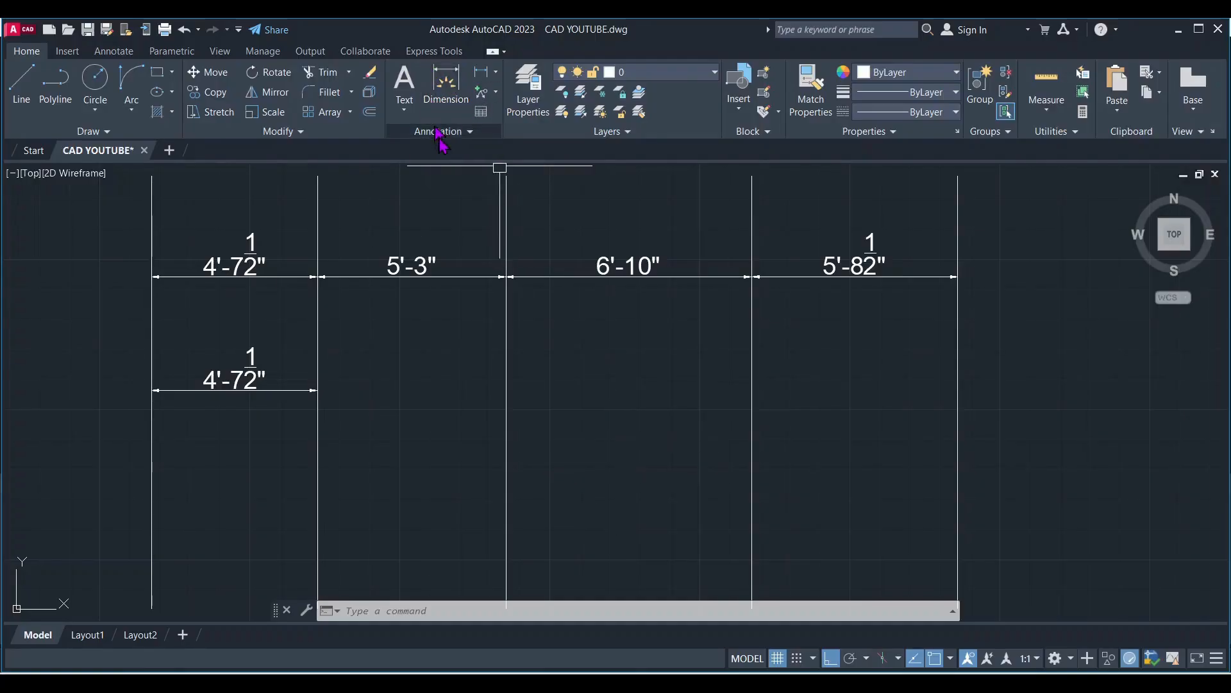
# Extend the second row from its first dimension to the third, fourth and fifth lines using the Dimension command's Continue option.
pyautogui.click(447, 80)
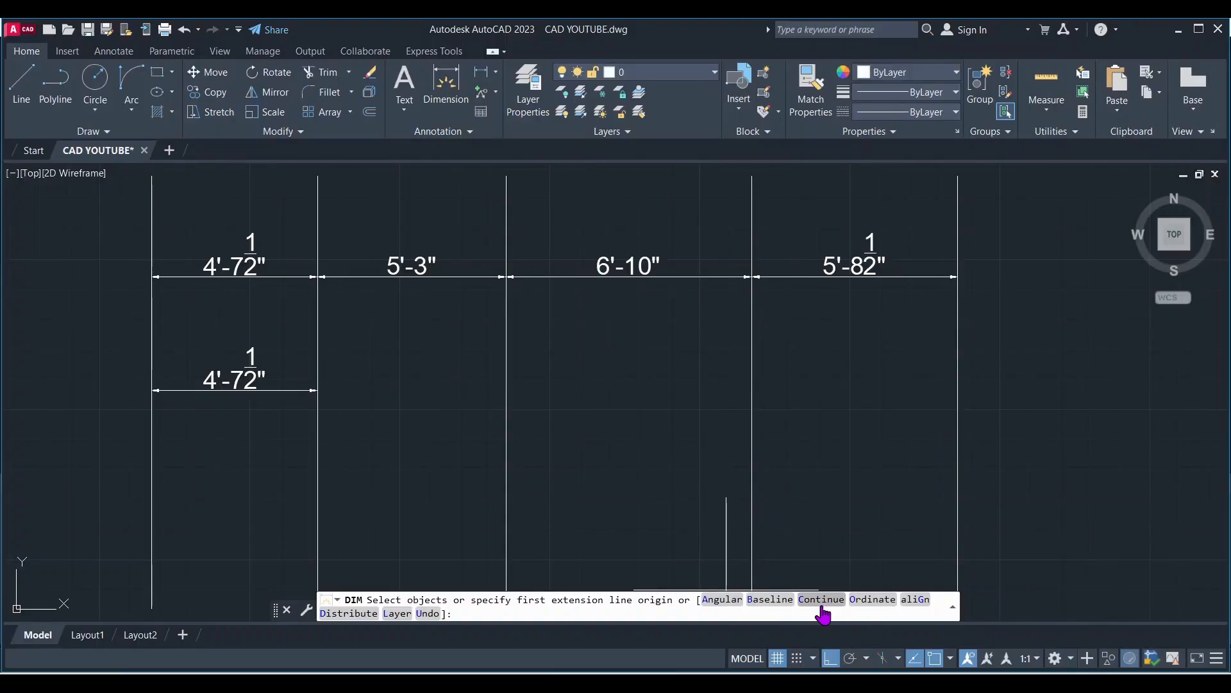
pyautogui.click(821, 599)
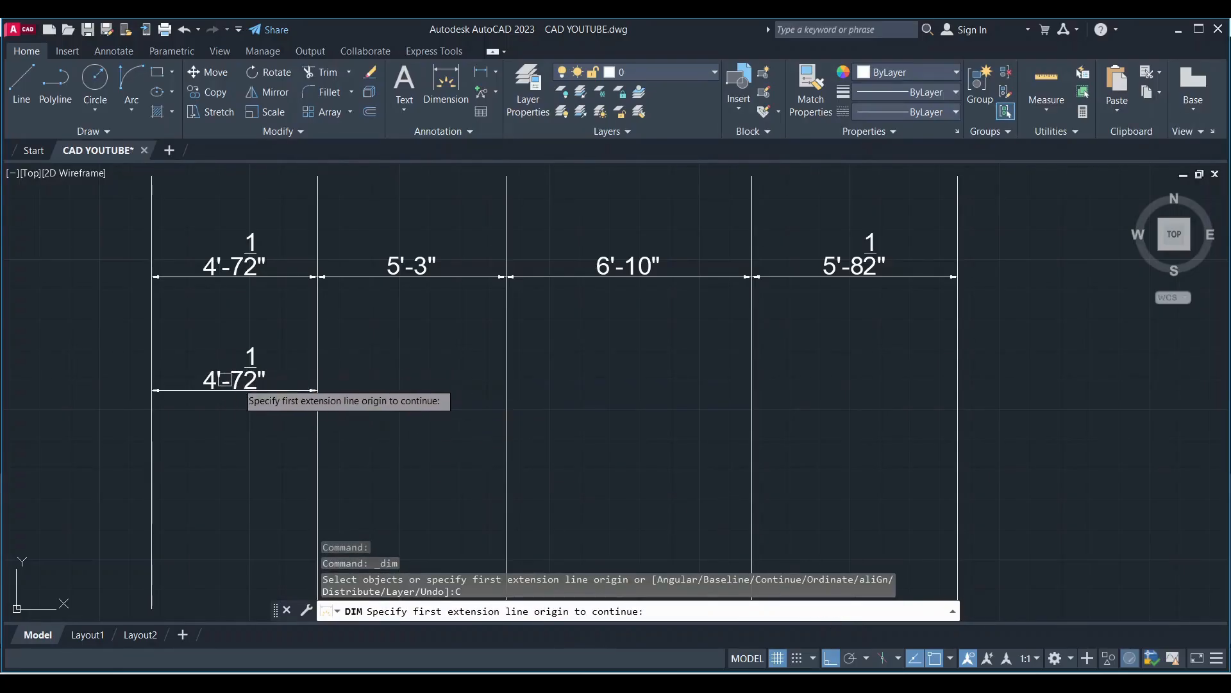
pyautogui.click(242, 387)
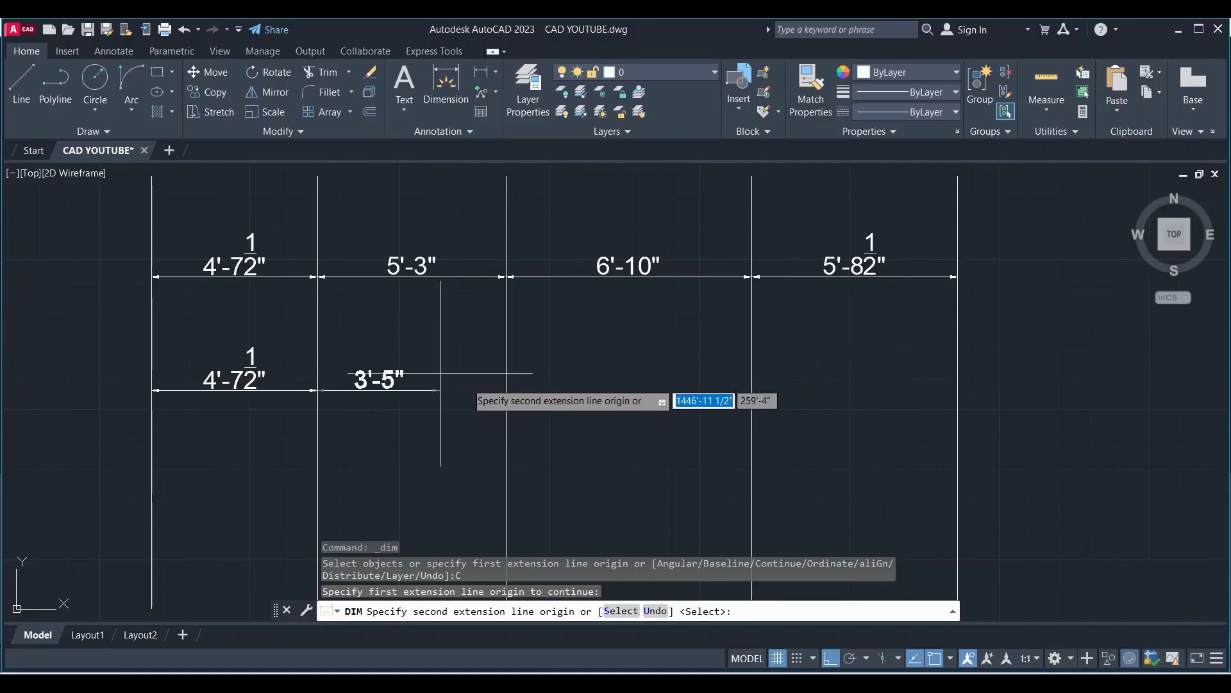
pyautogui.click(507, 390)
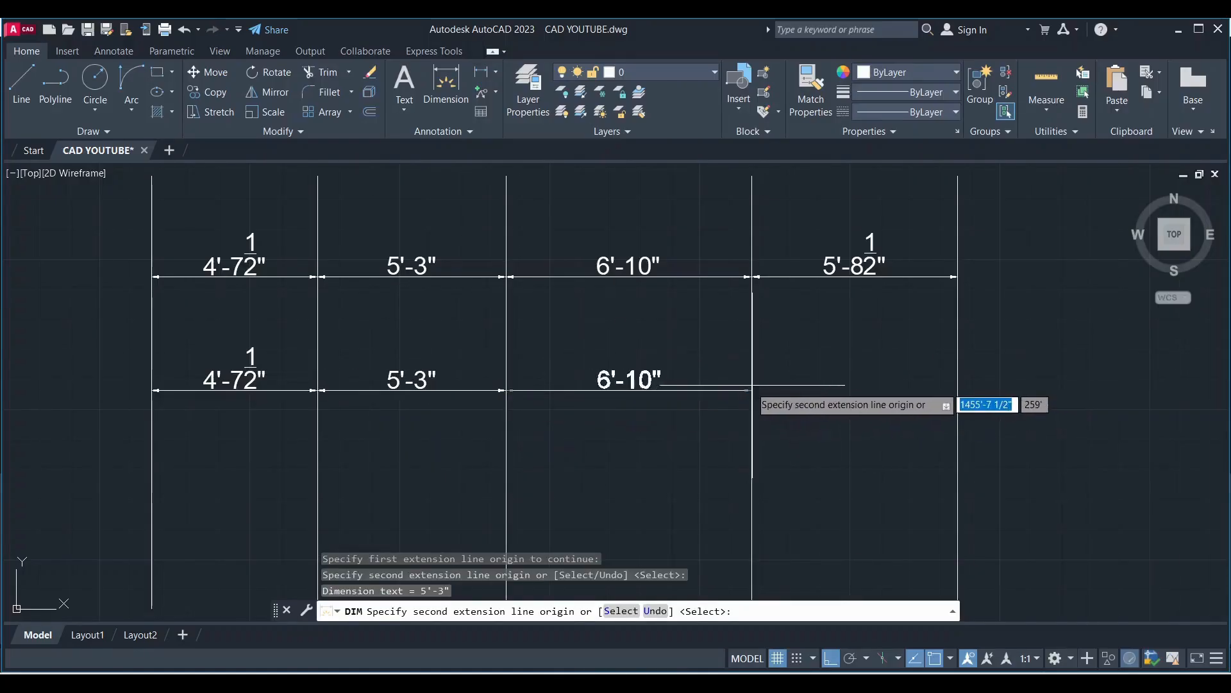
pyautogui.click(752, 390)
pyautogui.click(957, 380)
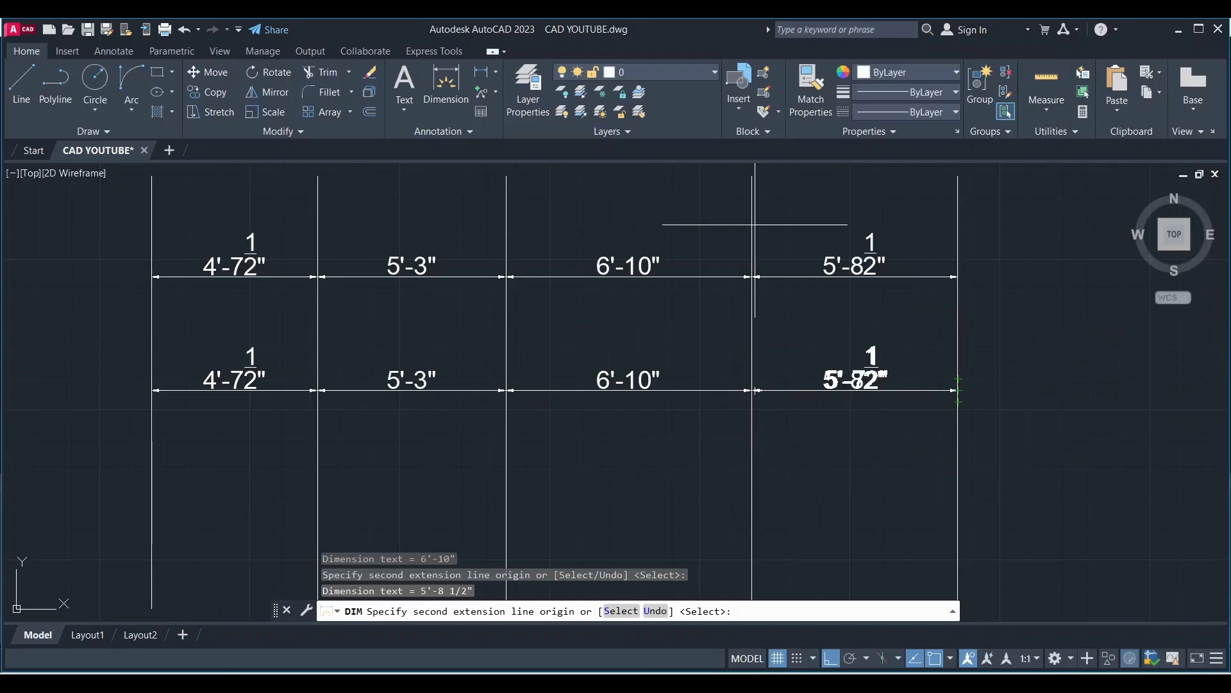
pyautogui.press('Escape')
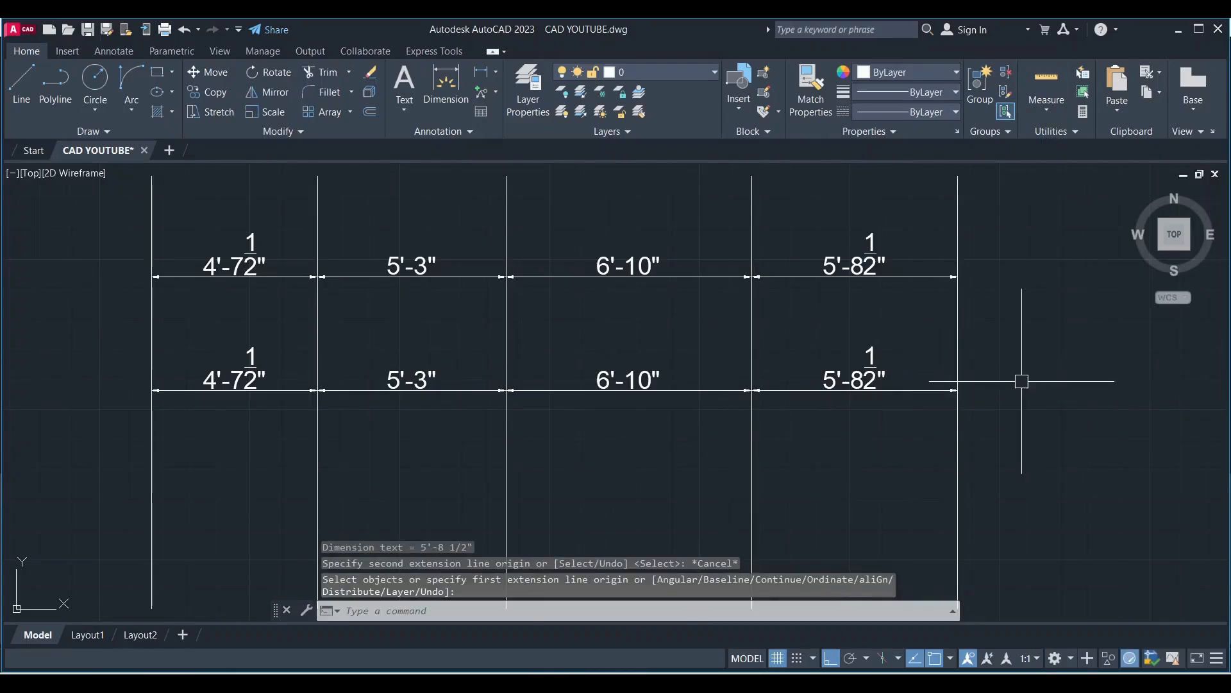
# Start a third row with a linear dimension between the first and second vertical lines, just below the second row.
pyautogui.scroll(-3, 674, 379)
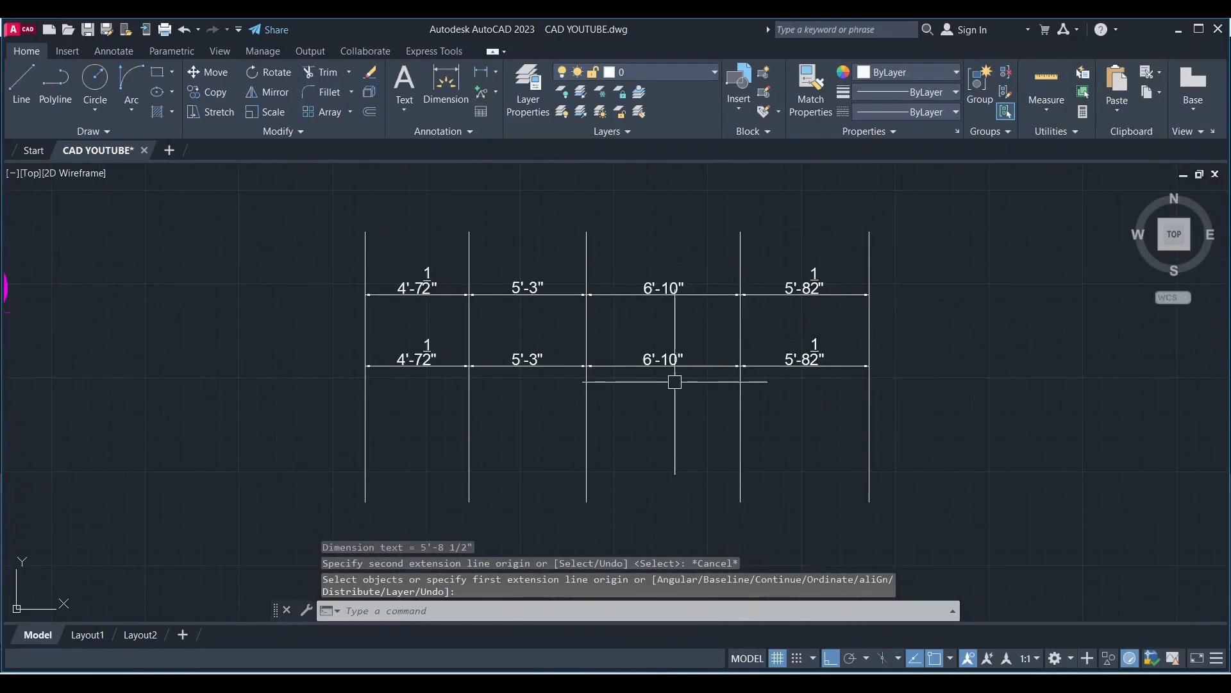
pyautogui.scroll(3, 602, 349)
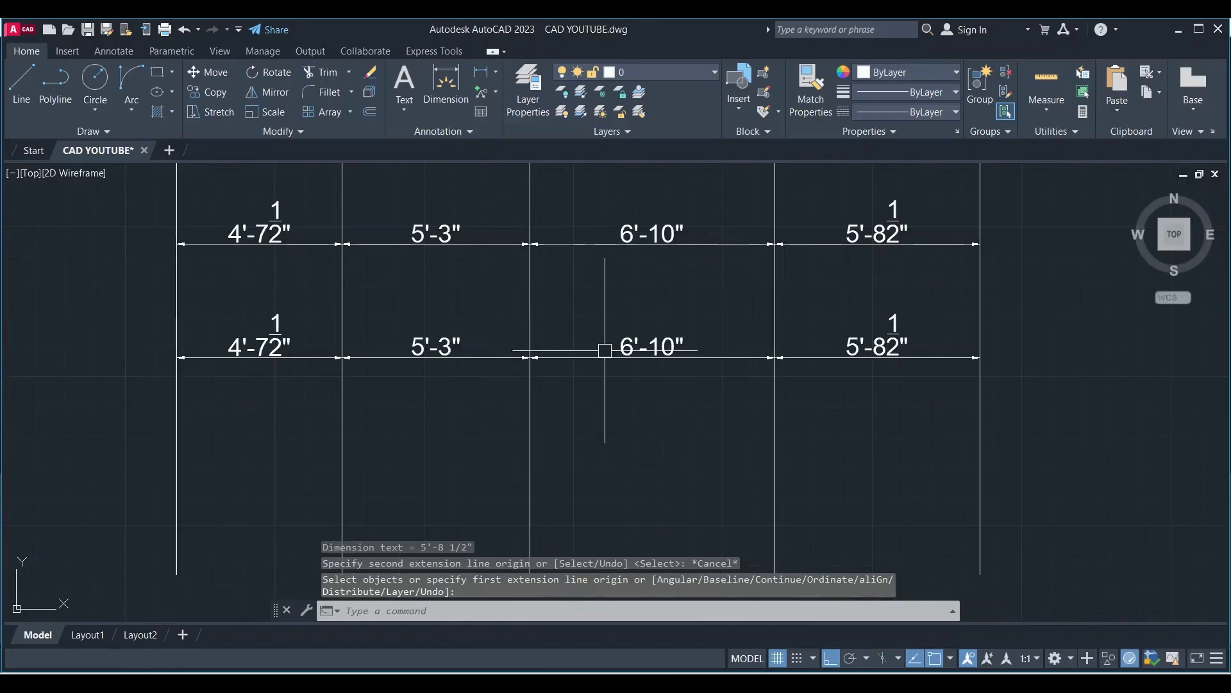
pyautogui.click(482, 75)
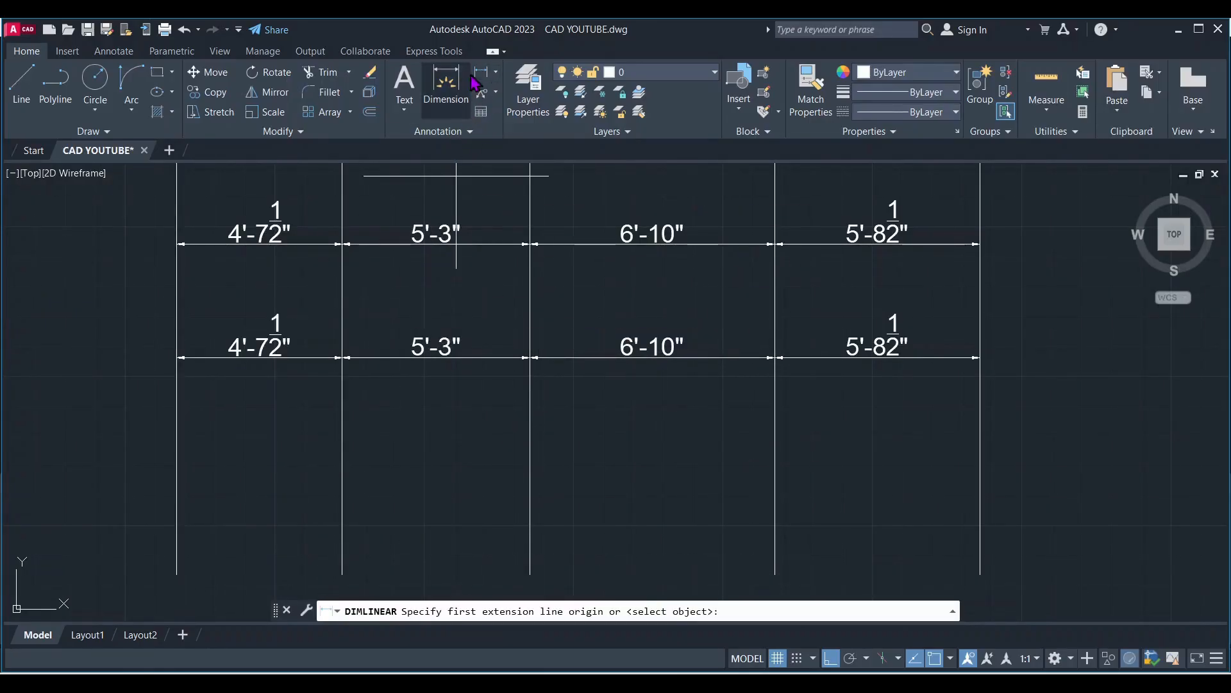
pyautogui.click(177, 440)
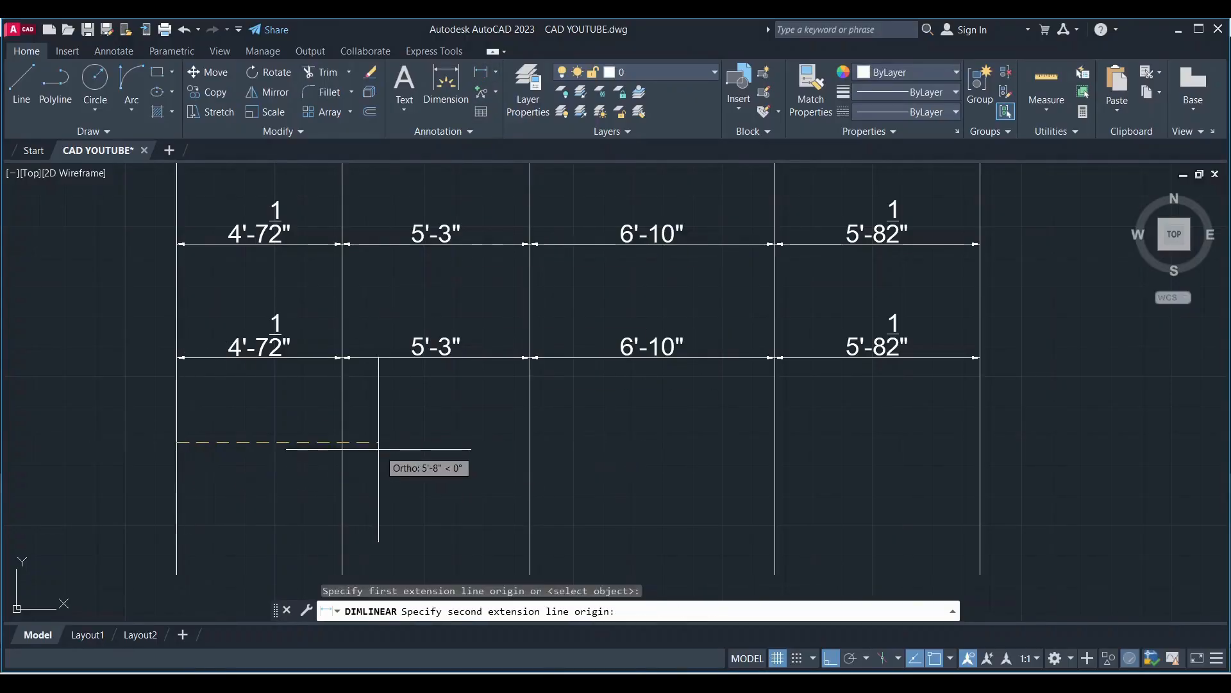
pyautogui.click(341, 440)
pyautogui.click(301, 432)
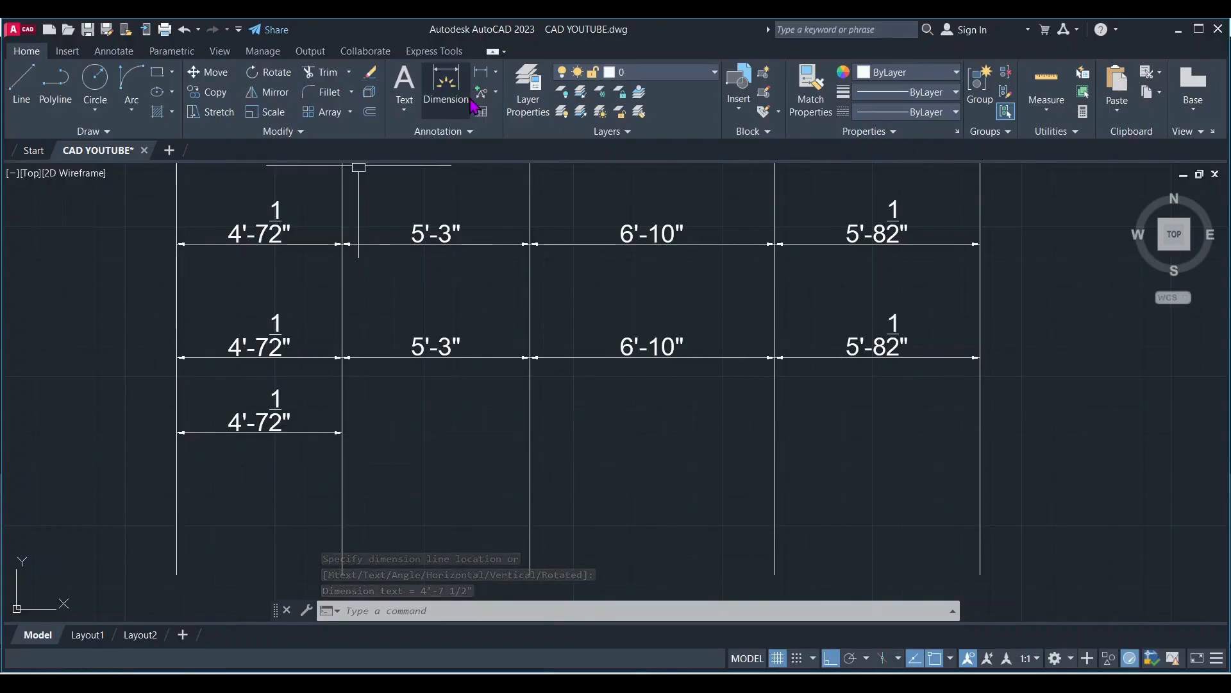
# Continue the third row's dimension to the third, fourth and fifth lines with the Dimension command's Continue option, and end the command.
pyautogui.click(447, 86)
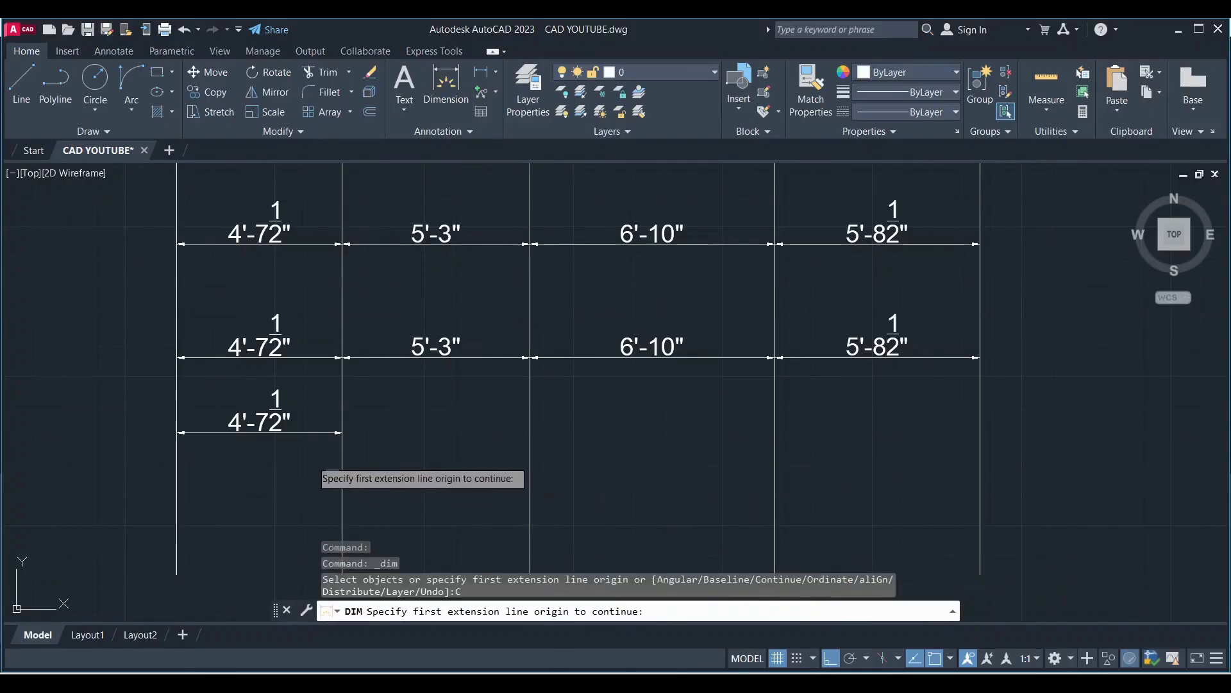
pyautogui.click(283, 430)
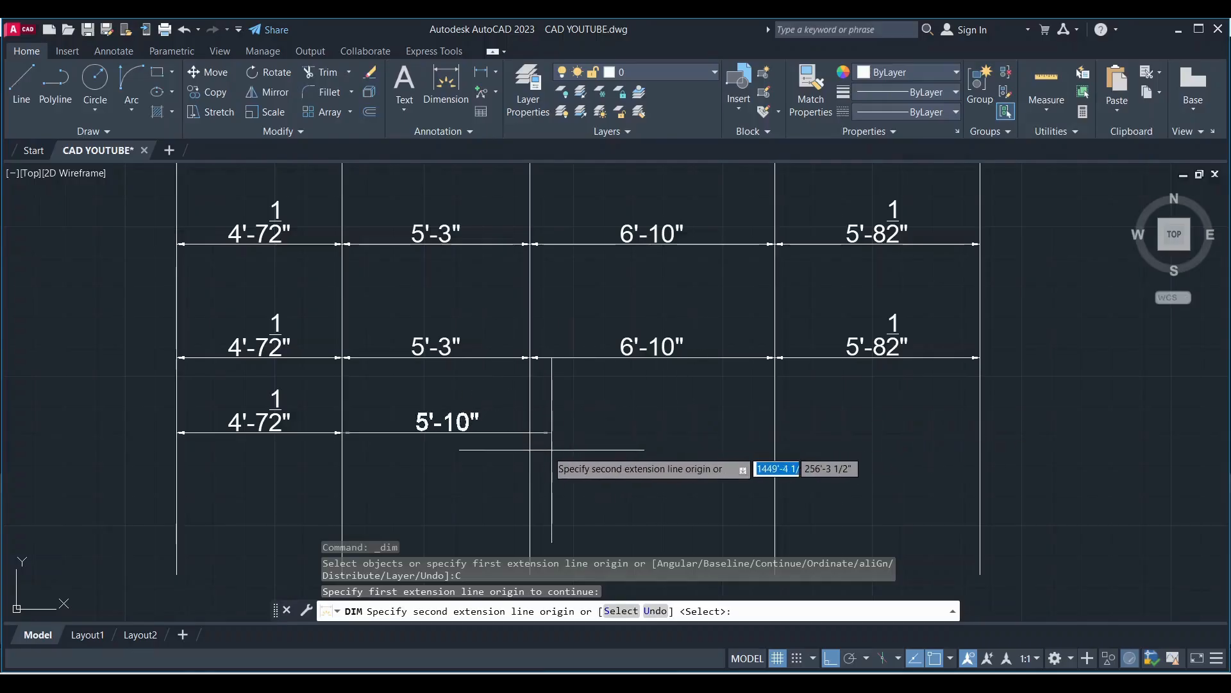
pyautogui.click(530, 427)
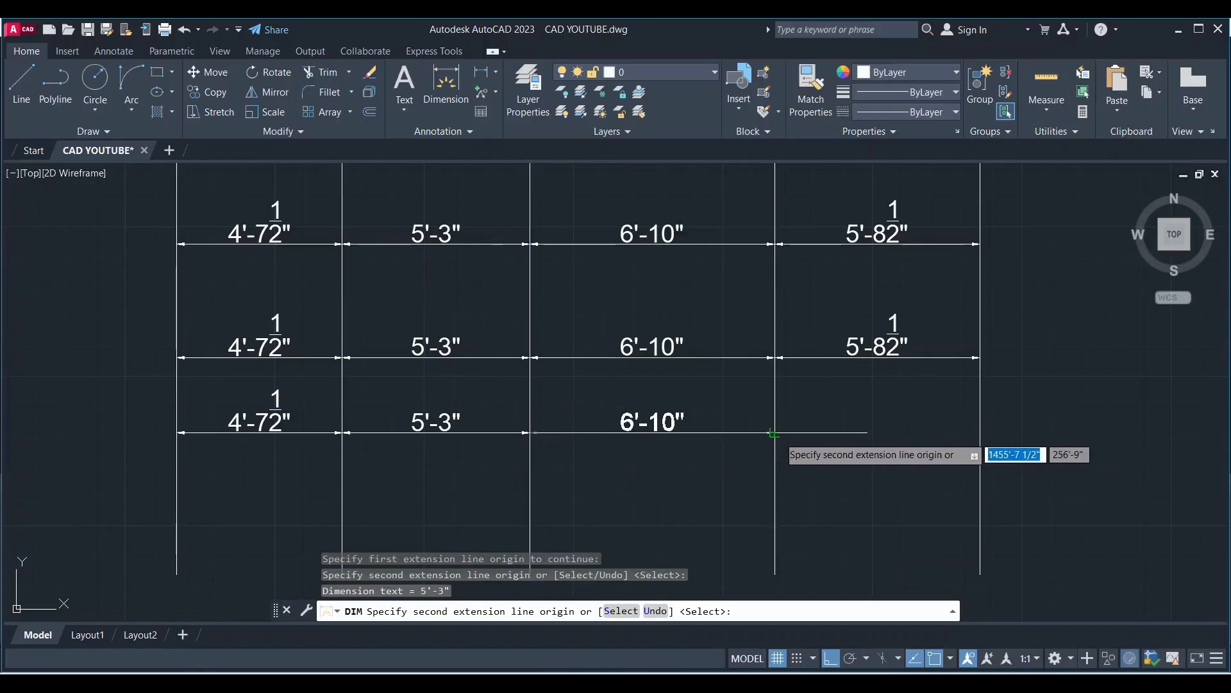
pyautogui.click(775, 434)
pyautogui.click(981, 433)
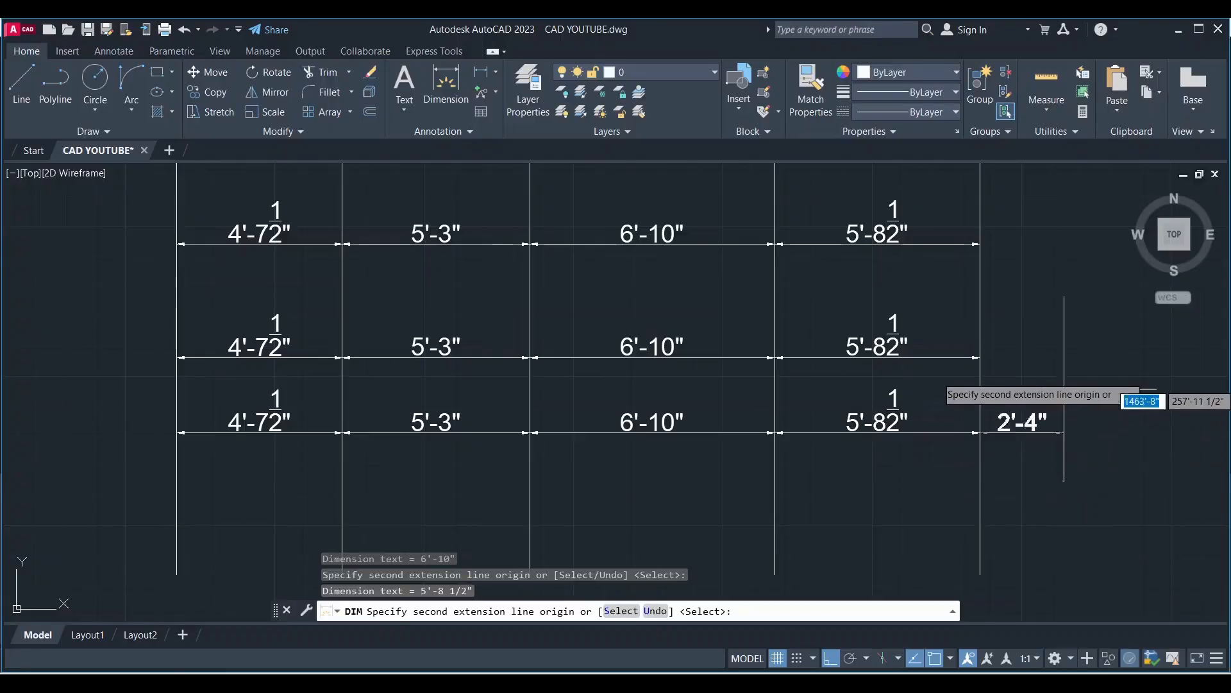
pyautogui.scroll(-1, 521, 417)
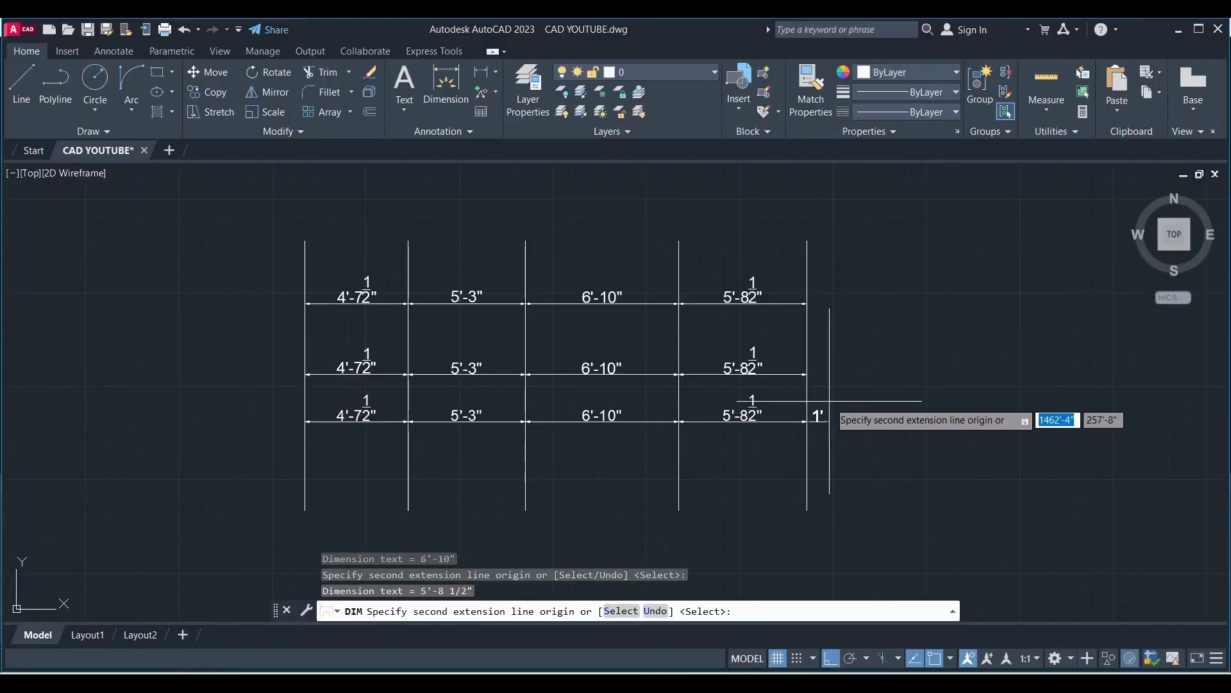
pyautogui.scroll(2, 821, 434)
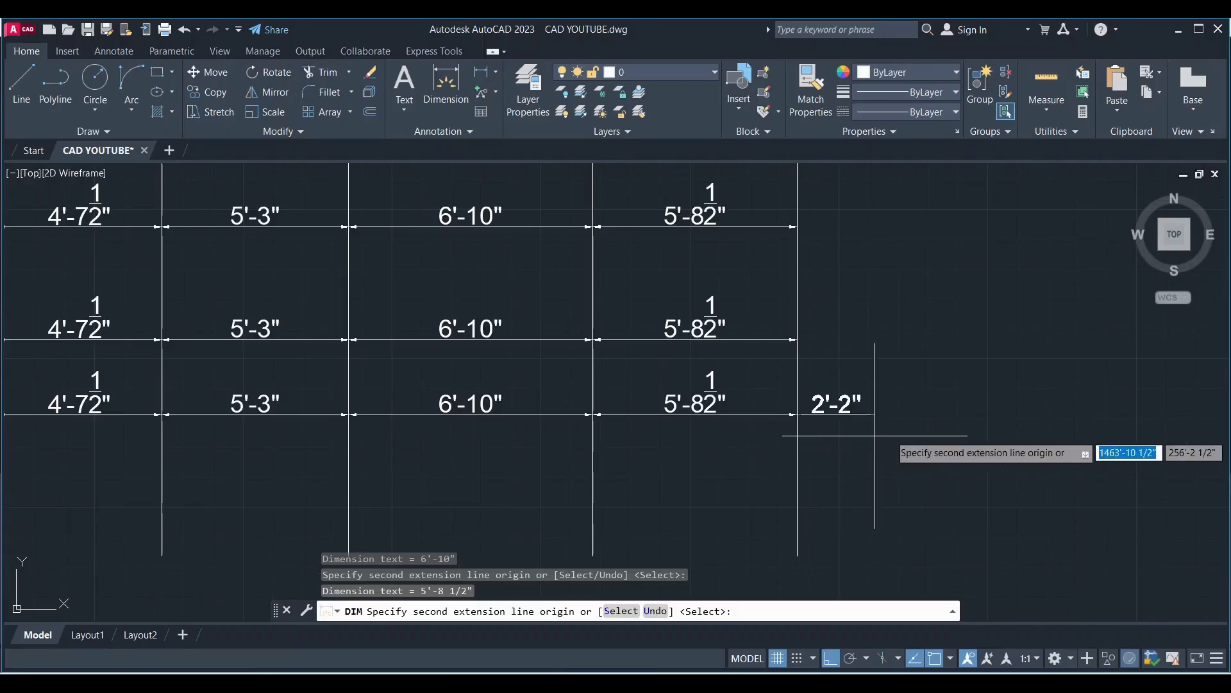
pyautogui.press('Escape')
pyautogui.scroll(-2, 773, 364)
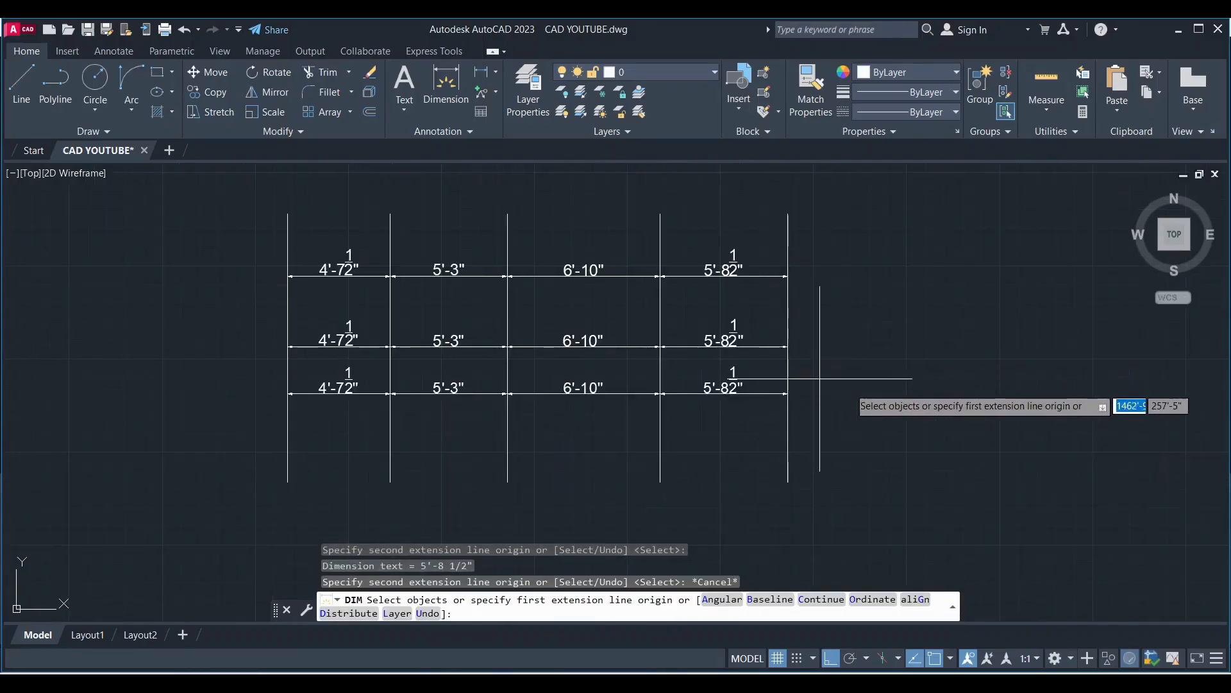
pyautogui.press('Escape')
# Start a fourth row with a linear dimension between the first and second vertical lines, below the third row.
pyautogui.scroll(2, 387, 390)
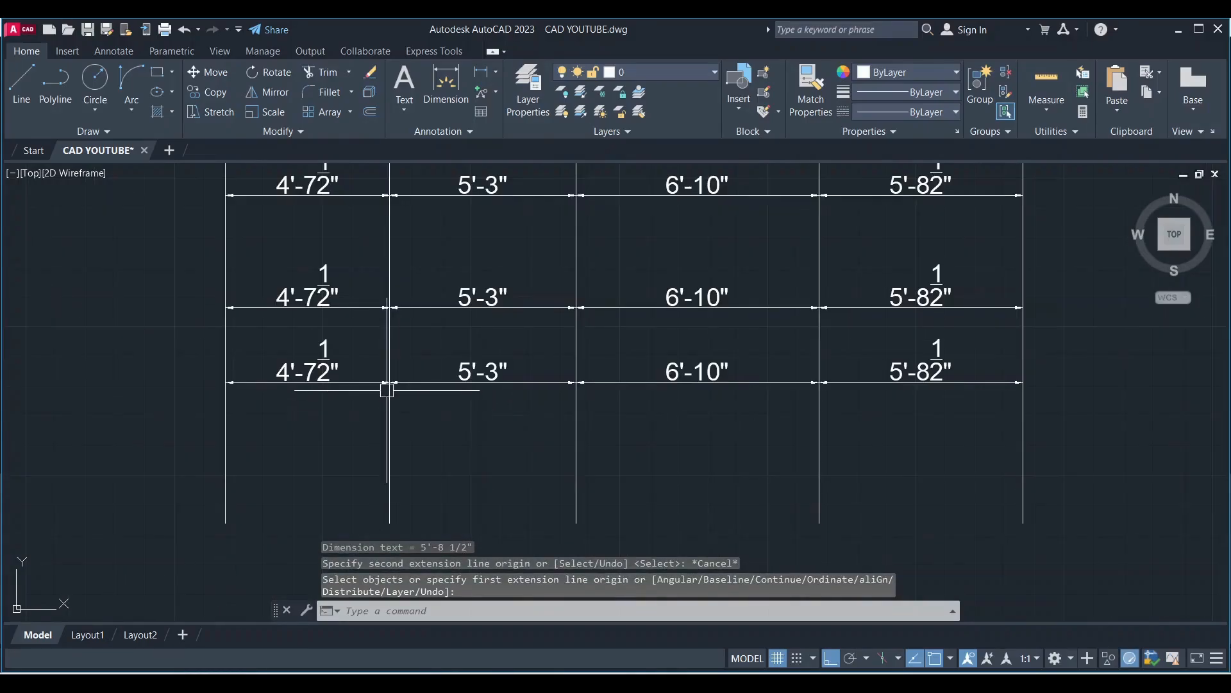
pyautogui.click(483, 74)
pyautogui.click(225, 458)
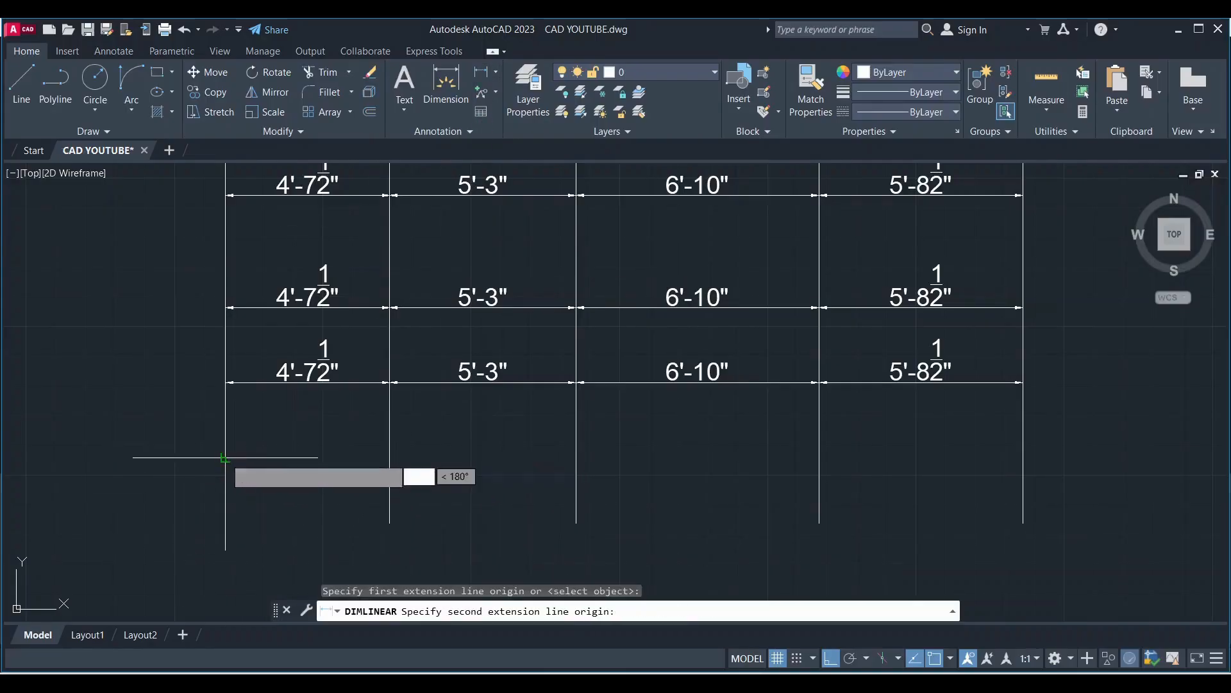
pyautogui.click(391, 458)
pyautogui.click(388, 454)
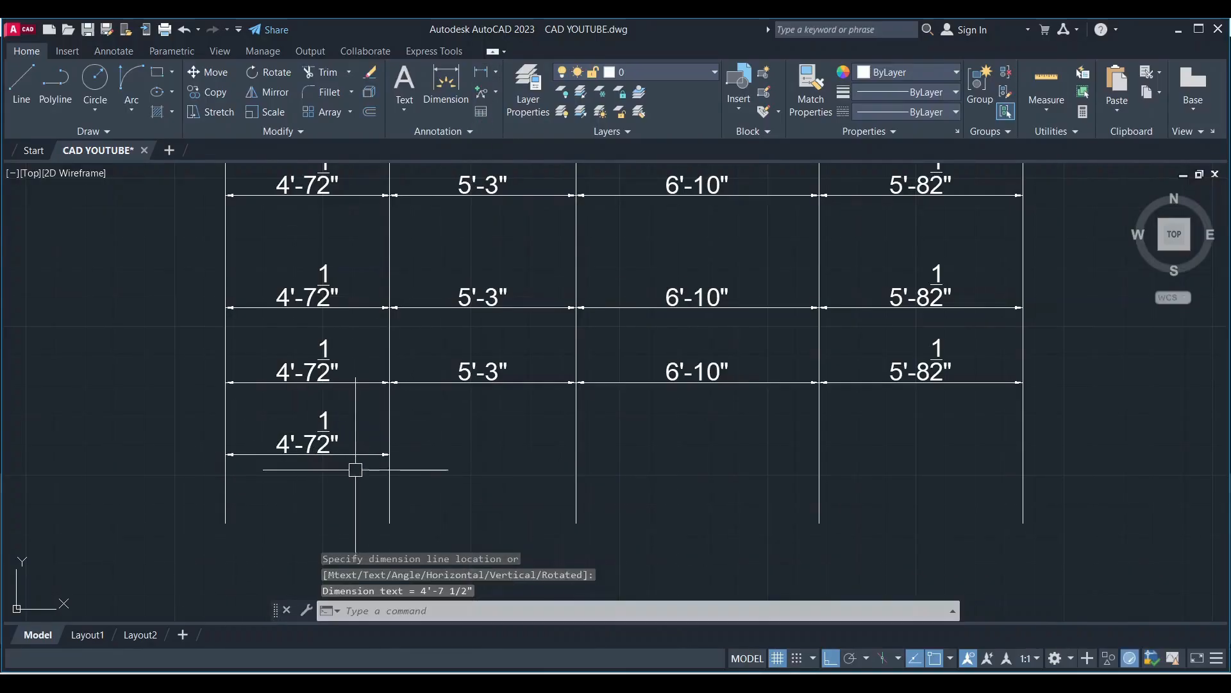
# Complete the fourth row with the Continue dimension tool (DIMCONTINUE), picking the third, fourth and fifth vertical lines.
pyautogui.click(115, 51)
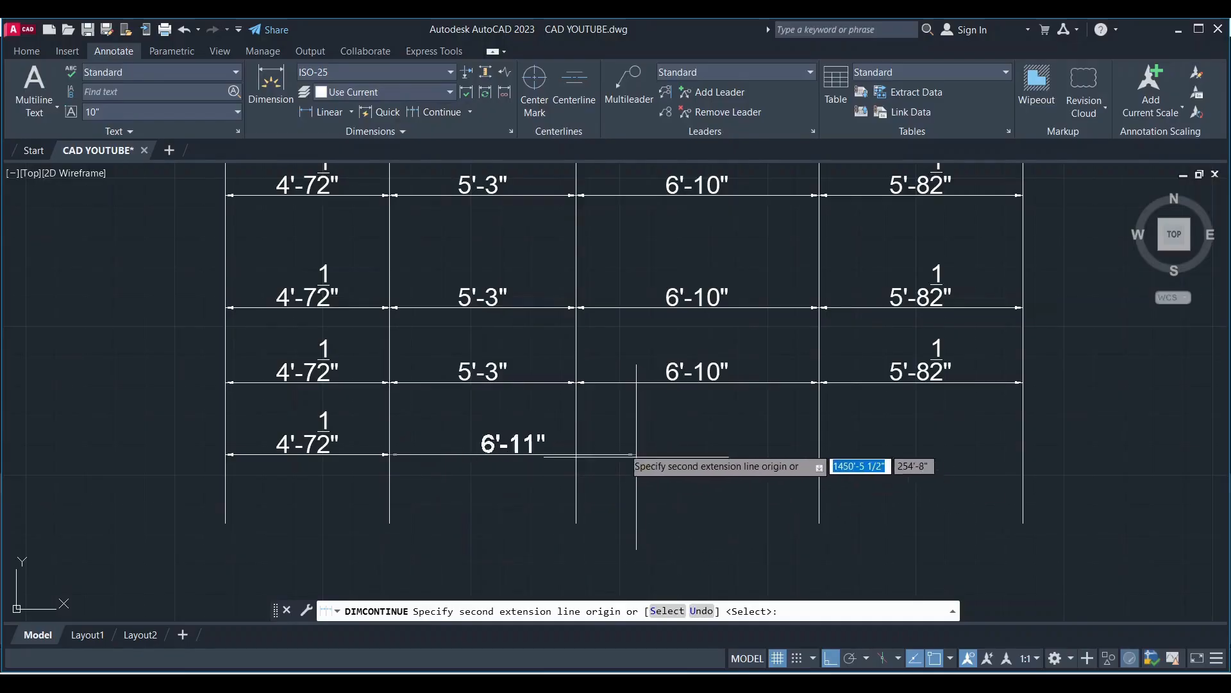
pyautogui.click(576, 454)
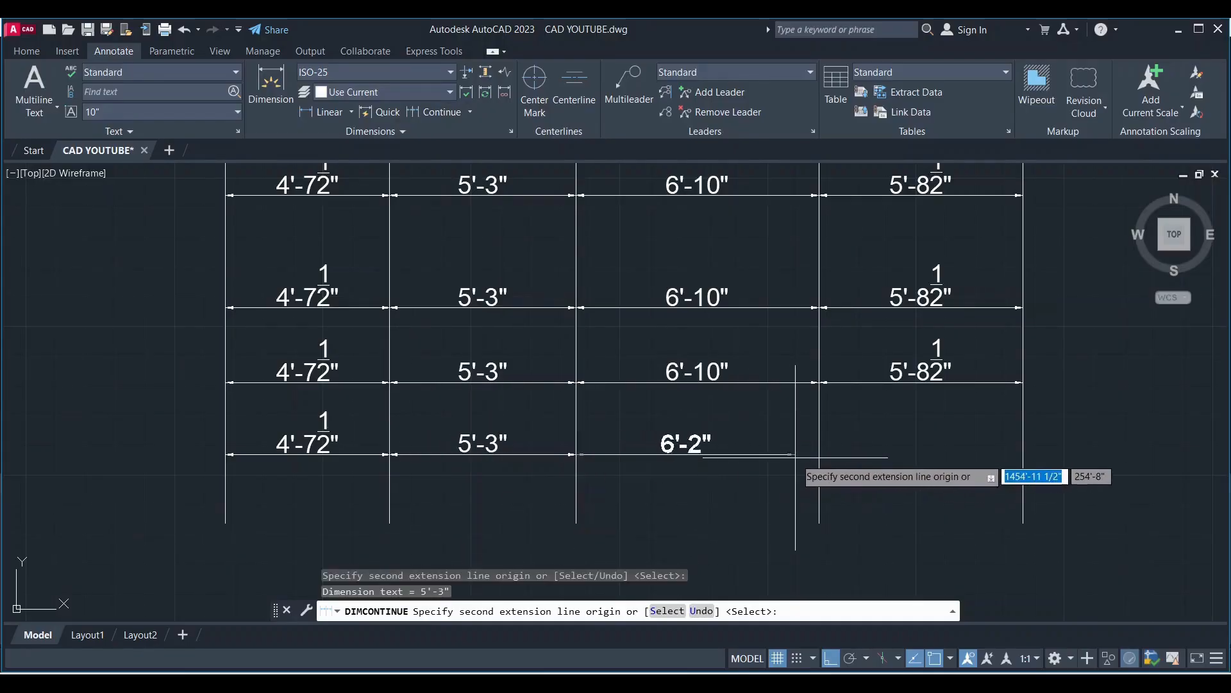
pyautogui.click(819, 454)
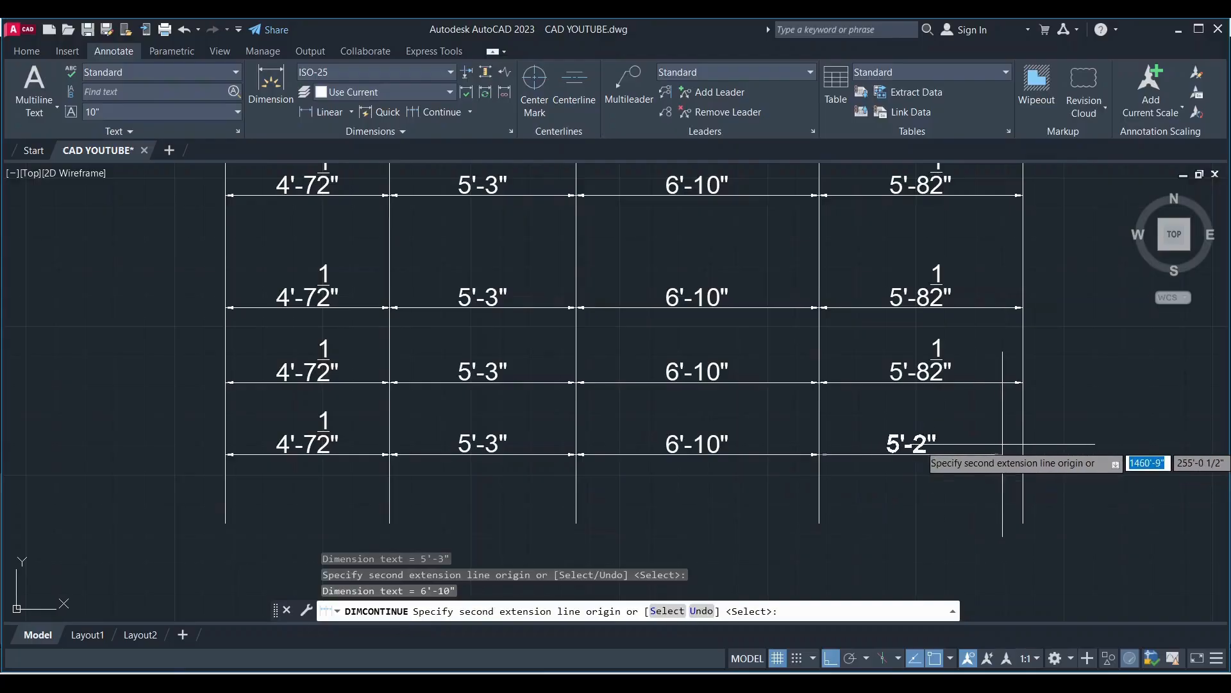
pyautogui.click(1022, 455)
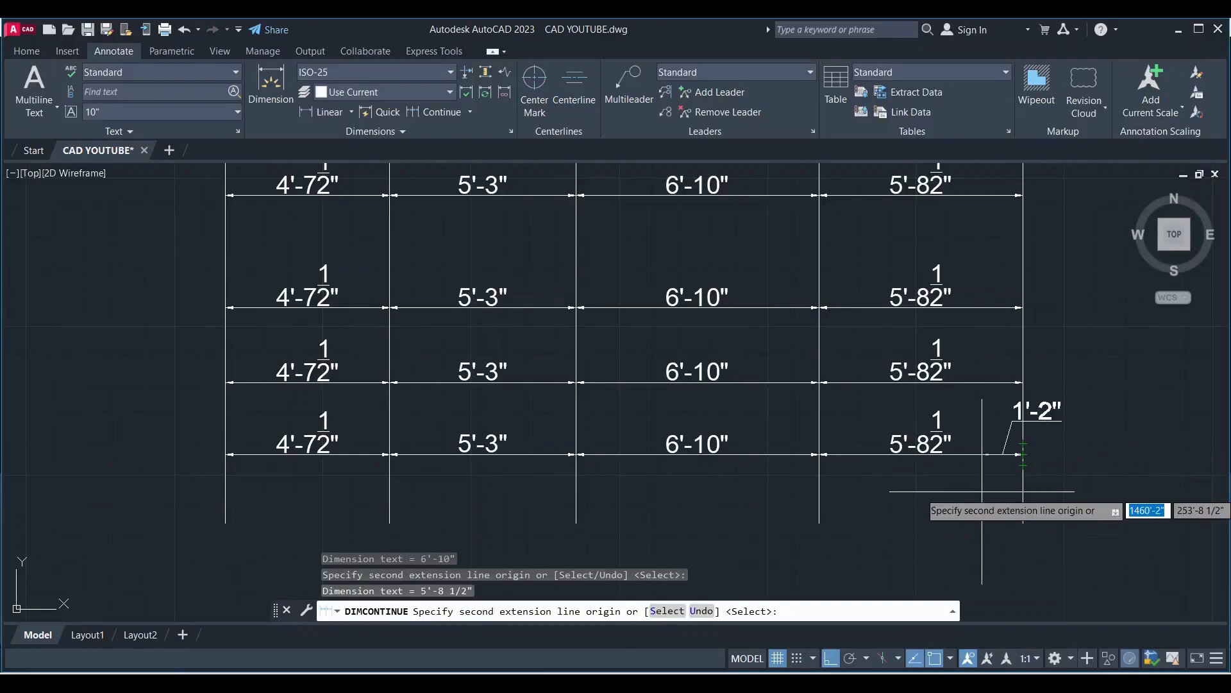
pyautogui.press('Escape')
pyautogui.scroll(-2, 480, 404)
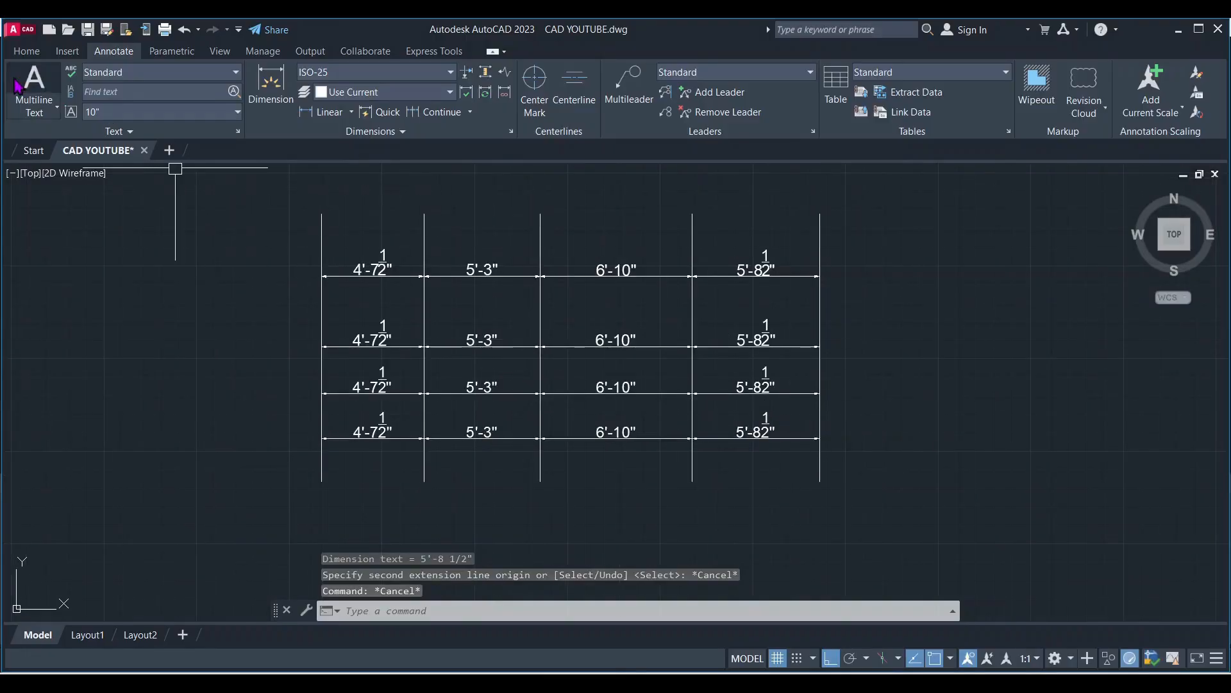
# Erase the five vertical lines together with all four rows of dimensions.
pyautogui.click(25, 51)
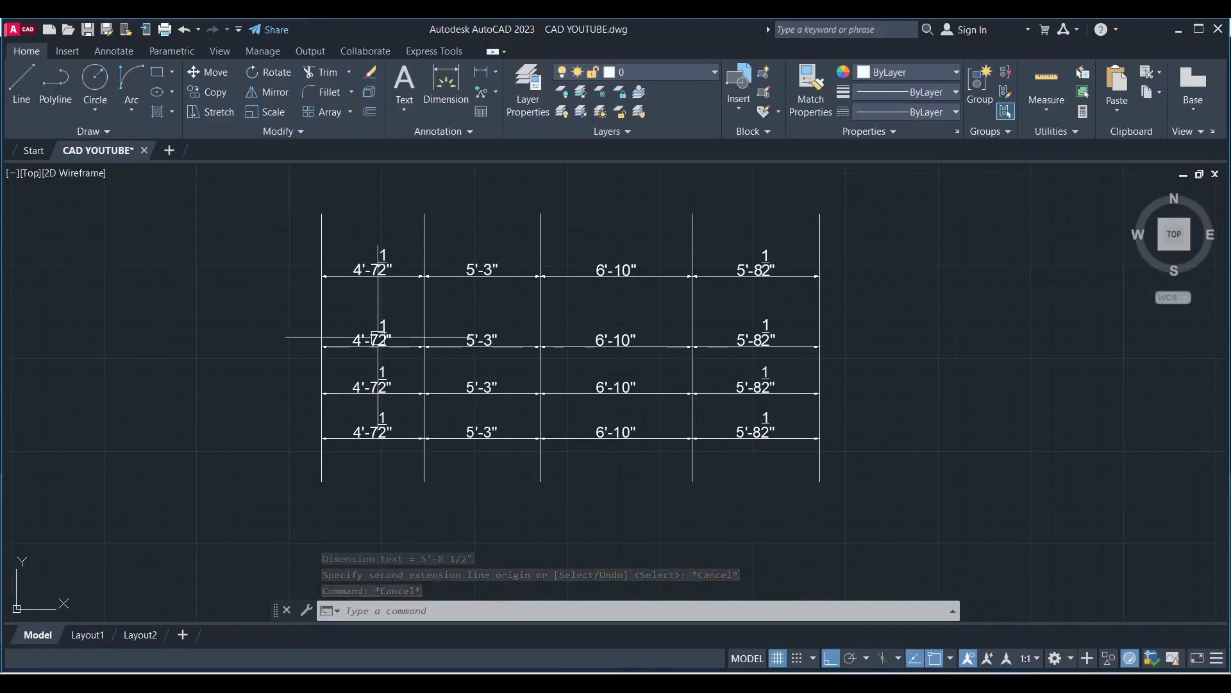
pyautogui.scroll(-2, 378, 337)
pyautogui.click(758, 468)
pyautogui.click(308, 231)
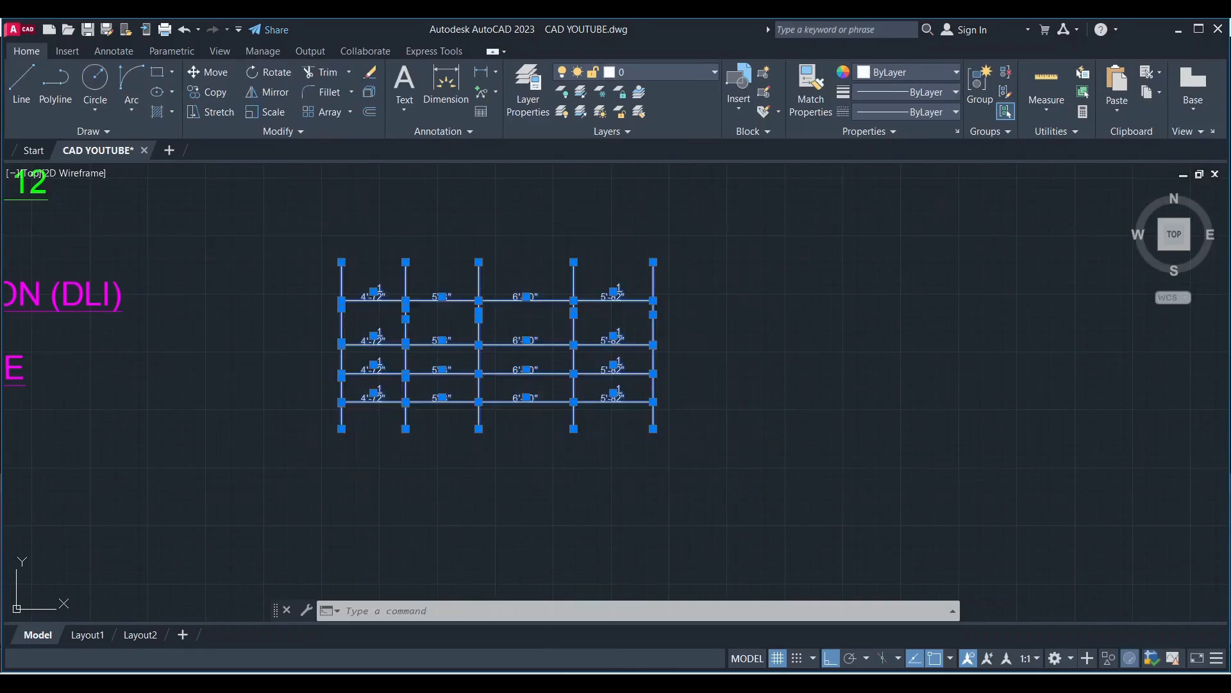
pyautogui.press('Delete')
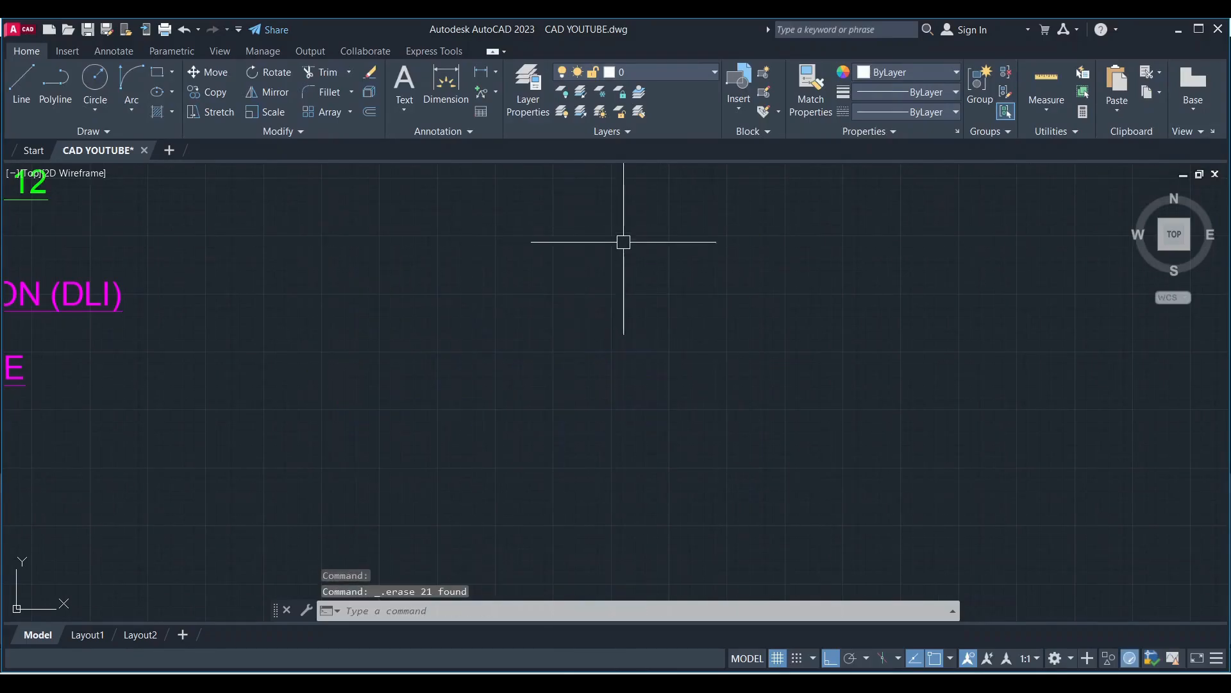
pyautogui.click(497, 71)
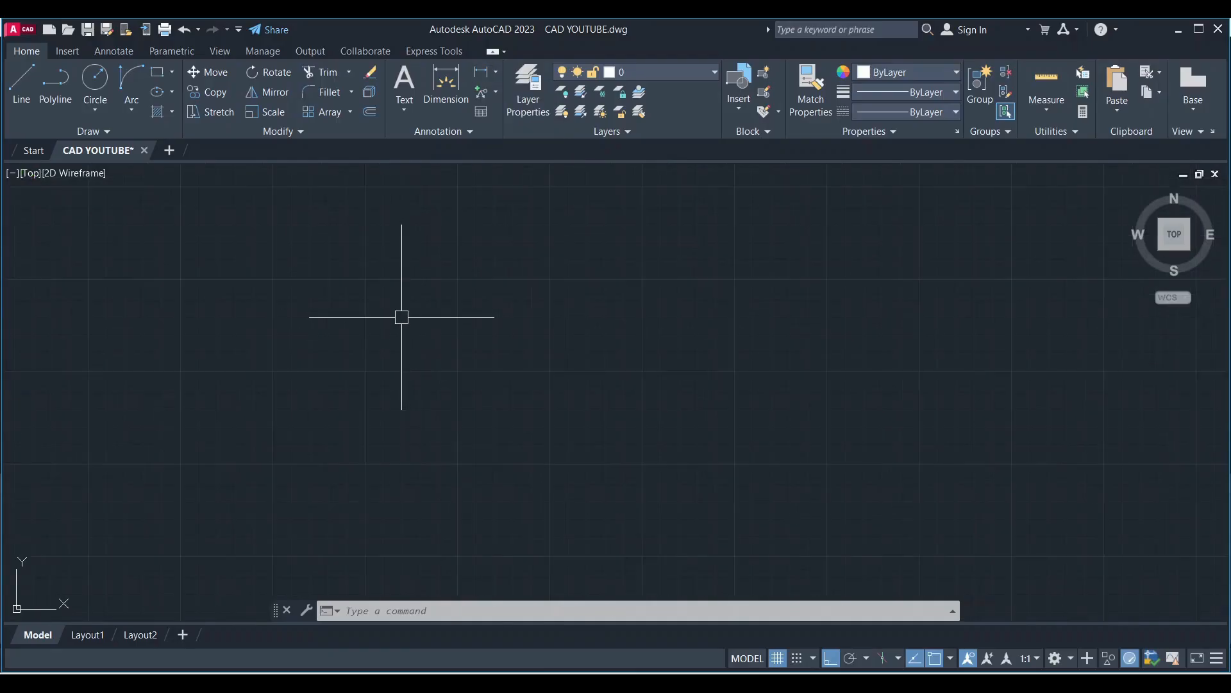
# Draw an L-shape from a vertical line about 6'-6 1/2" long and a horizontal line about 7'-6 1/2" long from its lower end.
pyautogui.write('l')
pyautogui.press('Return')
pyautogui.click(449, 415)
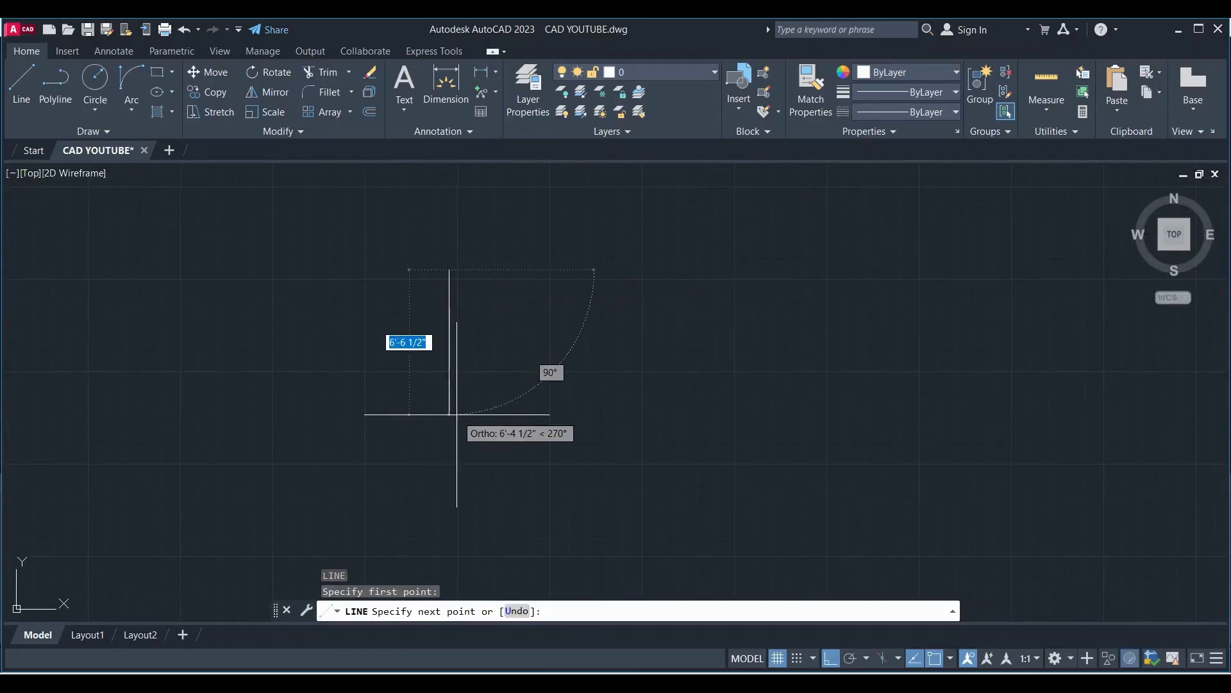
pyautogui.click(617, 415)
pyautogui.press('Escape')
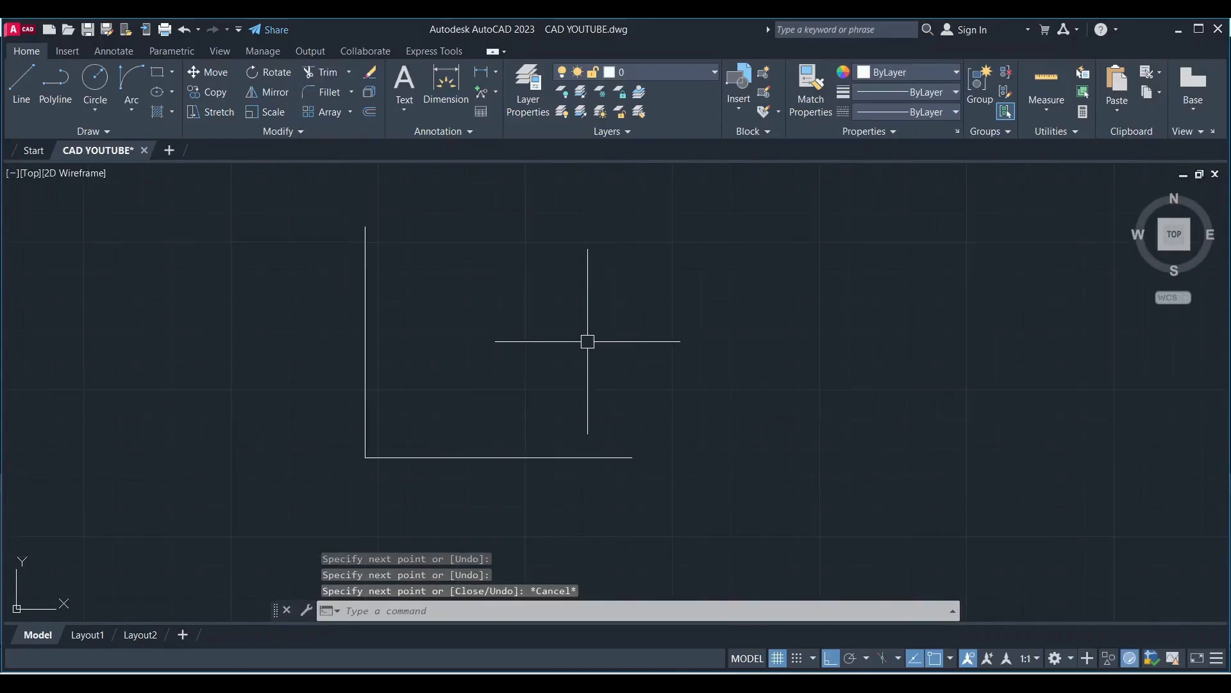
# Add a linear dimension to the horizontal line of the L-shape, placed just below the line.
pyautogui.click(496, 73)
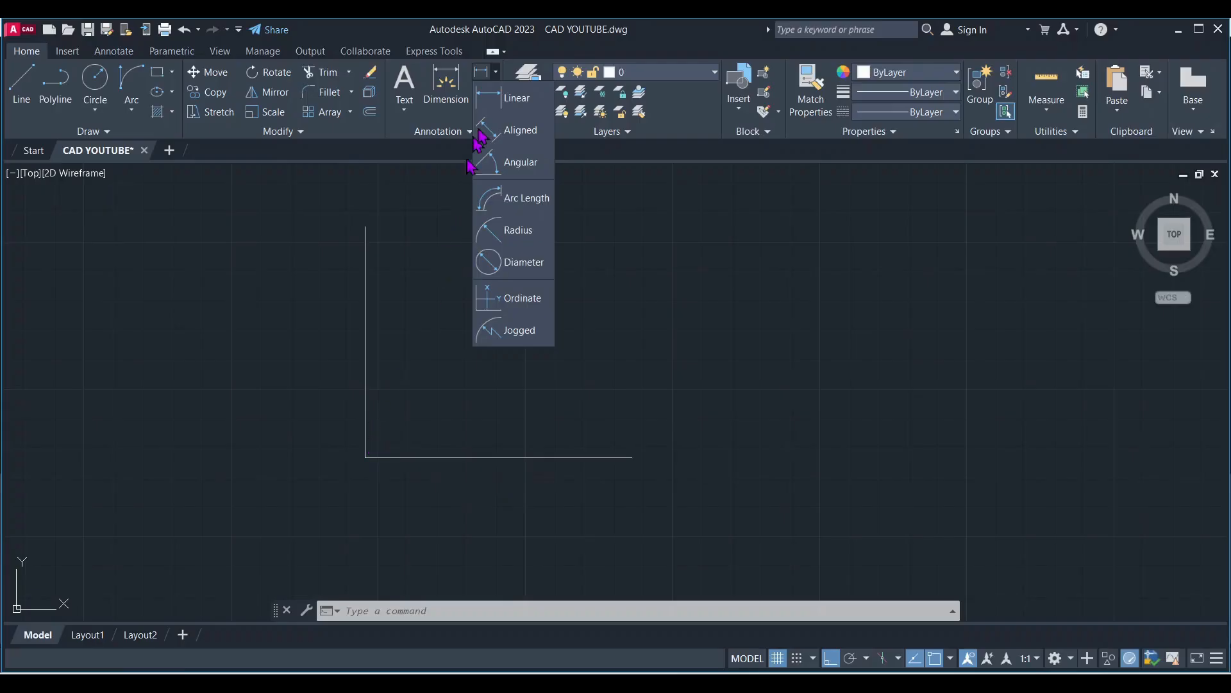
pyautogui.click(518, 99)
pyautogui.click(366, 458)
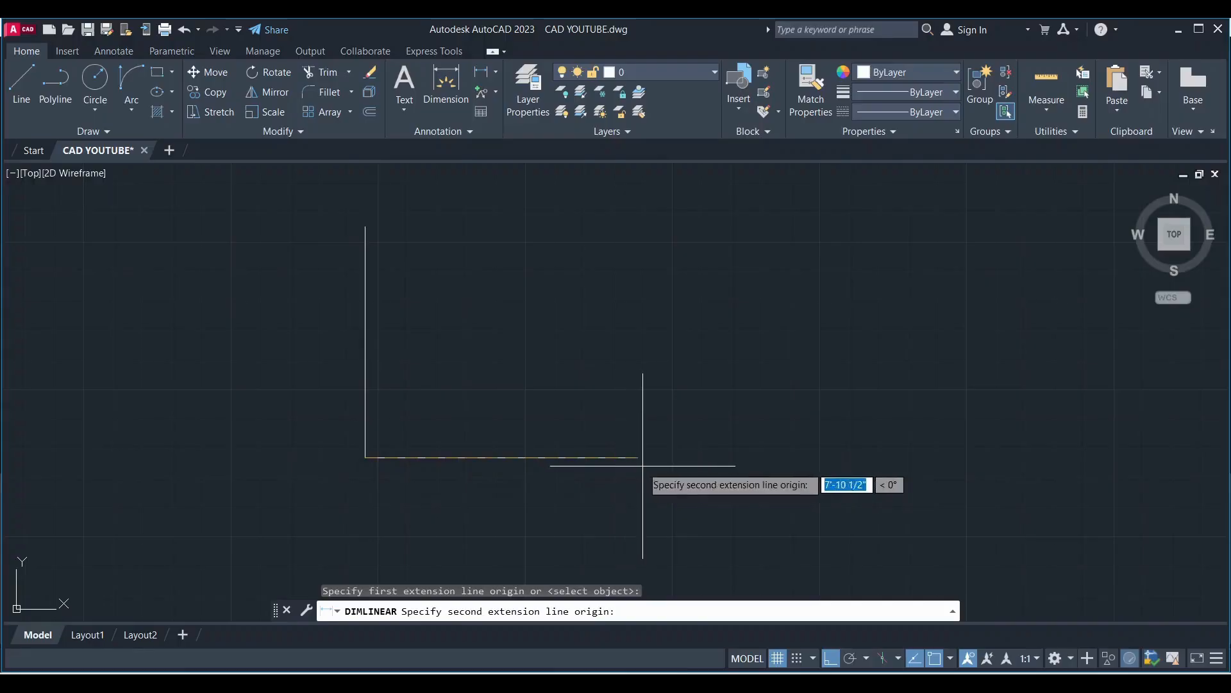
pyautogui.click(631, 458)
pyautogui.click(626, 512)
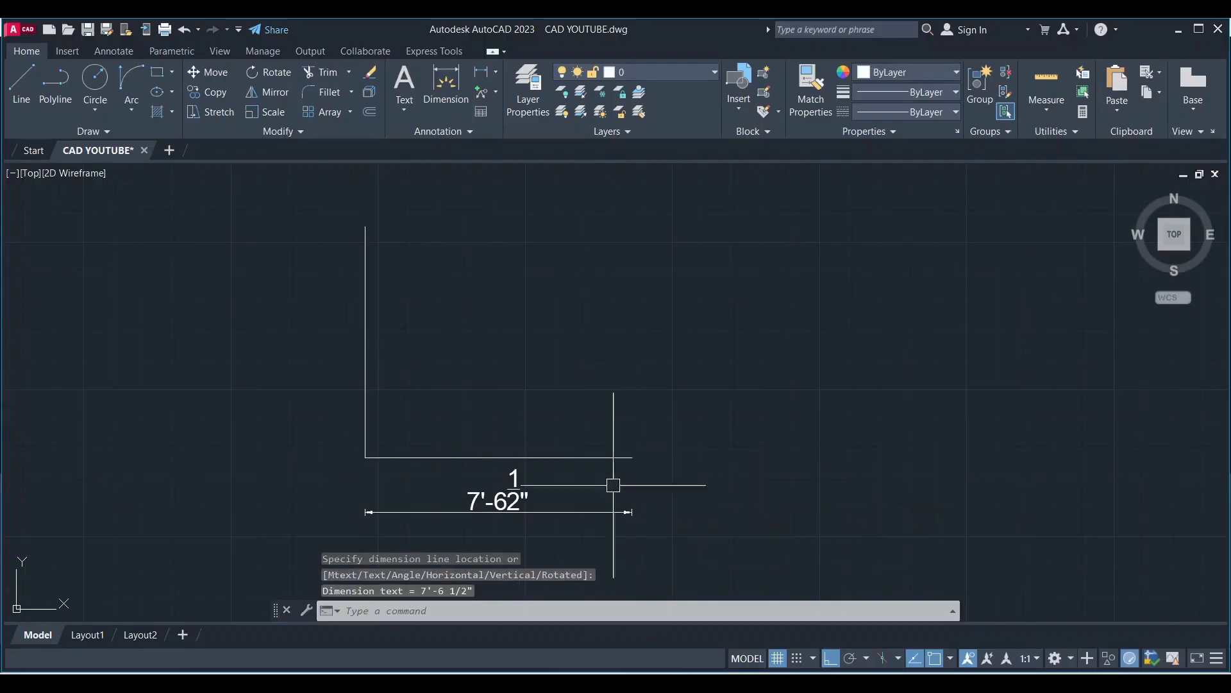
pyautogui.scroll(-2, 519, 395)
pyautogui.scroll(2, 517, 452)
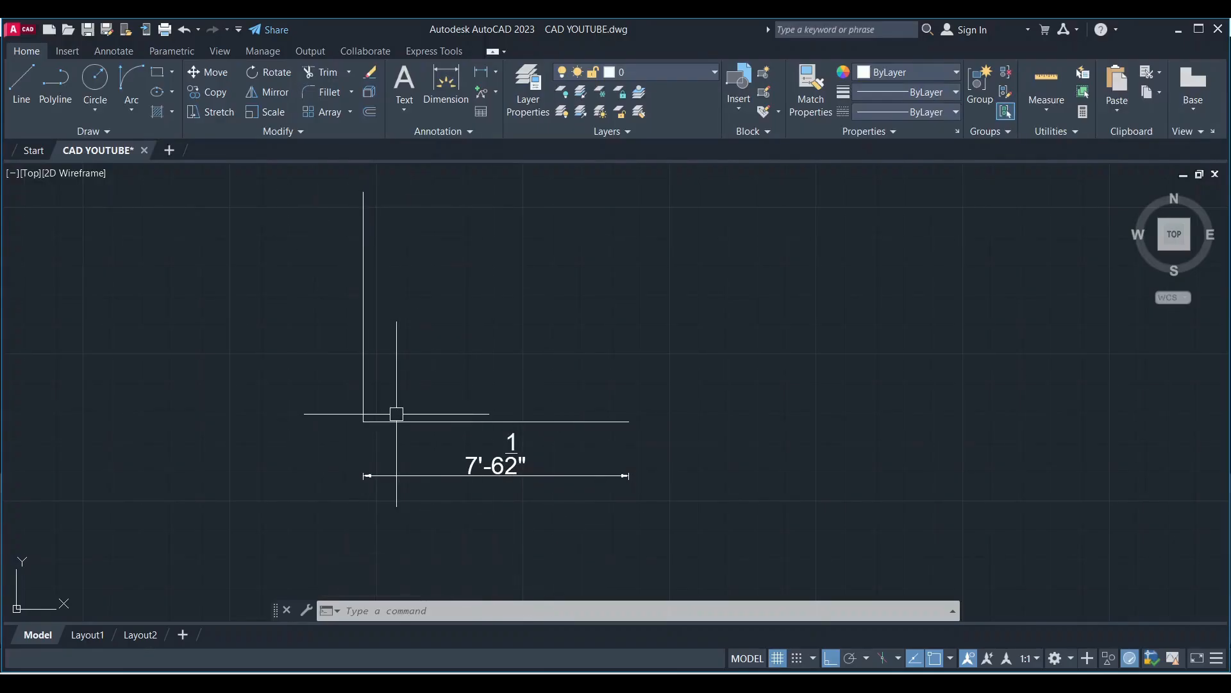
# Add a linear dimension to the vertical line of the L-shape, placed outside the shape beside the line.
pyautogui.click(482, 73)
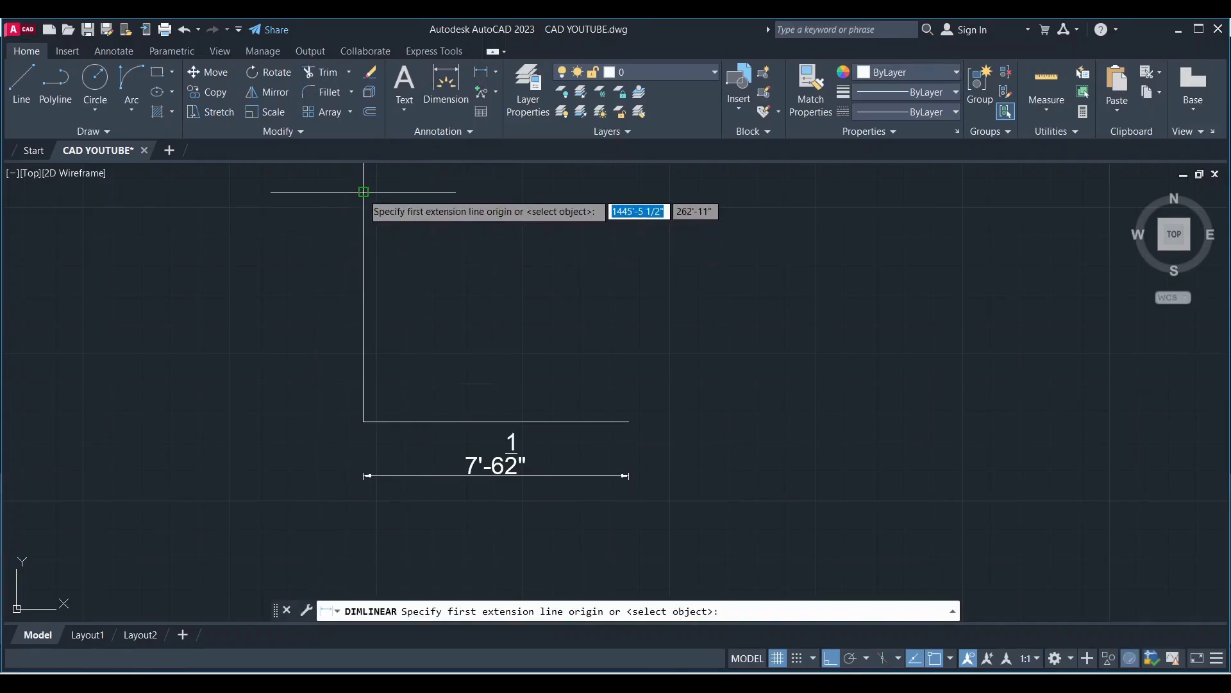
pyautogui.click(363, 192)
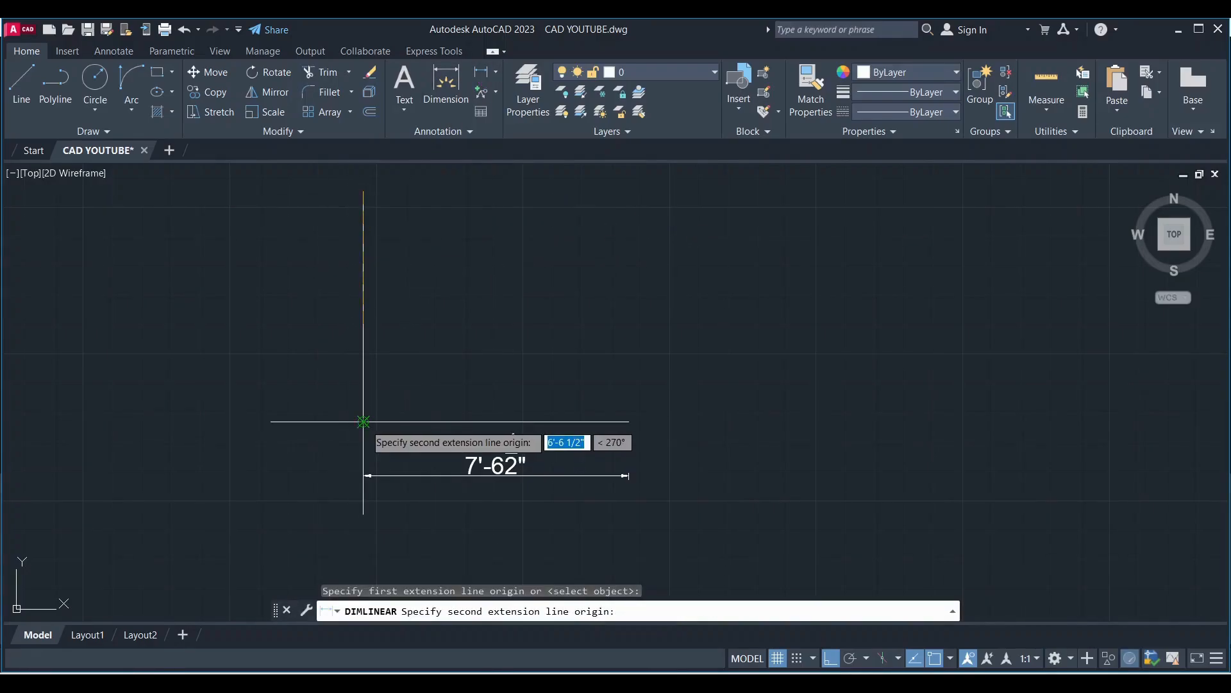
pyautogui.click(363, 422)
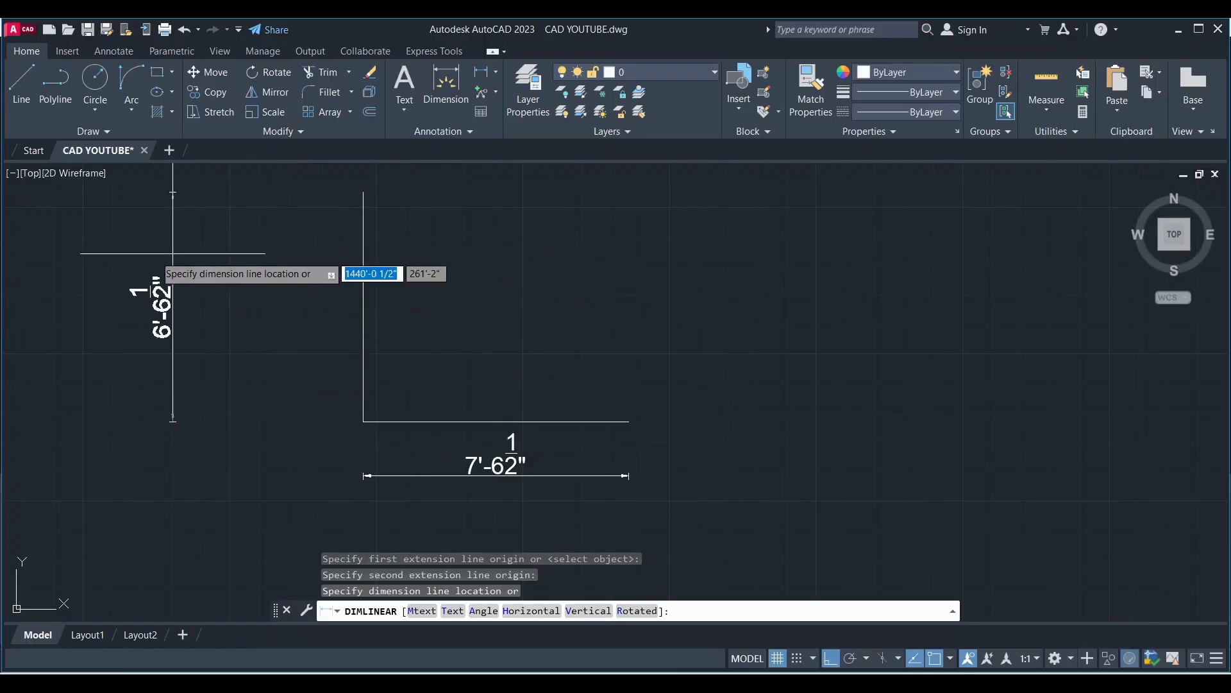
pyautogui.click(297, 253)
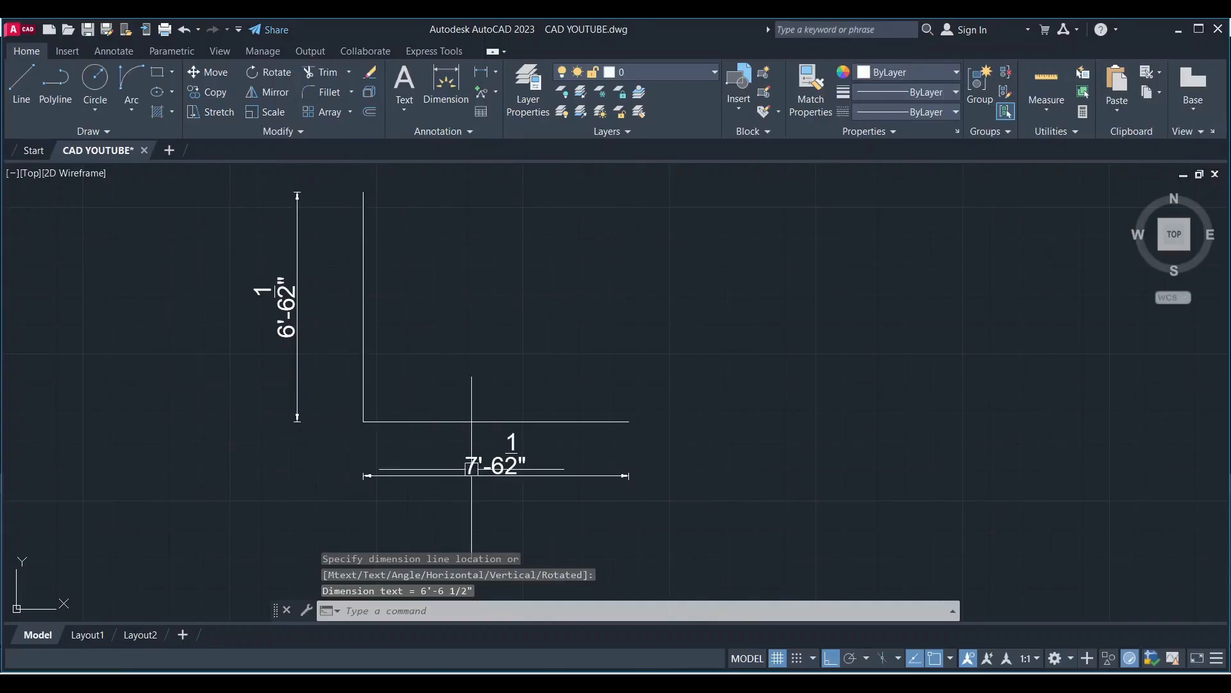
pyautogui.scroll(-2, 214, 391)
pyautogui.scroll(2, 396, 320)
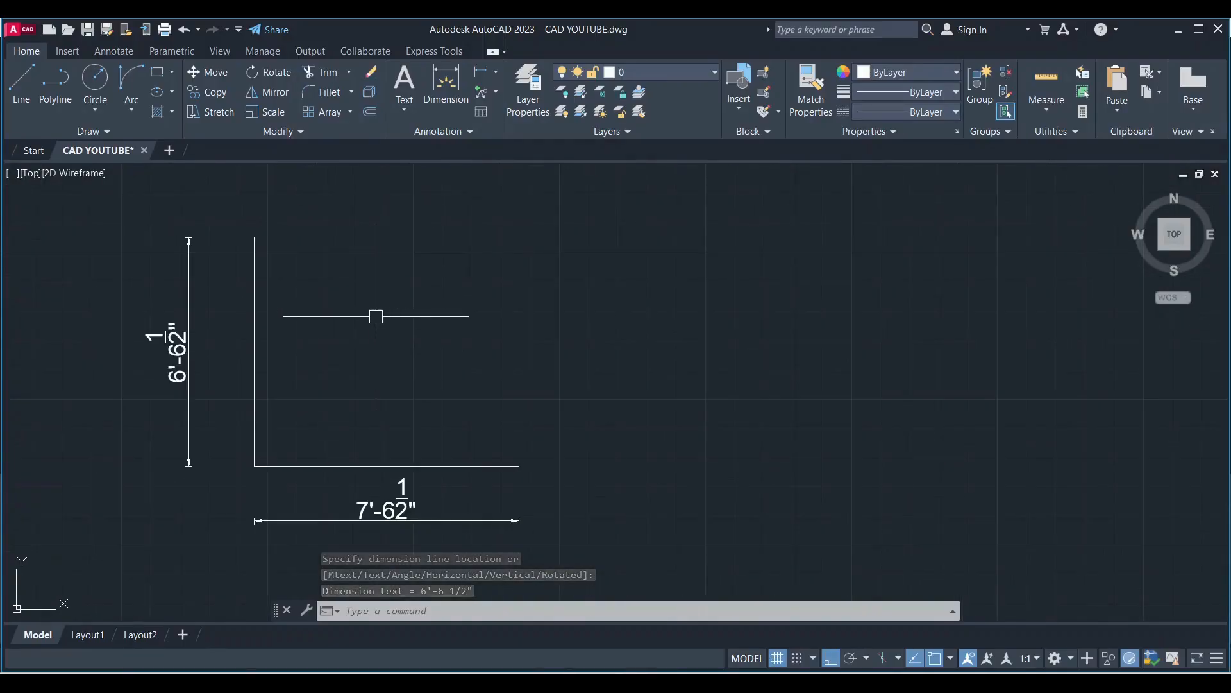
# Close the L-shape into a triangle with a sloping line from the vertical line's upper end to the horizontal line's free end.
pyautogui.write('l')
pyautogui.press('Return')
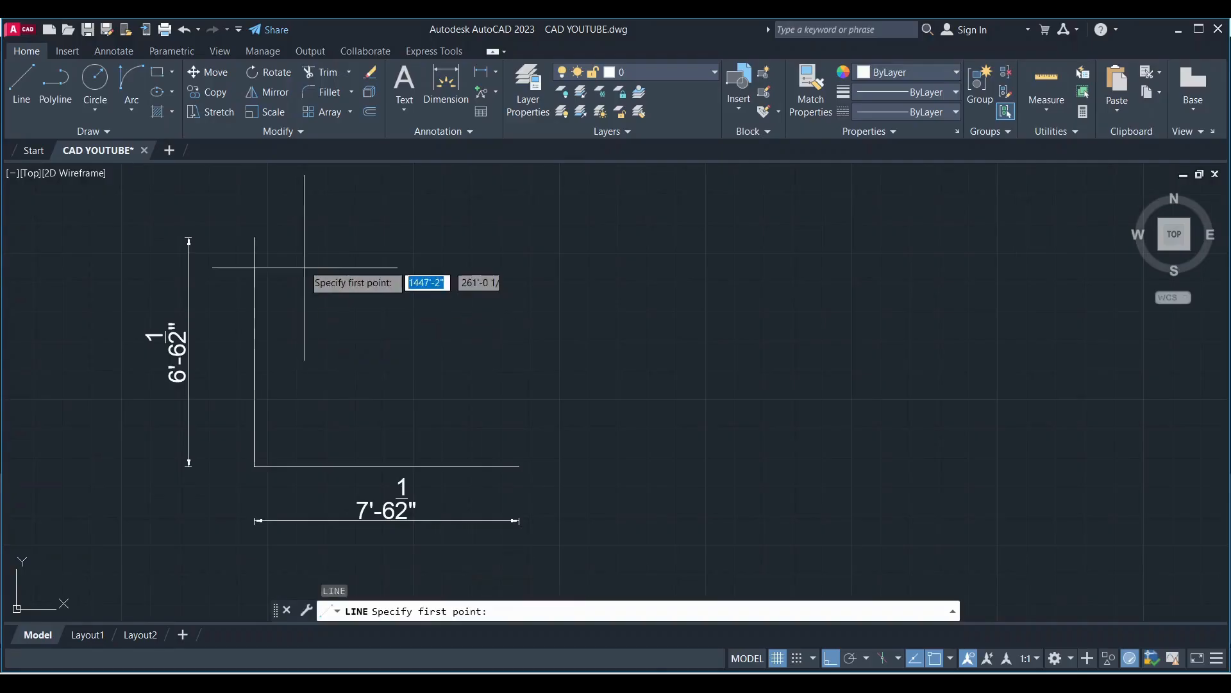
pyautogui.click(254, 238)
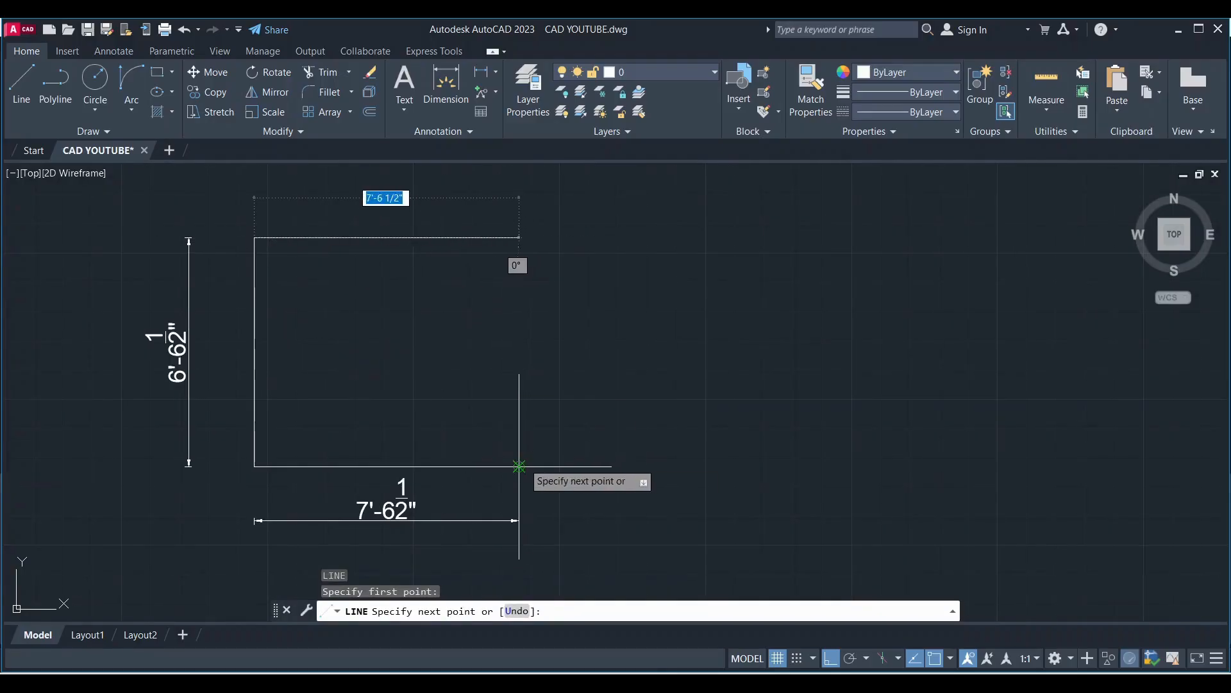
pyautogui.click(519, 466)
pyautogui.press('Escape')
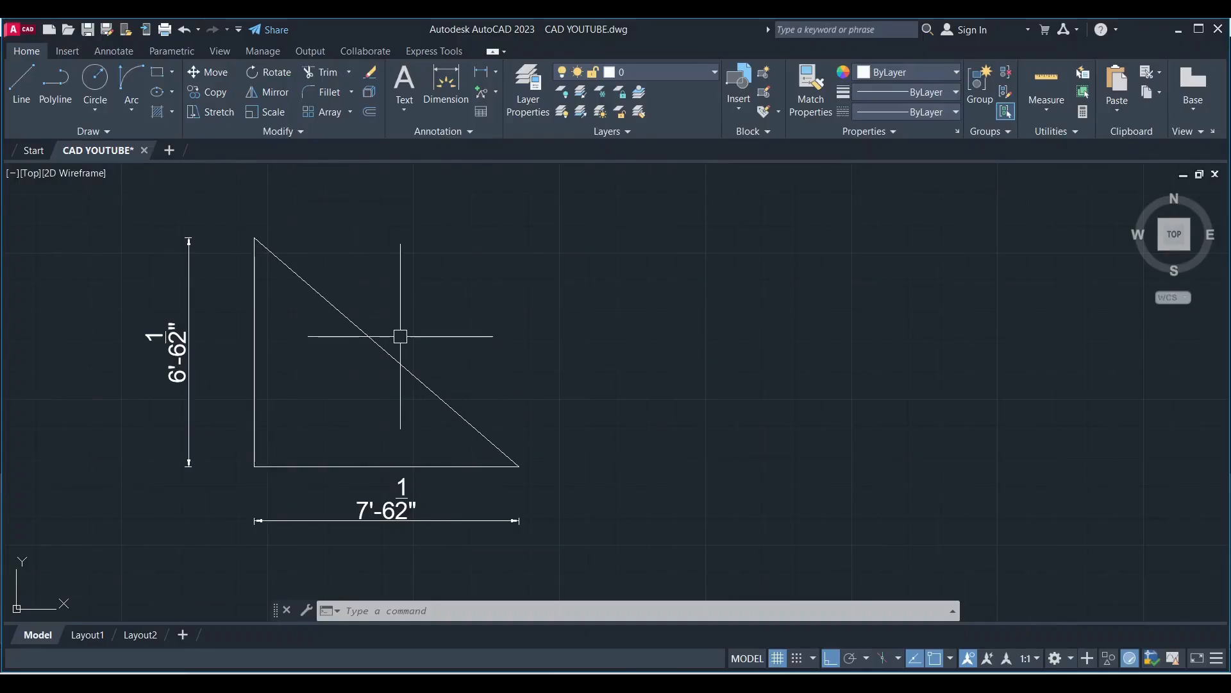
# Try to dimension the triangle's sloping side with a linear dimension between its two endpoints.
pyautogui.click(495, 71)
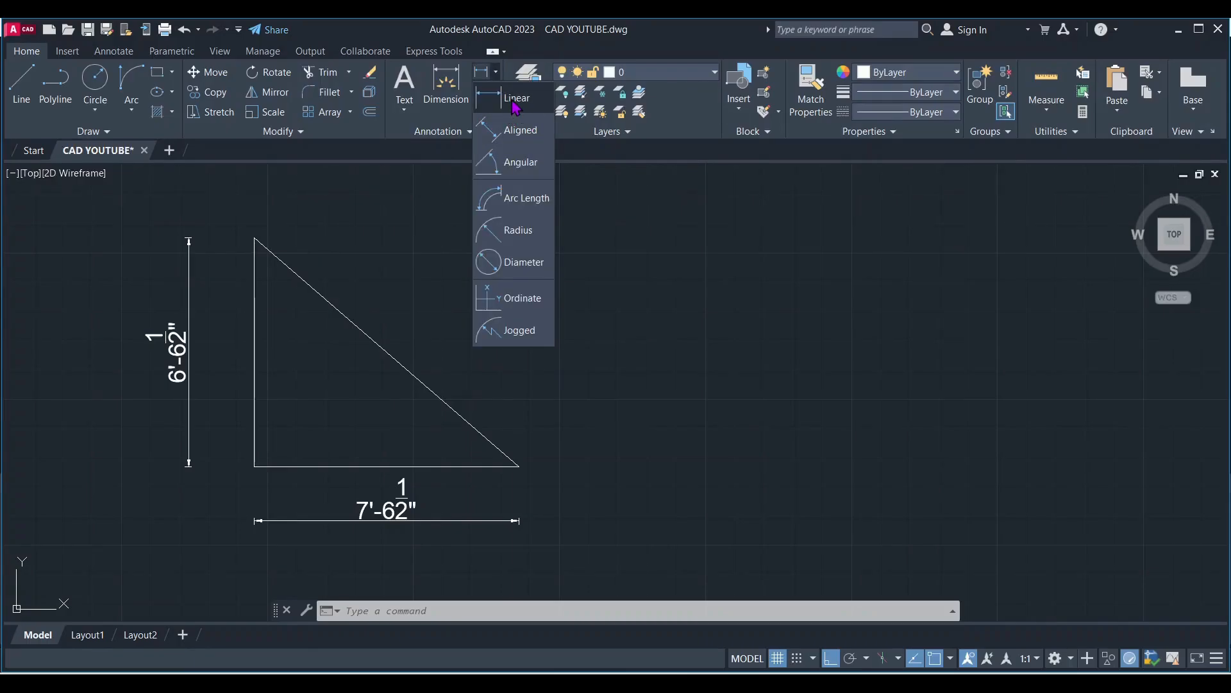
pyautogui.click(515, 103)
pyautogui.click(254, 237)
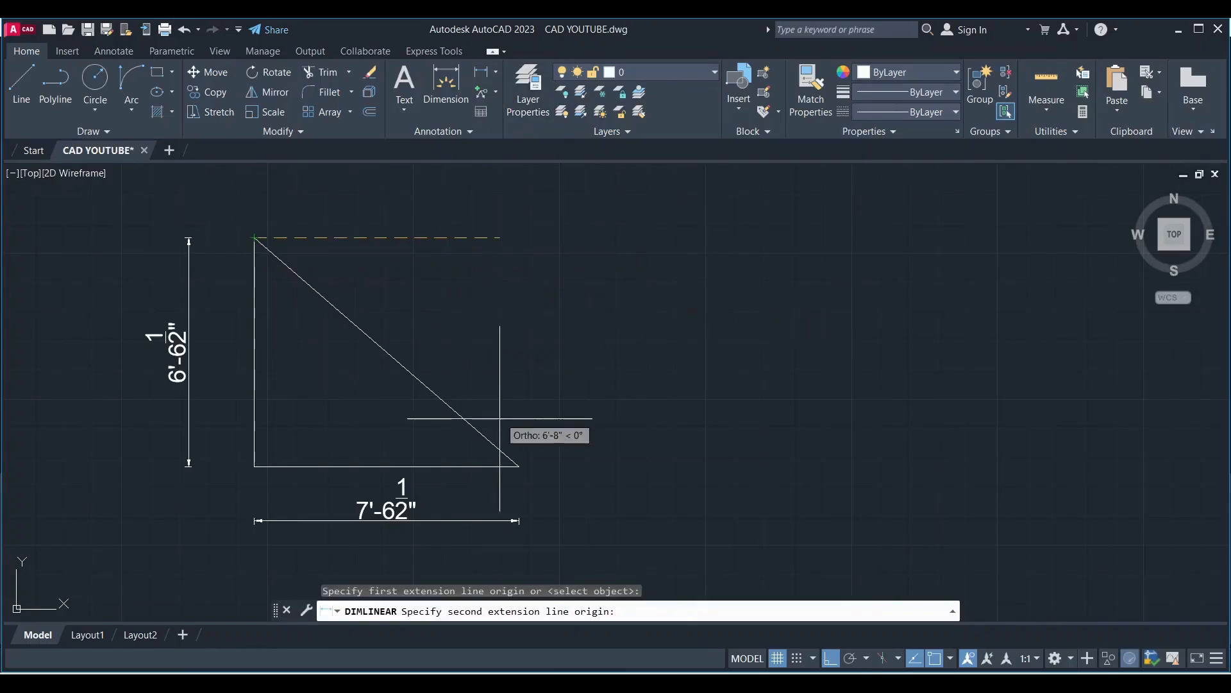
pyautogui.click(519, 467)
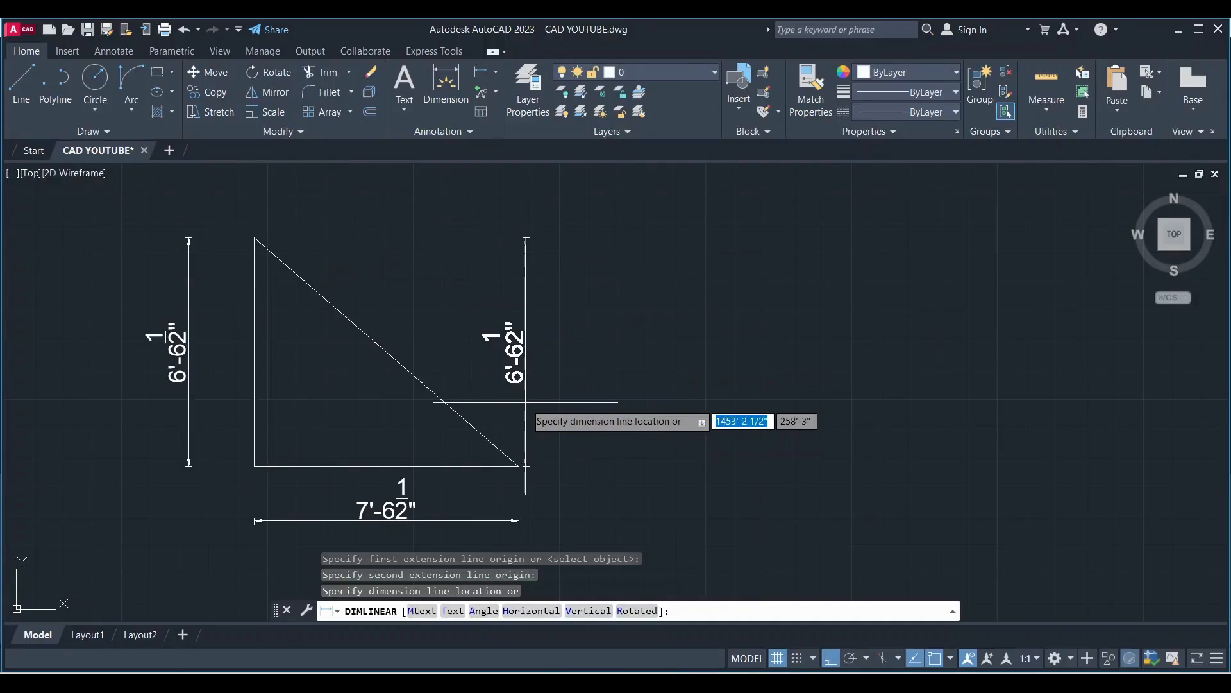
pyautogui.press('Escape')
# Add an aligned dimension to the triangle's sloping side, placed parallel to it outside the triangle.
pyautogui.click(498, 72)
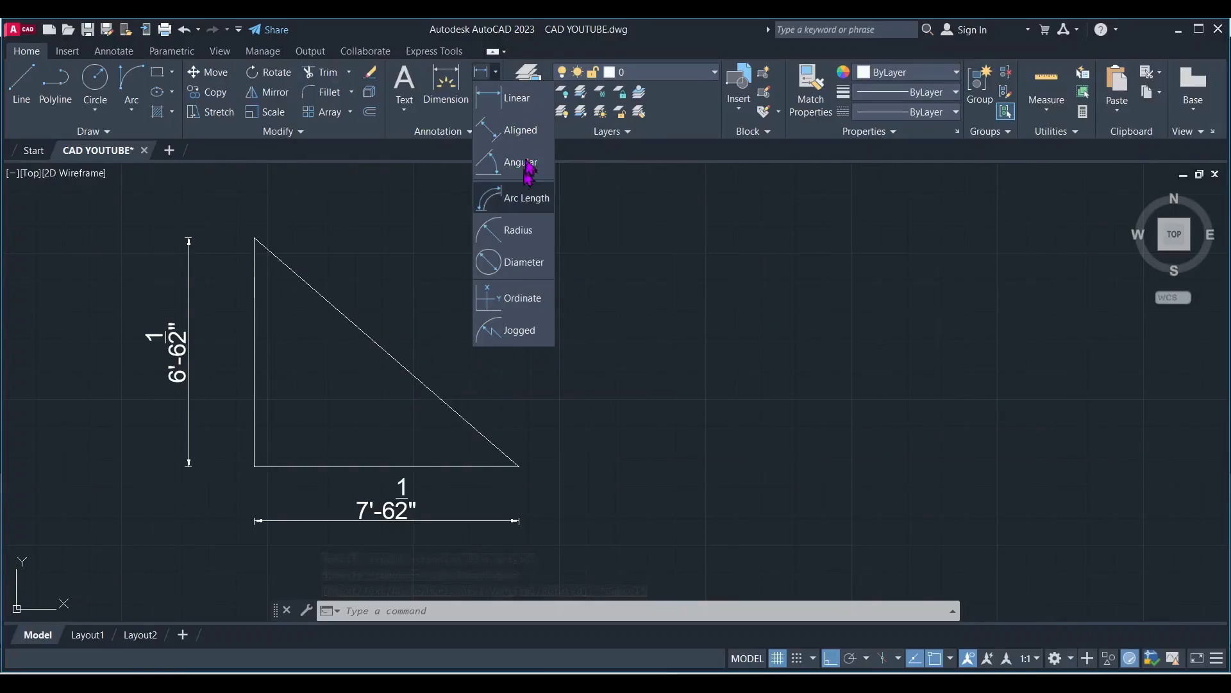
pyautogui.click(521, 132)
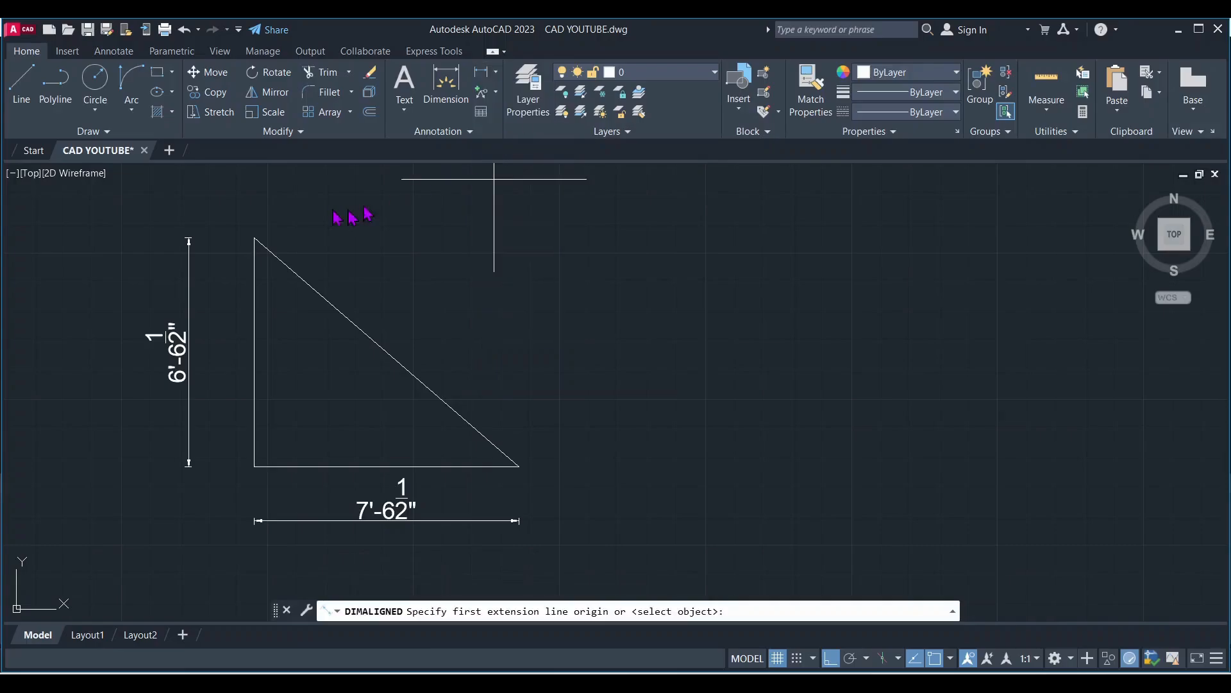
pyautogui.click(255, 239)
pyautogui.click(520, 466)
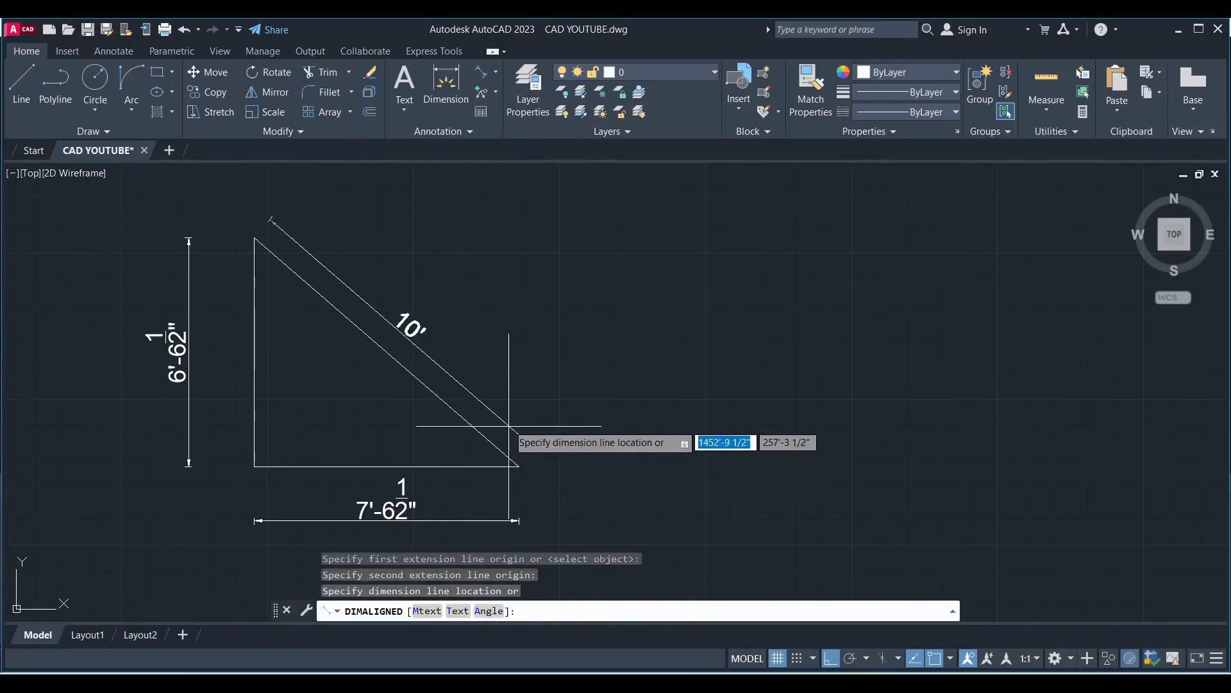
pyautogui.click(468, 369)
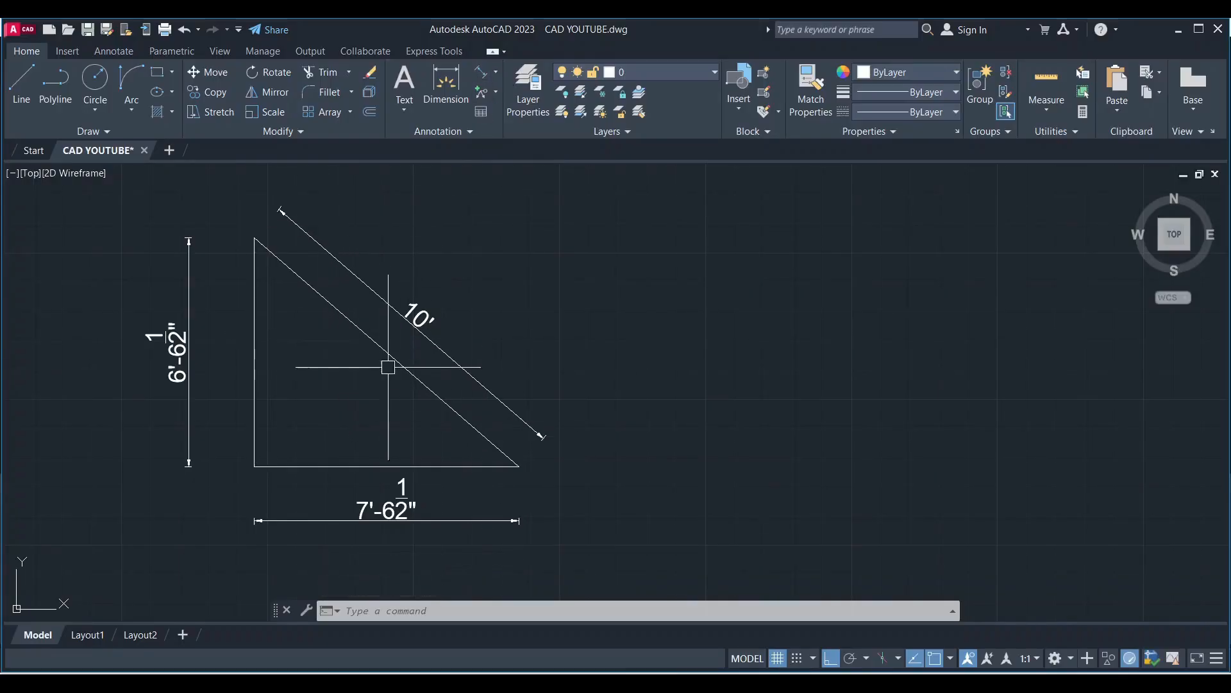
# Add an angular dimension between the triangle's vertical and horizontal sides, with its arc inside the corner.
pyautogui.scroll(-4, 249, 318)
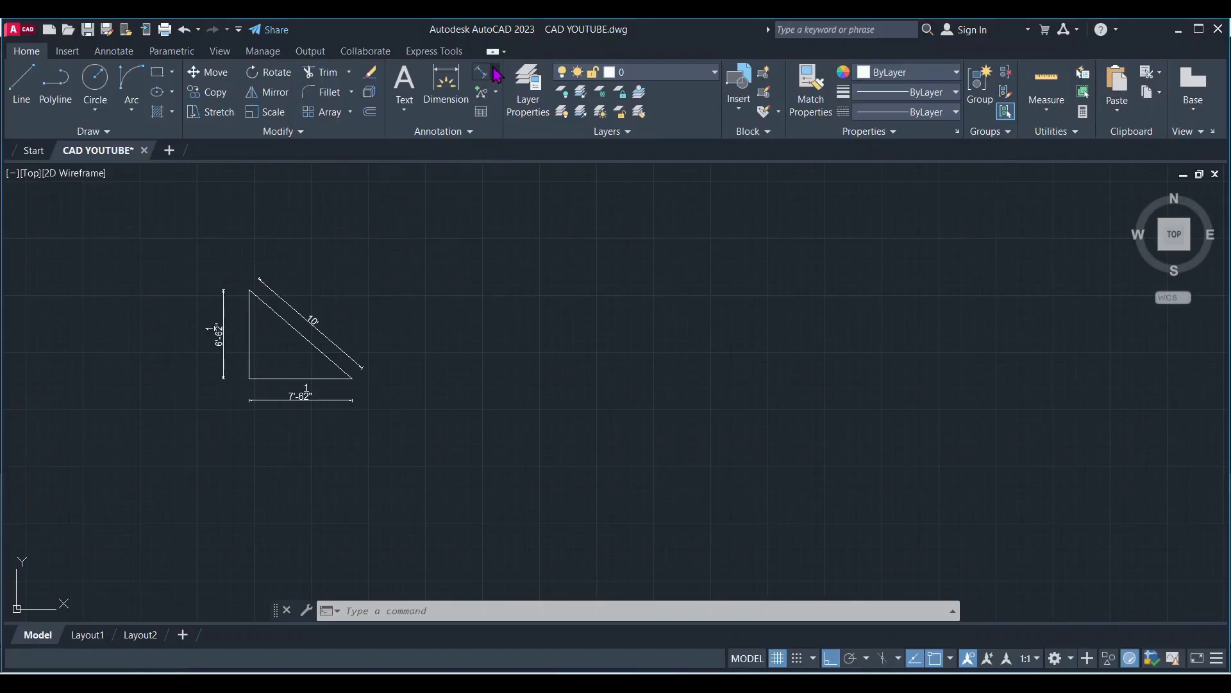
pyautogui.click(496, 72)
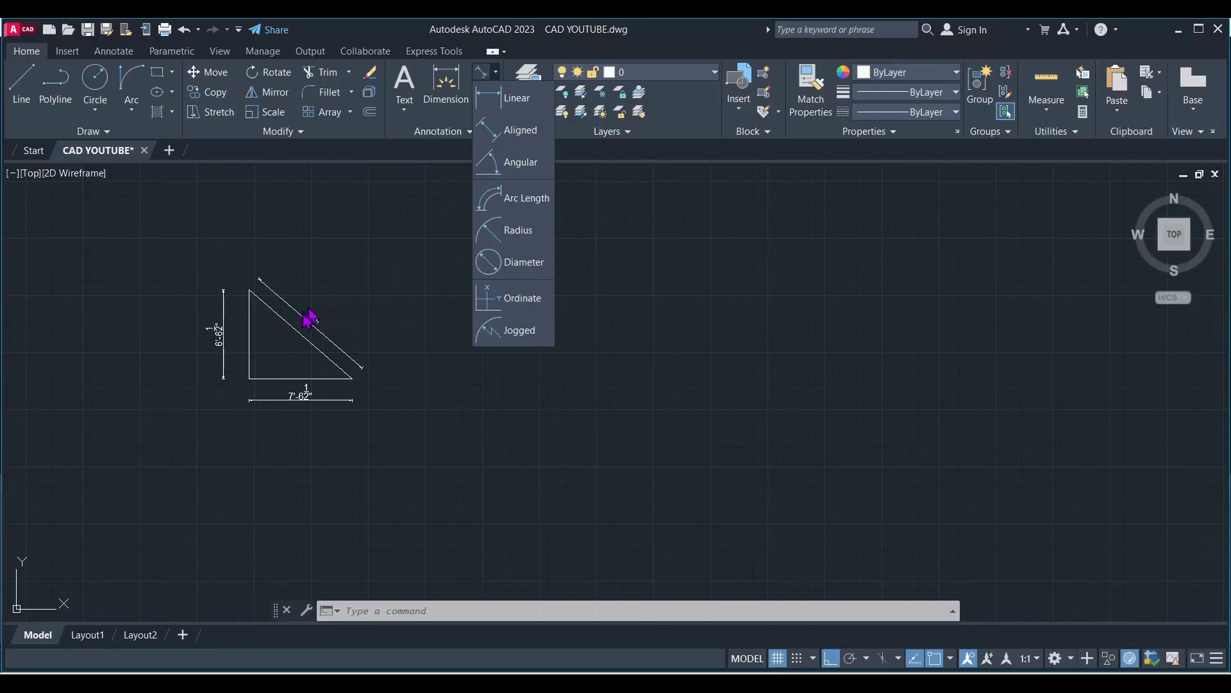
pyautogui.click(520, 168)
pyautogui.scroll(5, 259, 366)
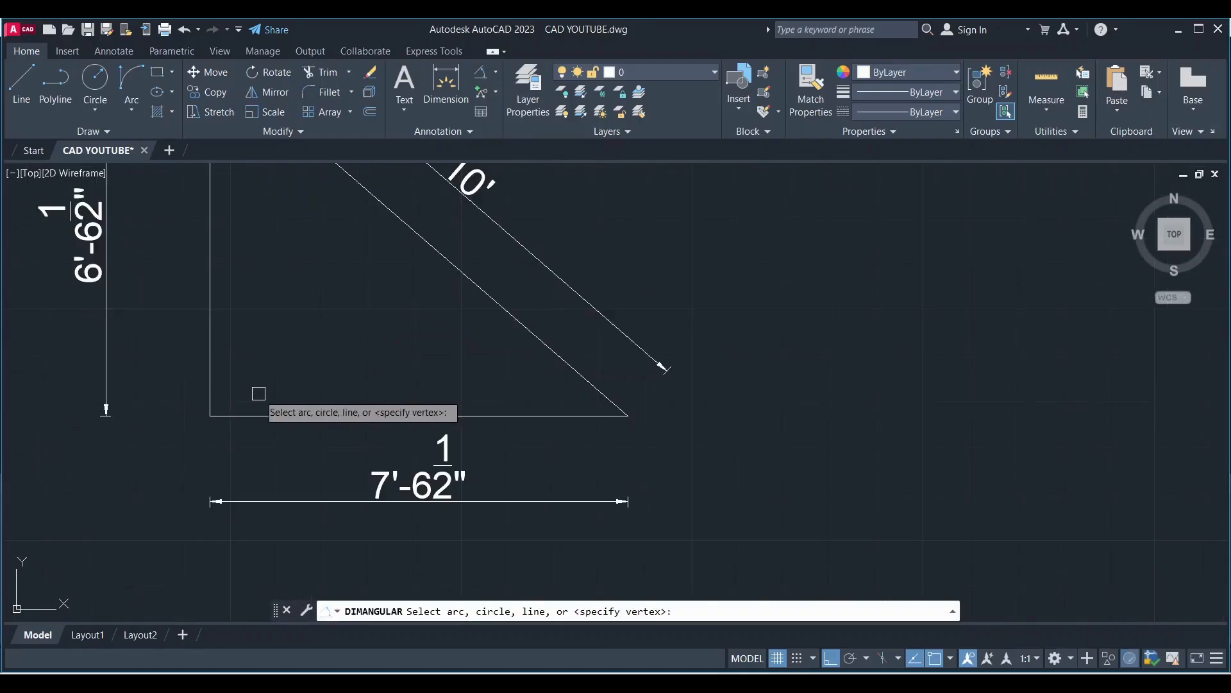
pyautogui.scroll(2, 239, 400)
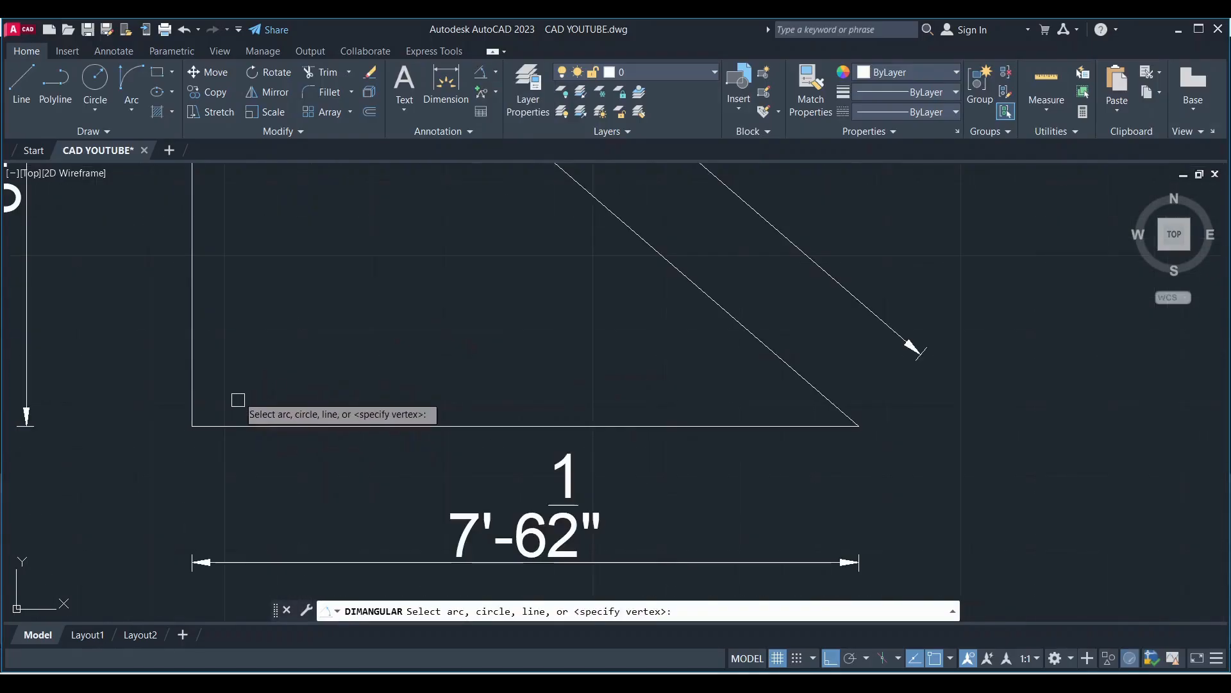
pyautogui.click(190, 353)
pyautogui.click(297, 425)
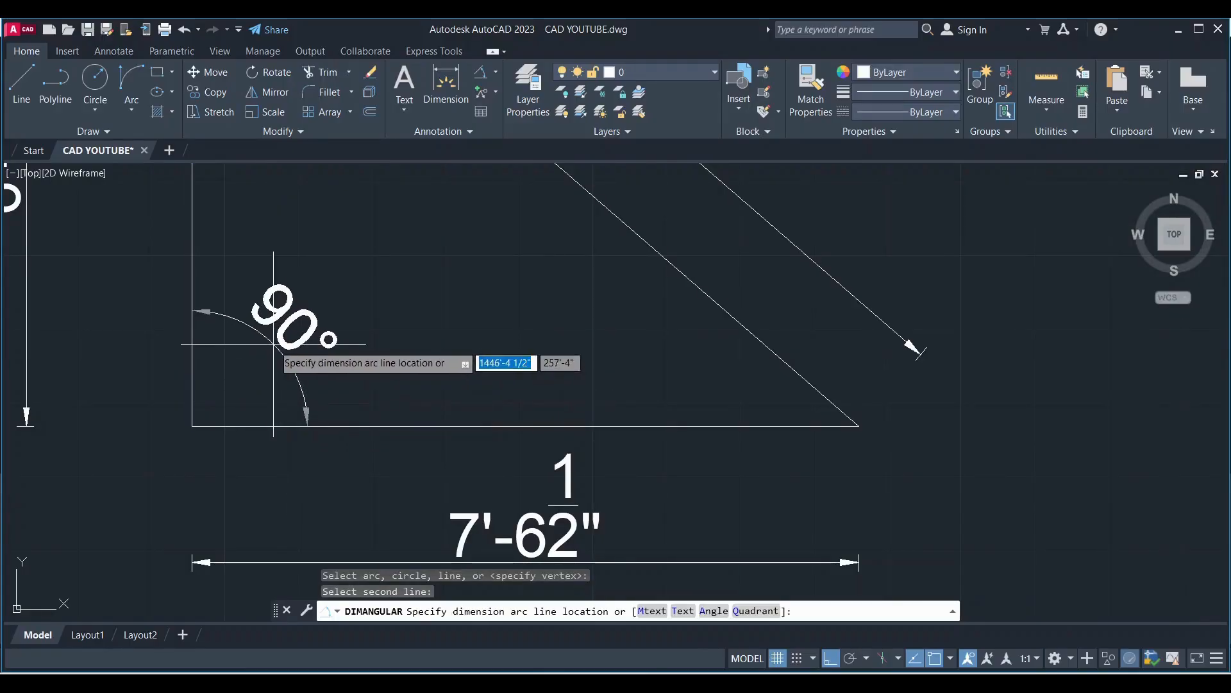
pyautogui.click(269, 343)
pyautogui.scroll(-3, 378, 350)
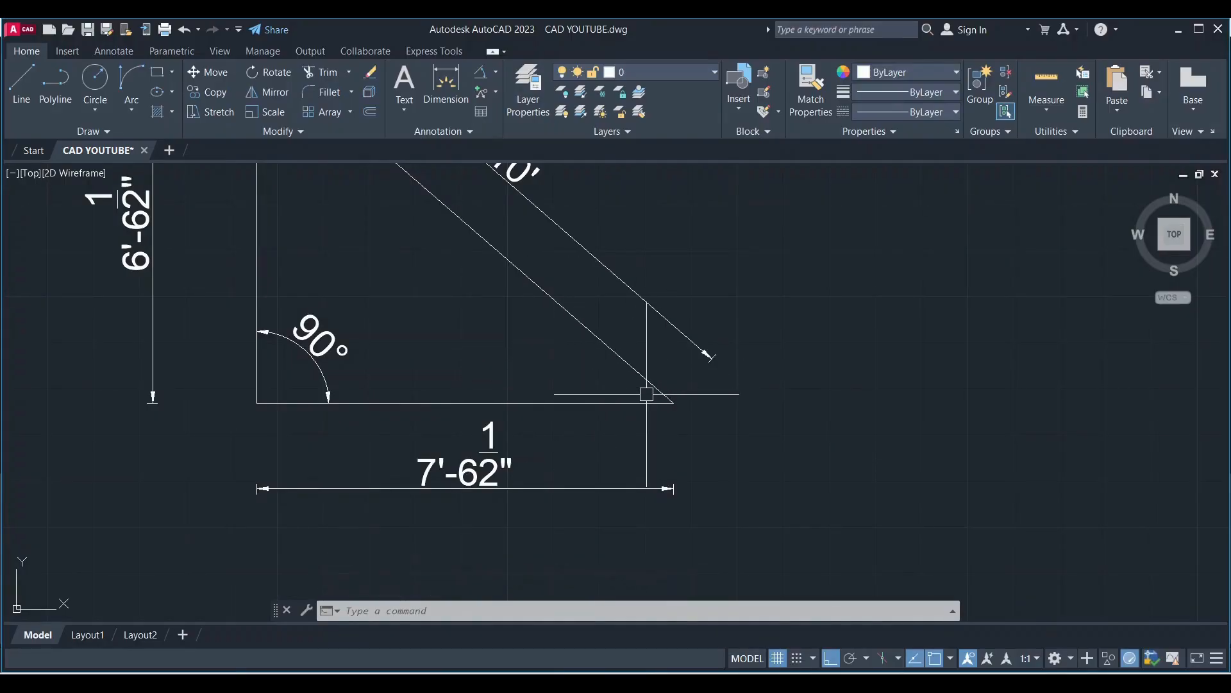
# Add an angular dimension between the triangle's sloping and horizontal sides, with its arc inside the corner.
pyautogui.press('Return')
pyautogui.scroll(2, 642, 414)
pyautogui.click(657, 311)
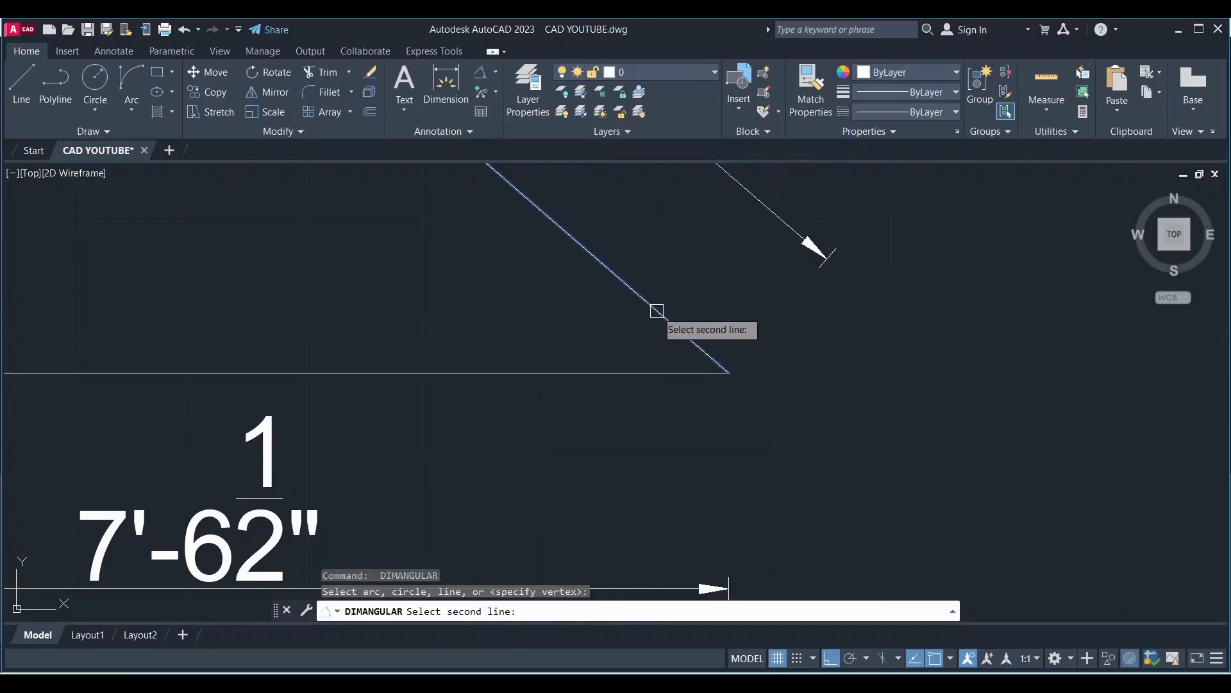
pyautogui.click(626, 373)
pyautogui.click(561, 343)
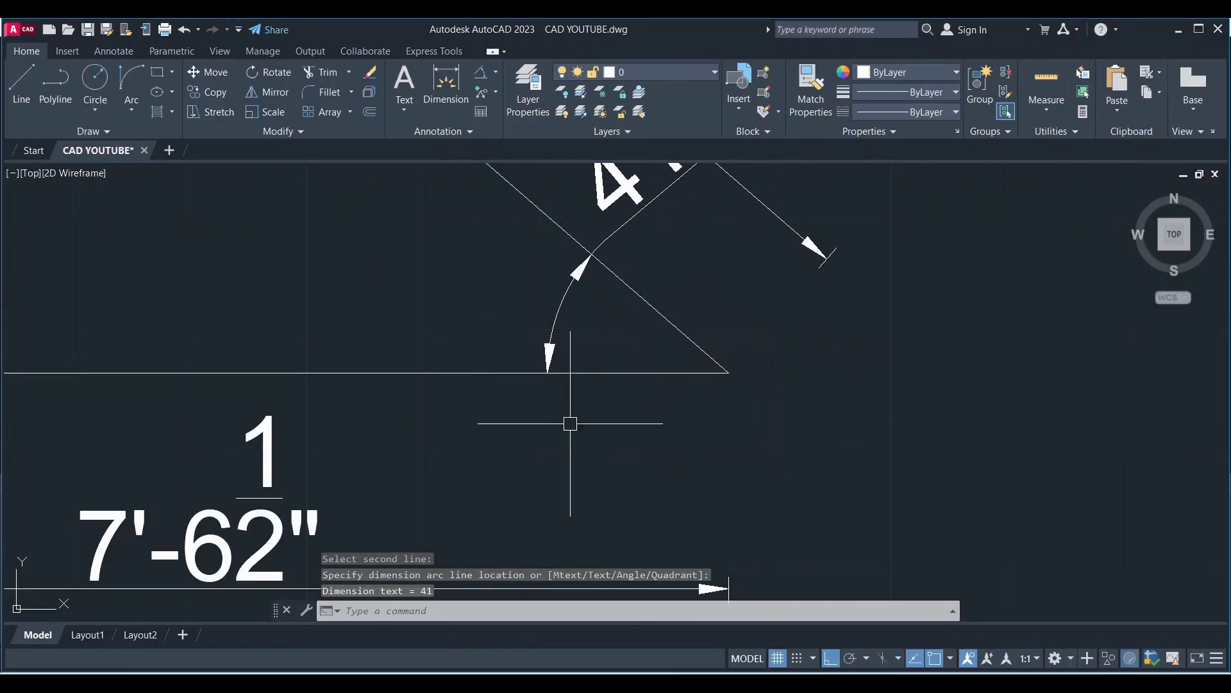
pyautogui.scroll(-5, 570, 423)
pyautogui.scroll(6, 659, 329)
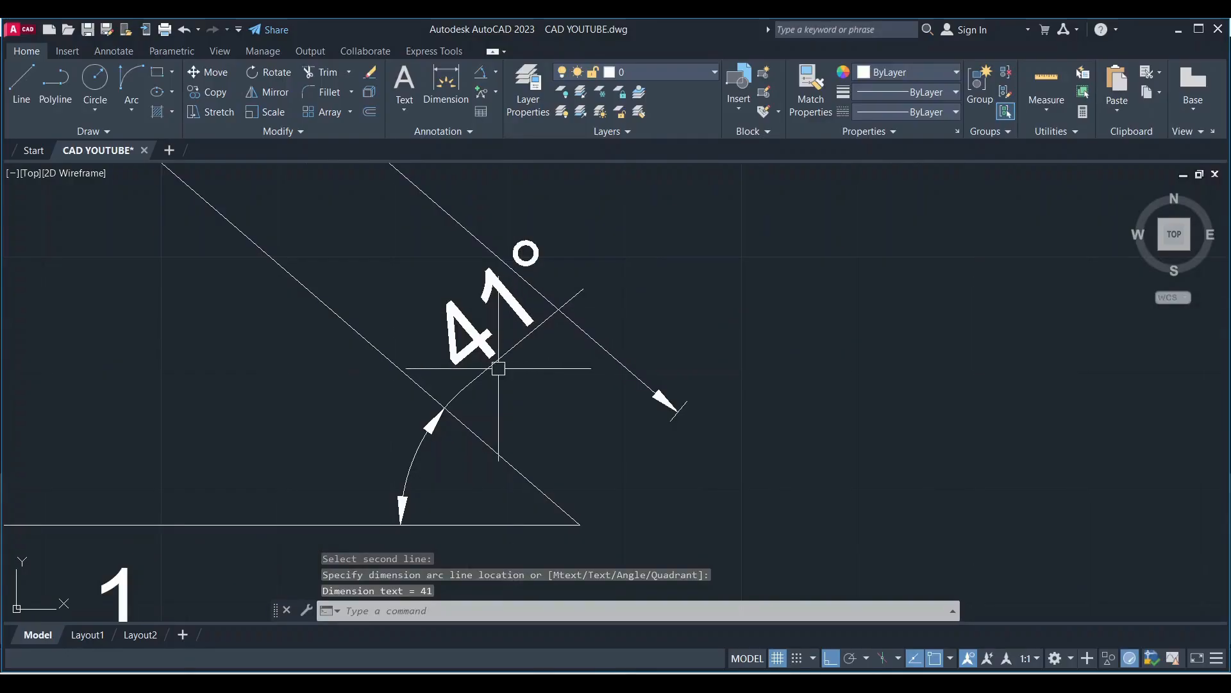
pyautogui.scroll(-5, 498, 369)
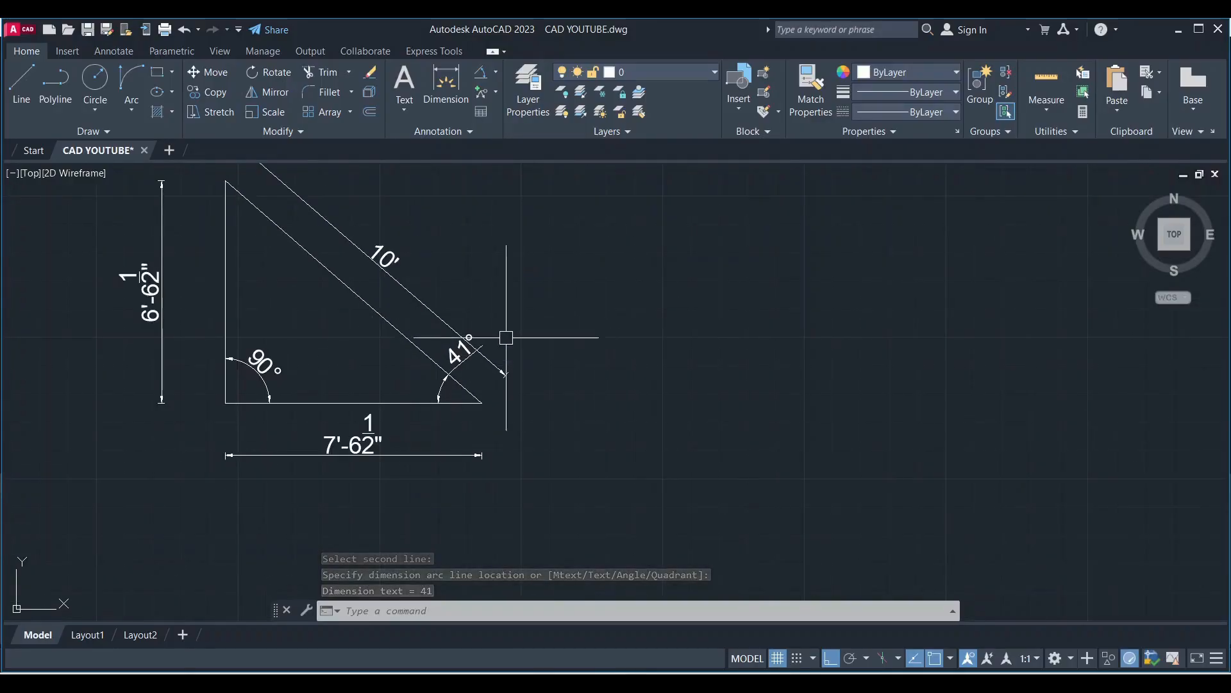
pyautogui.click(495, 71)
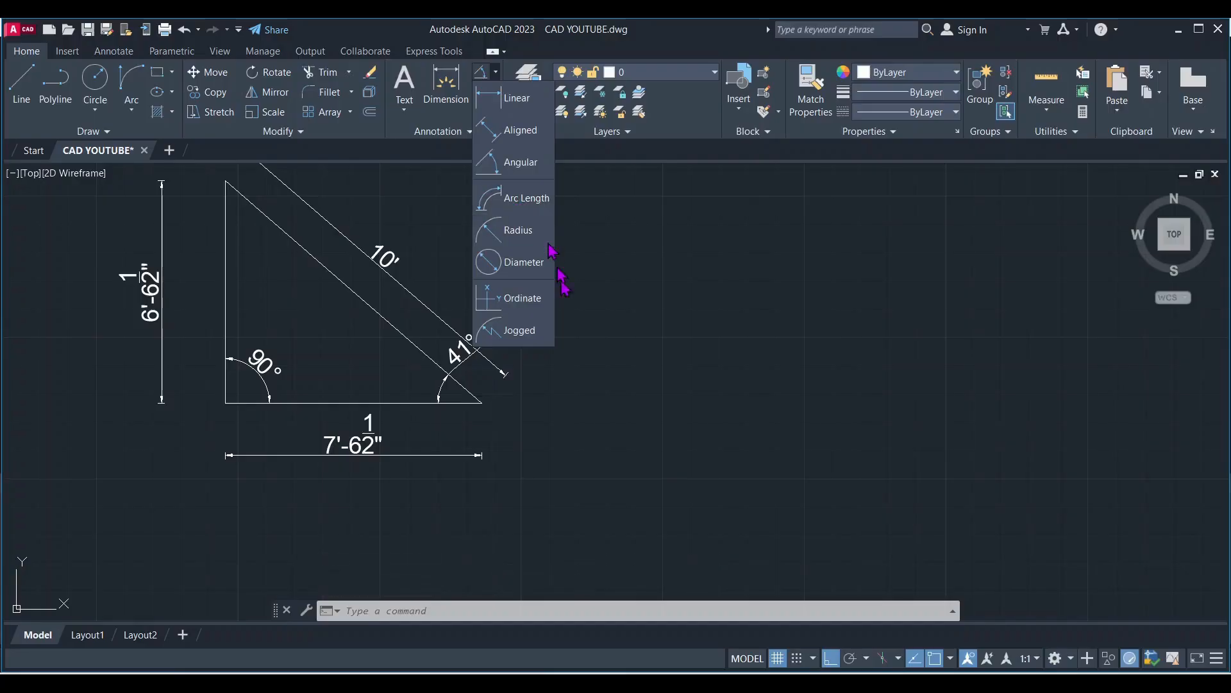
pyautogui.click(650, 345)
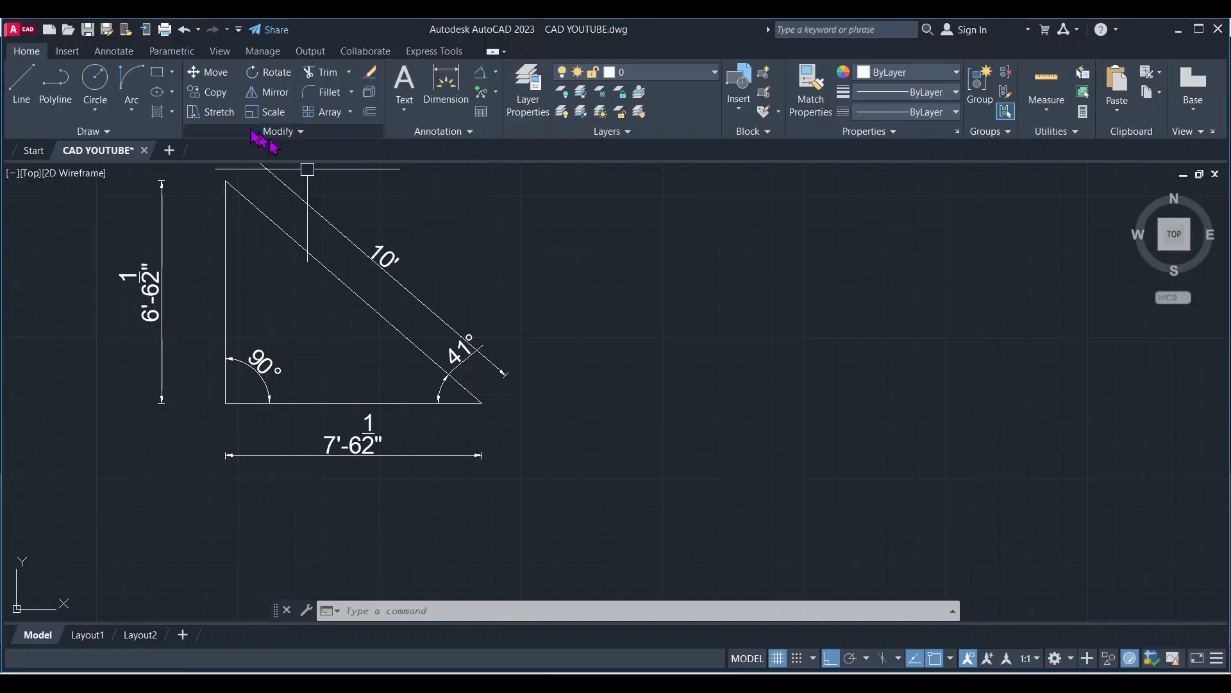
# Draw a downward-bulging arc about 6'-6 1/2" long beside the triangle using the Start, End, Angle method.
pyautogui.click(132, 114)
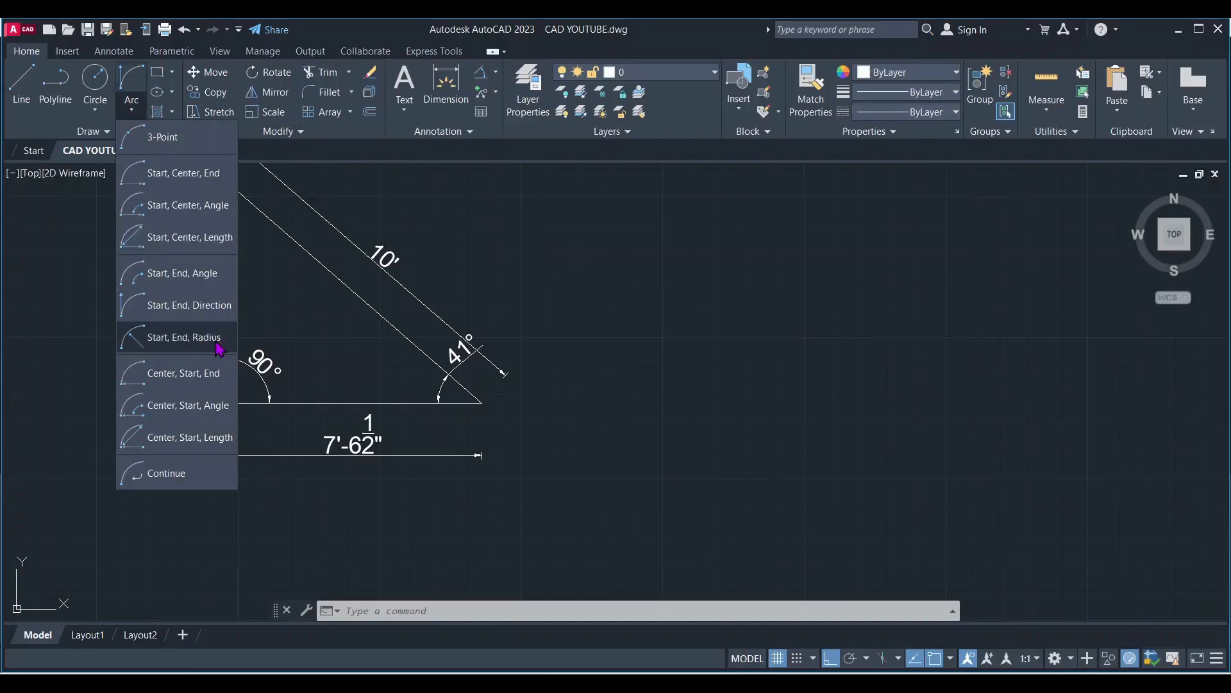
pyautogui.click(184, 278)
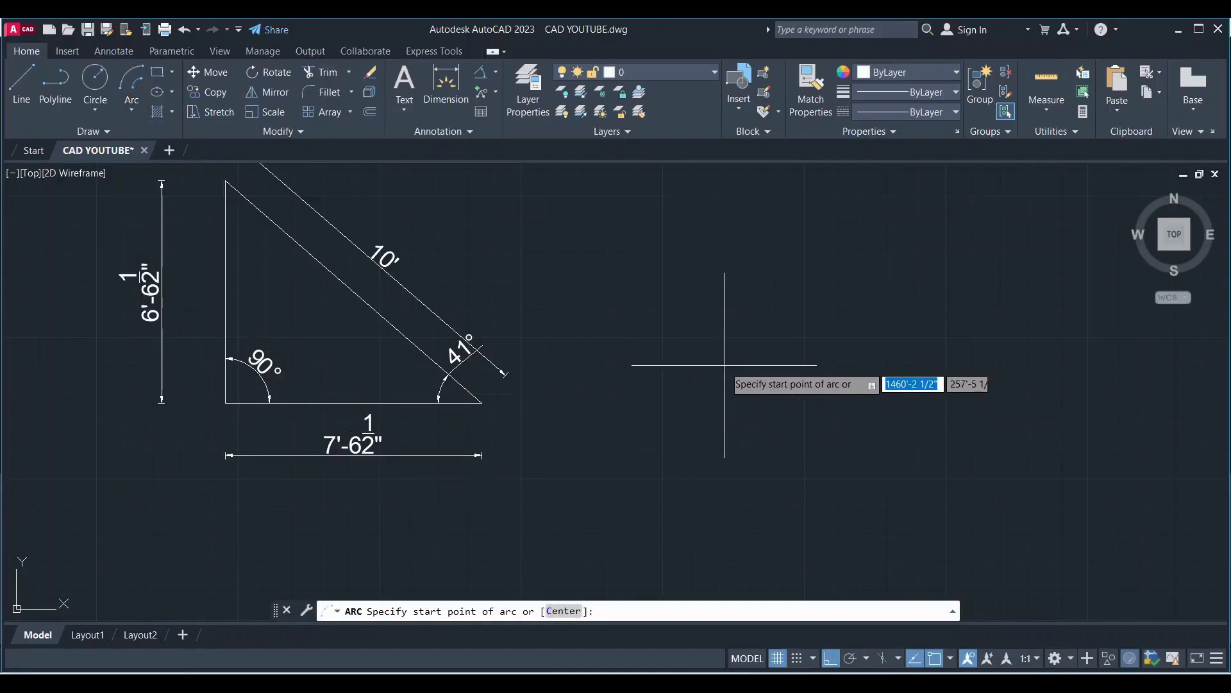
pyautogui.click(703, 360)
pyautogui.click(899, 371)
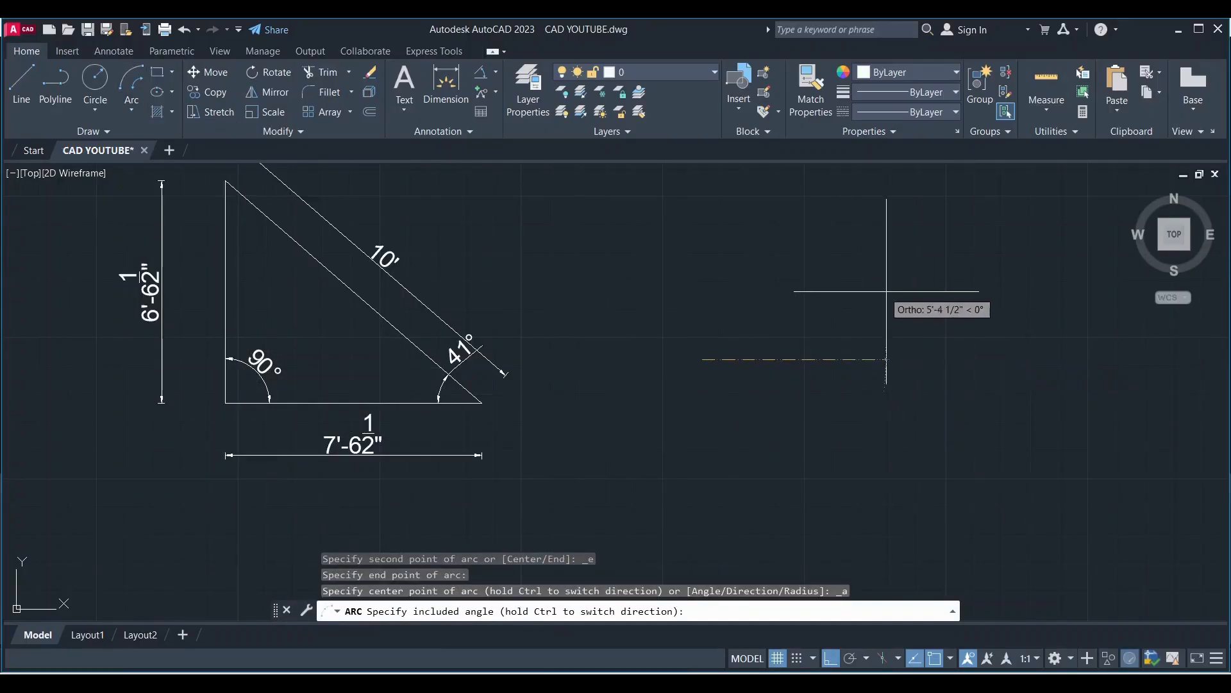
pyautogui.click(734, 253)
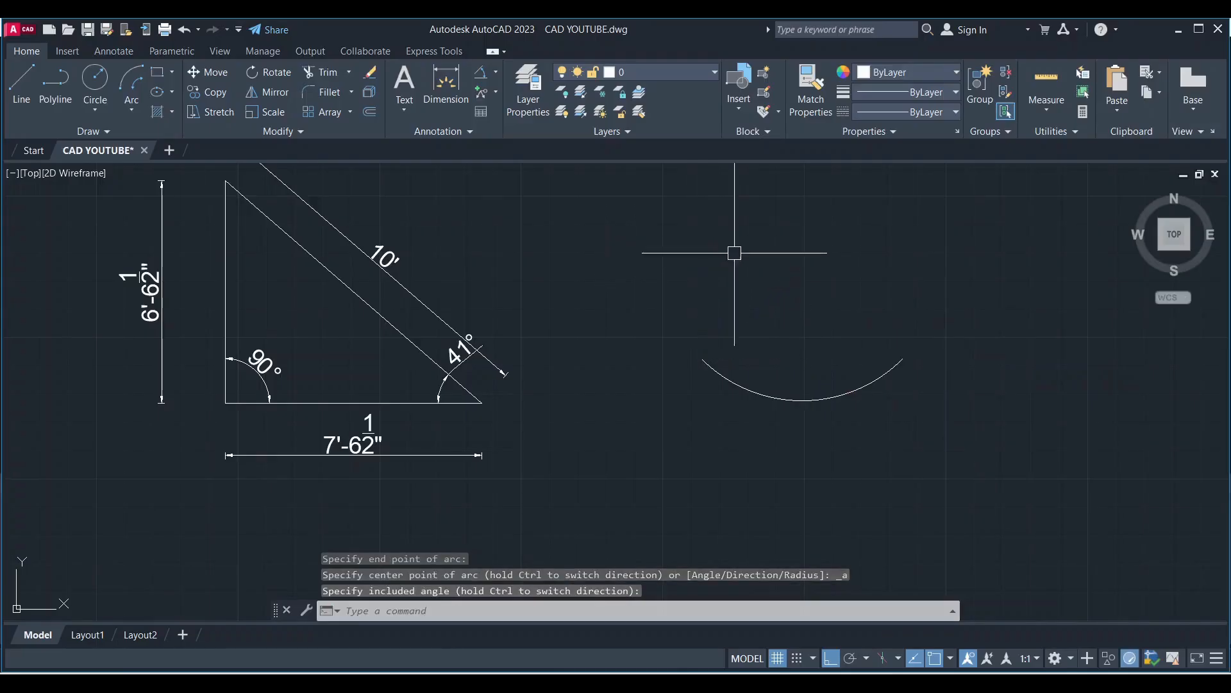
# Add an arc length dimension to the arc, placed above it on its inner side.
pyautogui.scroll(5, 963, 379)
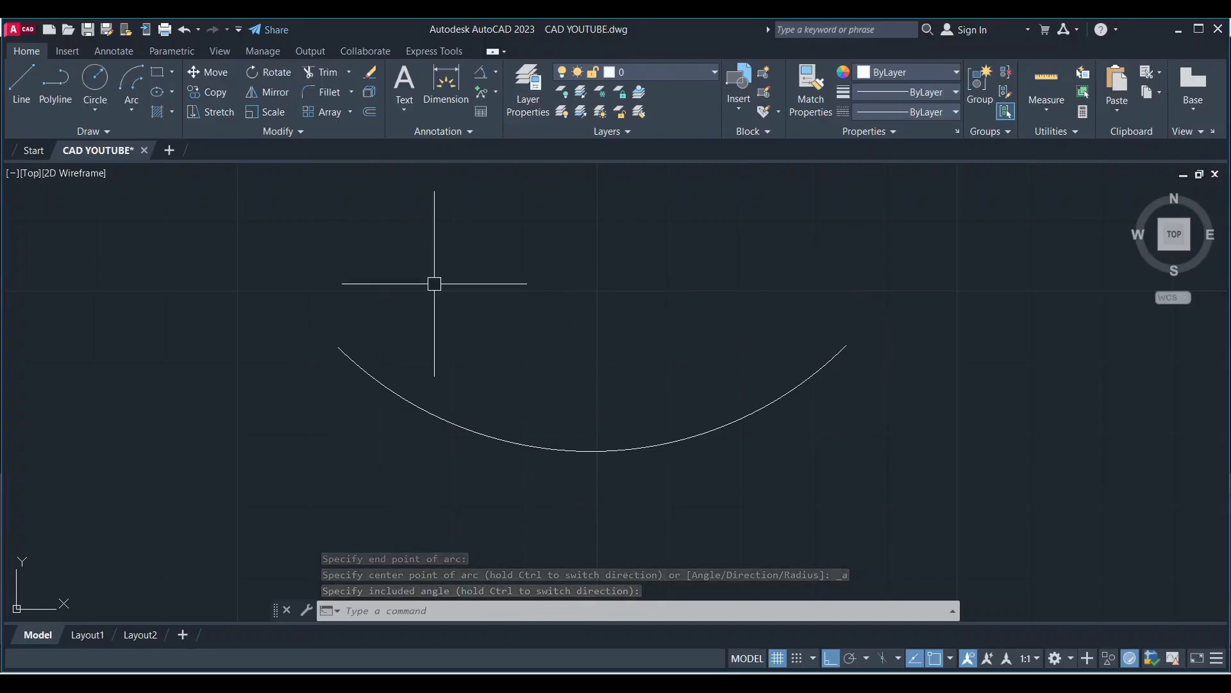
pyautogui.click(501, 76)
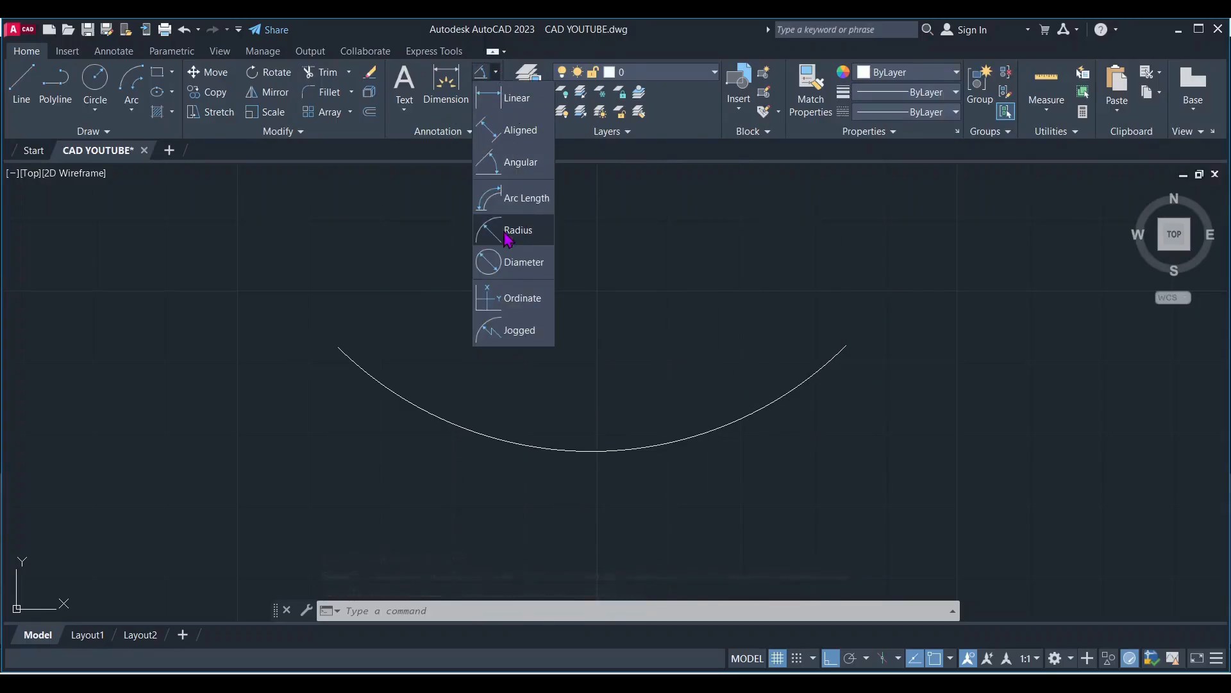
pyautogui.click(541, 199)
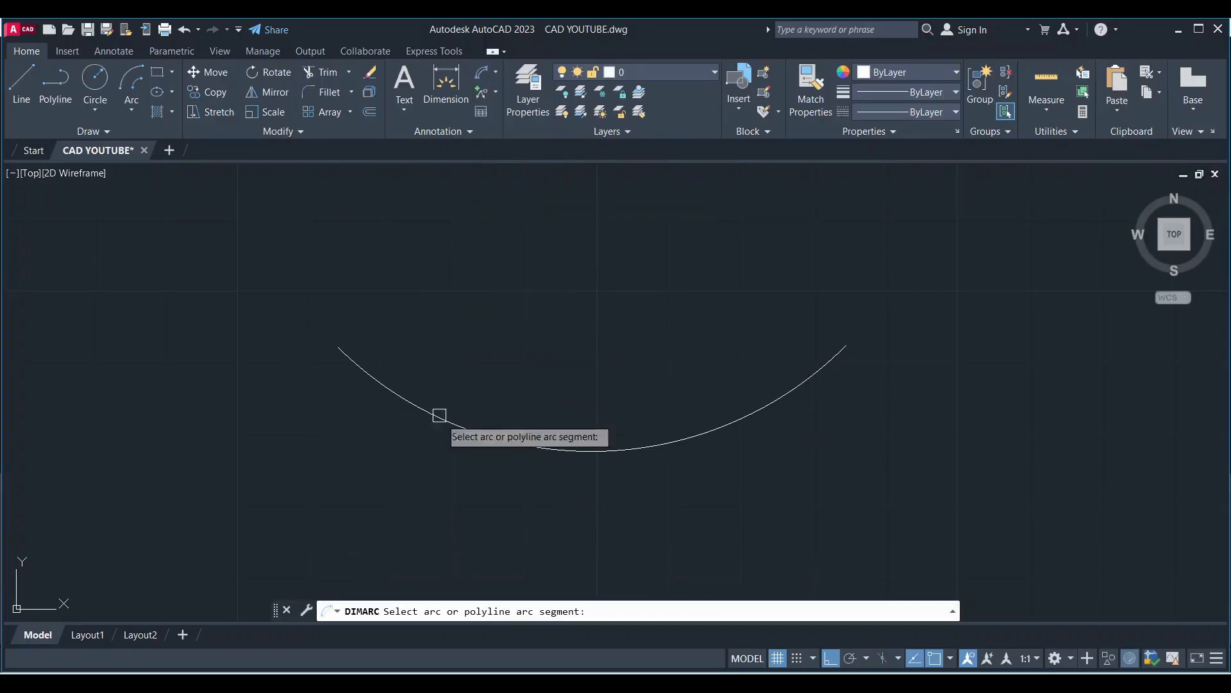
pyautogui.click(589, 449)
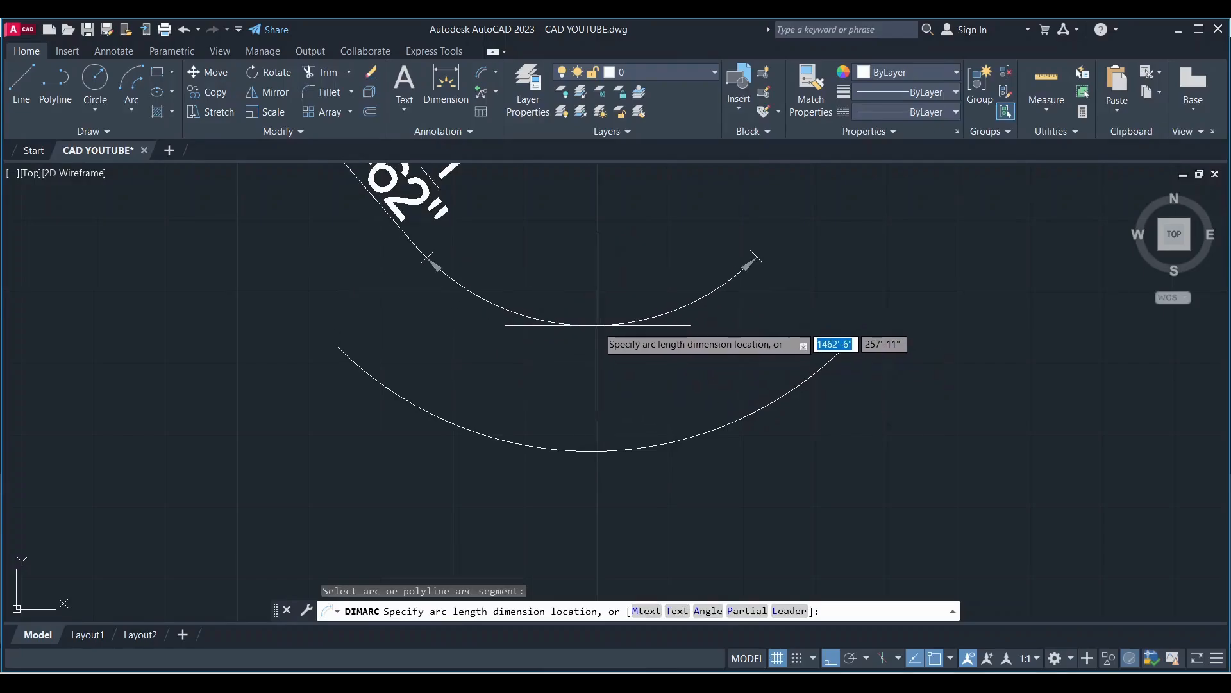
pyautogui.click(599, 328)
pyautogui.scroll(-3, 533, 420)
pyautogui.scroll(2, 631, 352)
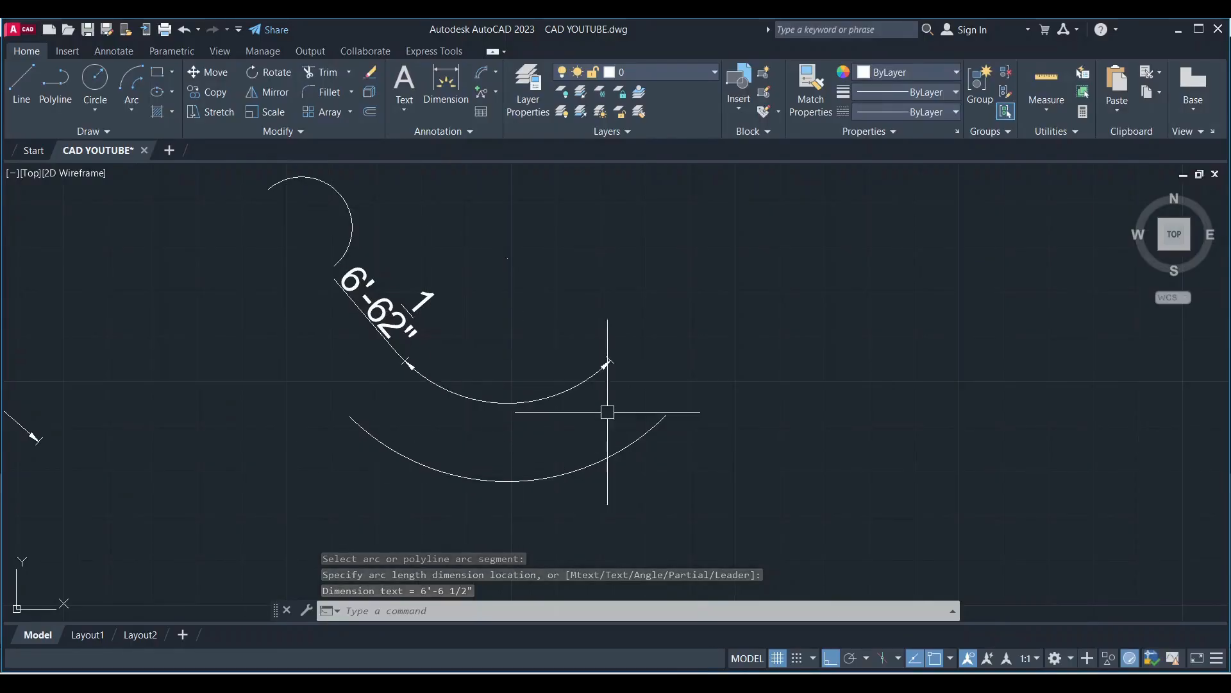
pyautogui.scroll(-2, 373, 362)
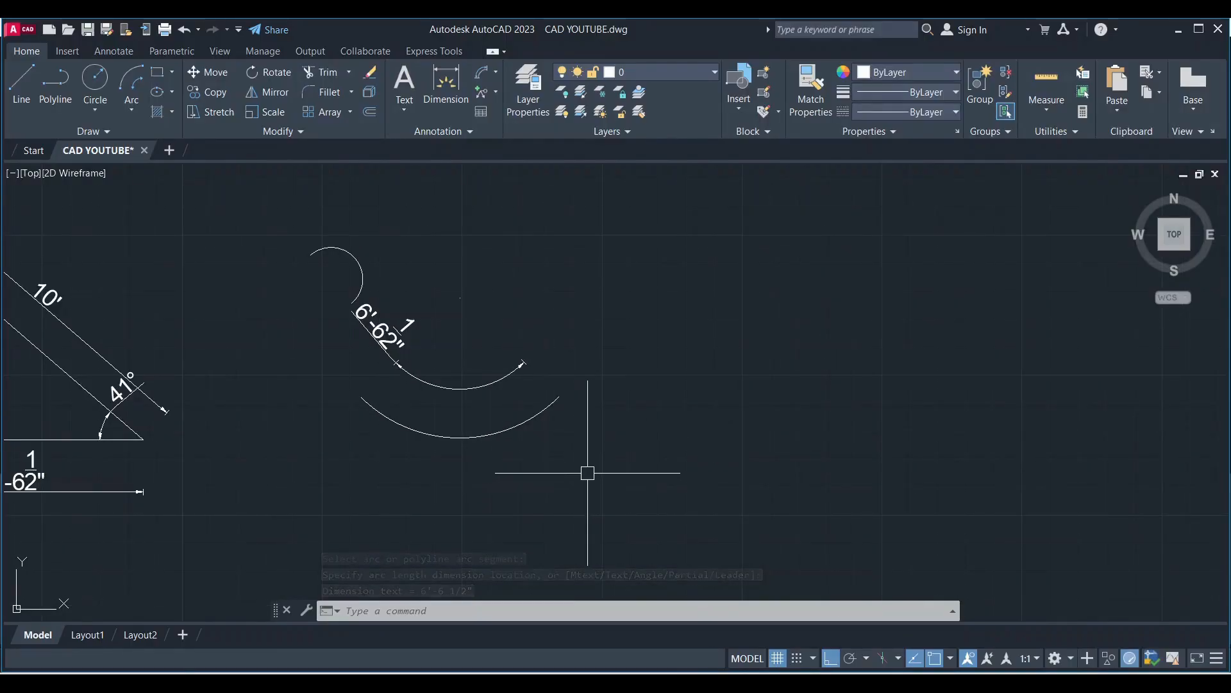
# Erase the arc together with its arc length dimension.
pyautogui.click(608, 486)
pyautogui.click(408, 302)
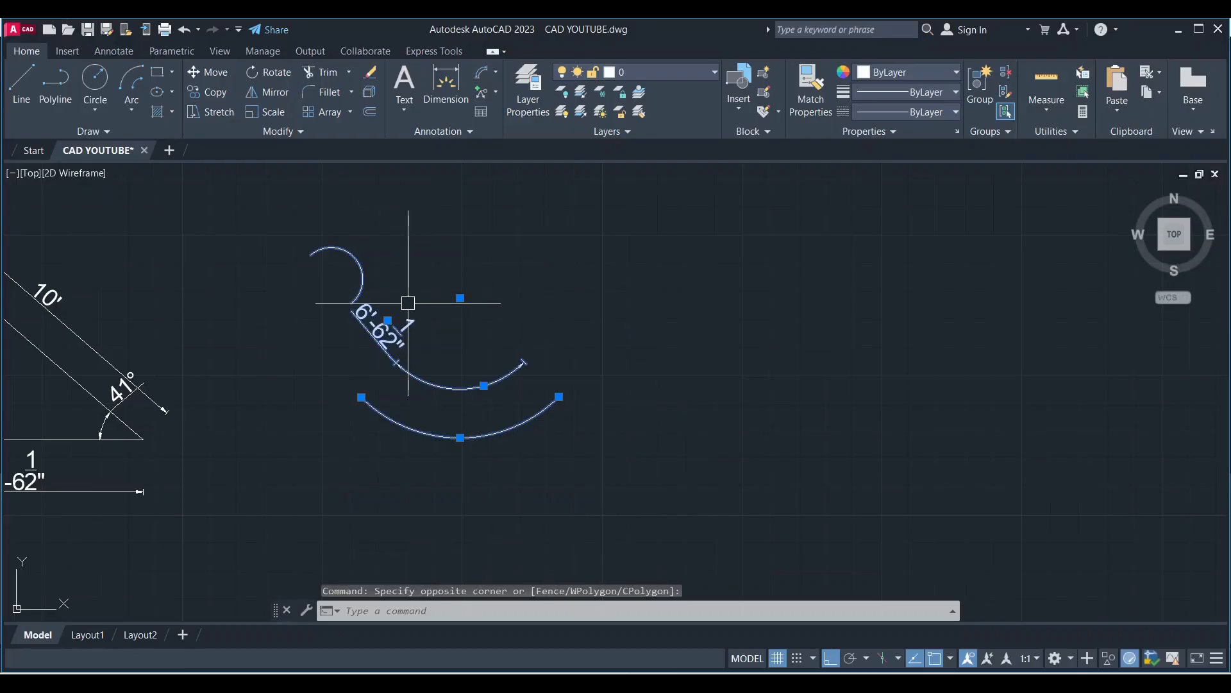
pyautogui.press('Delete')
pyautogui.click(495, 72)
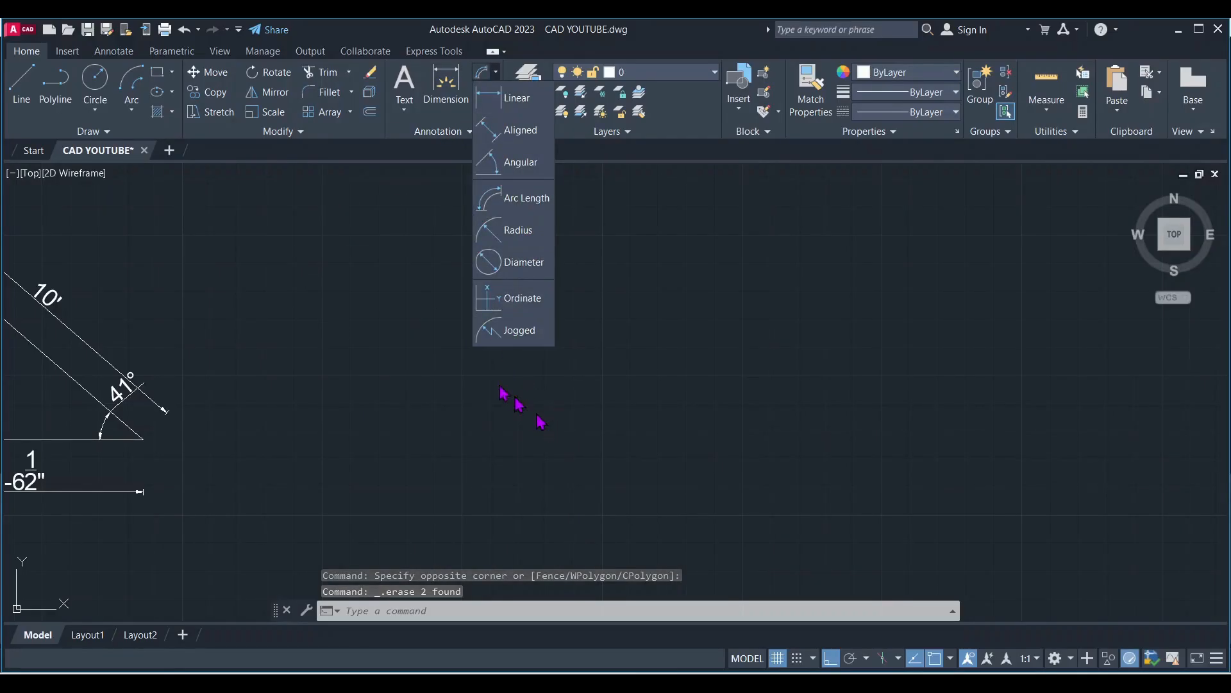
pyautogui.click(538, 410)
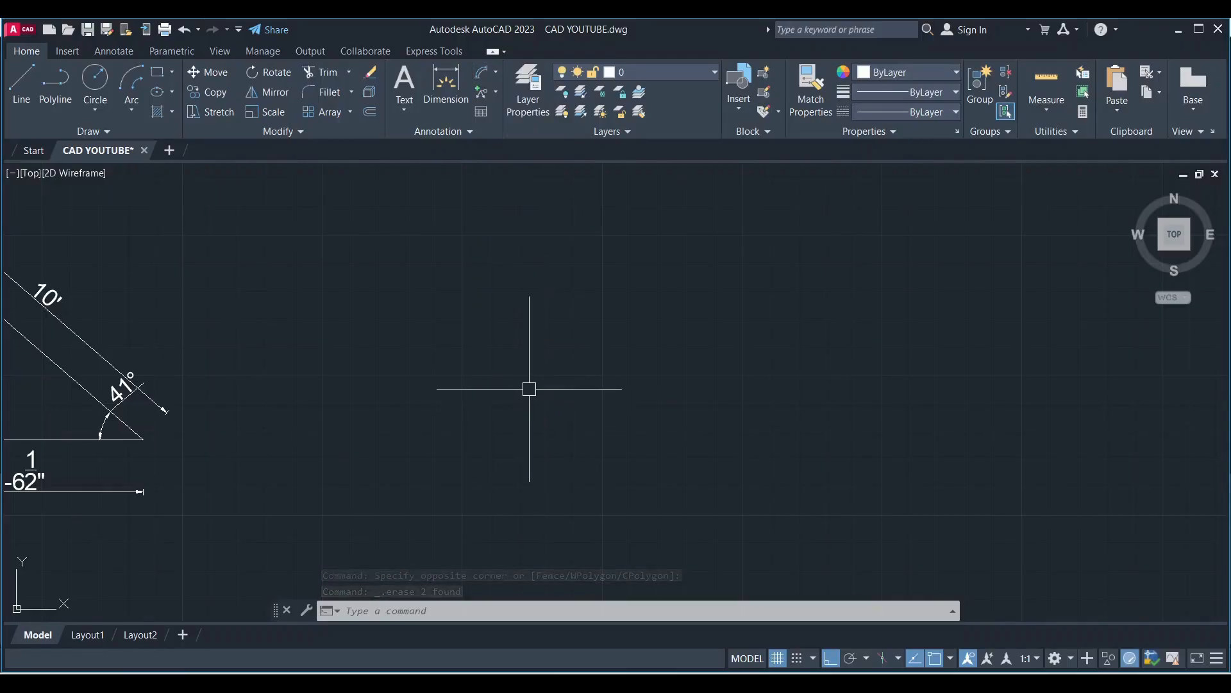
# Draw a circle with a radius of about 2'-4 1/2" in the empty area beside the triangle.
pyautogui.write('C')
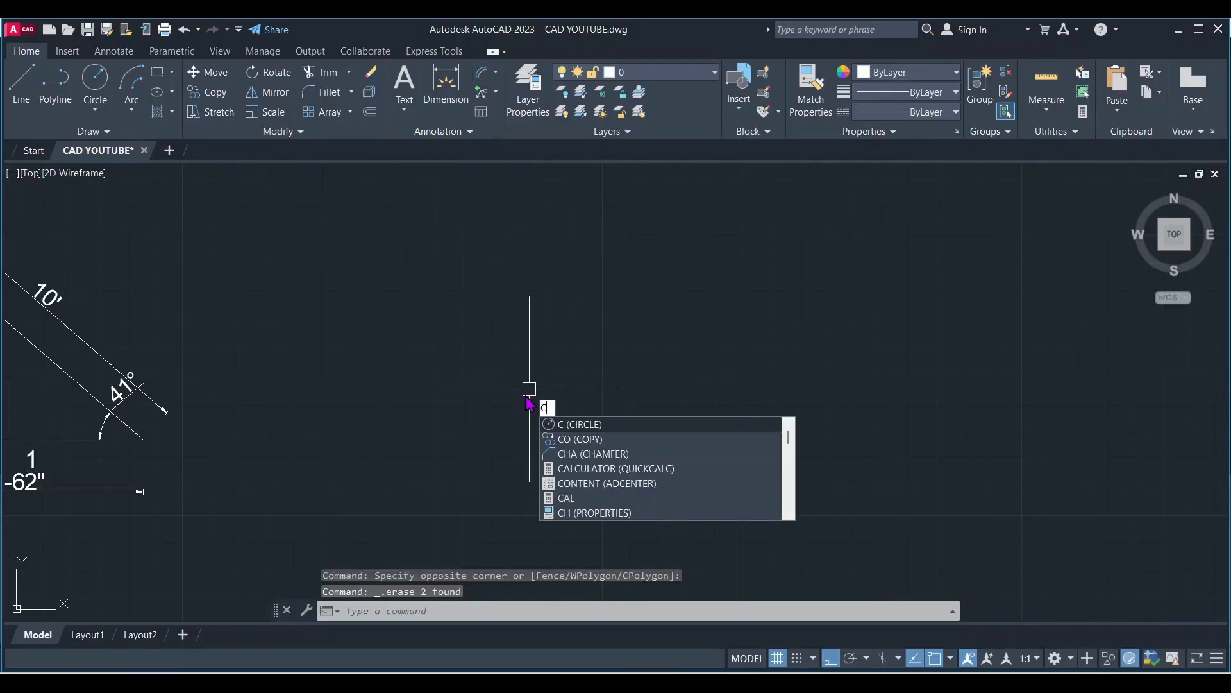
pyautogui.press('Return')
pyautogui.click(479, 366)
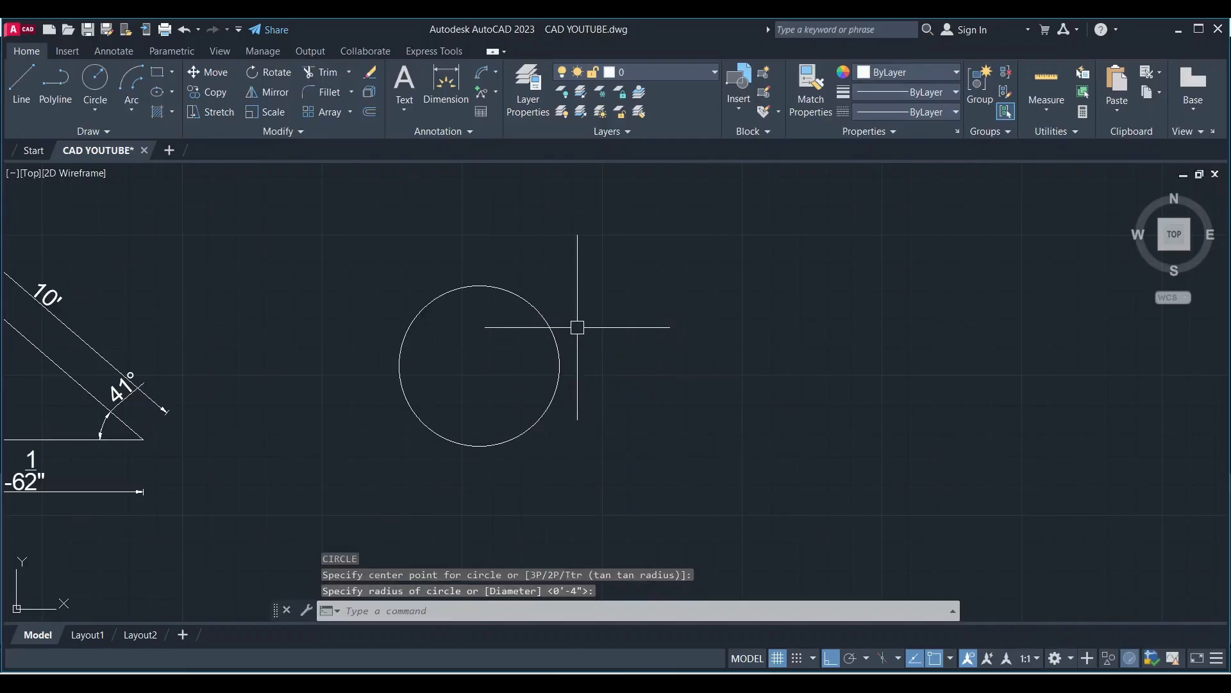
# Add a radius dimension to the circle, with its text outside the circle at the upper right.
pyautogui.scroll(2, 452, 350)
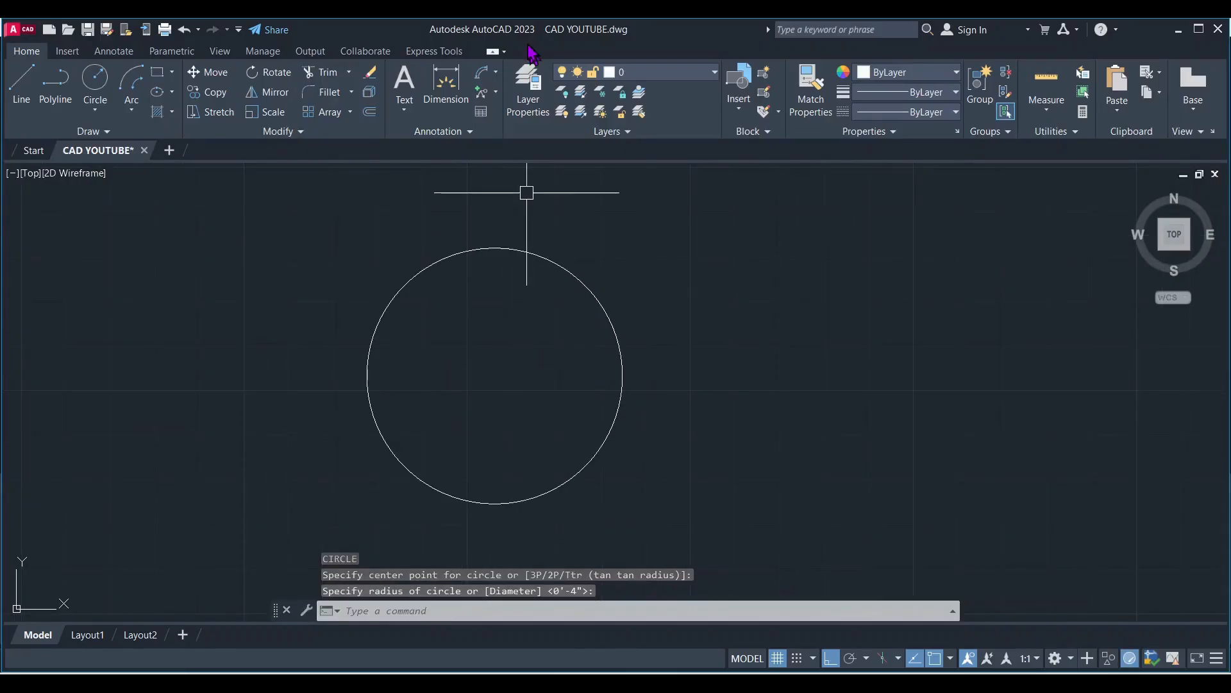
pyautogui.click(496, 73)
pyautogui.click(517, 229)
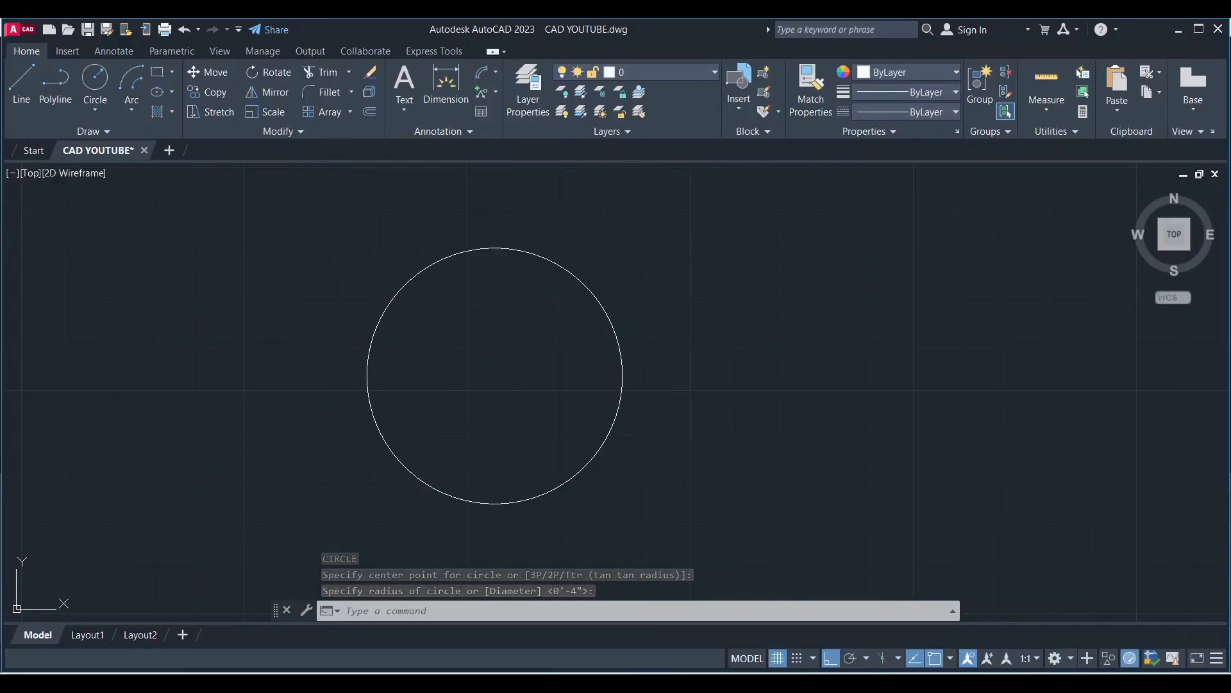
pyautogui.click(617, 341)
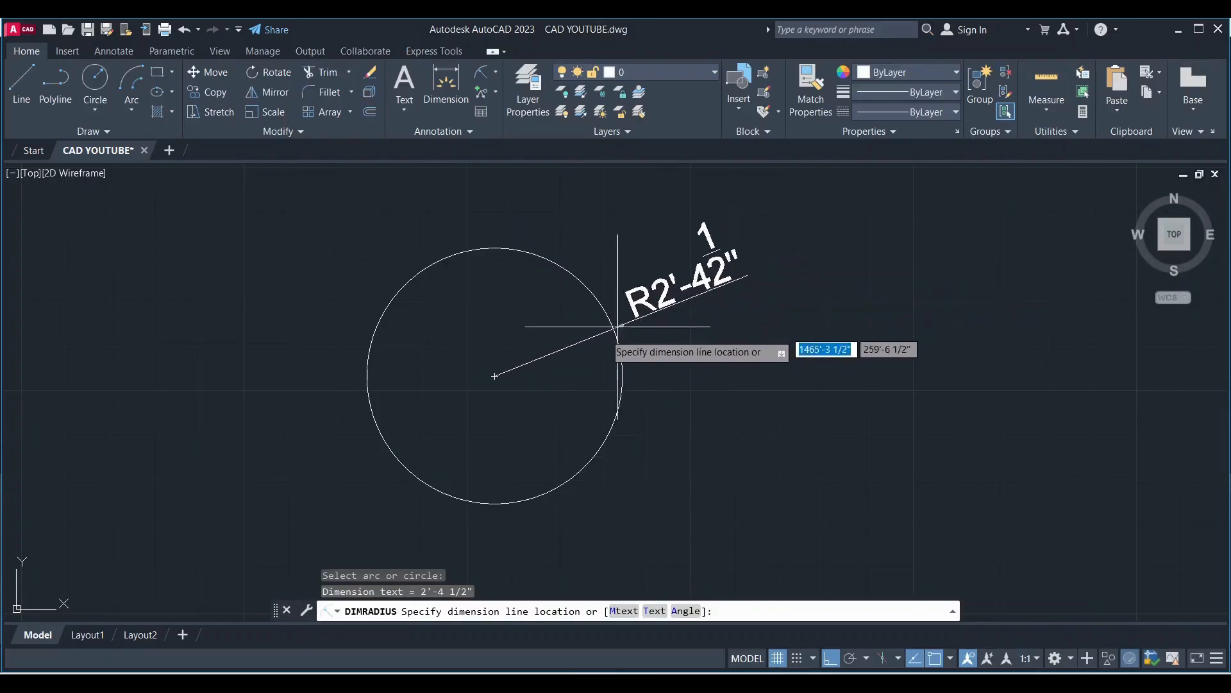
pyautogui.click(711, 292)
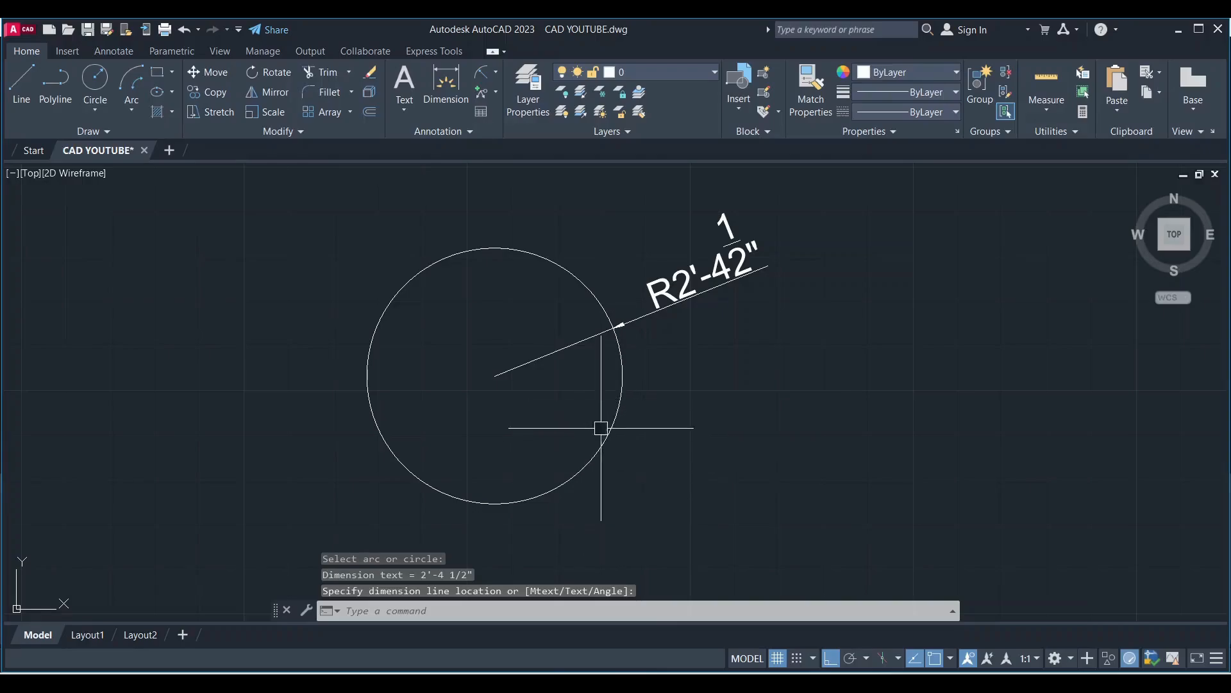
# Add a diameter dimension to the circle, with its text outside the circle's left side.
pyautogui.click(497, 73)
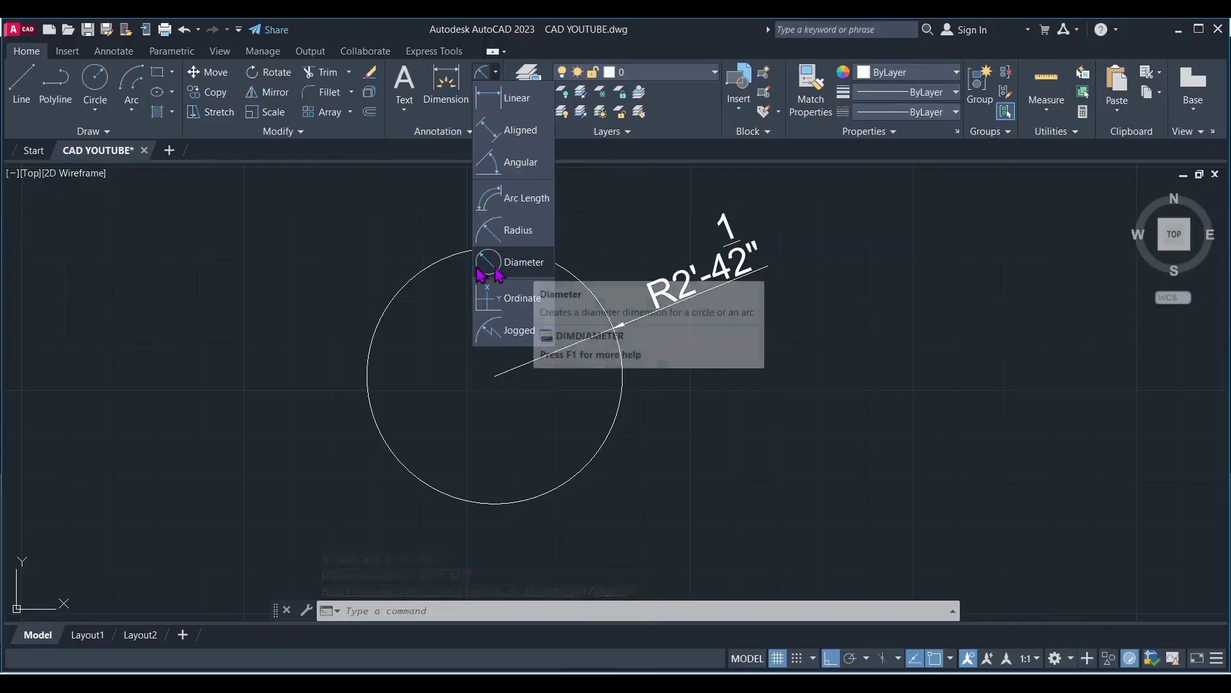
pyautogui.click(522, 266)
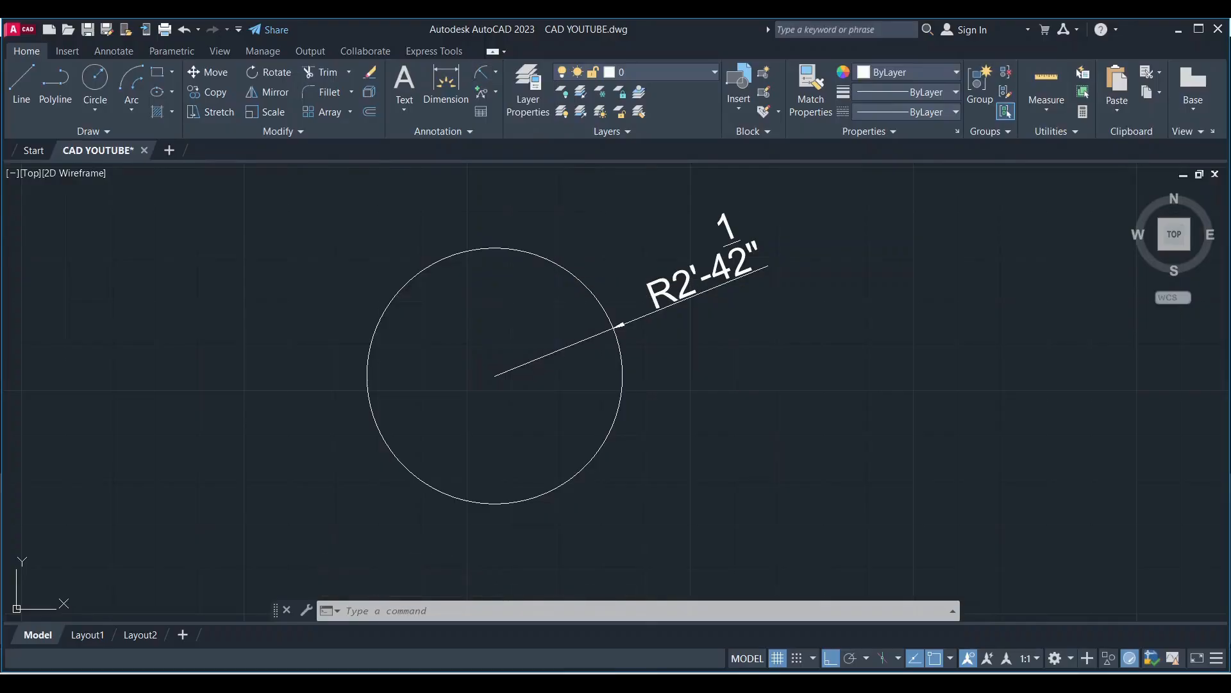
pyautogui.click(381, 318)
pyautogui.scroll(2, 438, 380)
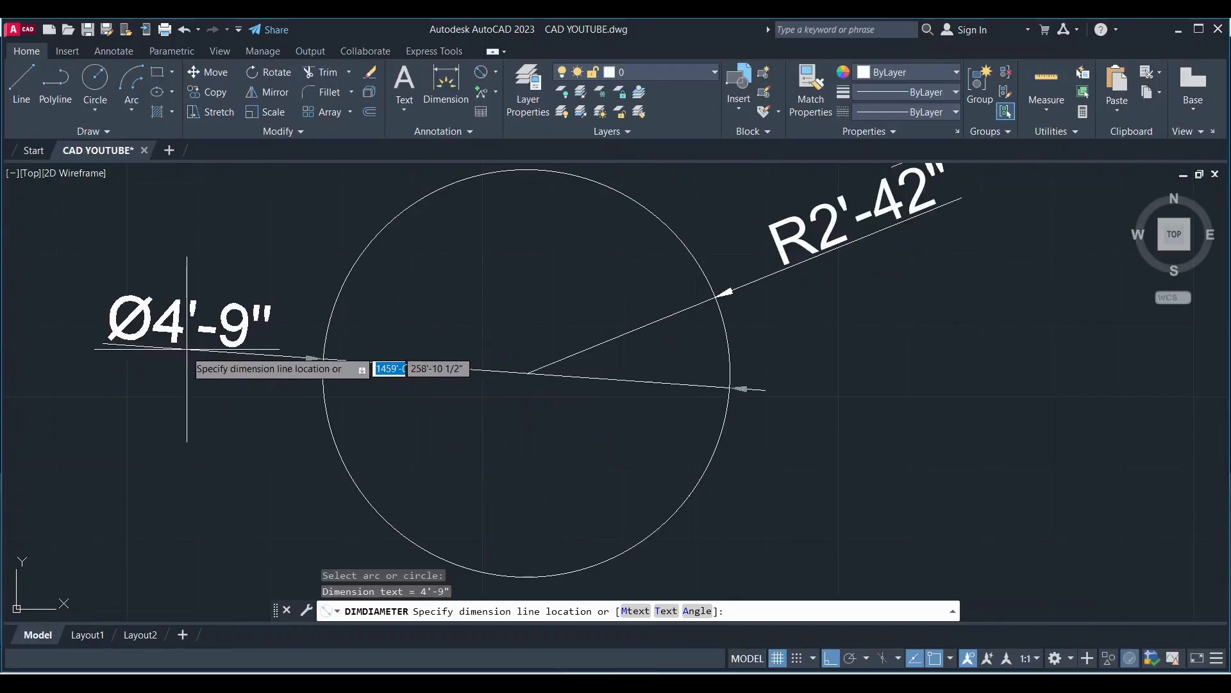
pyautogui.click(349, 381)
pyautogui.scroll(-4, 434, 386)
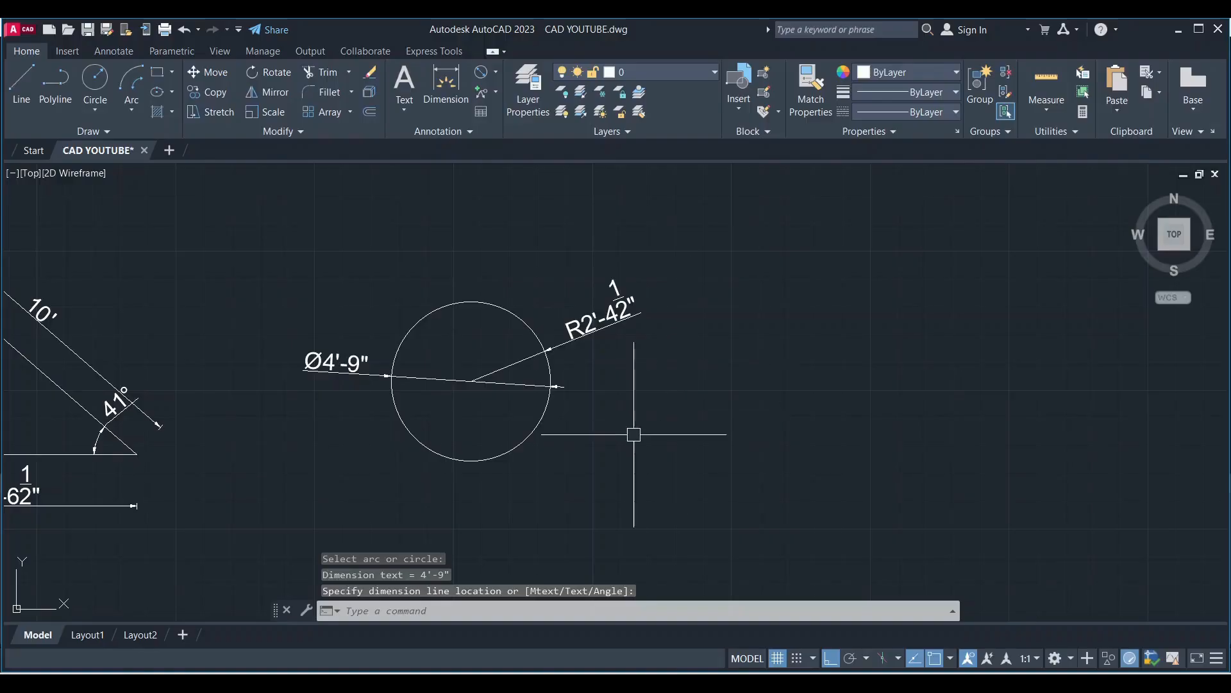
# Erase the circle's radius and diameter dimensions, keeping the circle itself.
pyautogui.click(496, 71)
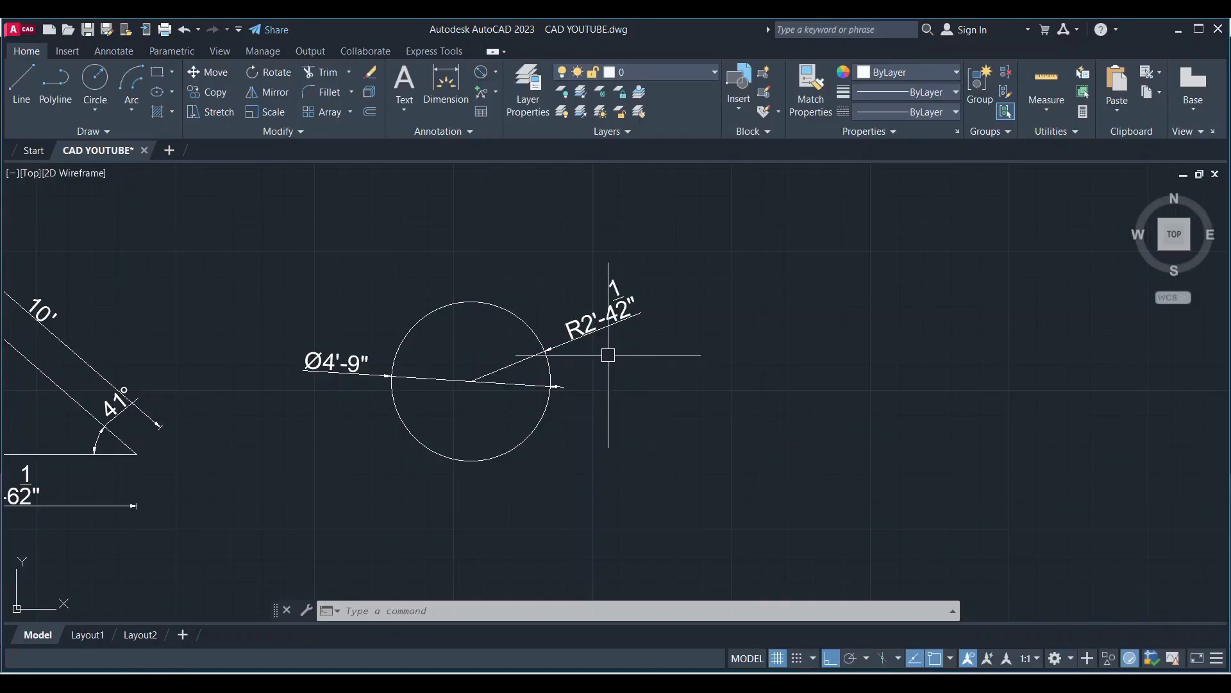
pyautogui.scroll(2, 605, 352)
pyautogui.click(589, 291)
pyautogui.press('Delete')
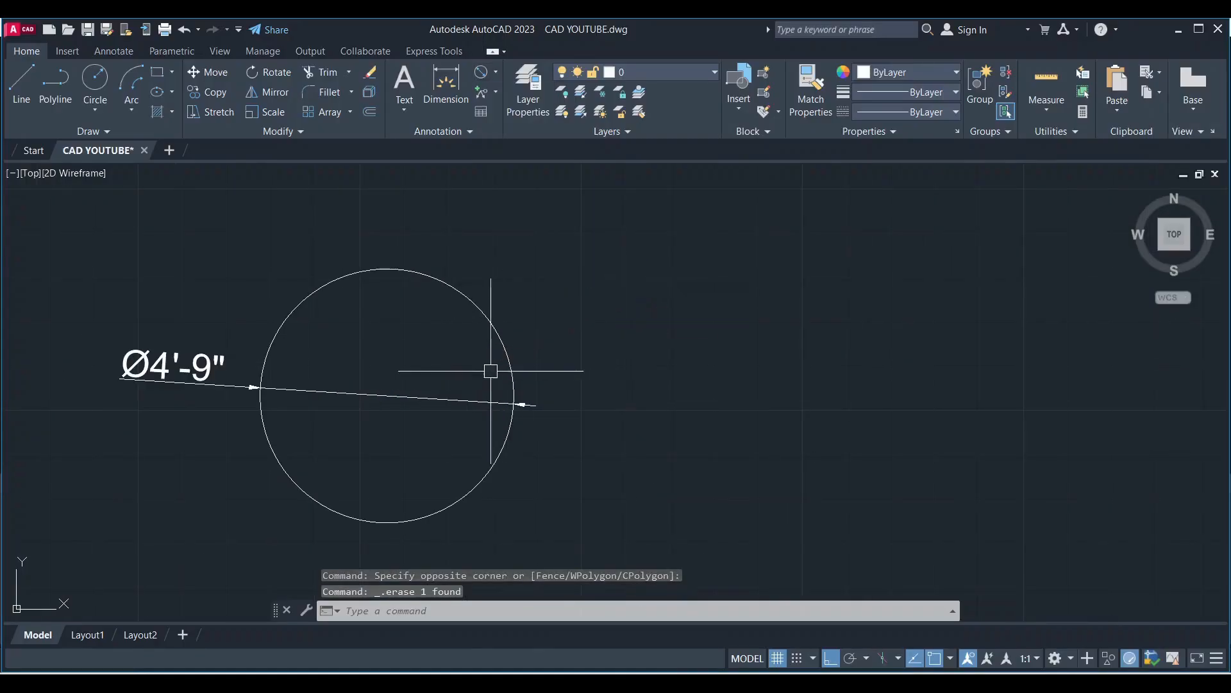
pyautogui.click(626, 449)
pyautogui.click(432, 353)
pyautogui.press('Delete')
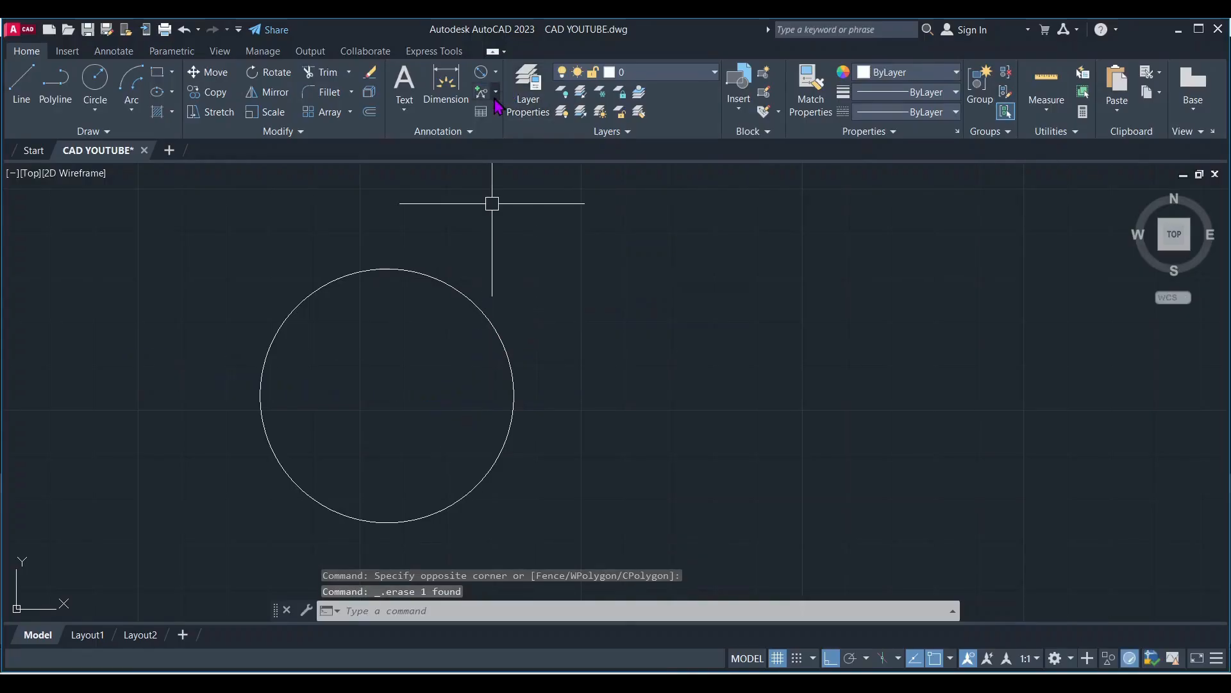
# Draw a small circle with a radius of about 3 1/2" inside the large circle, near its upper edge.
pyautogui.click(495, 92)
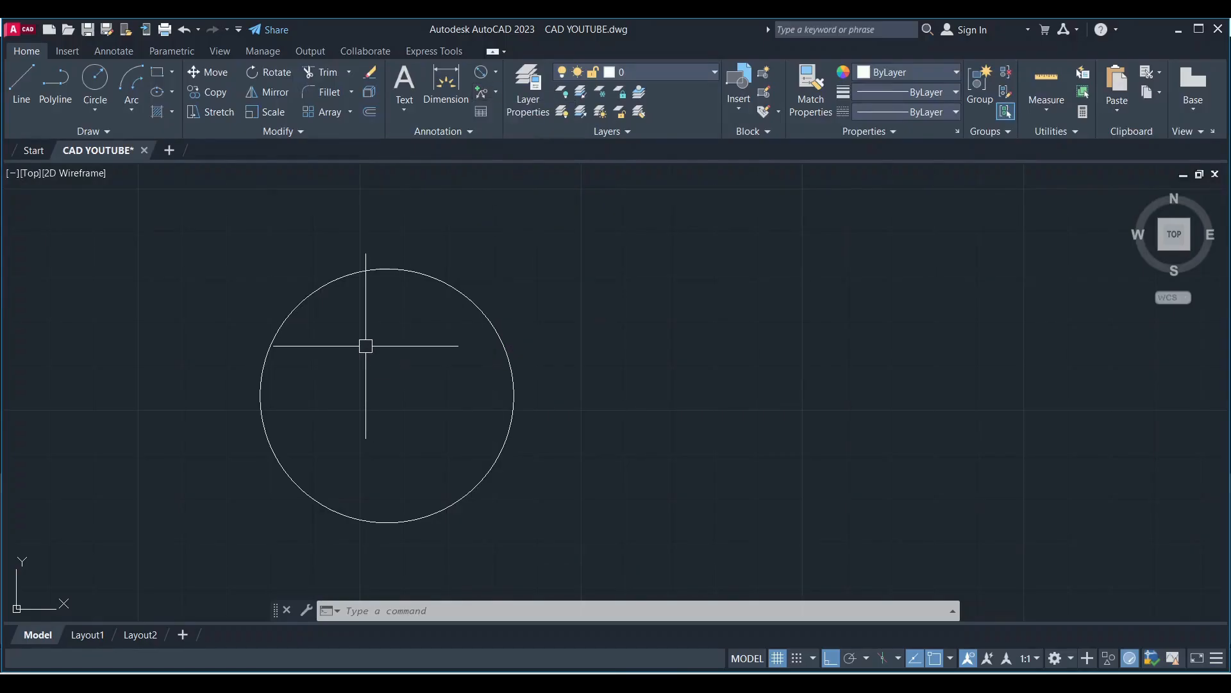
pyautogui.write('c')
pyautogui.press('Return')
pyautogui.scroll(4, 372, 333)
pyautogui.click(397, 293)
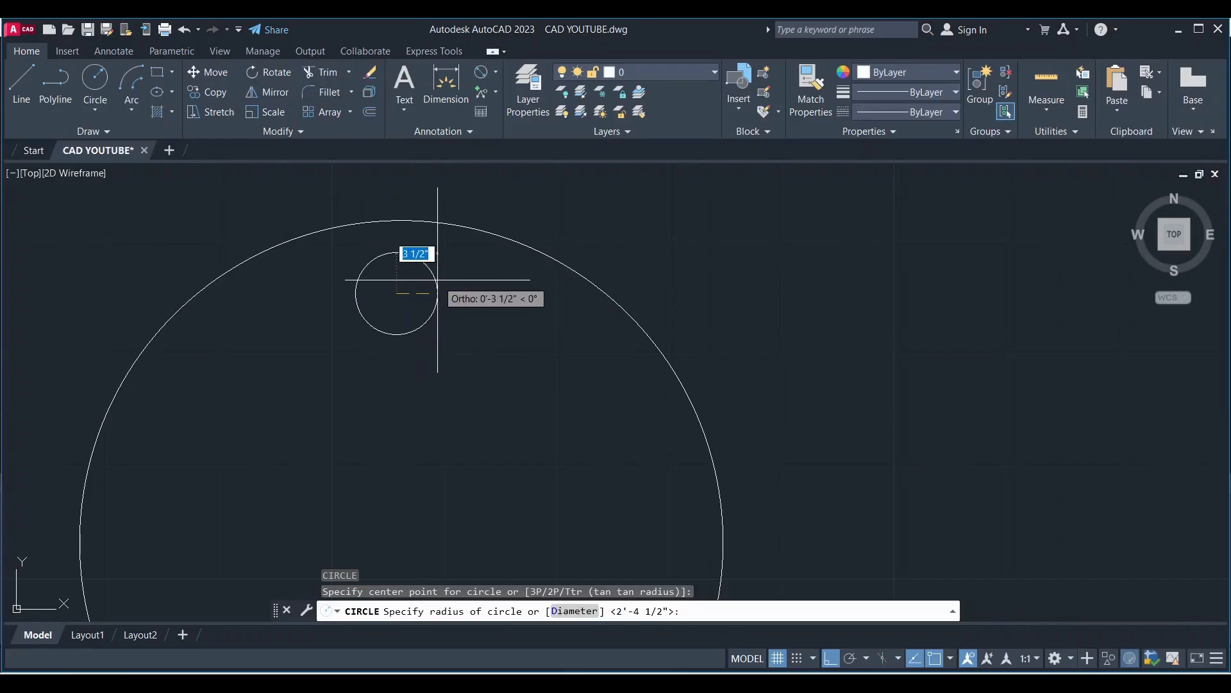
pyautogui.click(438, 280)
# Copy the small circle from its center straight down to just inside the large circle's lower edge.
pyautogui.click(439, 277)
pyautogui.scroll(-4, 455, 279)
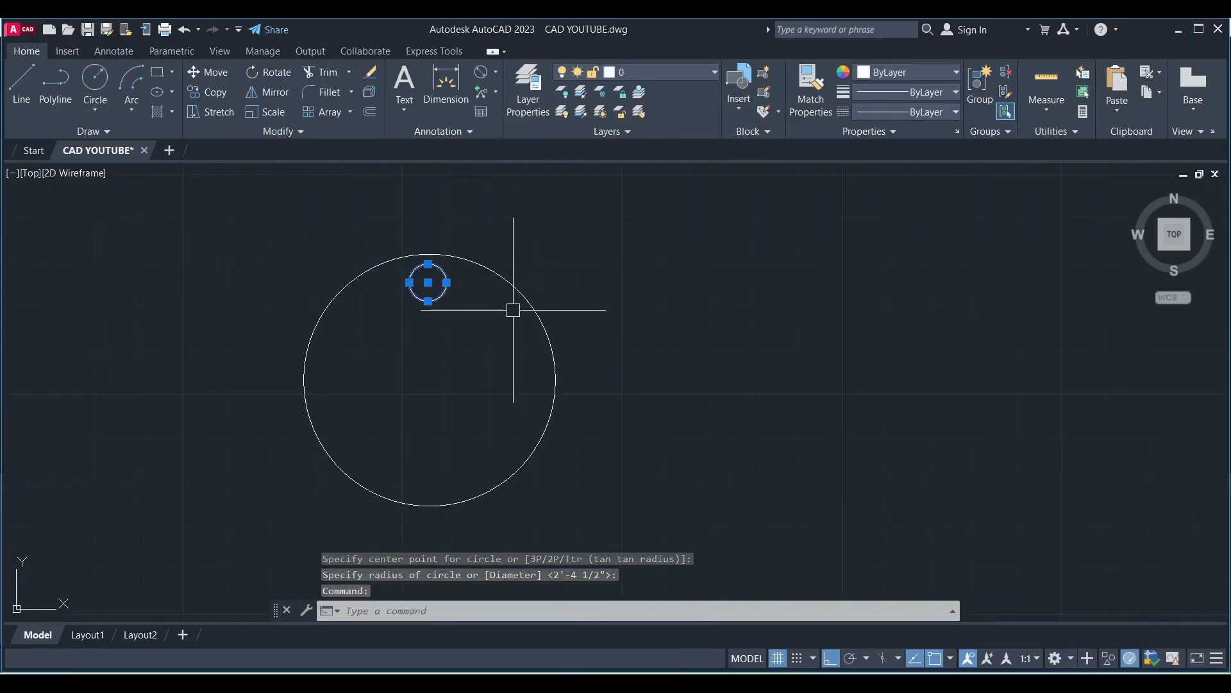
pyautogui.write('co')
pyautogui.press('Return')
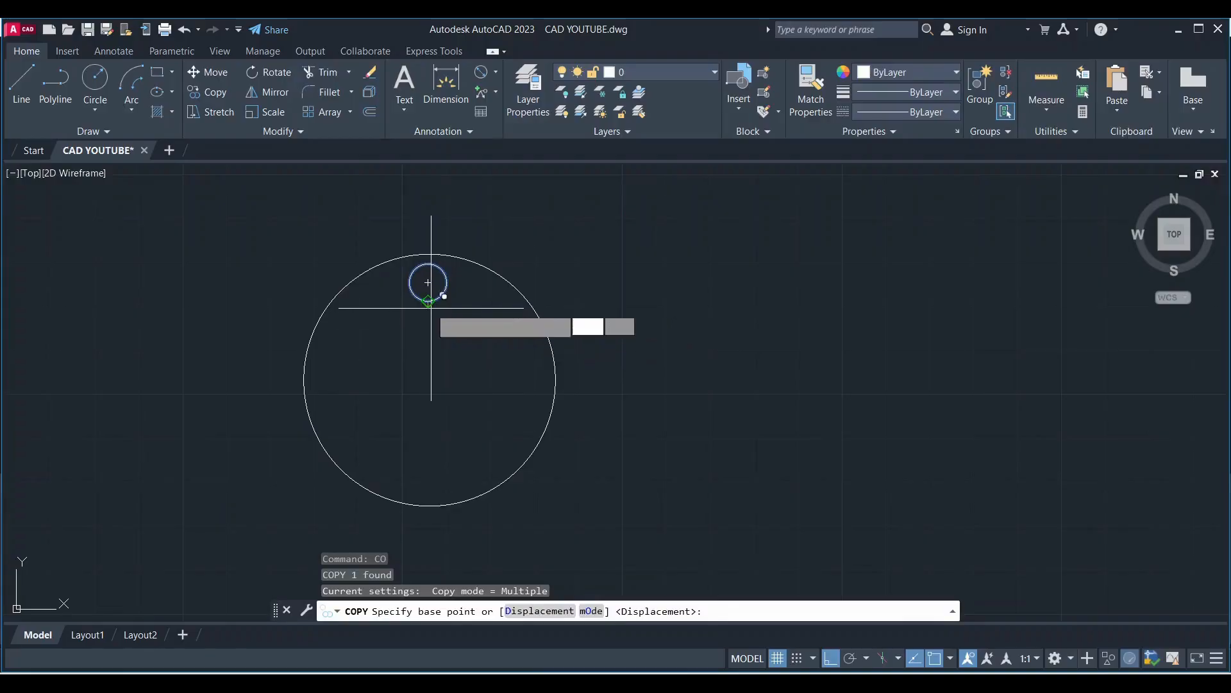
pyautogui.click(428, 282)
pyautogui.click(437, 483)
pyautogui.press('Escape')
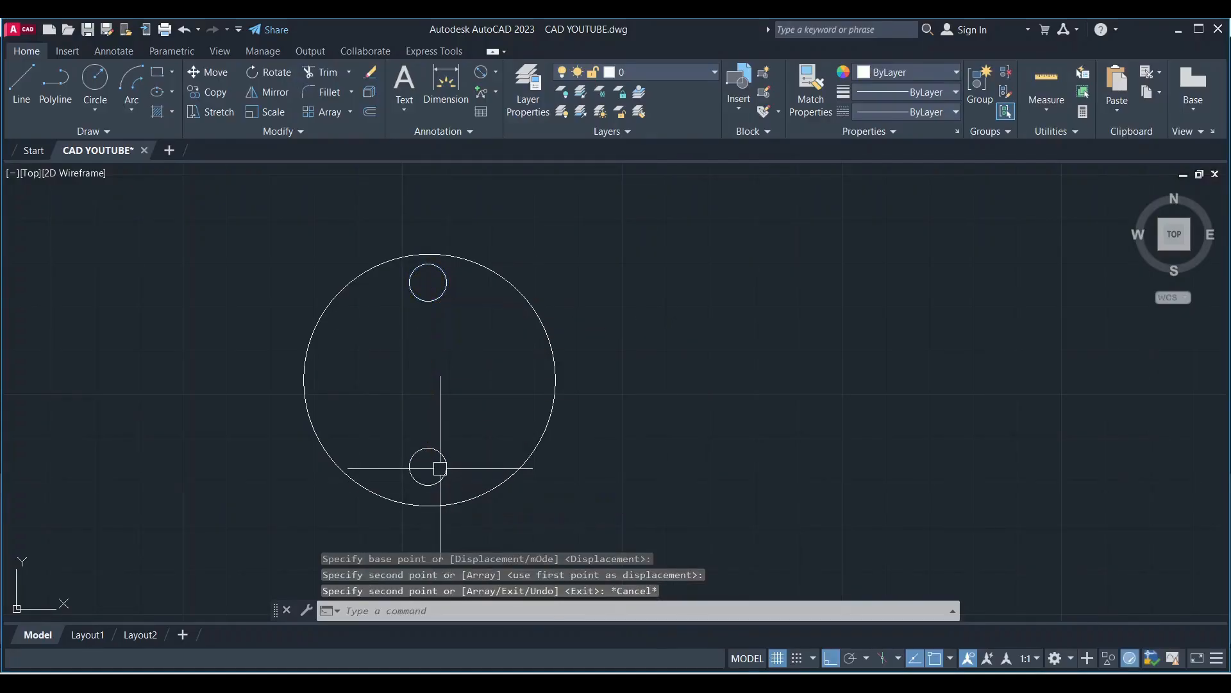
# Copy the lower small circle from its center to the large circle's right and left sides with Ortho off, then turn Ortho back on.
pyautogui.click(442, 466)
pyautogui.write('co')
pyautogui.press('Return')
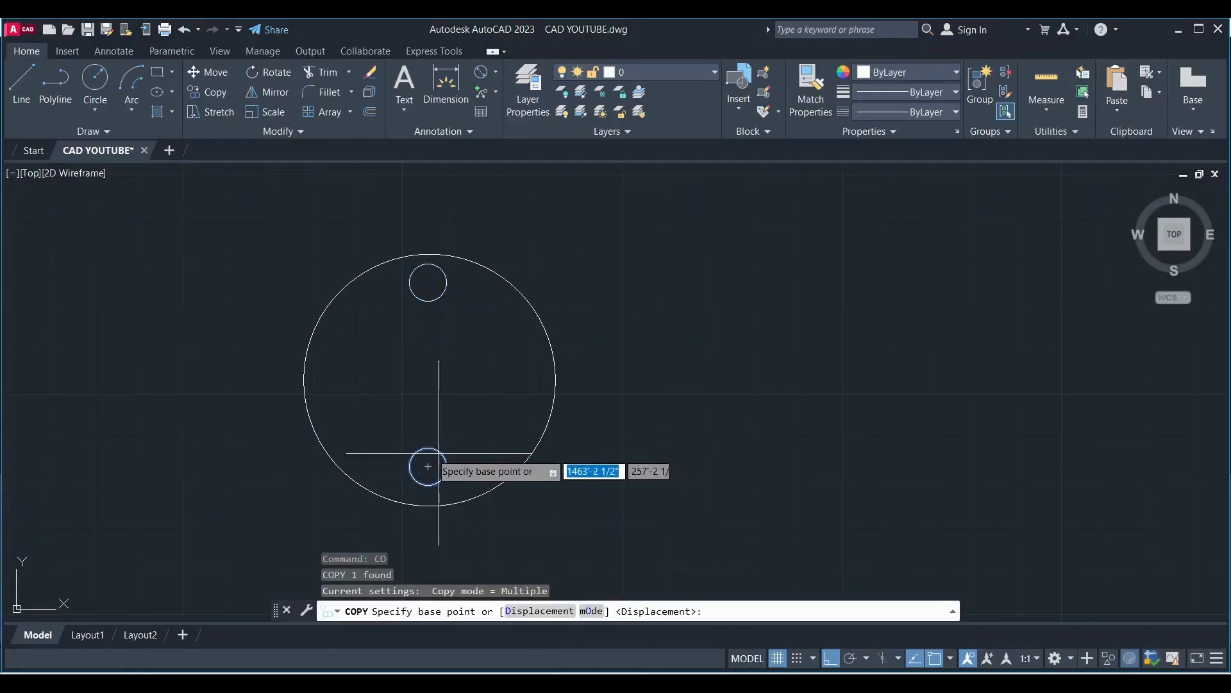
pyautogui.click(428, 466)
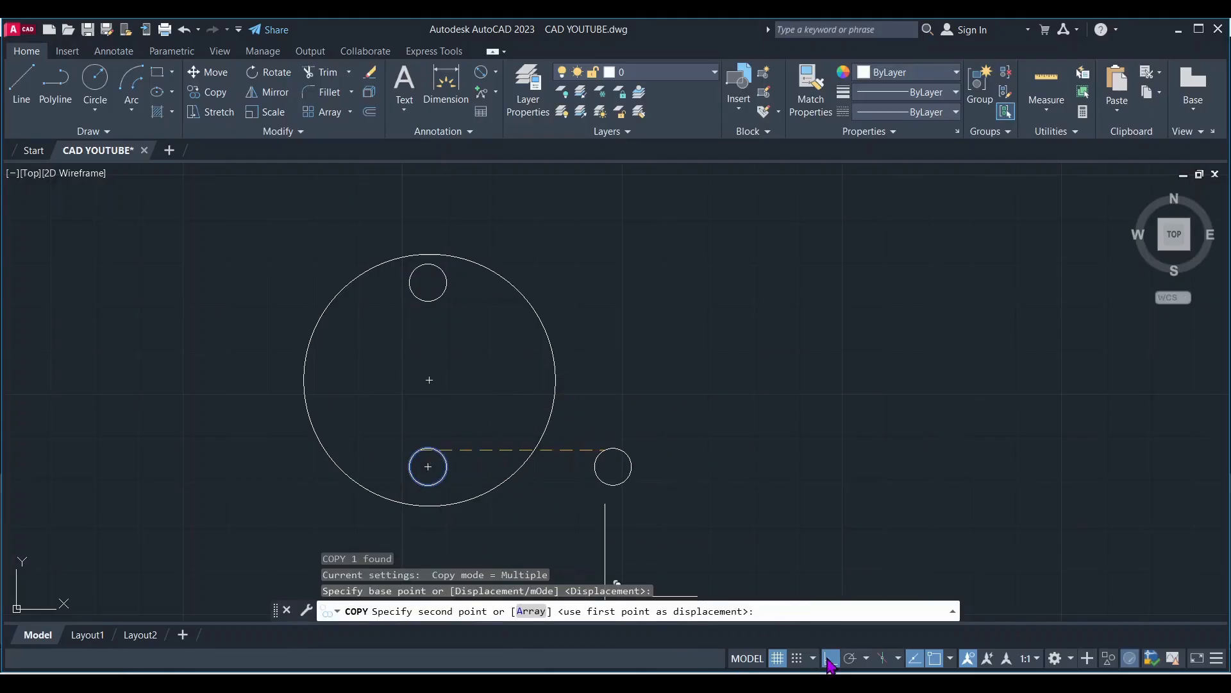
pyautogui.click(830, 659)
pyautogui.click(520, 372)
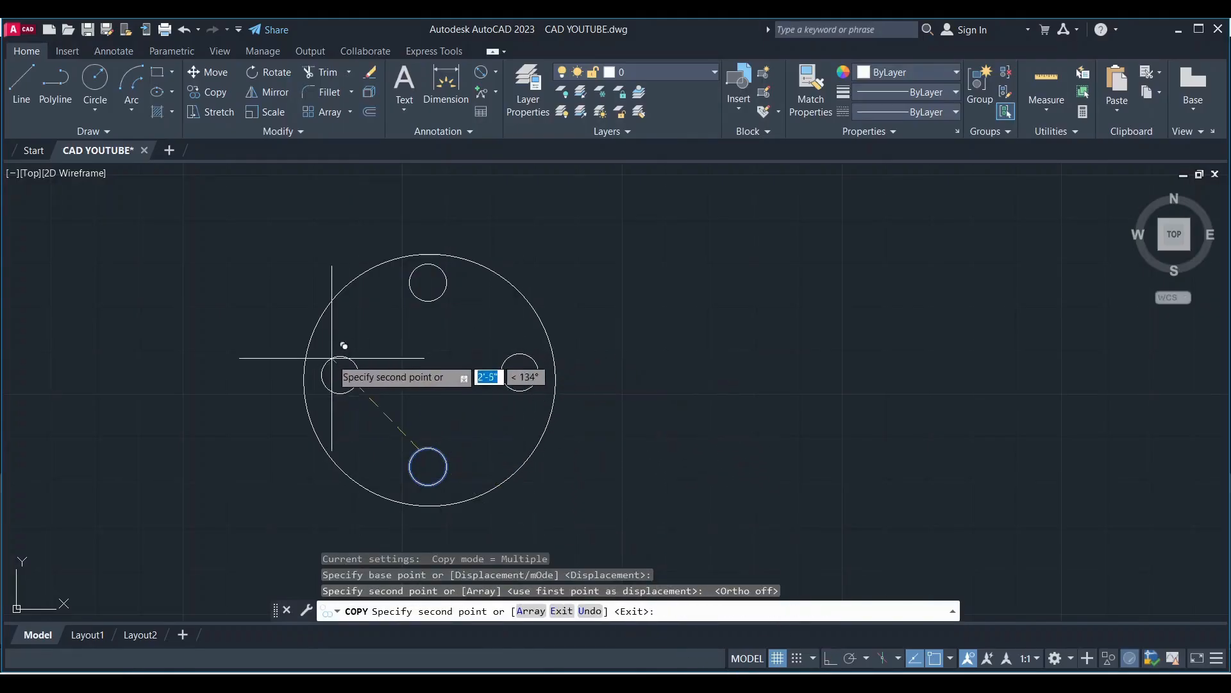
pyautogui.click(341, 382)
pyautogui.press('Escape')
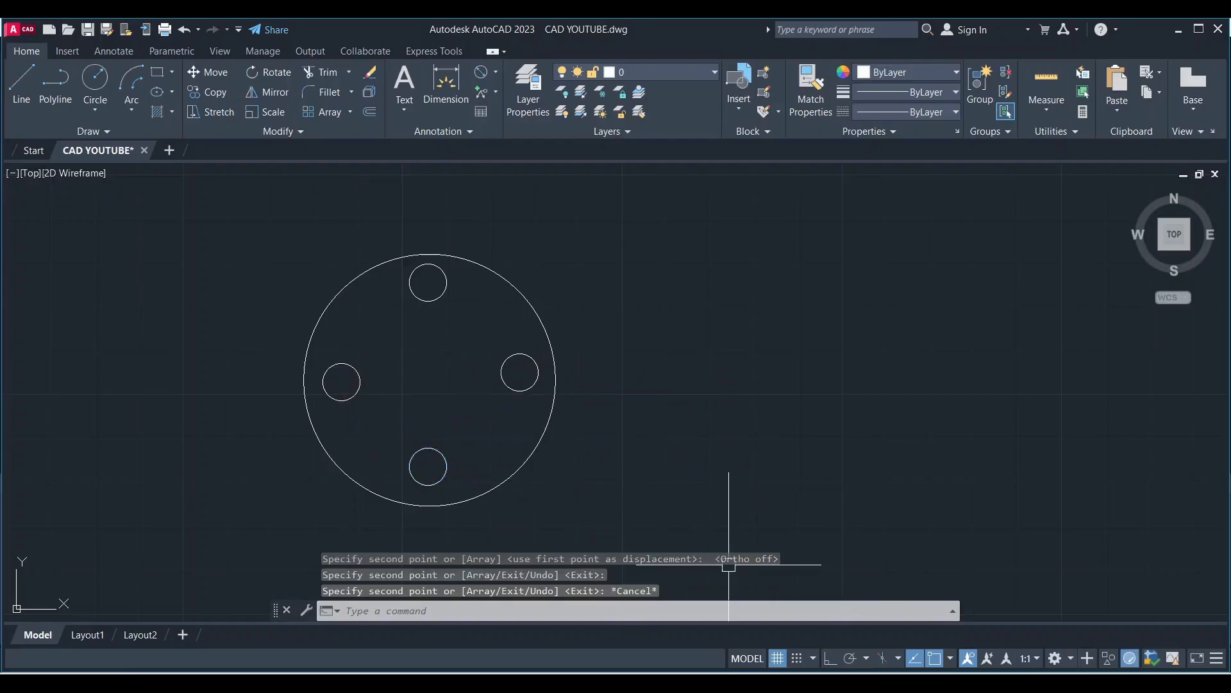
pyautogui.click(830, 658)
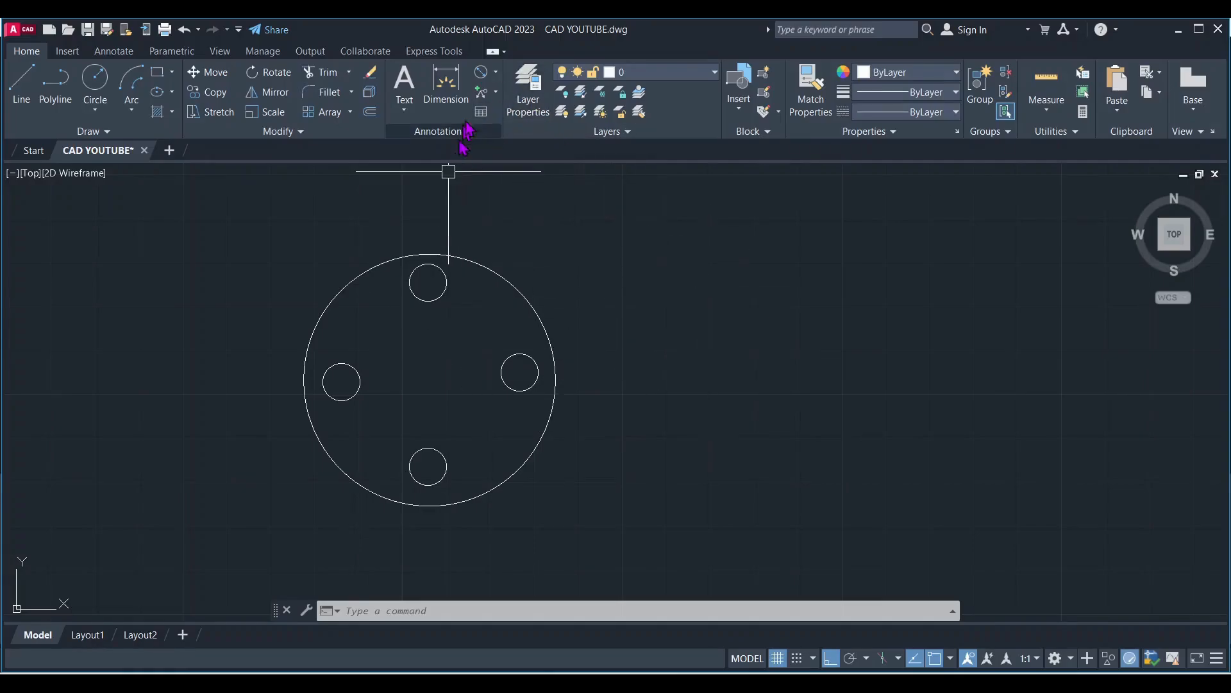
# Place a leader pointing at the upper small circle, with Ortho off and its landing outside the large circle to the upper right.
pyautogui.click(496, 94)
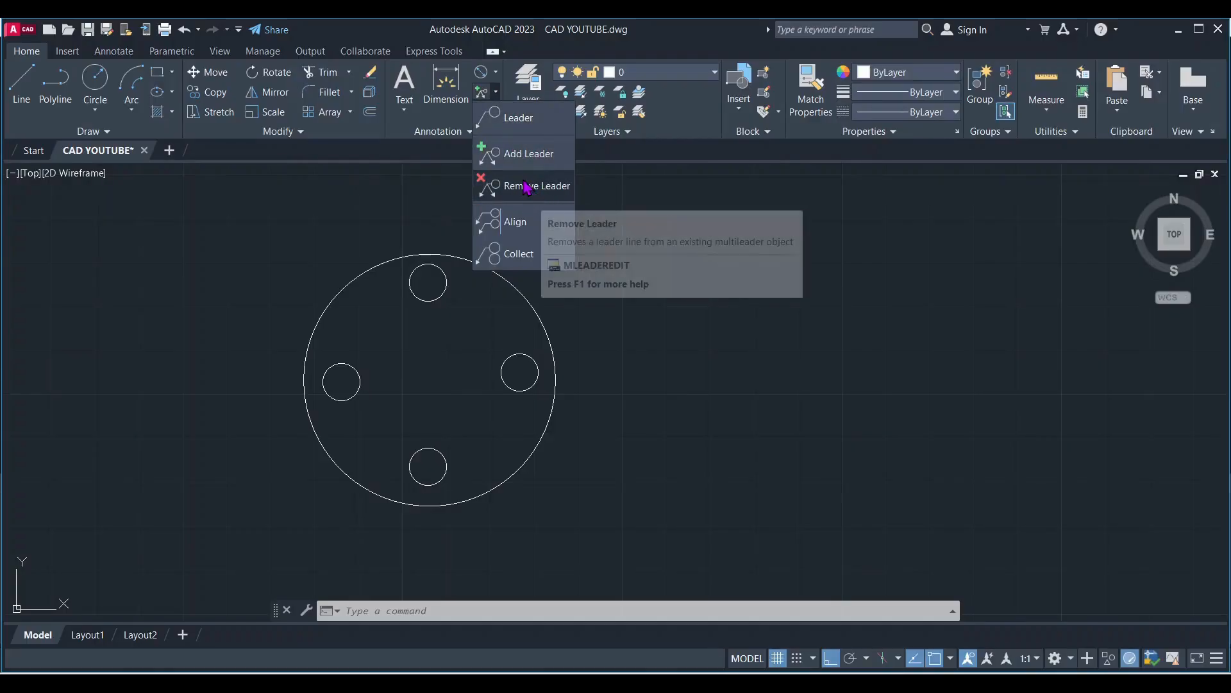
pyautogui.click(511, 120)
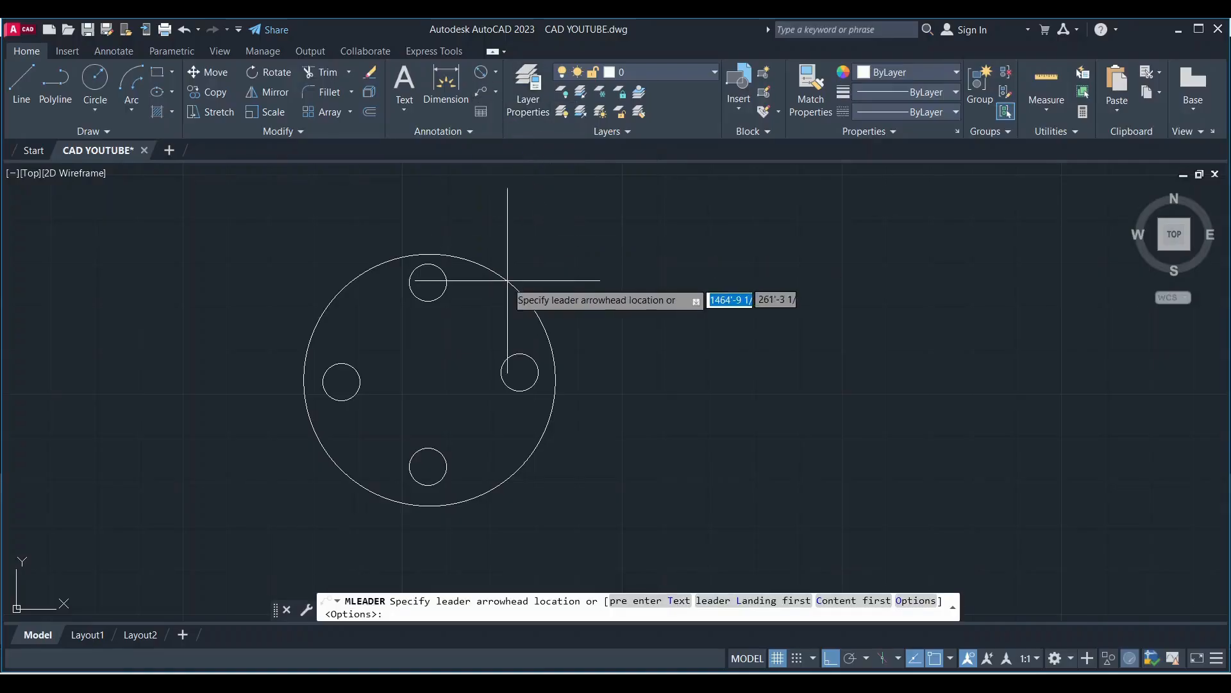
pyautogui.click(445, 275)
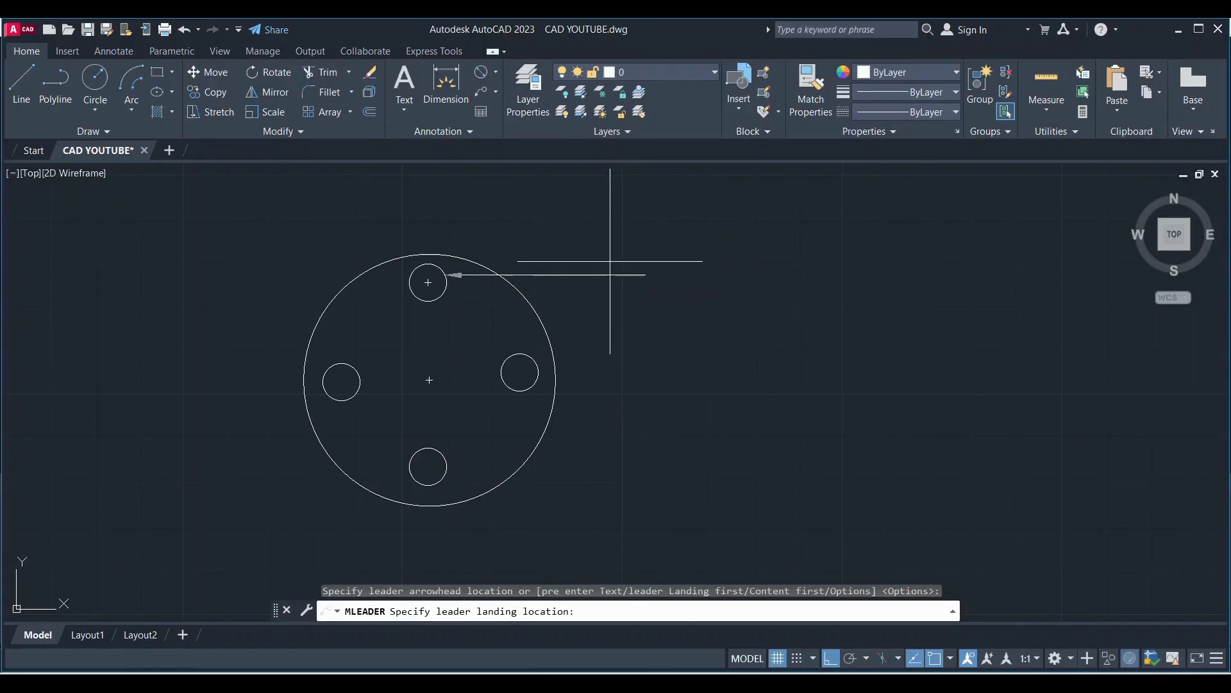
pyautogui.click(831, 658)
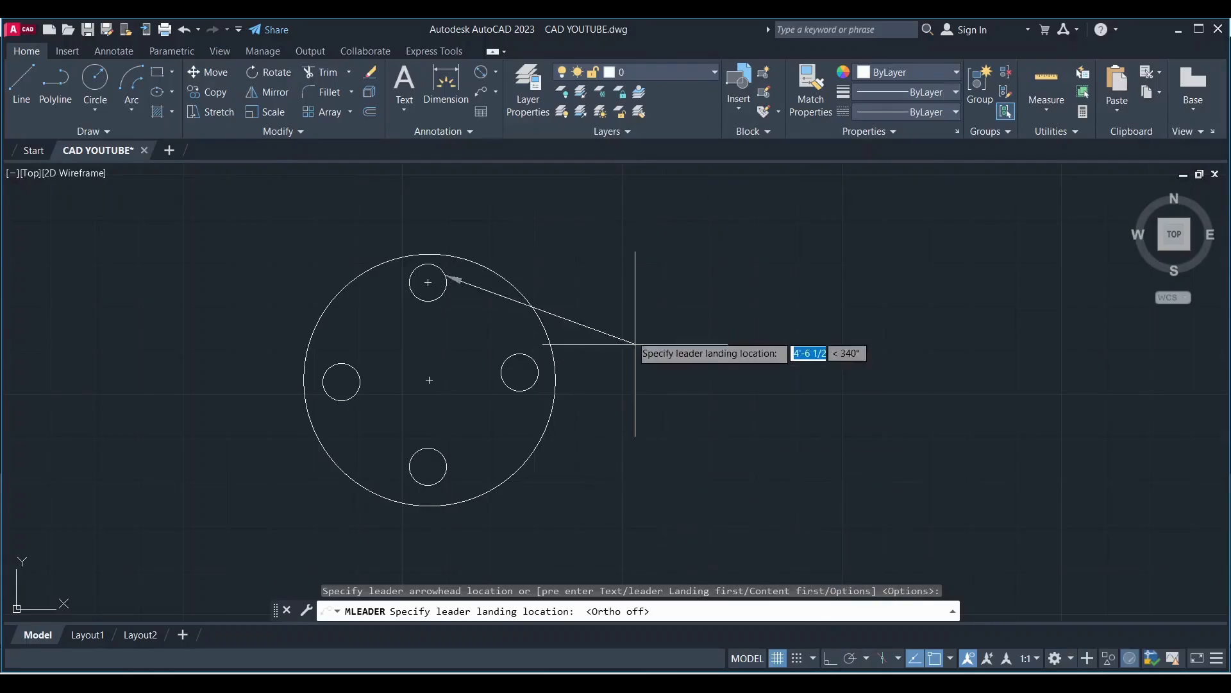
pyautogui.click(563, 218)
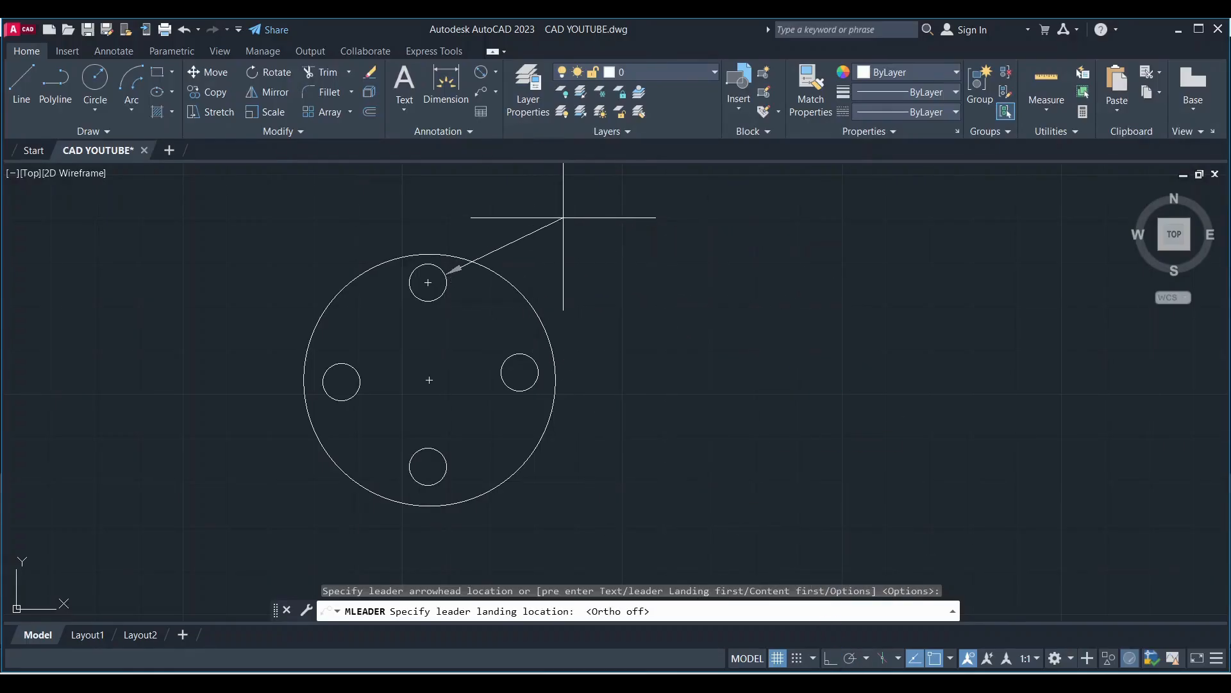
pyautogui.scroll(-2, 564, 402)
pyautogui.scroll(4, 606, 339)
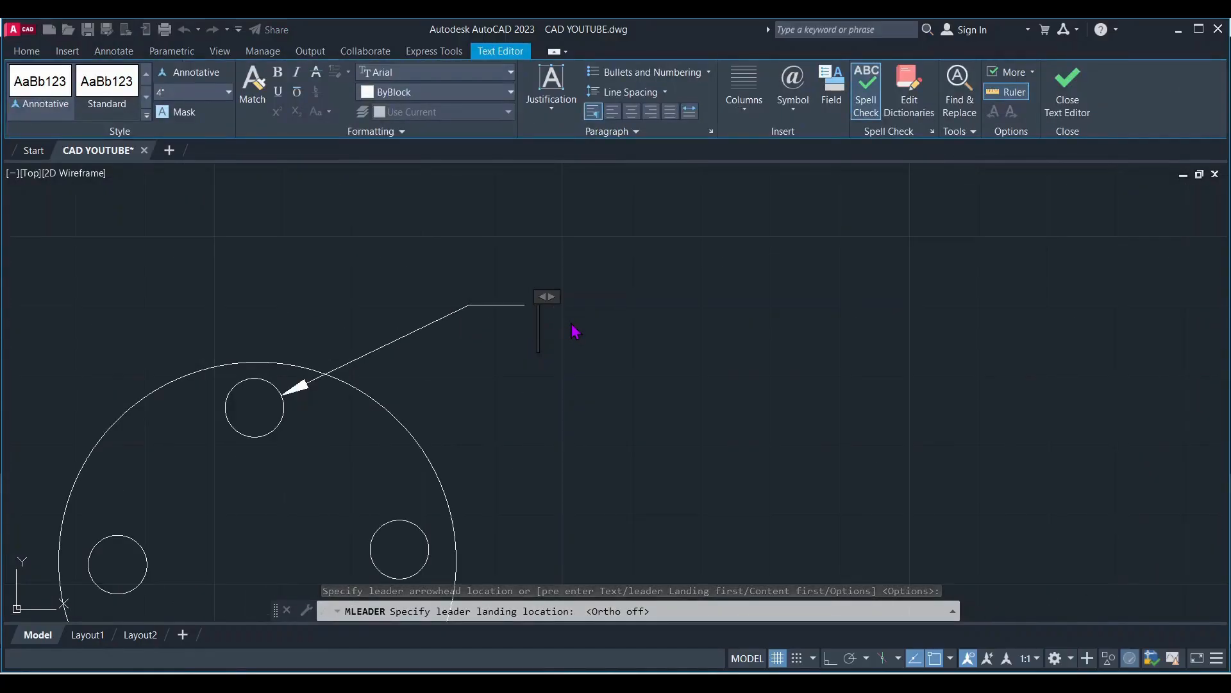
# Enter the leader text CIRCLE 12" DIA and finish the text editing.
pyautogui.write('CIRC')
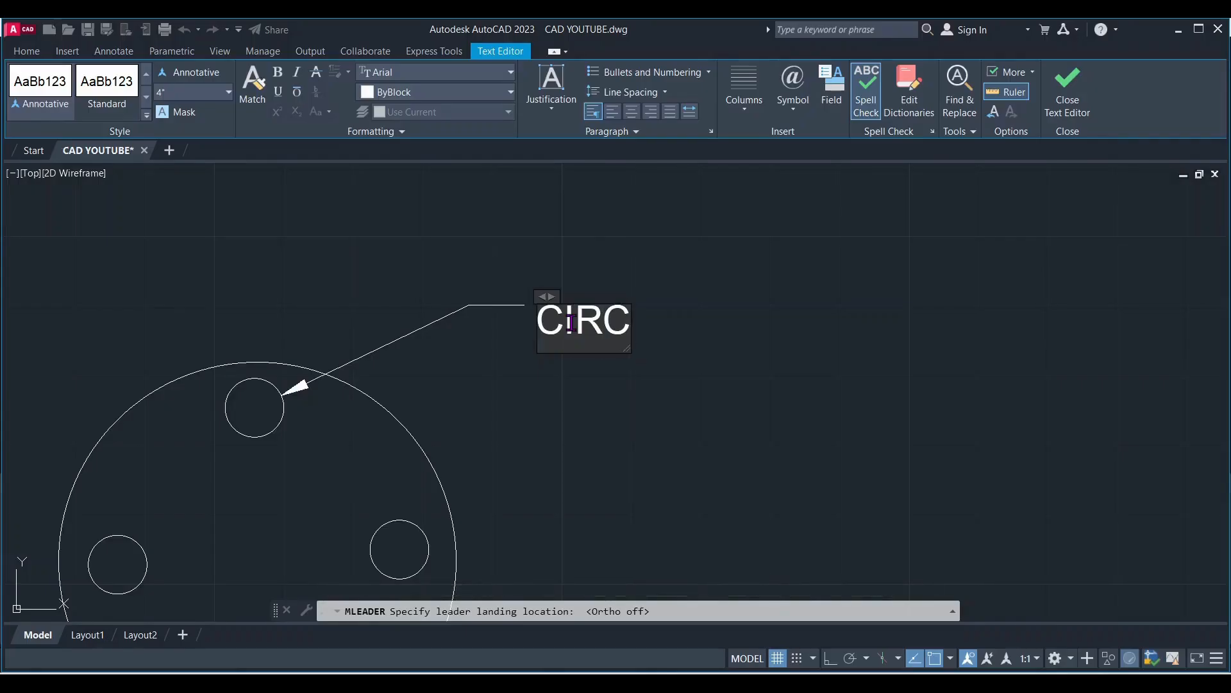
pyautogui.write('LE 12')
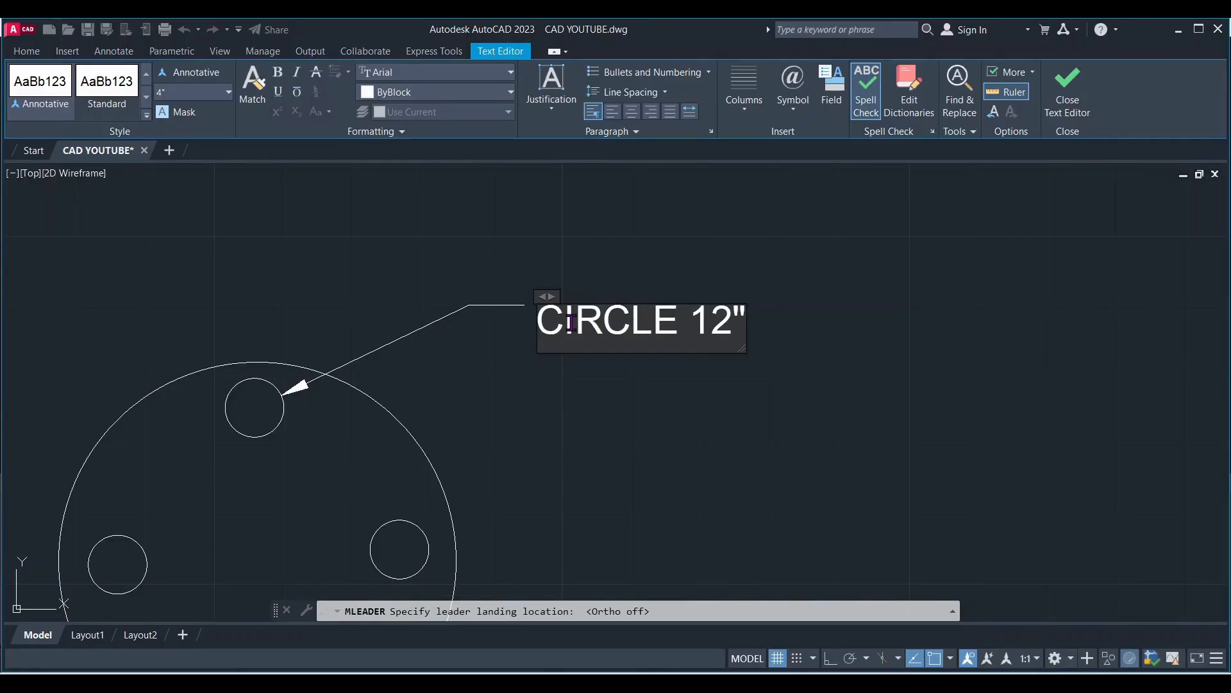
pyautogui.write('" DIA')
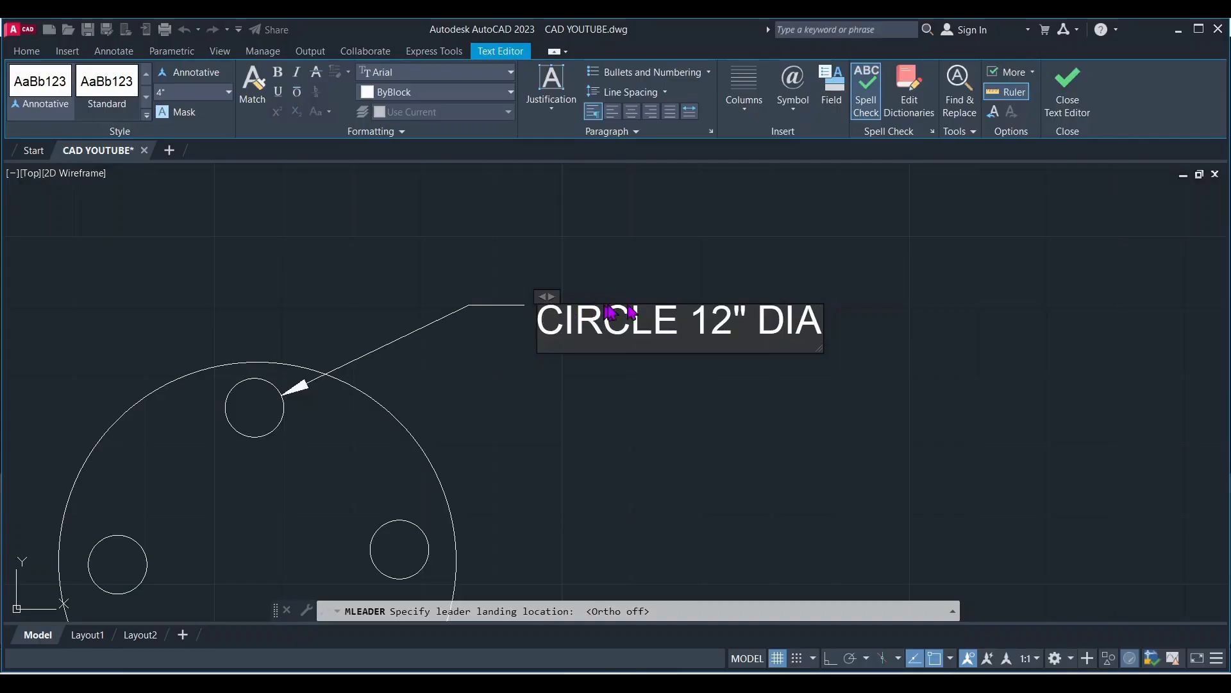
pyautogui.click(1067, 83)
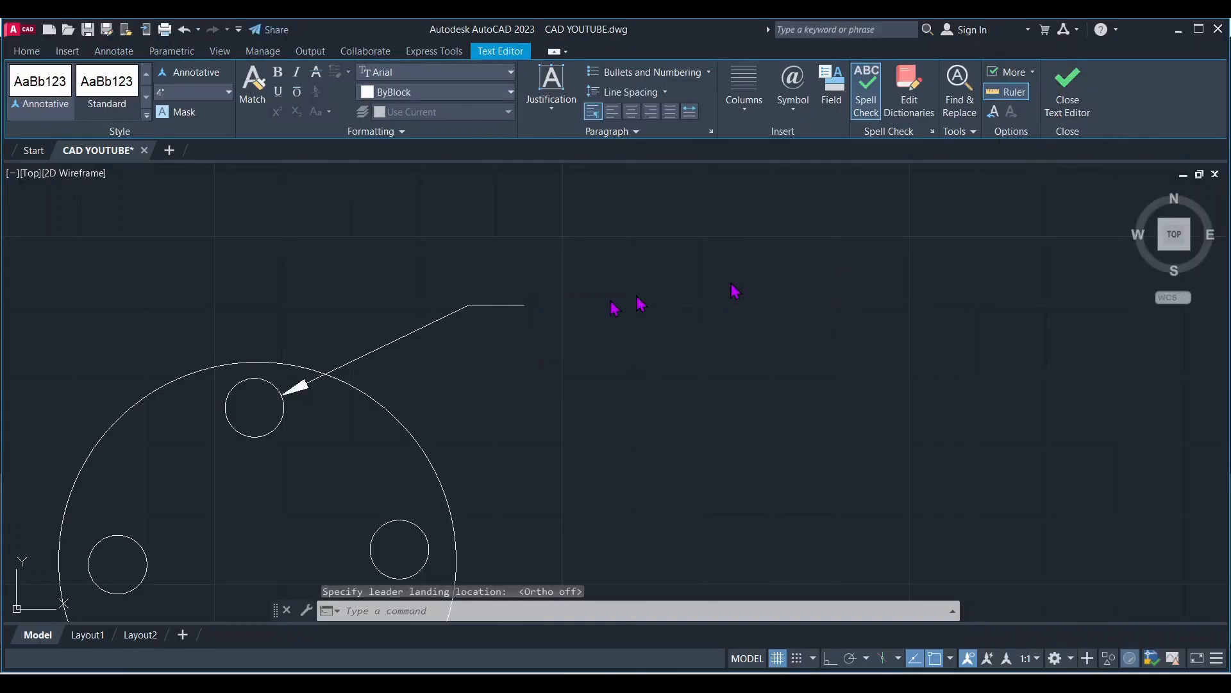
# Add leader lines from the CIRCLE 12" DIA note to the right, left and lower small circles.
pyautogui.scroll(-2, 550, 272)
pyautogui.scroll(2, 592, 329)
pyautogui.scroll(-3, 771, 249)
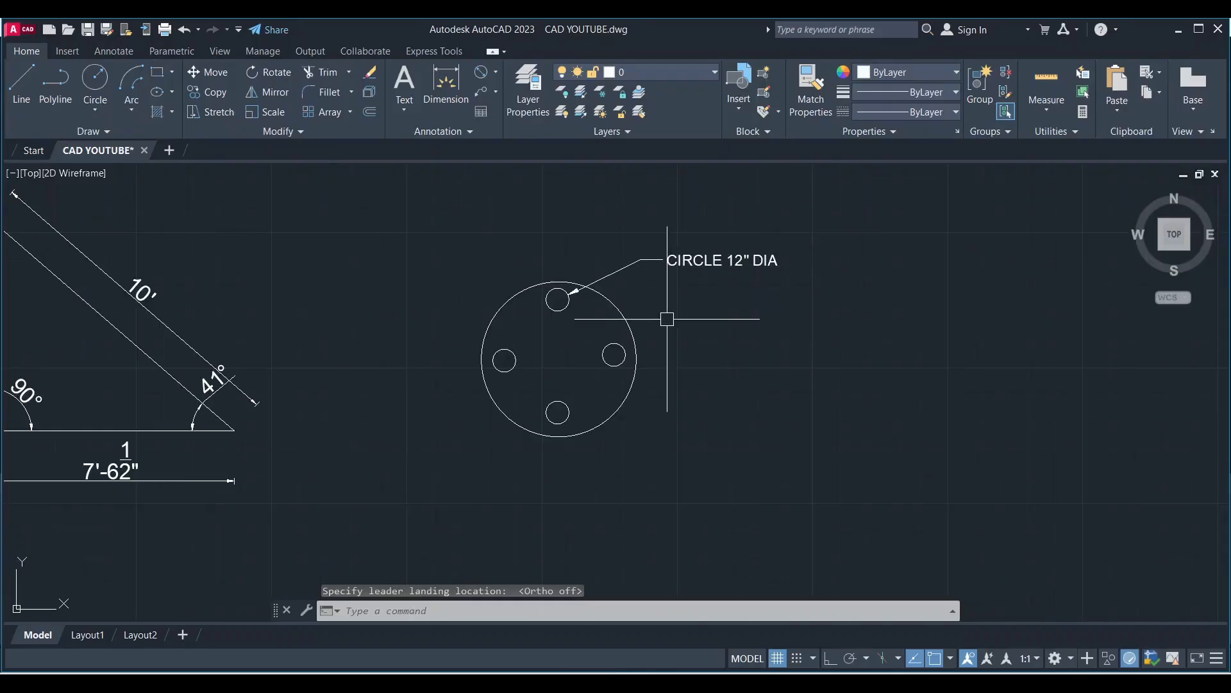
pyautogui.scroll(2, 664, 242)
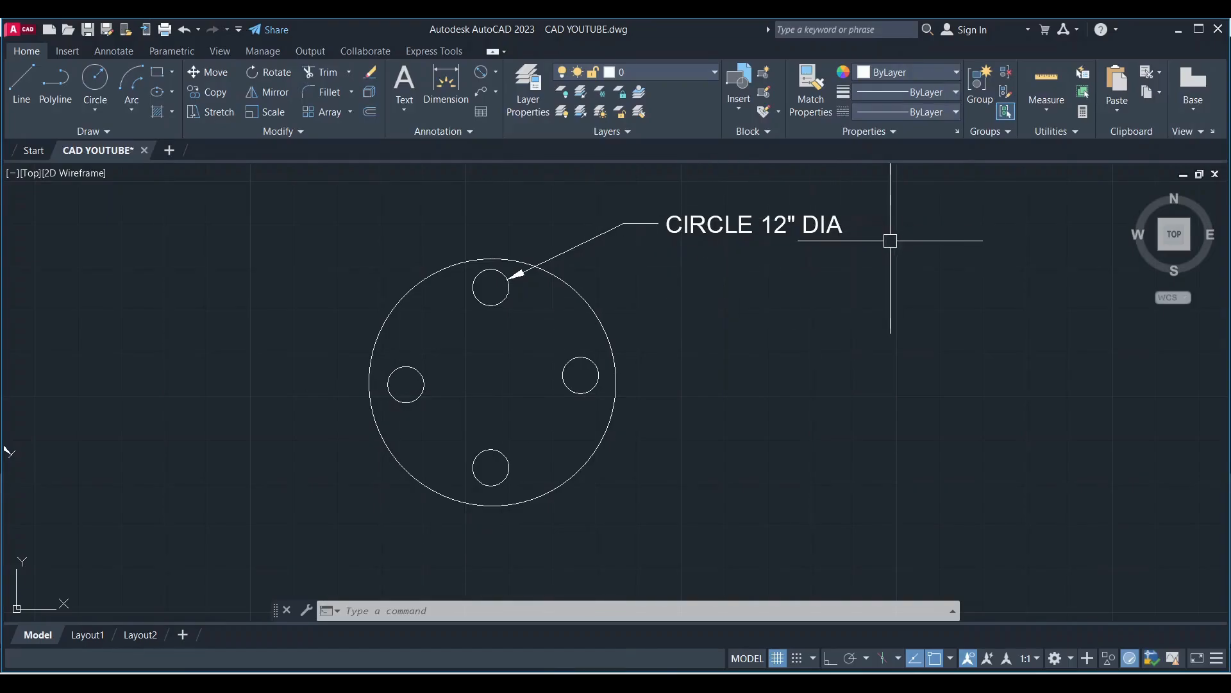
pyautogui.click(496, 92)
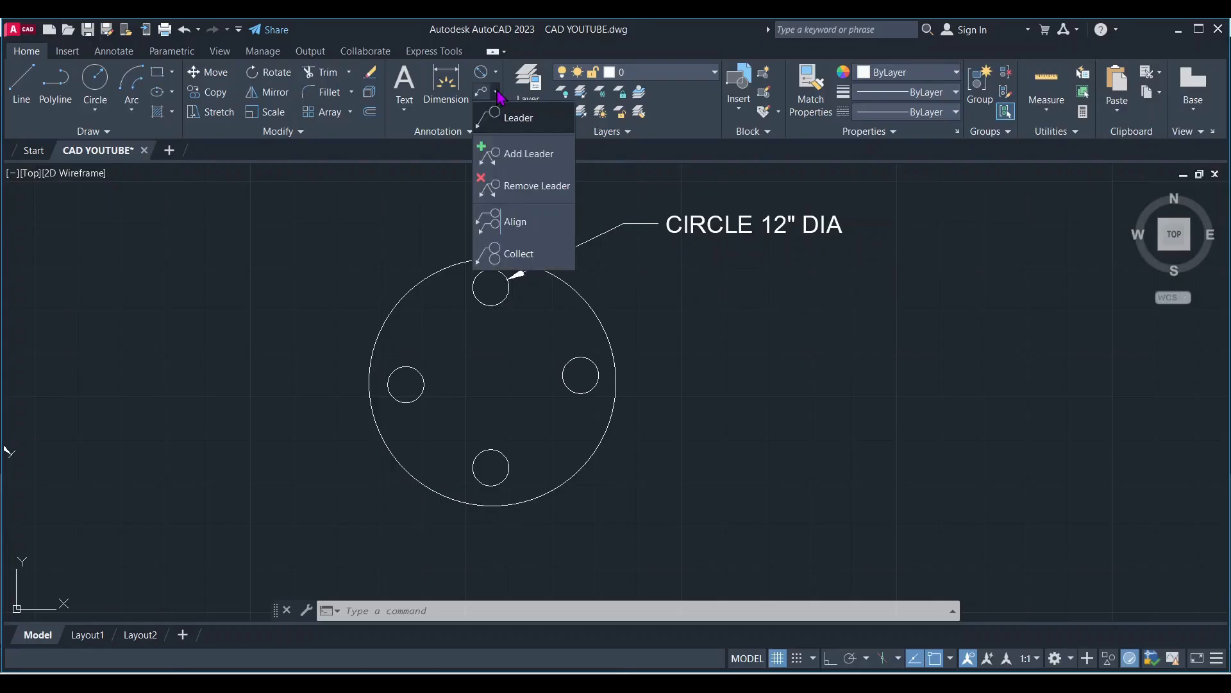
pyautogui.click(525, 156)
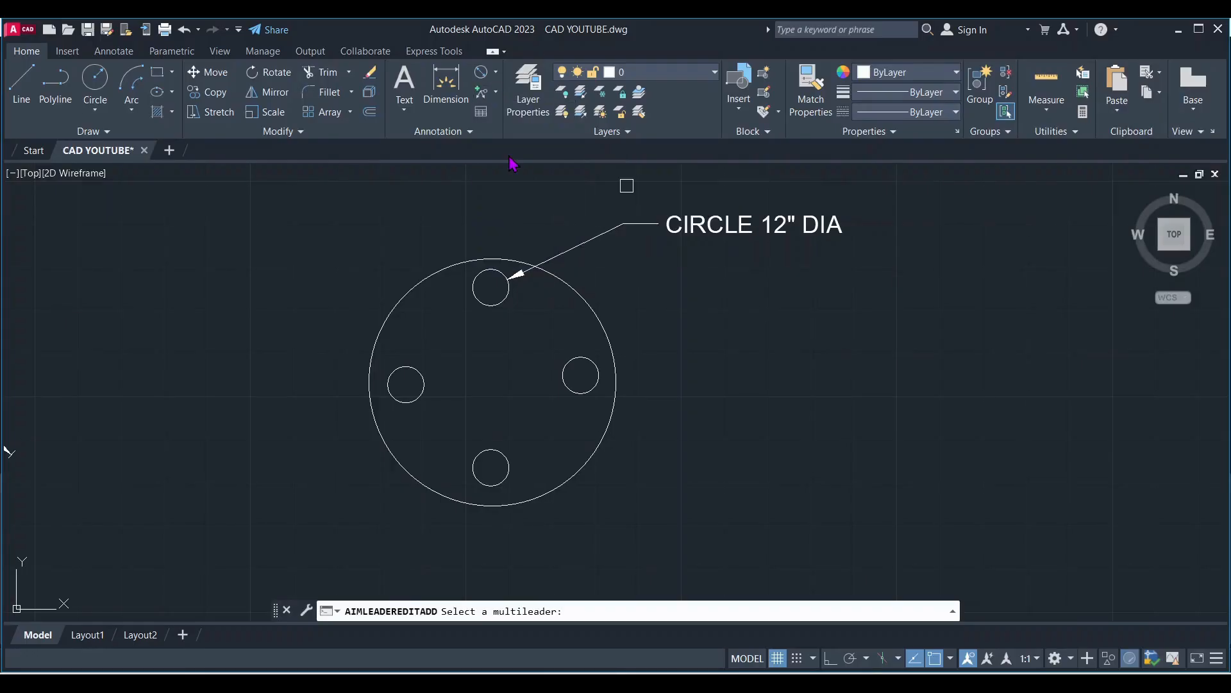
pyautogui.click(676, 234)
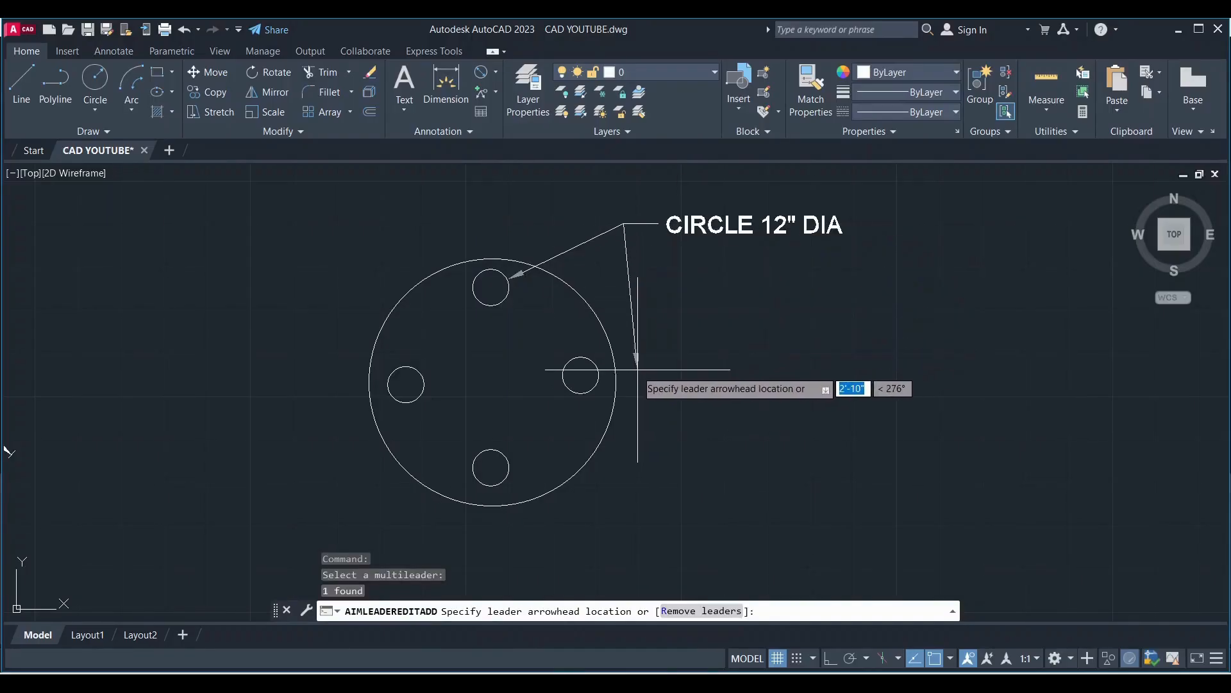
pyautogui.click(586, 358)
pyautogui.click(421, 372)
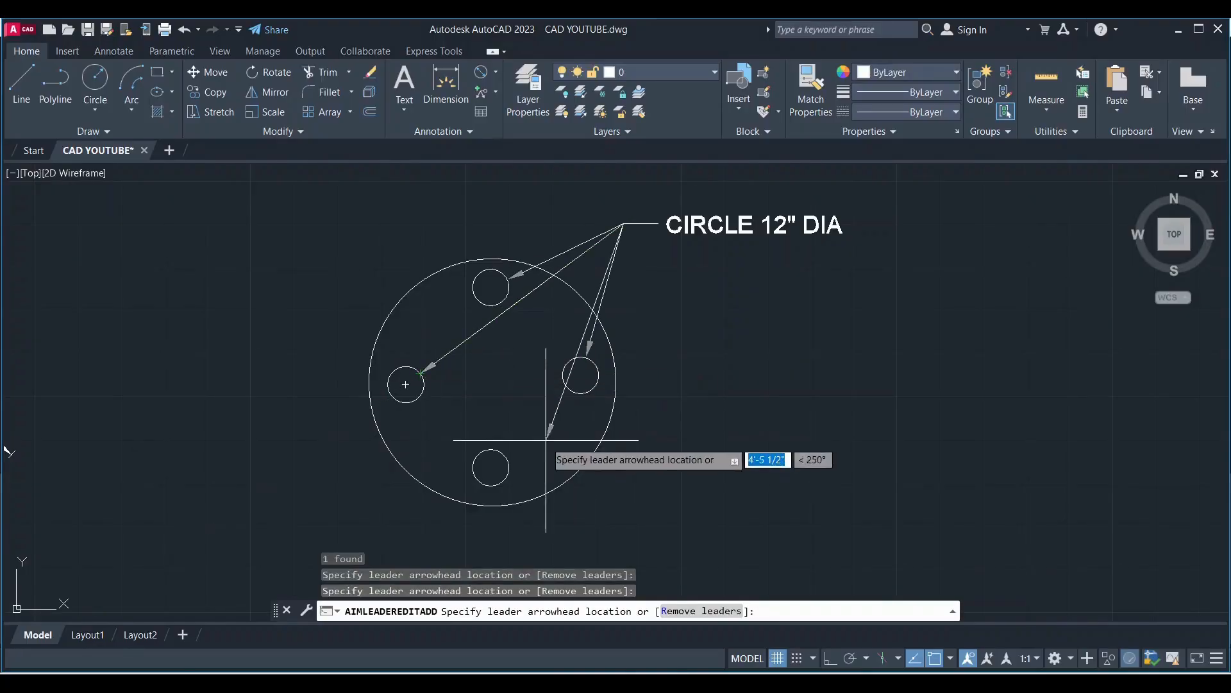
pyautogui.click(505, 447)
pyautogui.press('Escape')
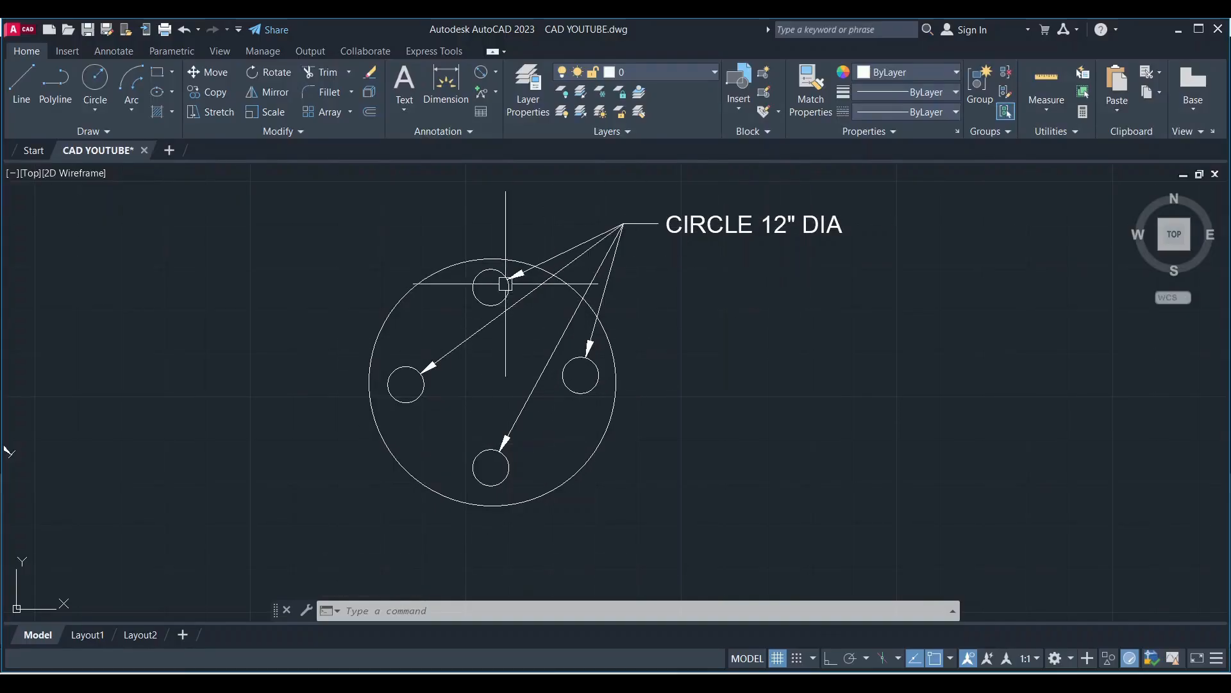
# Remove the leader line pointing to the lower small circle from the CIRCLE 12" DIA note.
pyautogui.scroll(-2, 417, 349)
pyautogui.scroll(5, 506, 310)
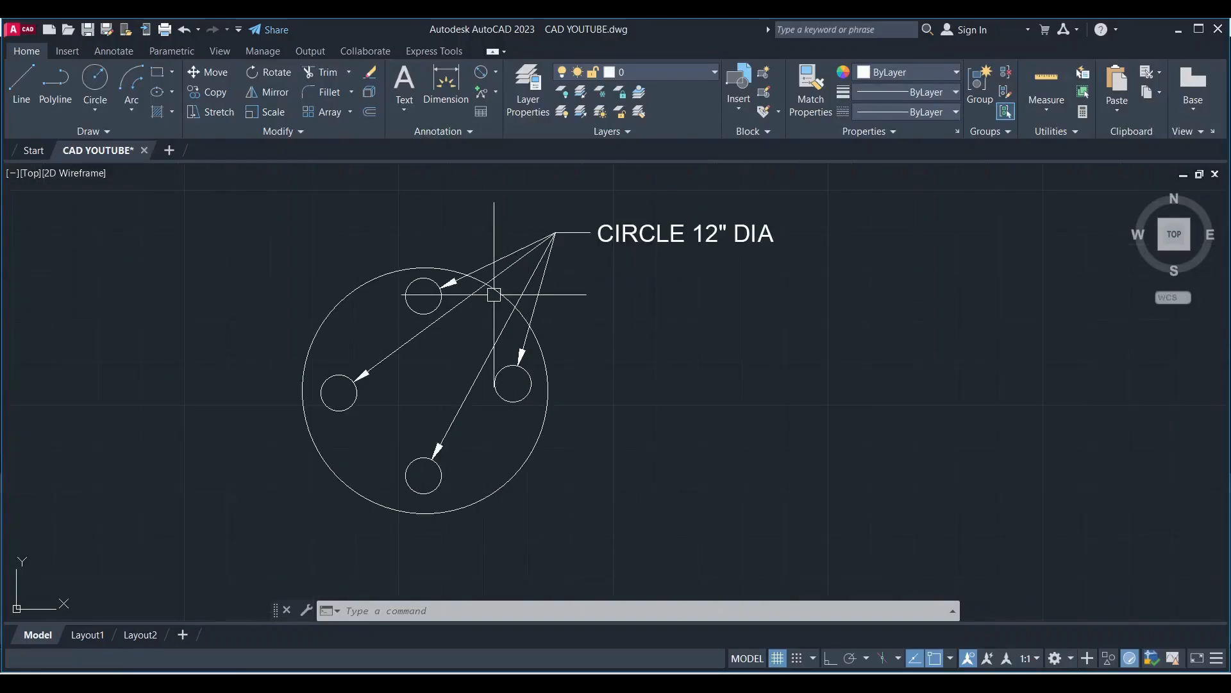
pyautogui.scroll(-2, 509, 309)
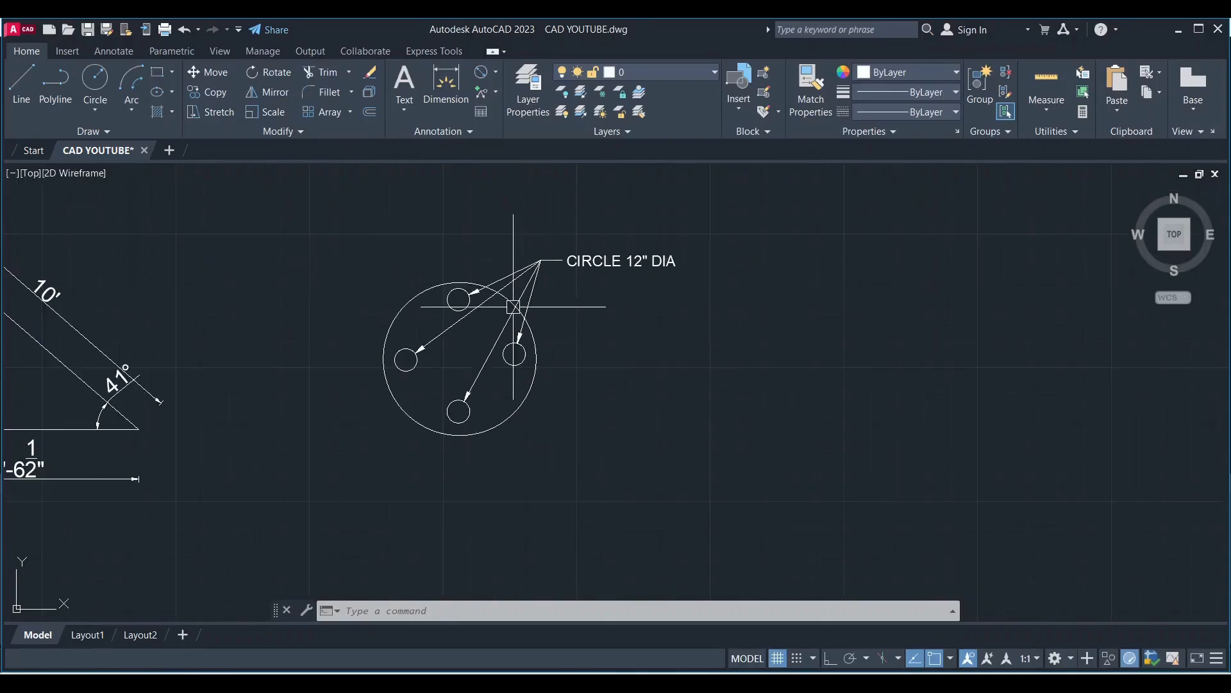
pyautogui.click(496, 93)
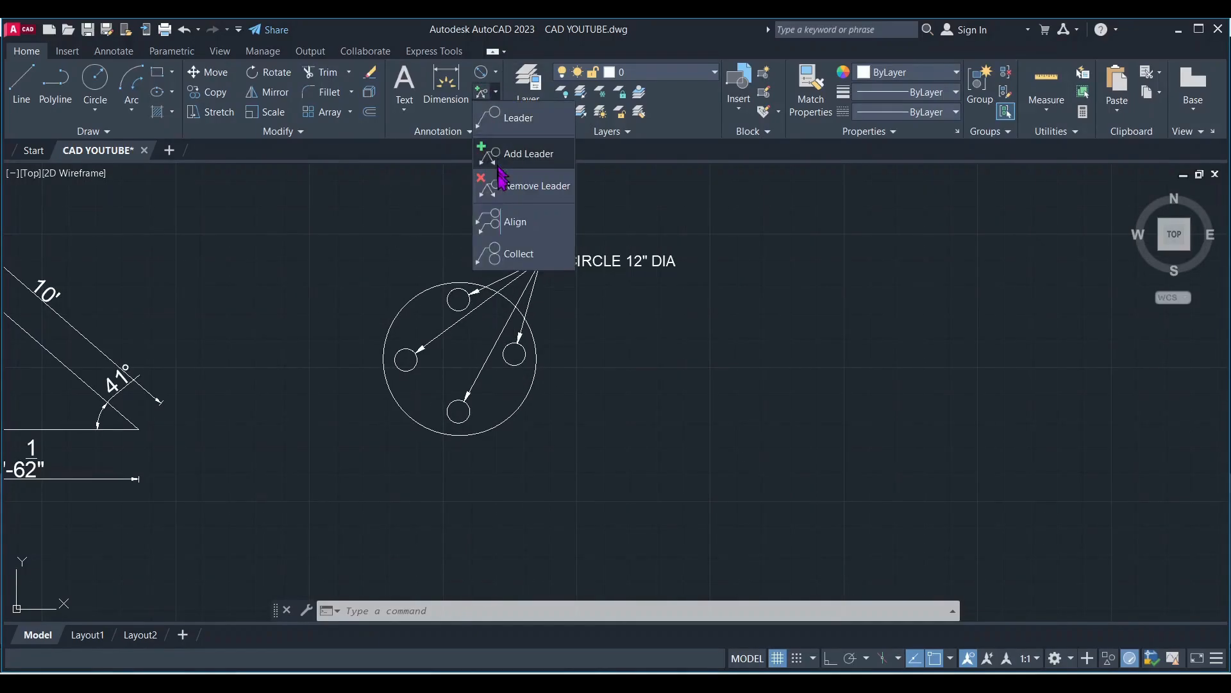
pyautogui.click(534, 192)
pyautogui.scroll(4, 569, 343)
pyautogui.scroll(-4, 580, 273)
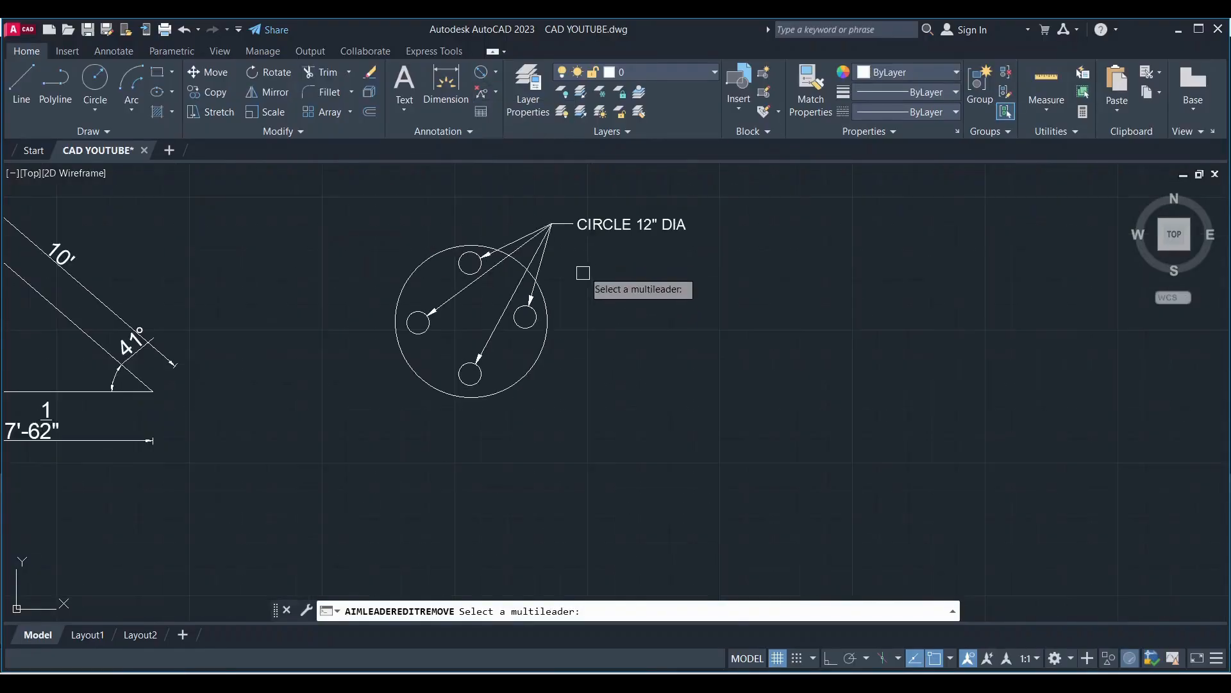
pyautogui.scroll(2, 651, 206)
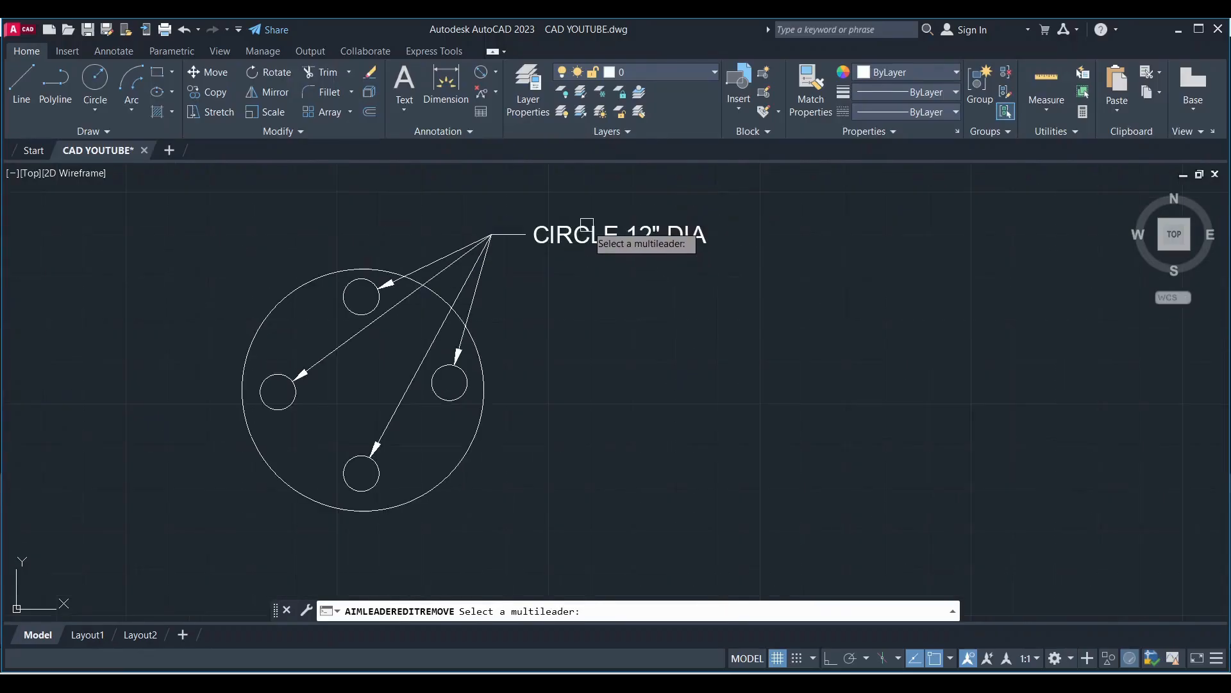
pyautogui.click(585, 229)
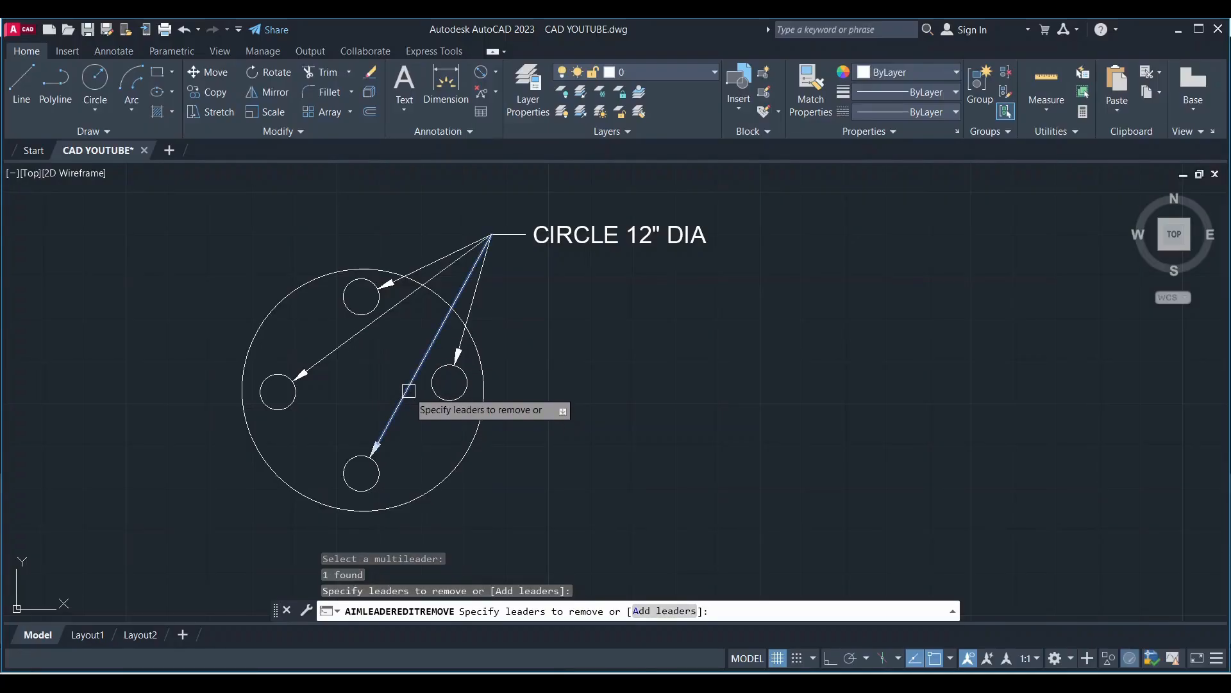
pyautogui.click(409, 390)
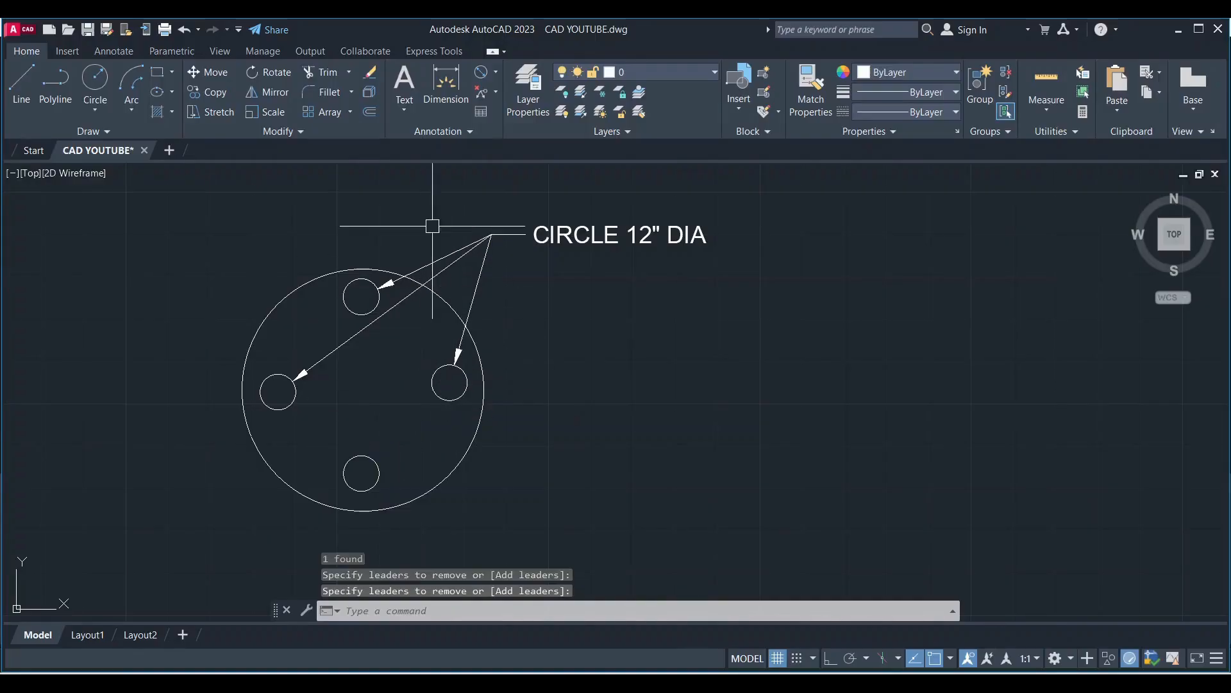
# Remove the leader line pointing to the left small circle from the CIRCLE 12" DIA note.
pyautogui.click(483, 96)
pyautogui.click(560, 232)
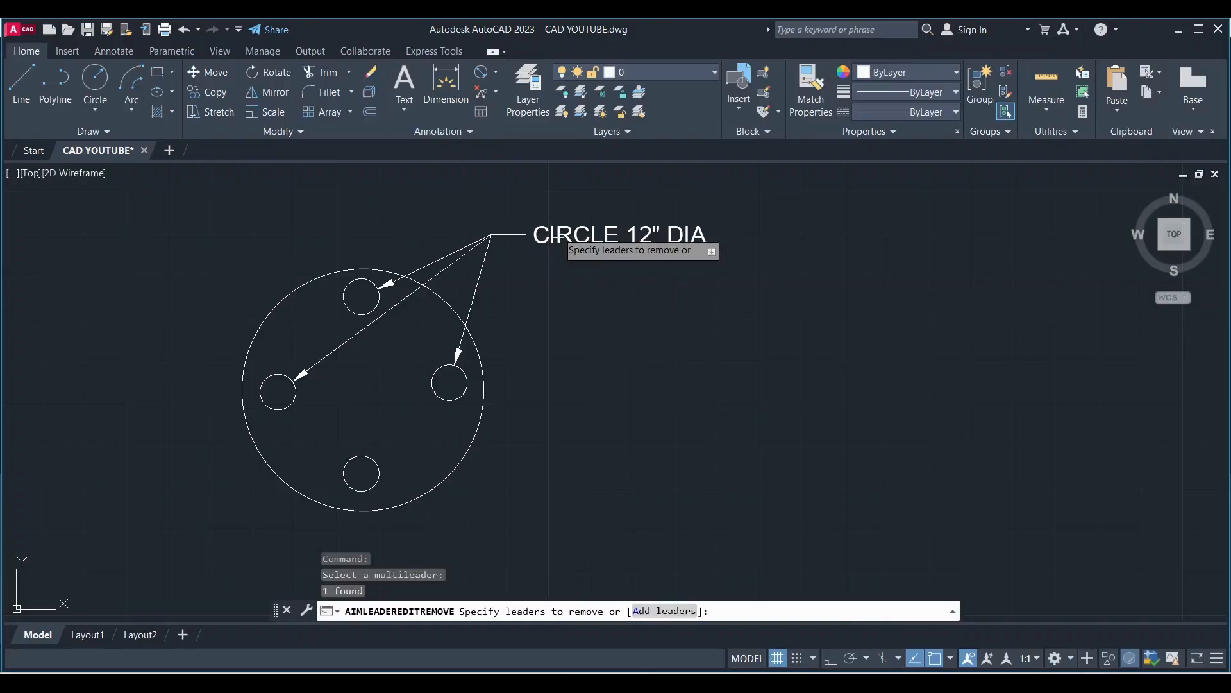
pyautogui.click(346, 346)
pyautogui.press('Return')
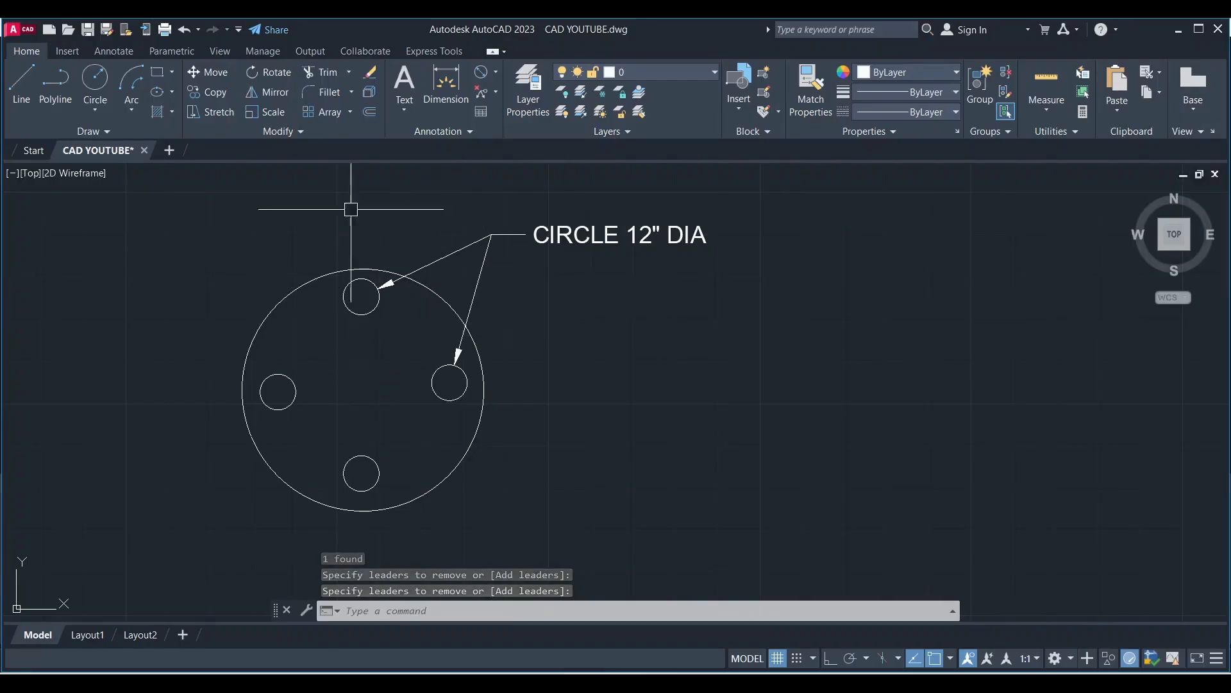
# Add leader lines from the CIRCLE 12" DIA note to the lower and left small circles again.
pyautogui.click(497, 93)
pyautogui.click(539, 159)
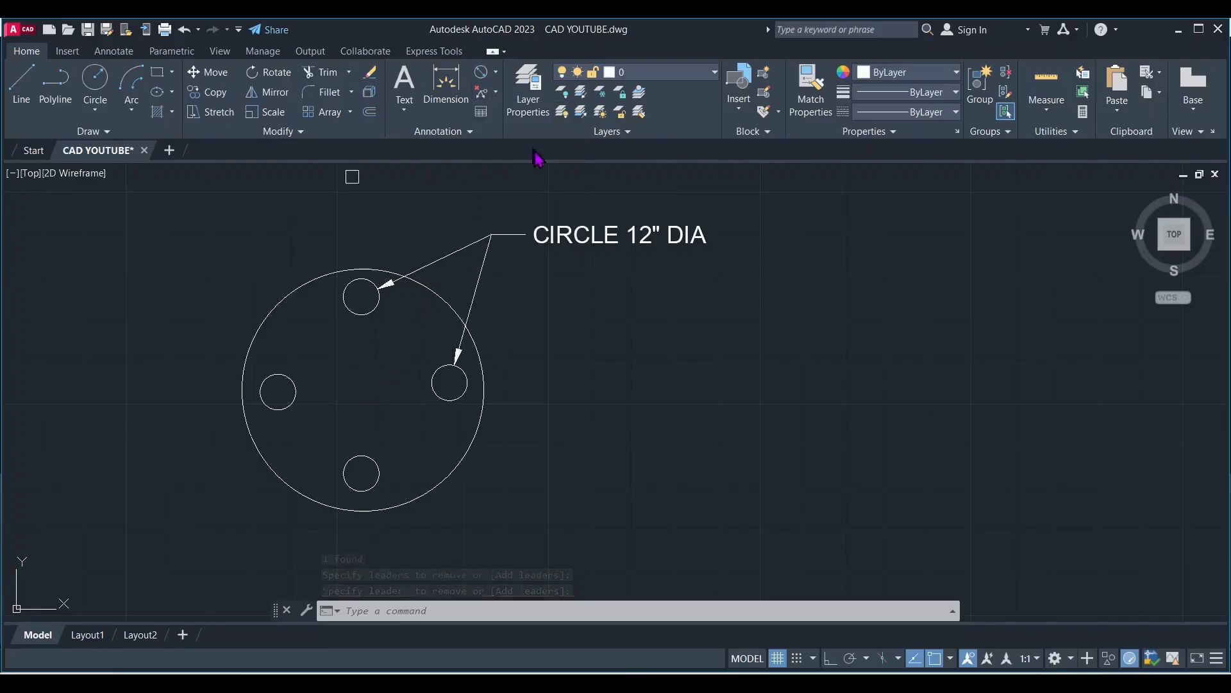
pyautogui.click(591, 240)
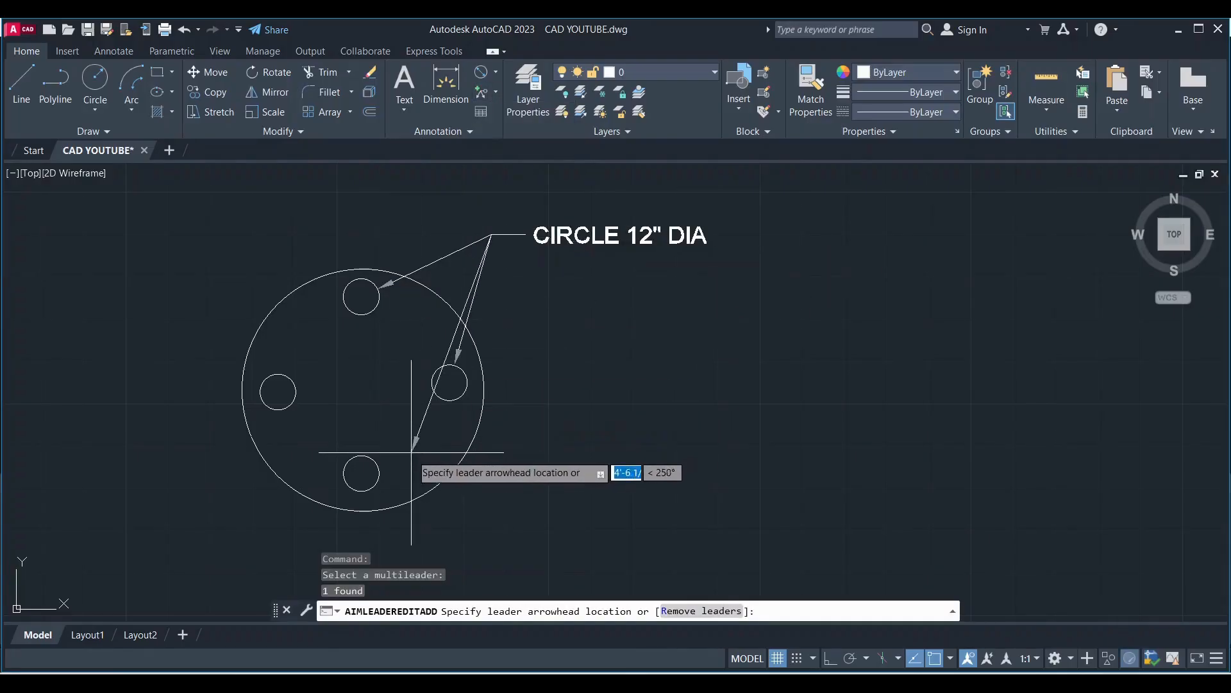
pyautogui.click(292, 381)
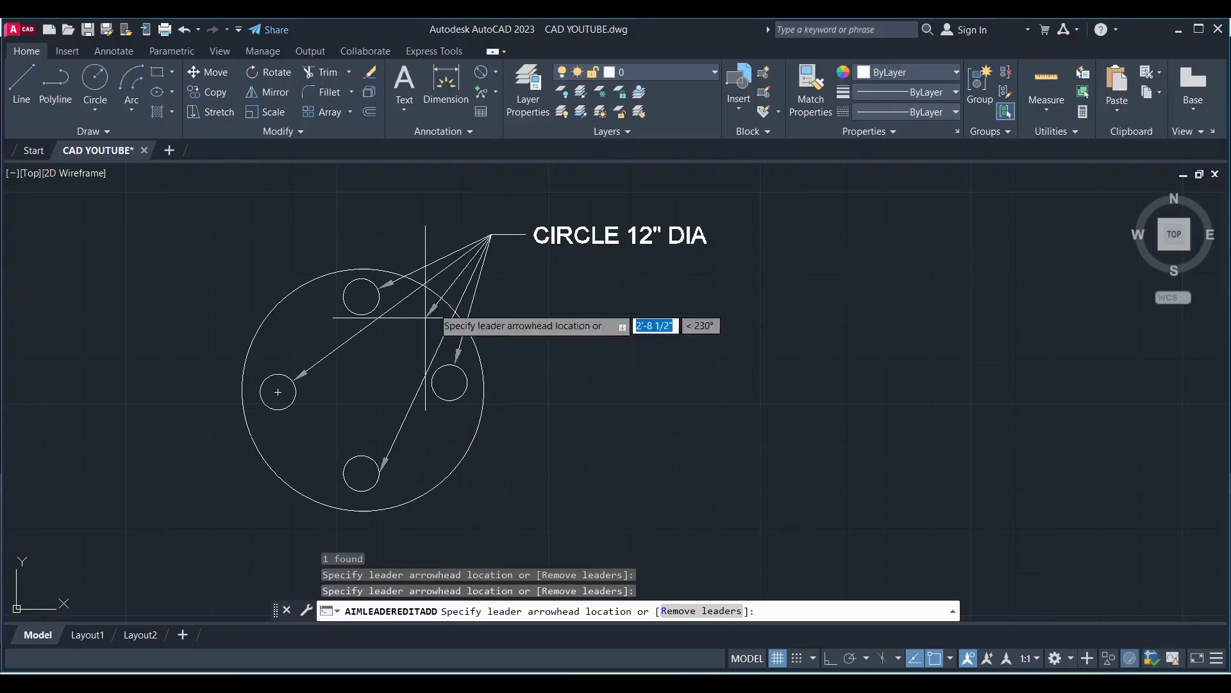
pyautogui.press('Escape')
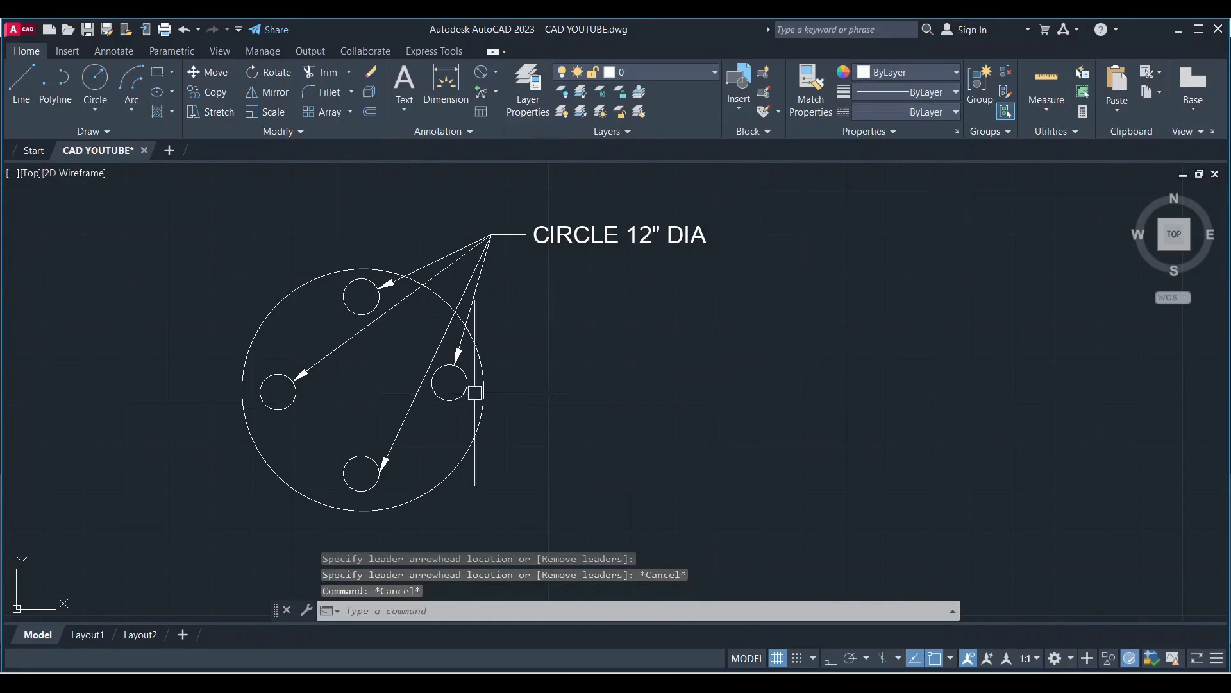
# Examine the CIVIL revision table as the sample layout for a new table.
pyautogui.scroll(-2, 295, 329)
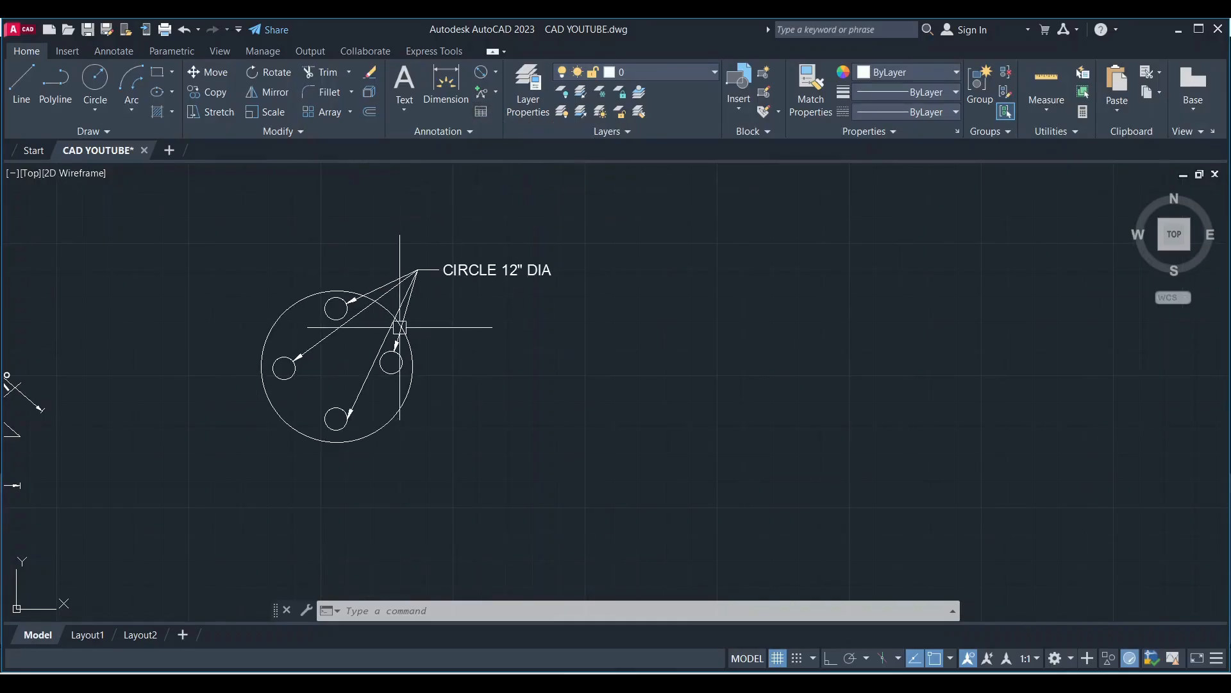
pyautogui.scroll(-3, 424, 314)
pyautogui.scroll(-3, 393, 349)
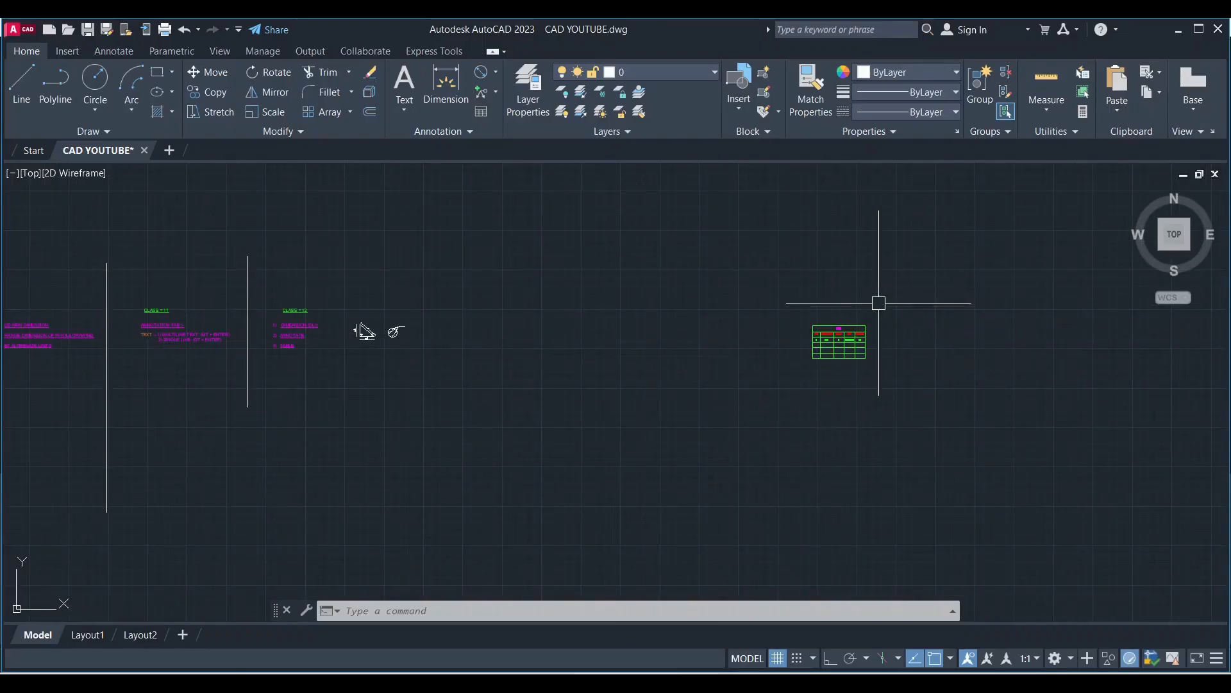
pyautogui.scroll(5, 923, 320)
pyautogui.scroll(2, 750, 450)
pyautogui.moveTo(703, 503); pyautogui.dragTo(718, 450, button='middle')
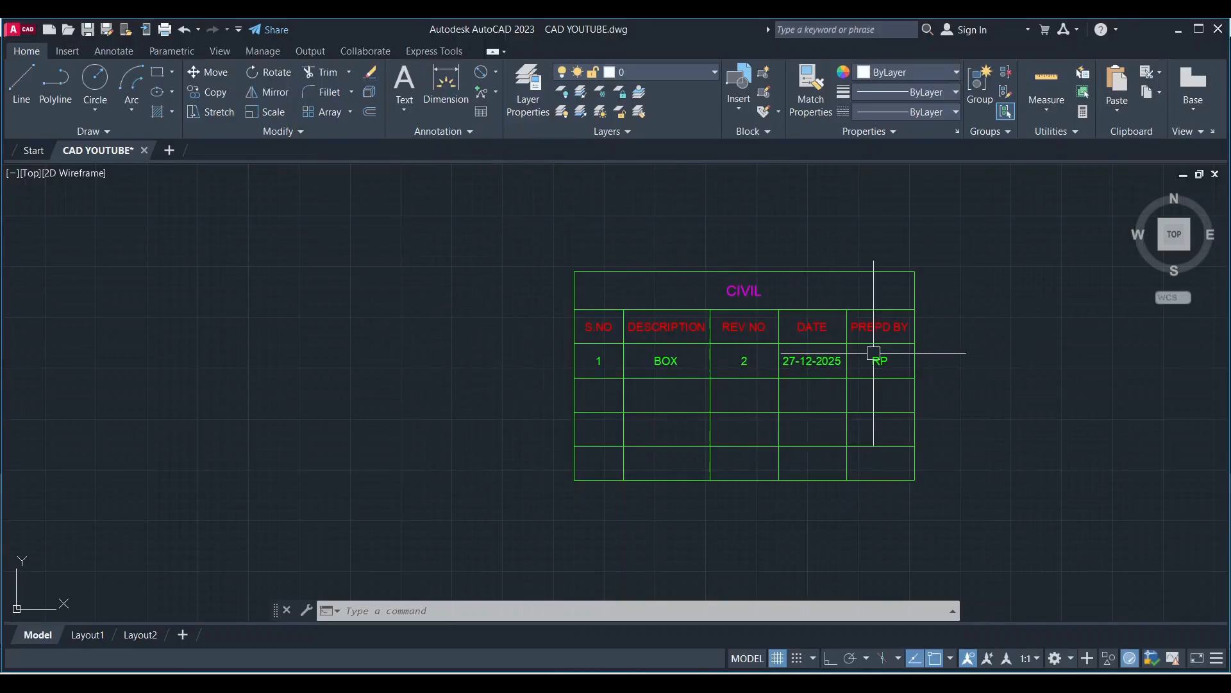
pyautogui.scroll(-2, 708, 334)
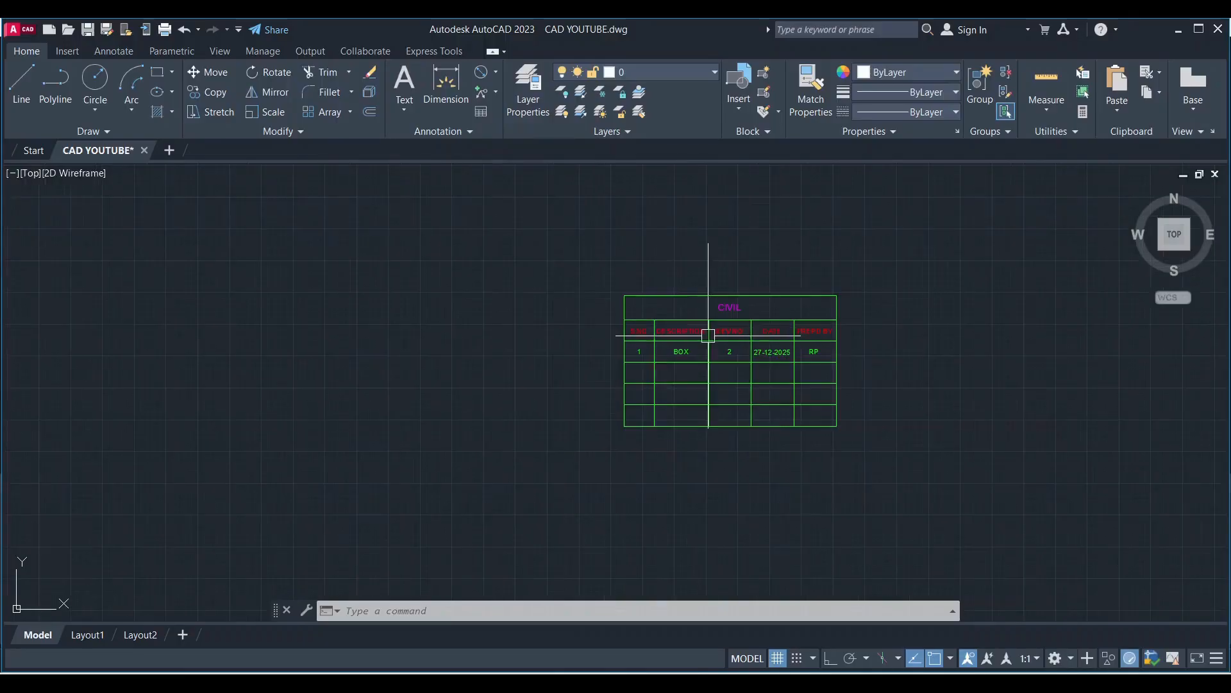
# Insert an empty table with 5 columns, 7 data rows and a 2-line row height beside the CIVIL table, leaving its title blank.
pyautogui.click(481, 113)
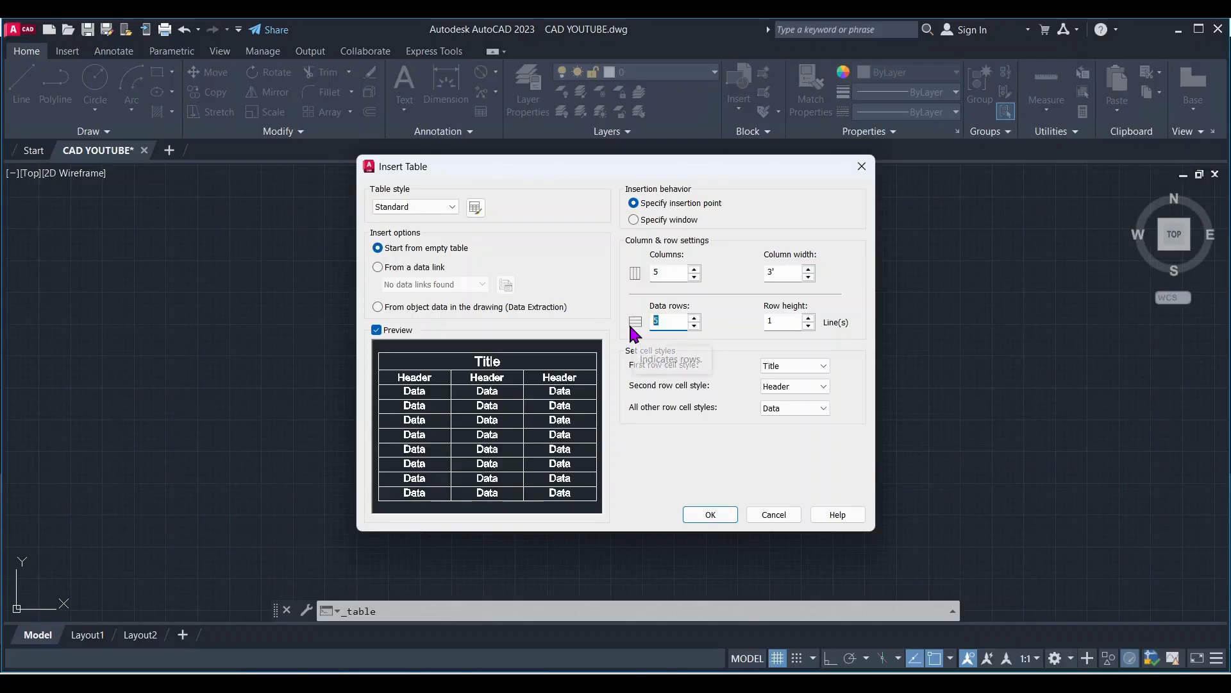
pyautogui.write('7')
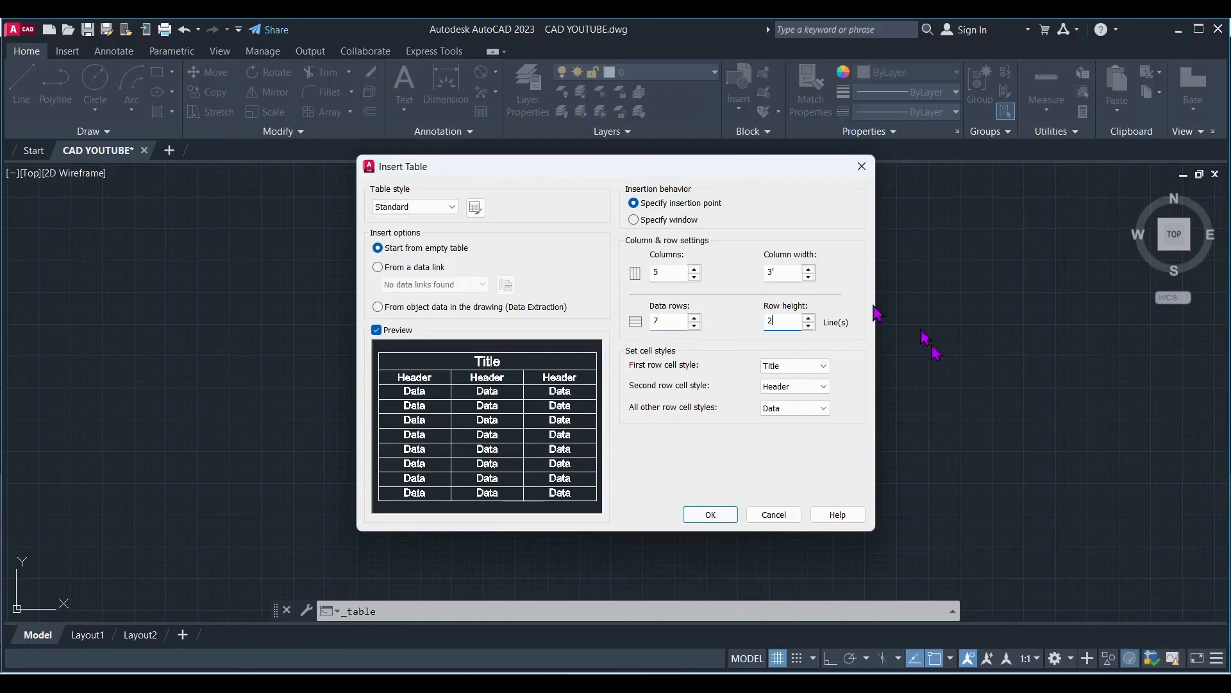
pyautogui.click(710, 519)
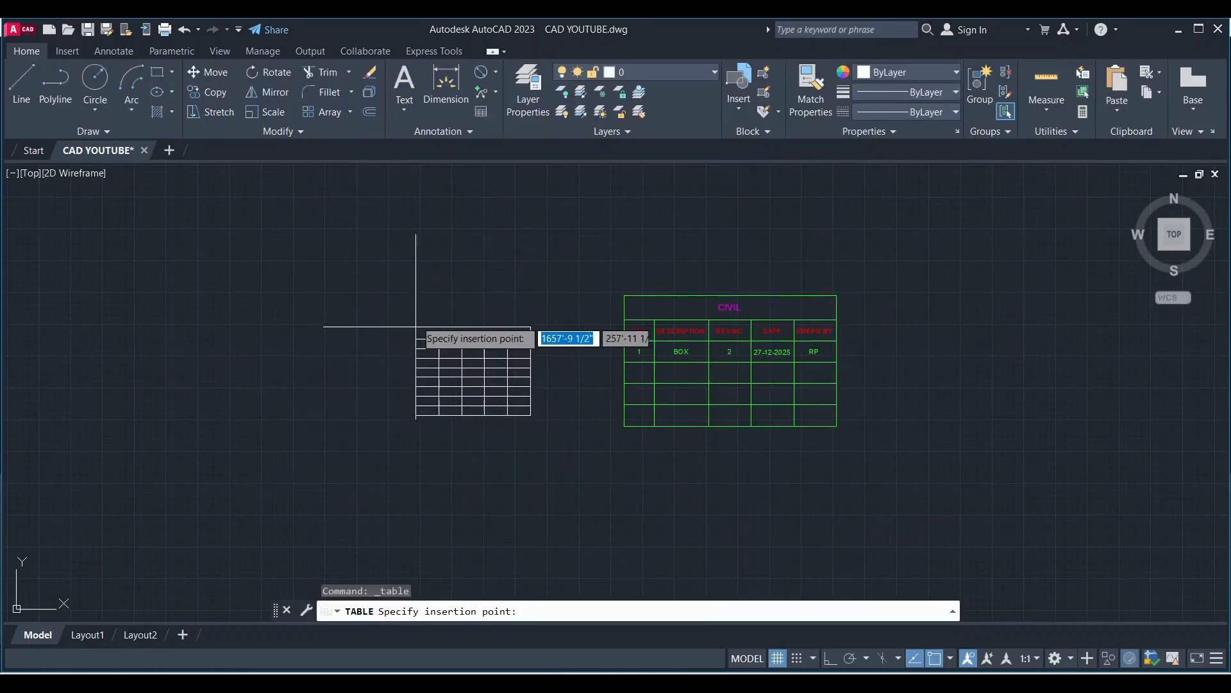
pyautogui.click(420, 297)
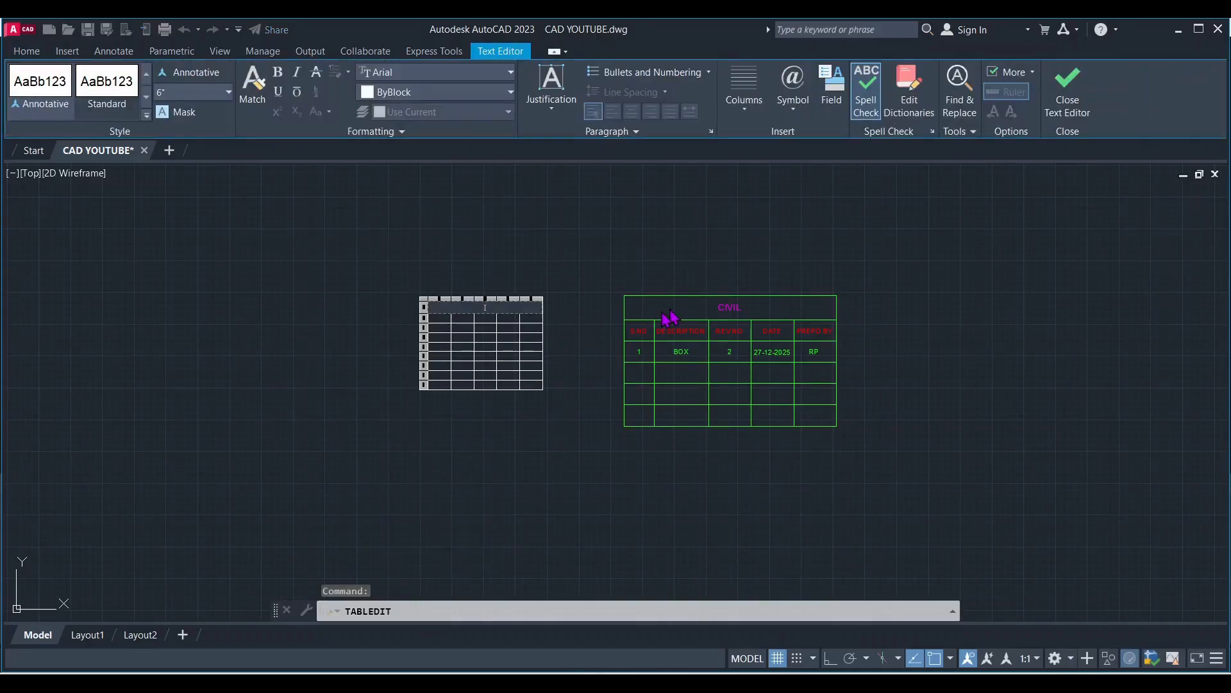
pyautogui.click(588, 236)
pyautogui.scroll(4, 495, 360)
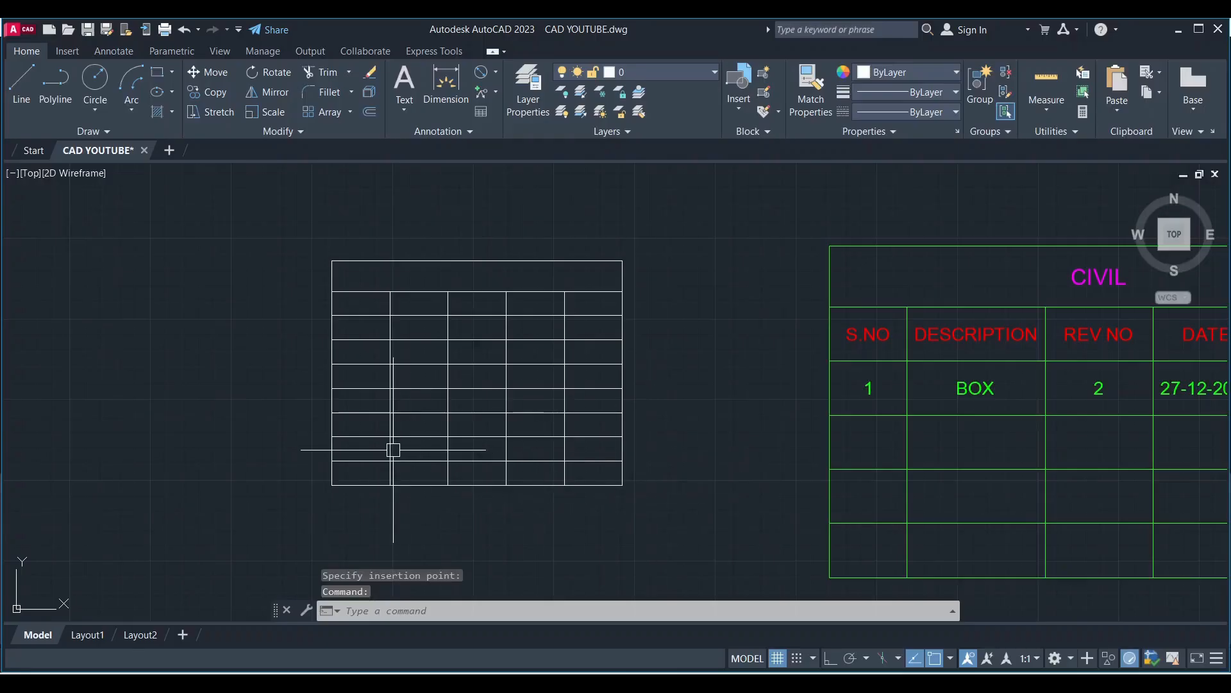
pyautogui.scroll(-2, 393, 421)
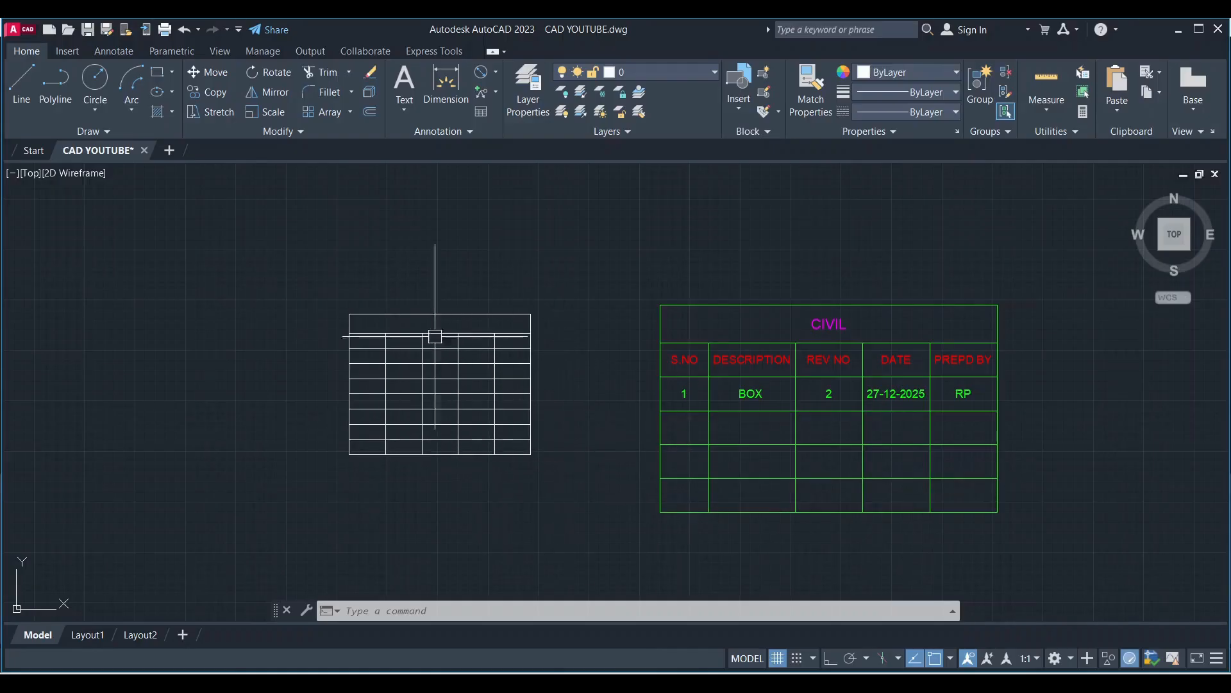
# Inspect the outer border lines of the CIVIL table by selecting them, and clear the selection.
pyautogui.click(1007, 525)
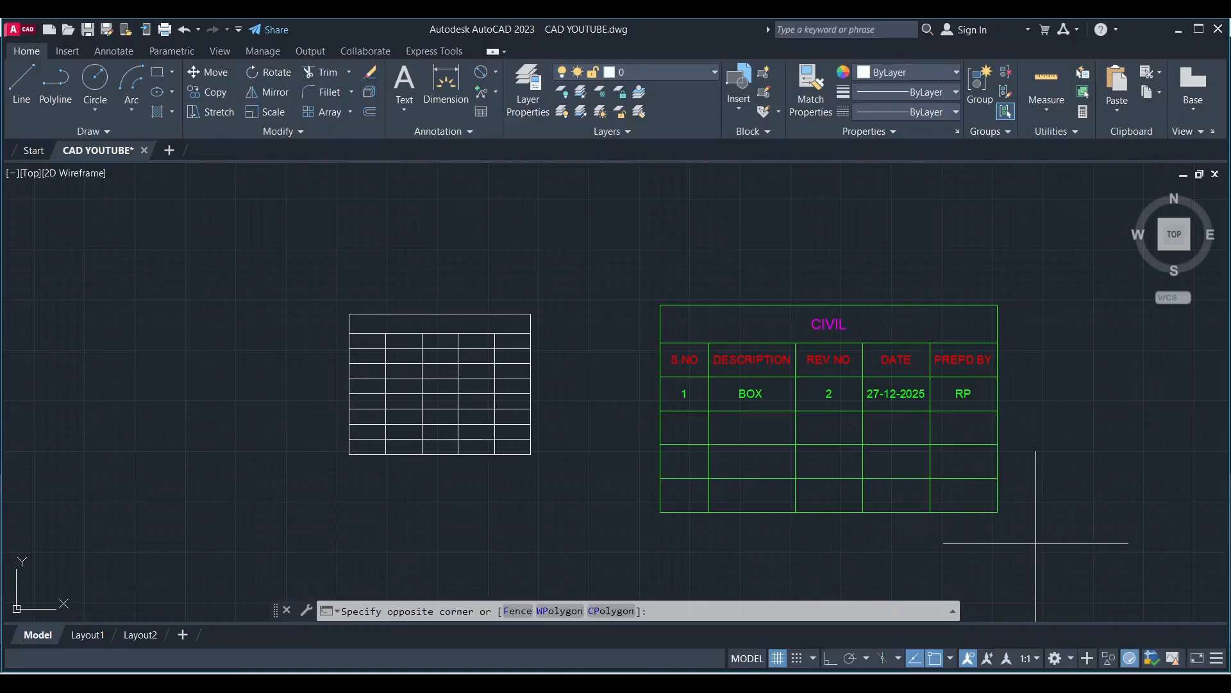
pyautogui.click(939, 504)
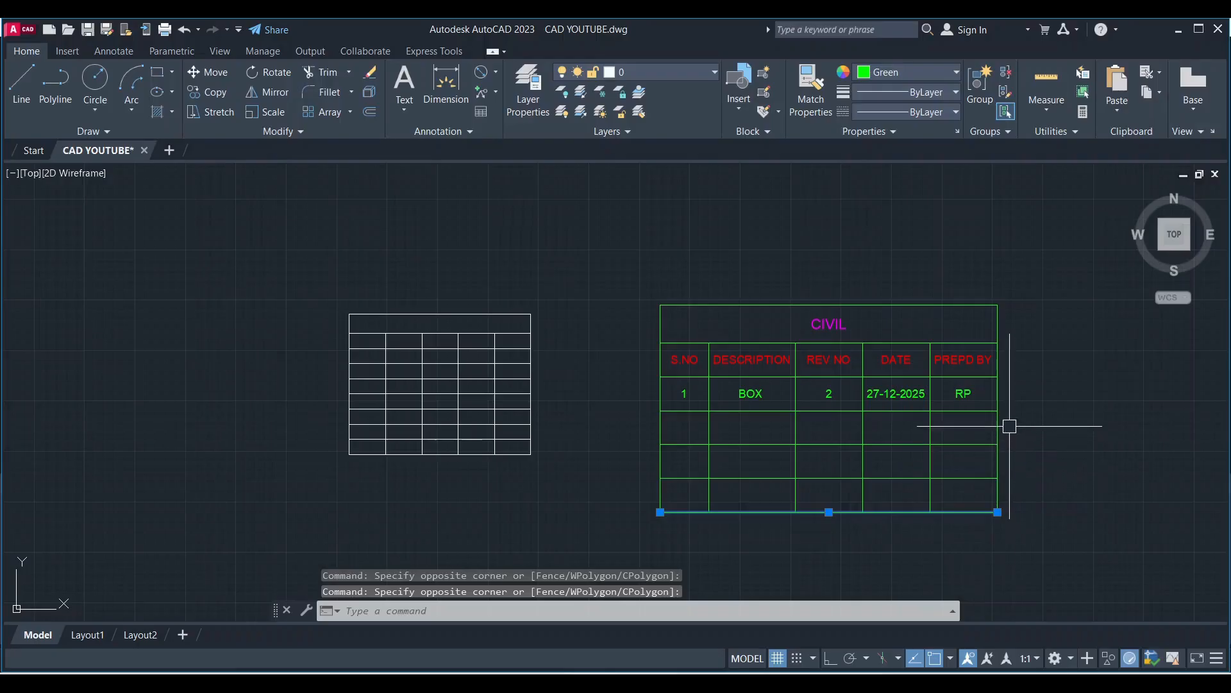
pyautogui.click(998, 319)
pyautogui.click(939, 302)
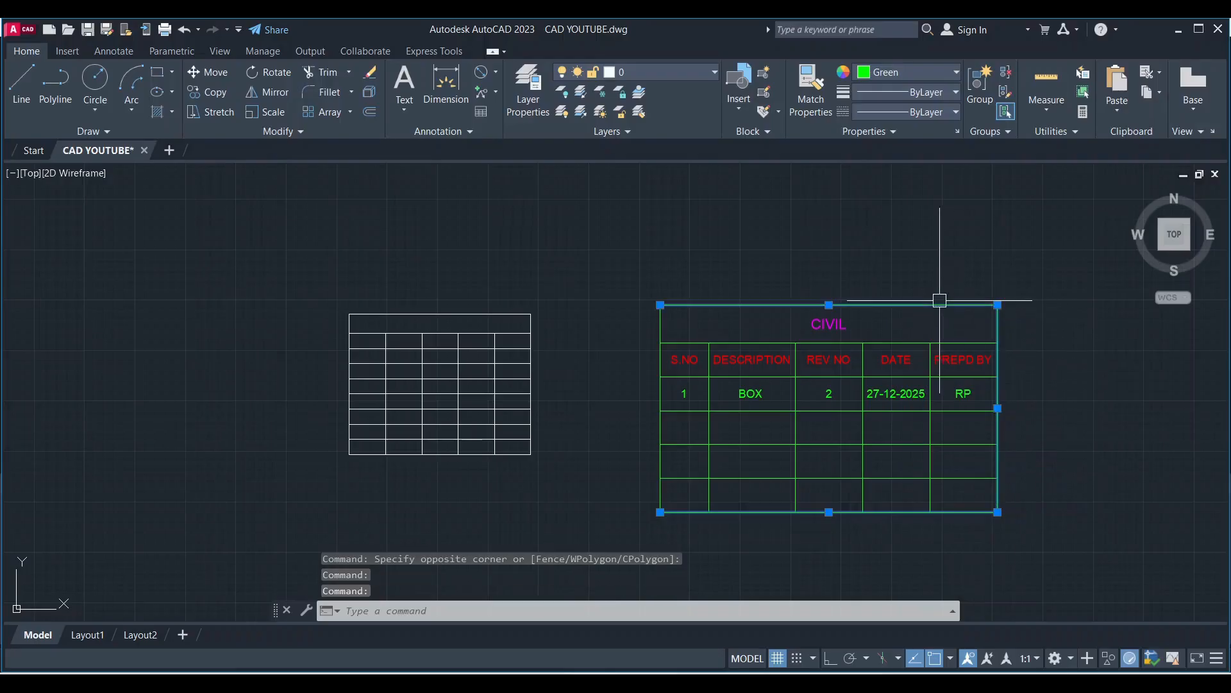
pyautogui.click(660, 403)
pyautogui.press('Escape')
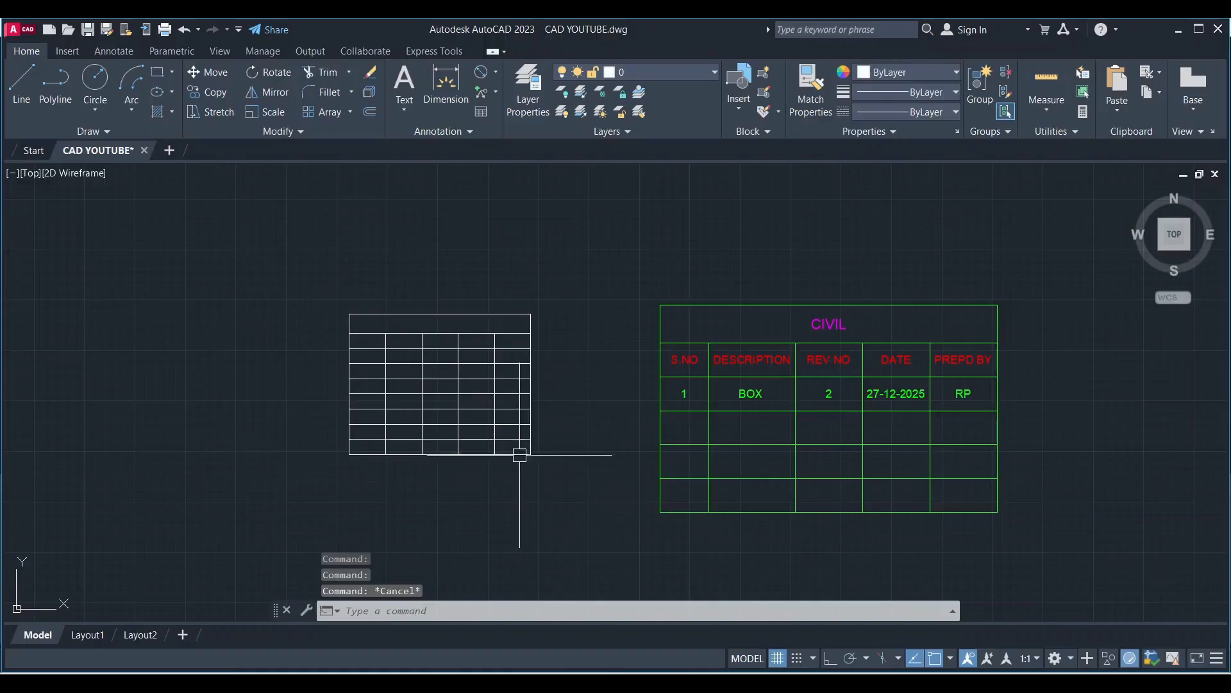
# Enlarge the empty table by uniformly stretching its width and height from its lower-right corner.
pyautogui.scroll(2, 519, 454)
pyautogui.click(519, 462)
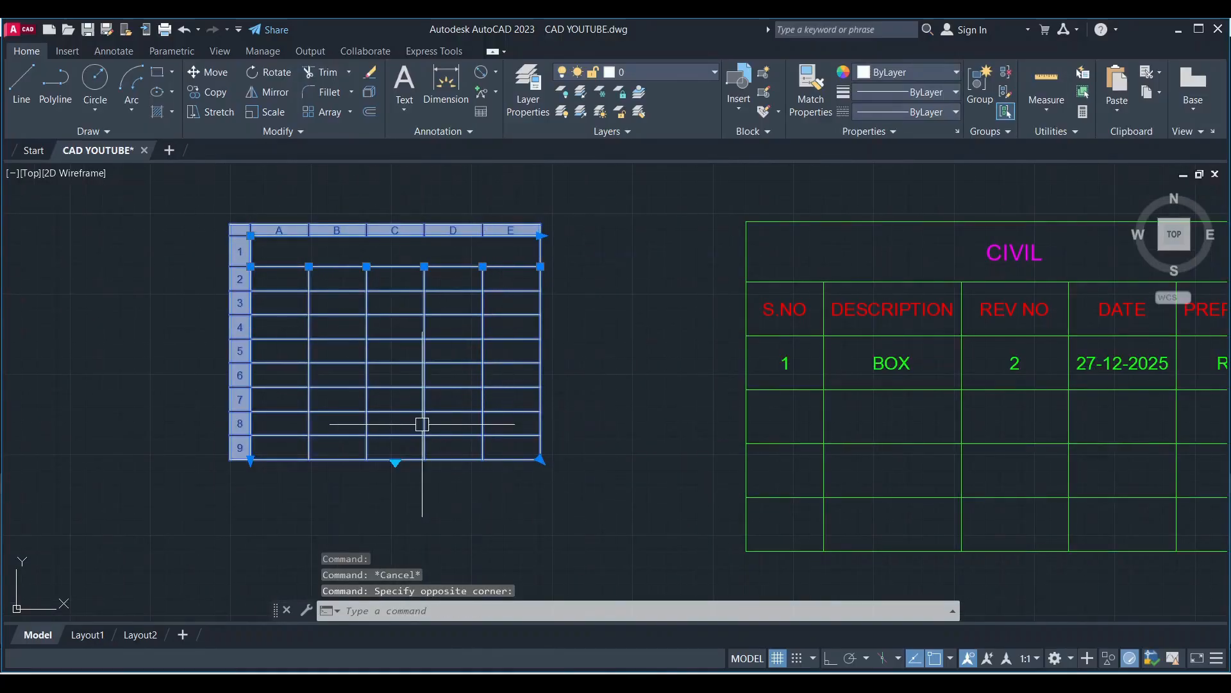
pyautogui.scroll(-2, 814, 340)
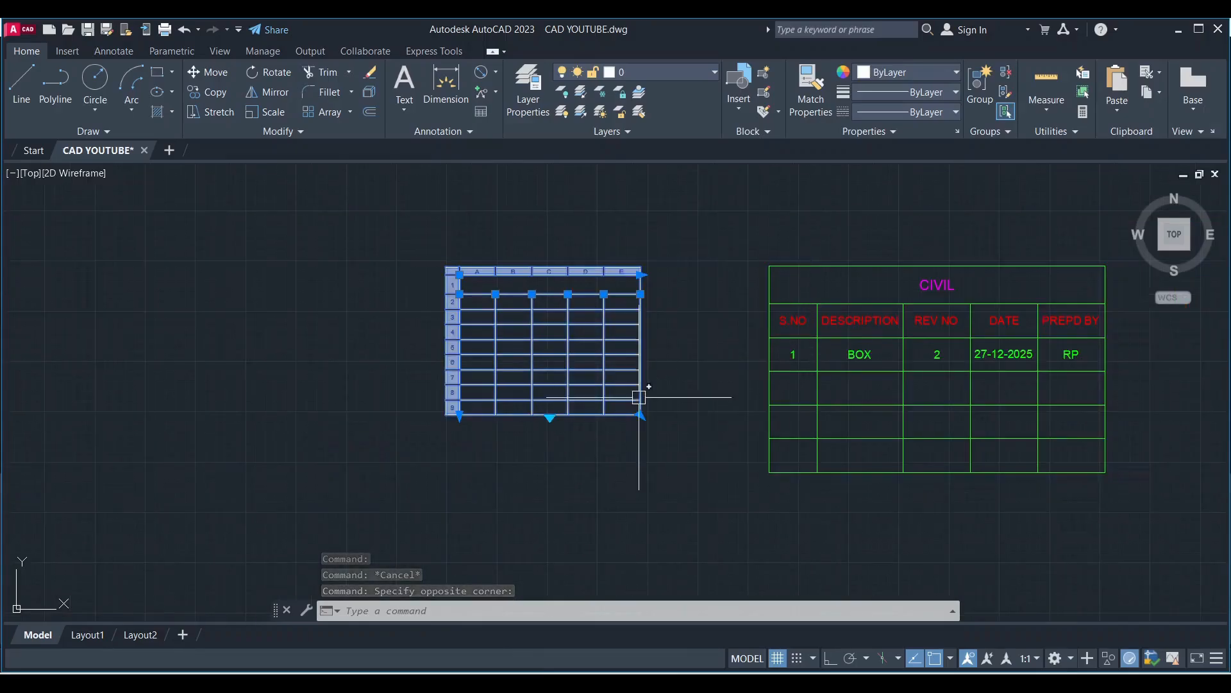
pyautogui.scroll(2, 671, 456)
pyautogui.scroll(-2, 604, 481)
pyautogui.scroll(2, 588, 423)
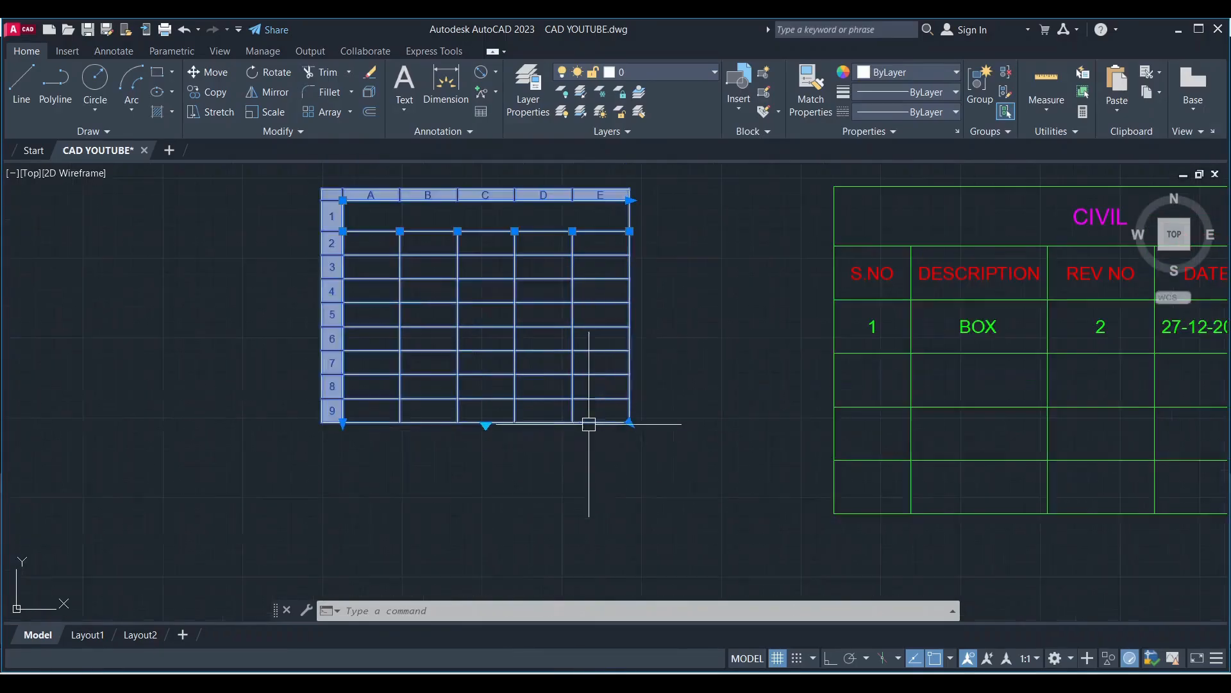
pyautogui.click(630, 422)
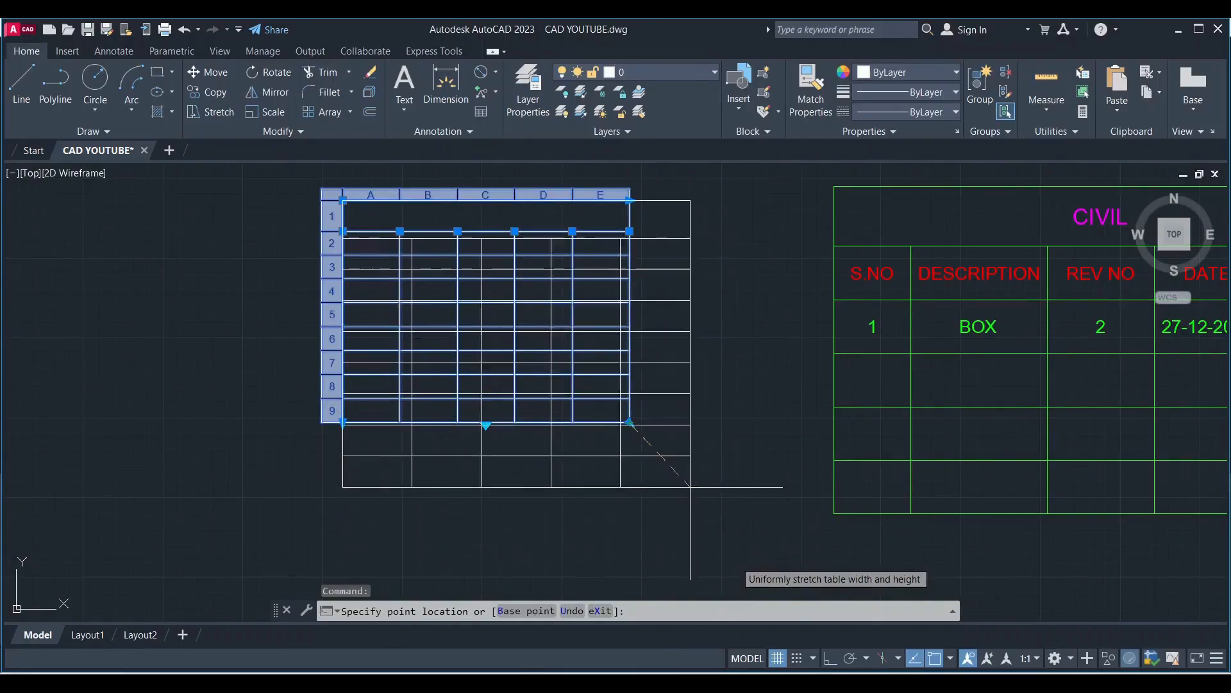
pyautogui.scroll(-2, 730, 506)
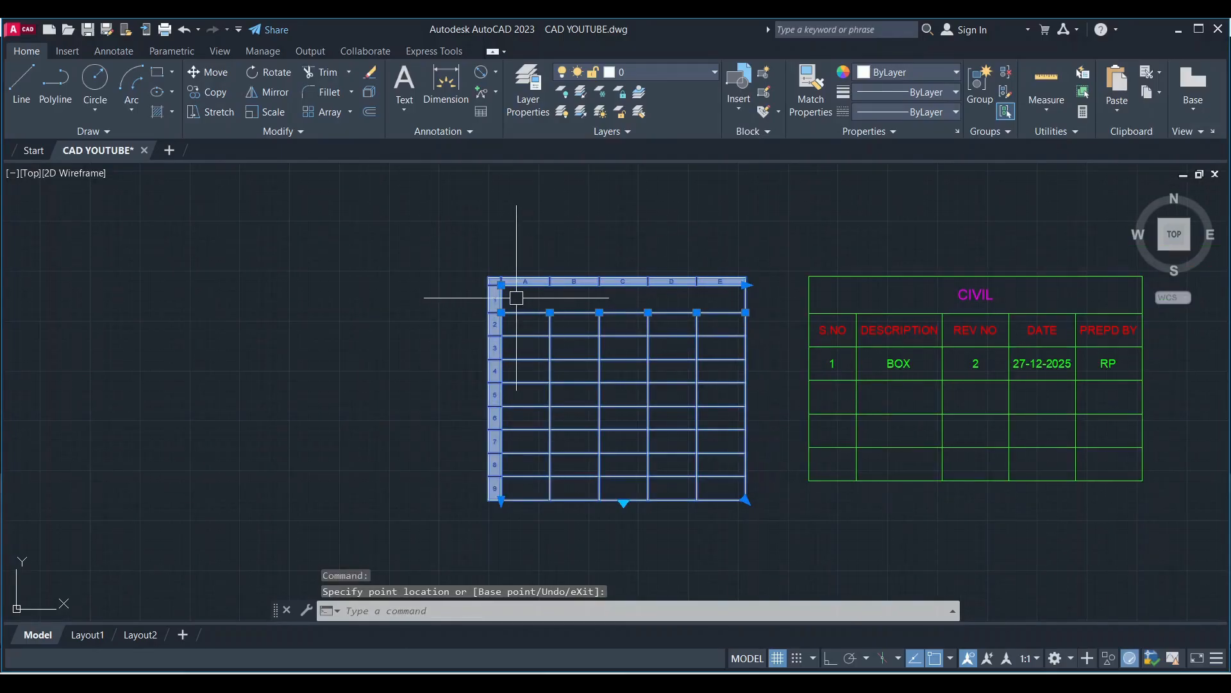
# Move the empty table up and away from the CIVIL table, and uniformly stretch its width toward the CIVIL table.
pyautogui.click(500, 284)
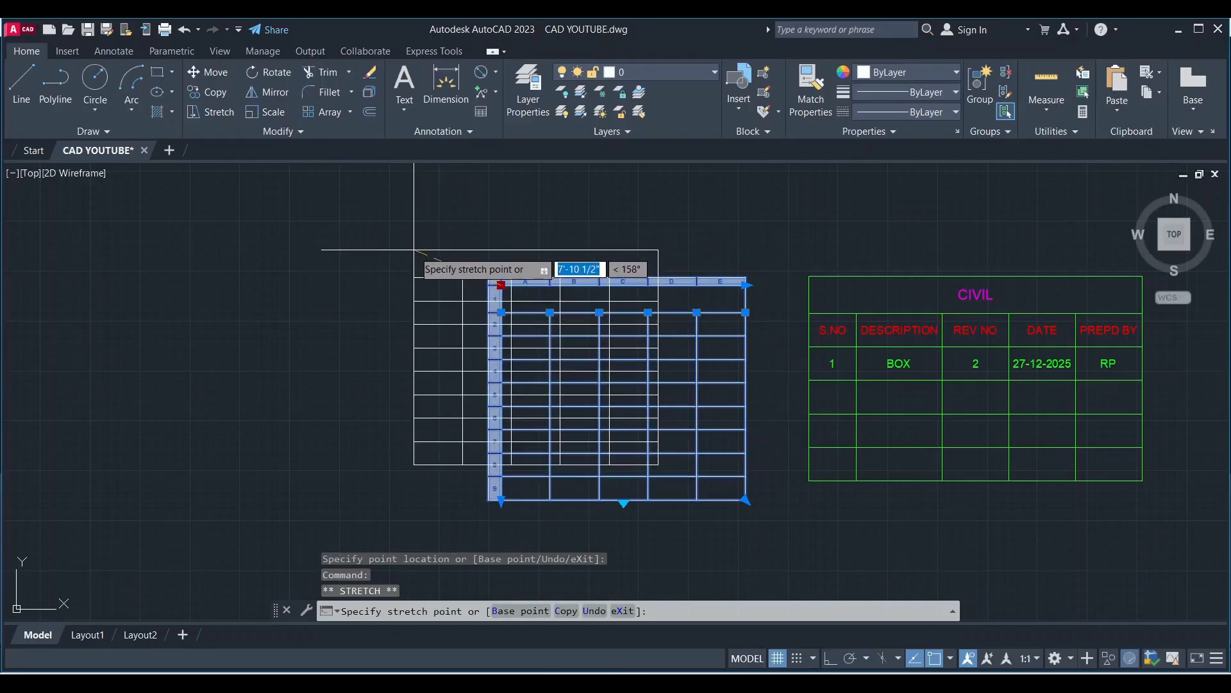
pyautogui.click(389, 249)
pyautogui.click(633, 249)
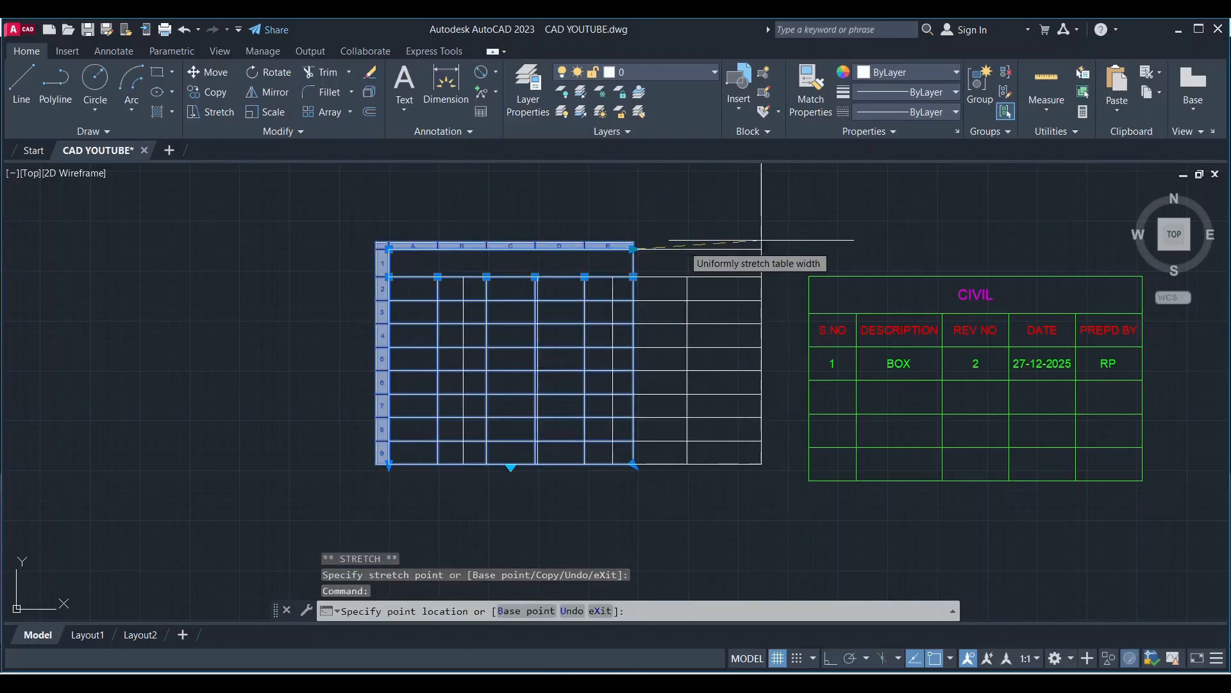
pyautogui.click(742, 234)
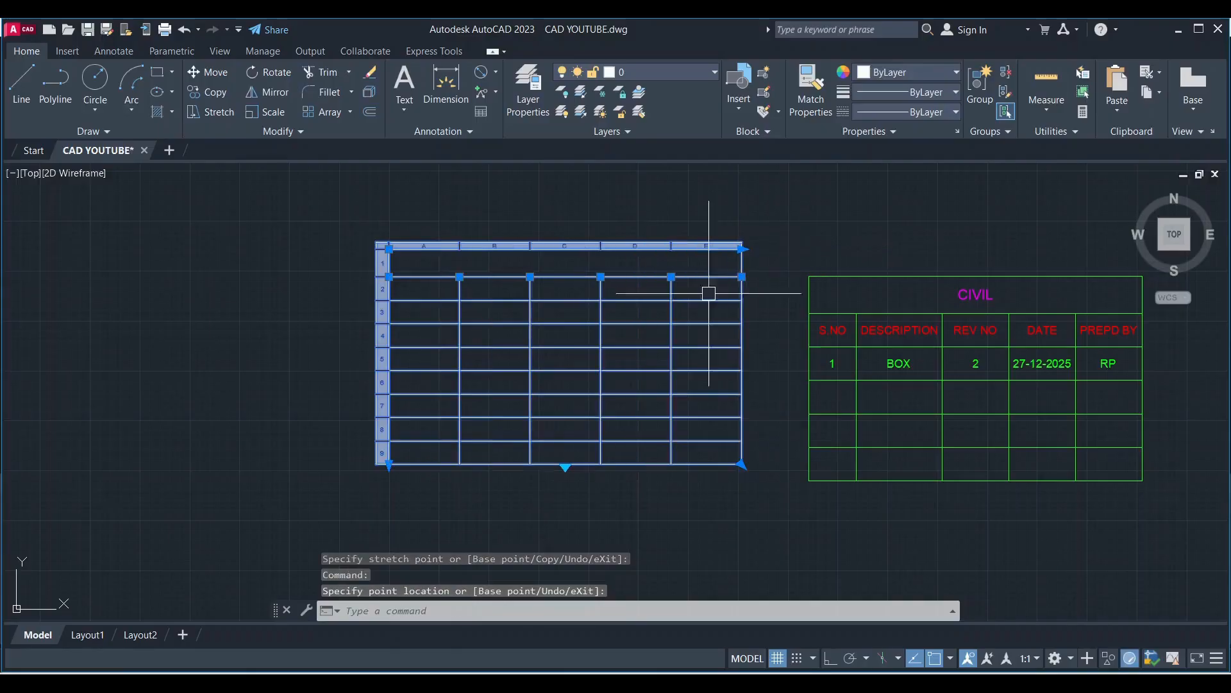
# Uniformly stretch the empty table's height downward and clear the selection.
pyautogui.click(389, 463)
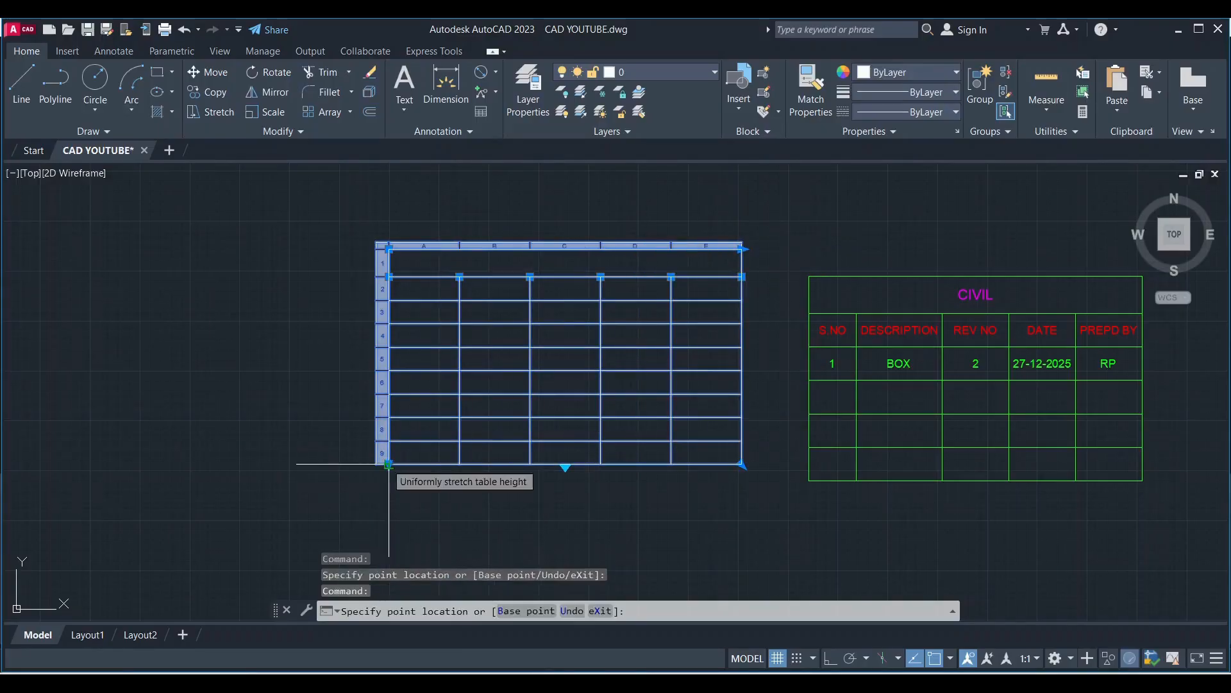
pyautogui.click(389, 538)
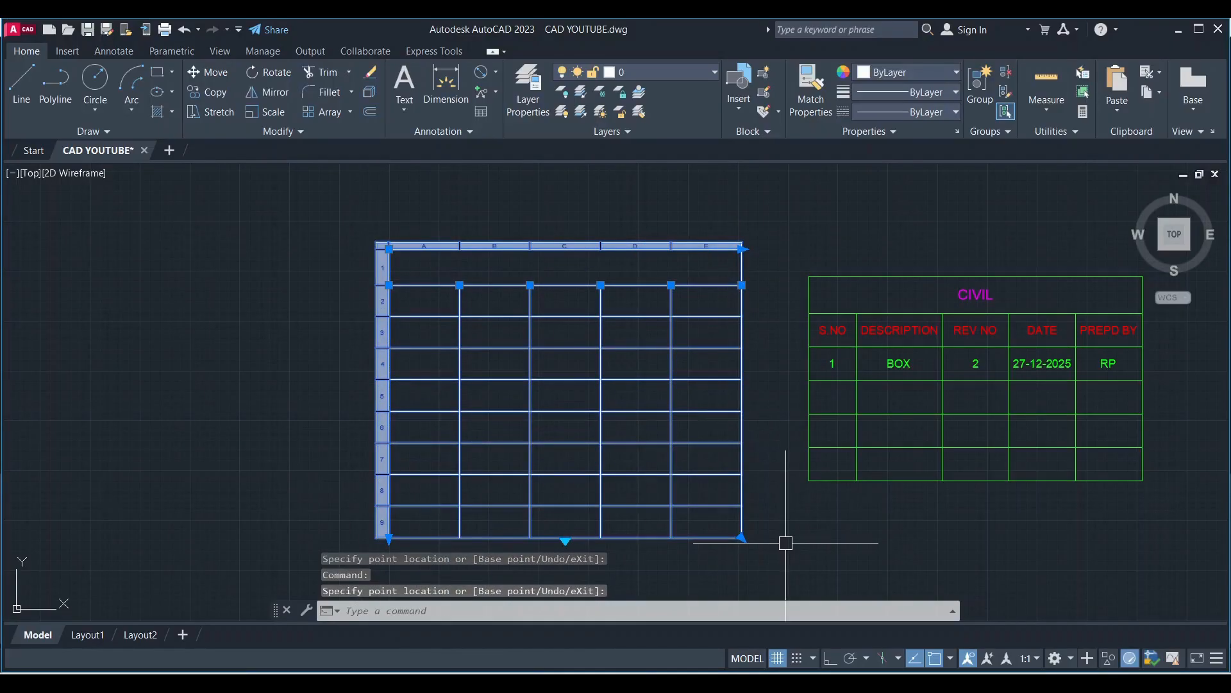
pyautogui.press('Escape')
# Narrow column A of the empty table to about half its width by moving the boundary between columns A and B.
pyautogui.scroll(-4, 377, 344)
pyautogui.scroll(4, 449, 333)
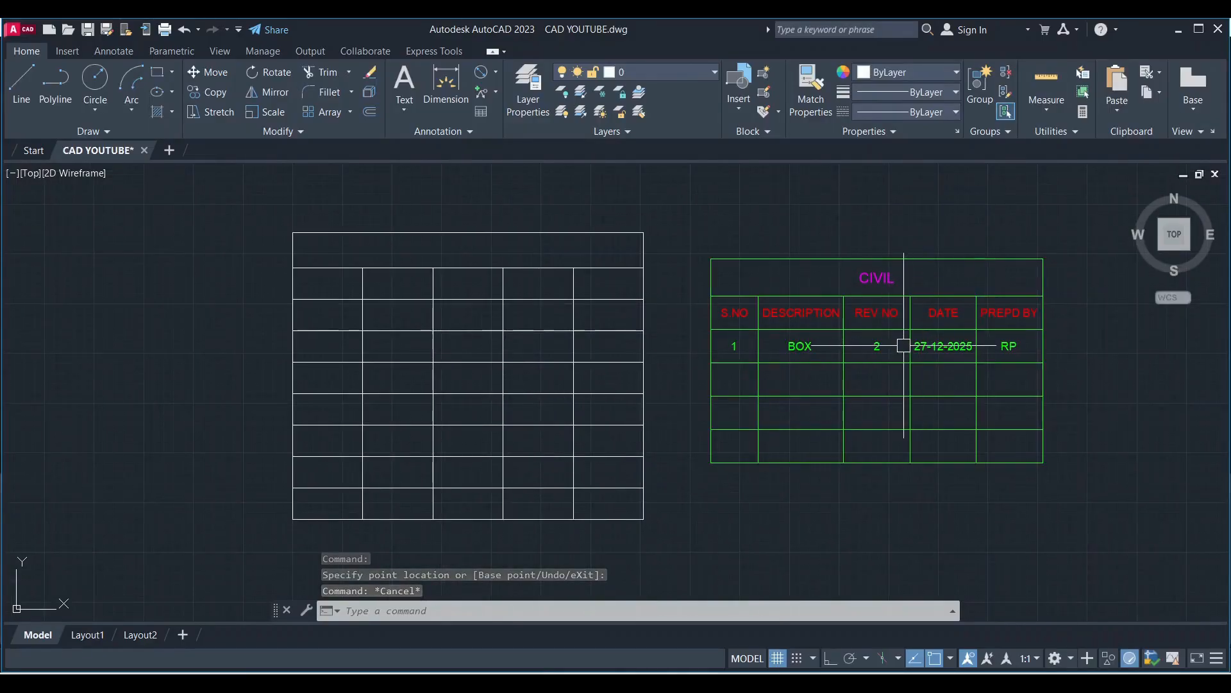
pyautogui.scroll(2, 384, 302)
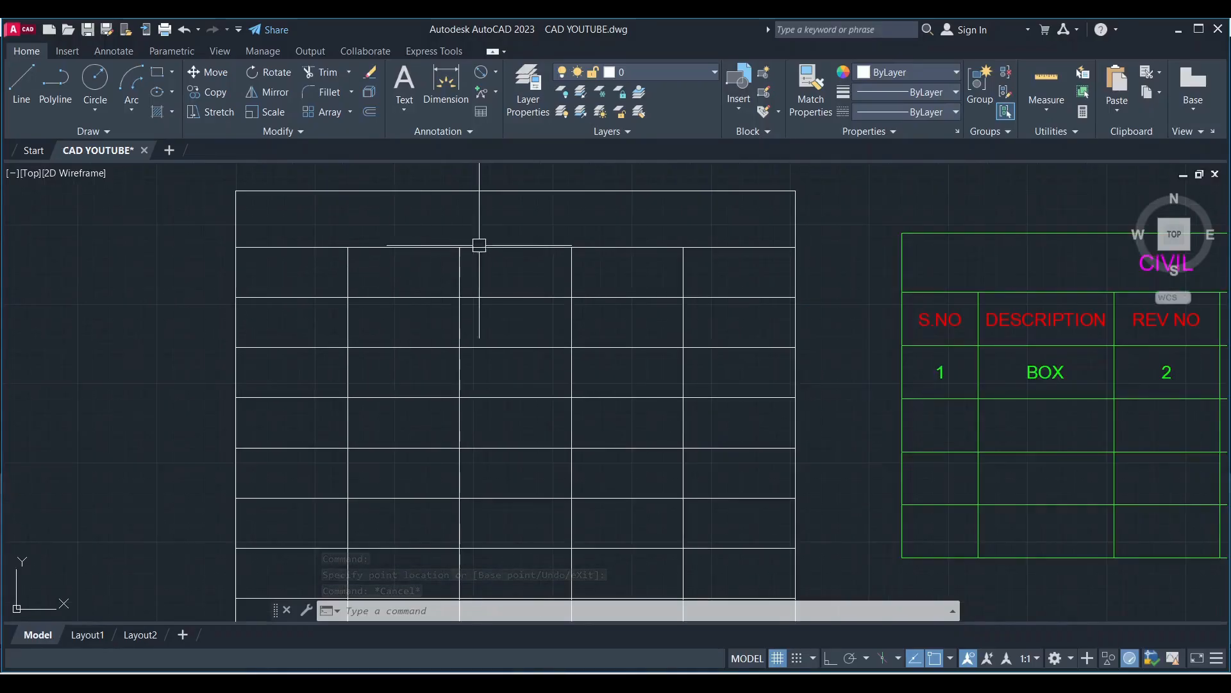
pyautogui.scroll(-4, 438, 282)
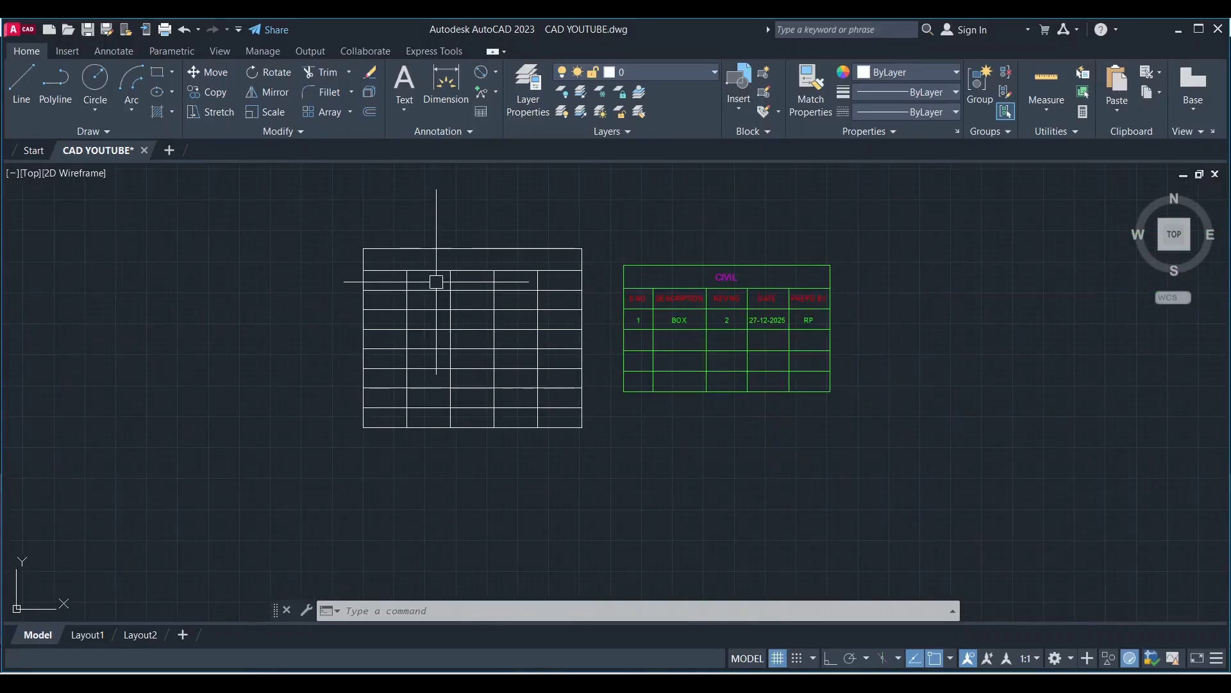
pyautogui.click(386, 271)
pyautogui.scroll(2, 430, 281)
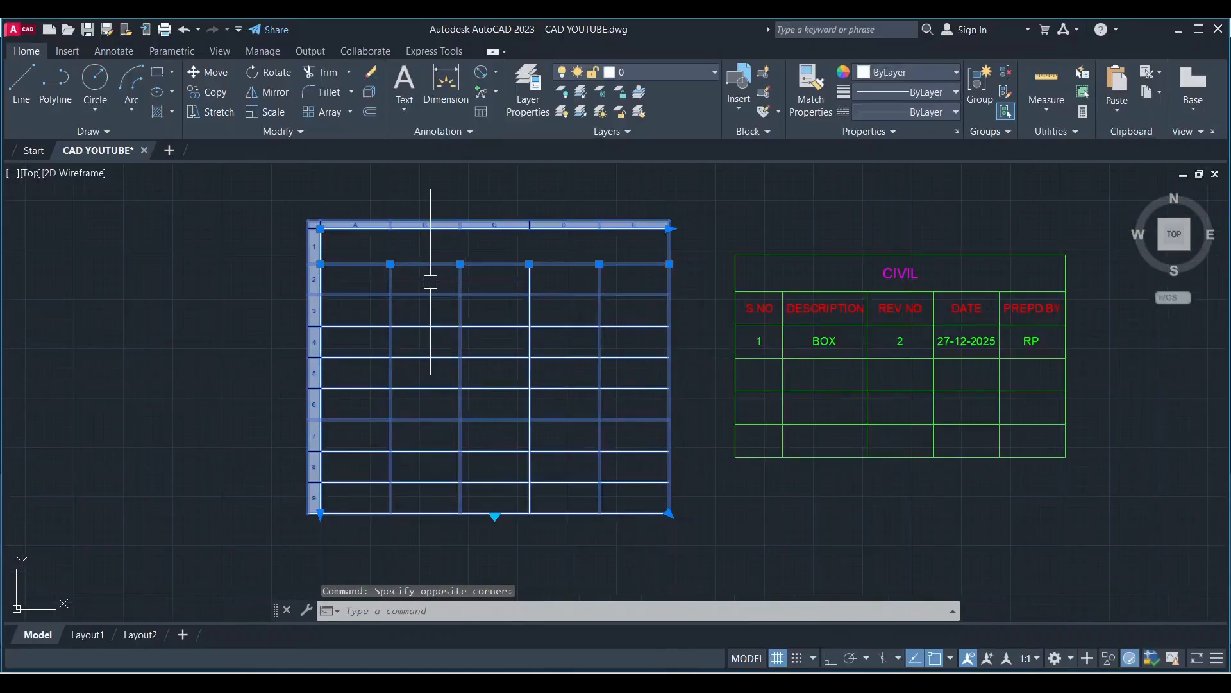
pyautogui.scroll(3, 325, 274)
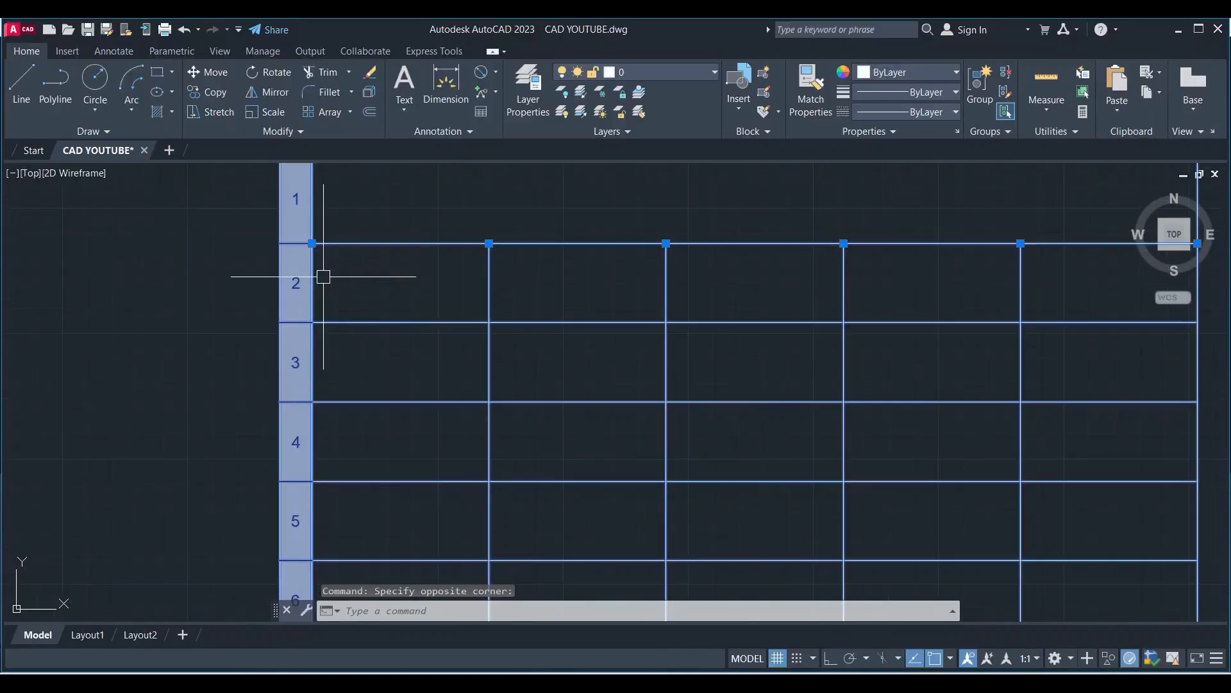
pyautogui.click(489, 243)
pyautogui.click(404, 243)
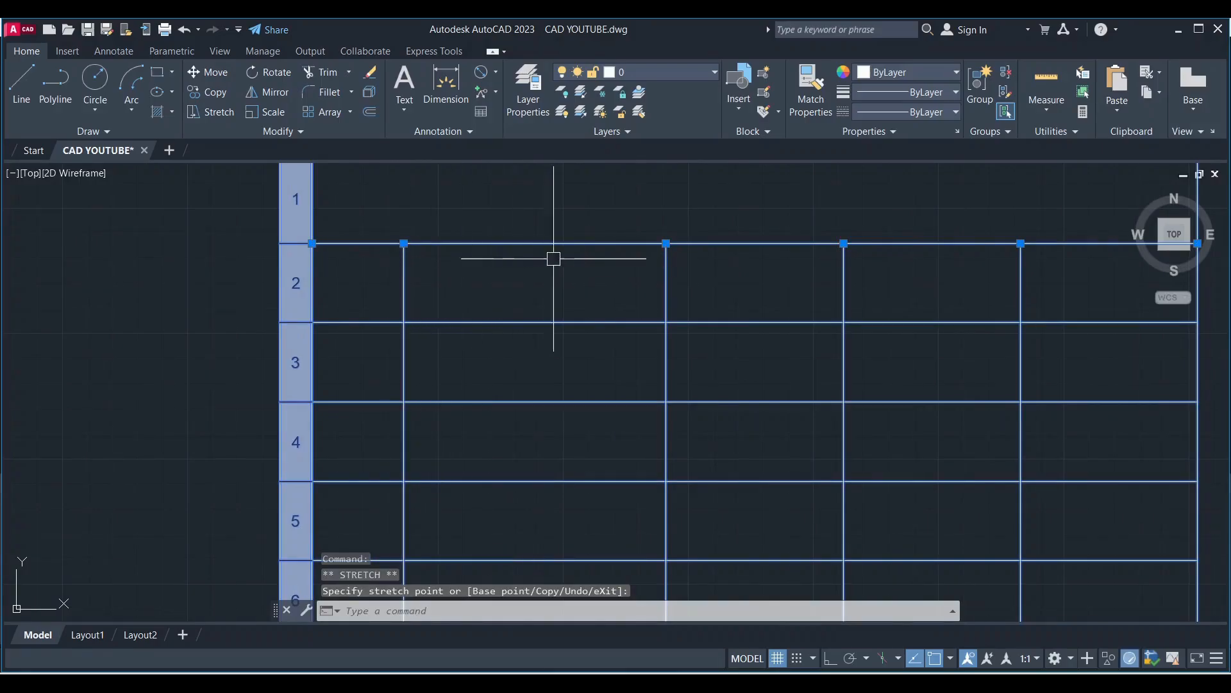
# Narrow column B of the empty table to about half its width by moving the boundary between columns B and C with Ortho on.
pyautogui.click(669, 243)
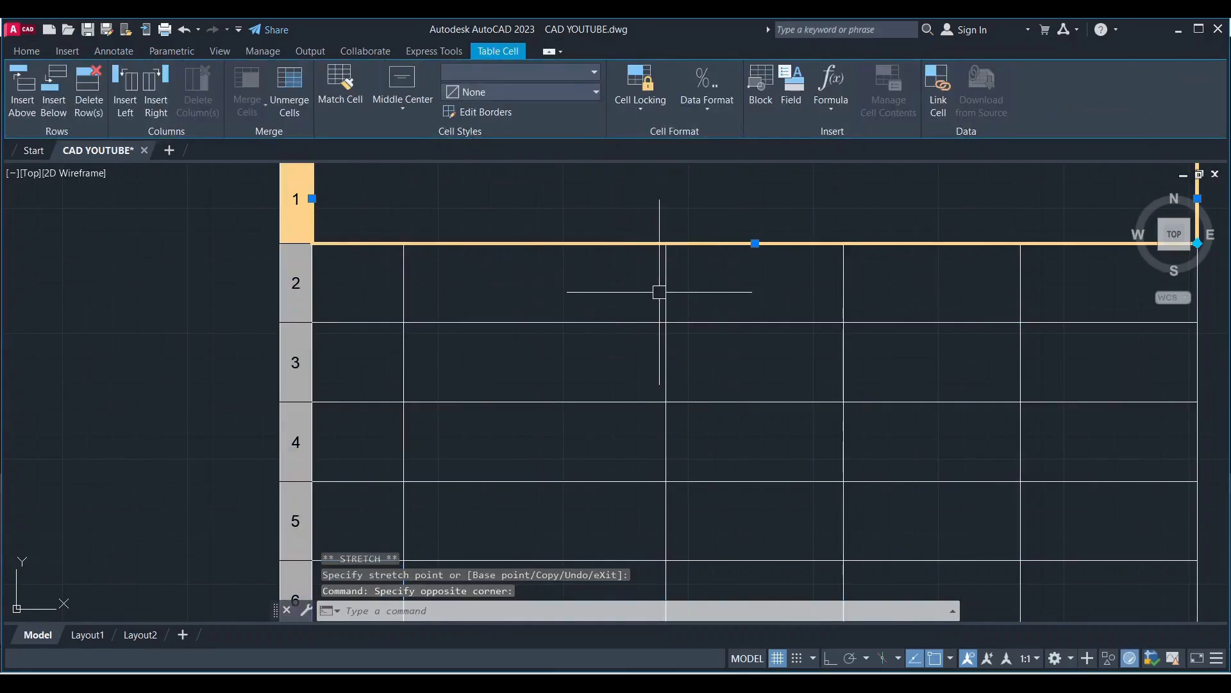
pyautogui.press('Escape')
pyautogui.click(667, 289)
pyautogui.click(667, 251)
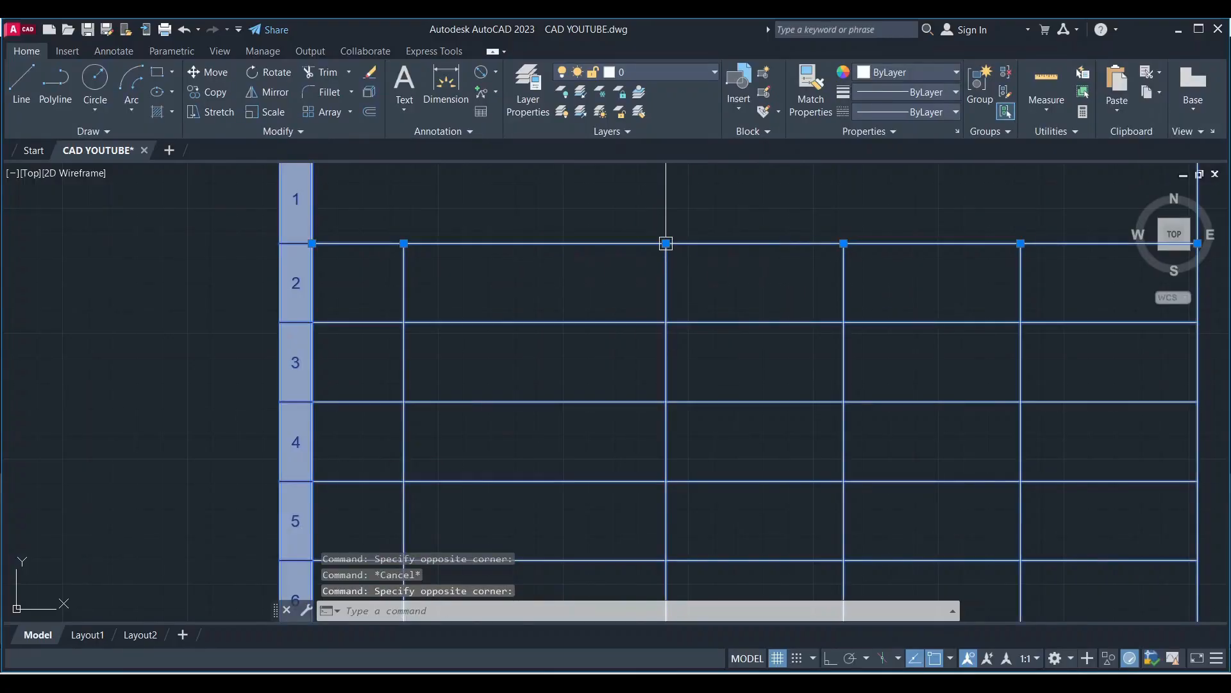
pyautogui.click(666, 243)
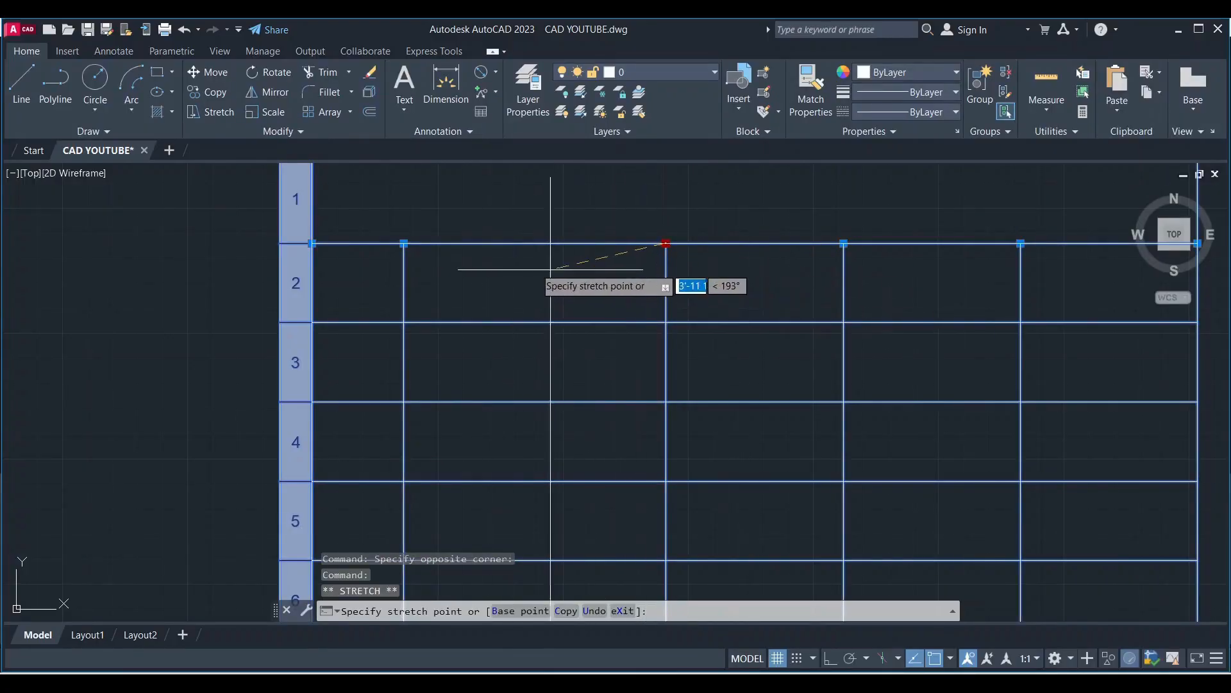
pyautogui.scroll(-2, 551, 269)
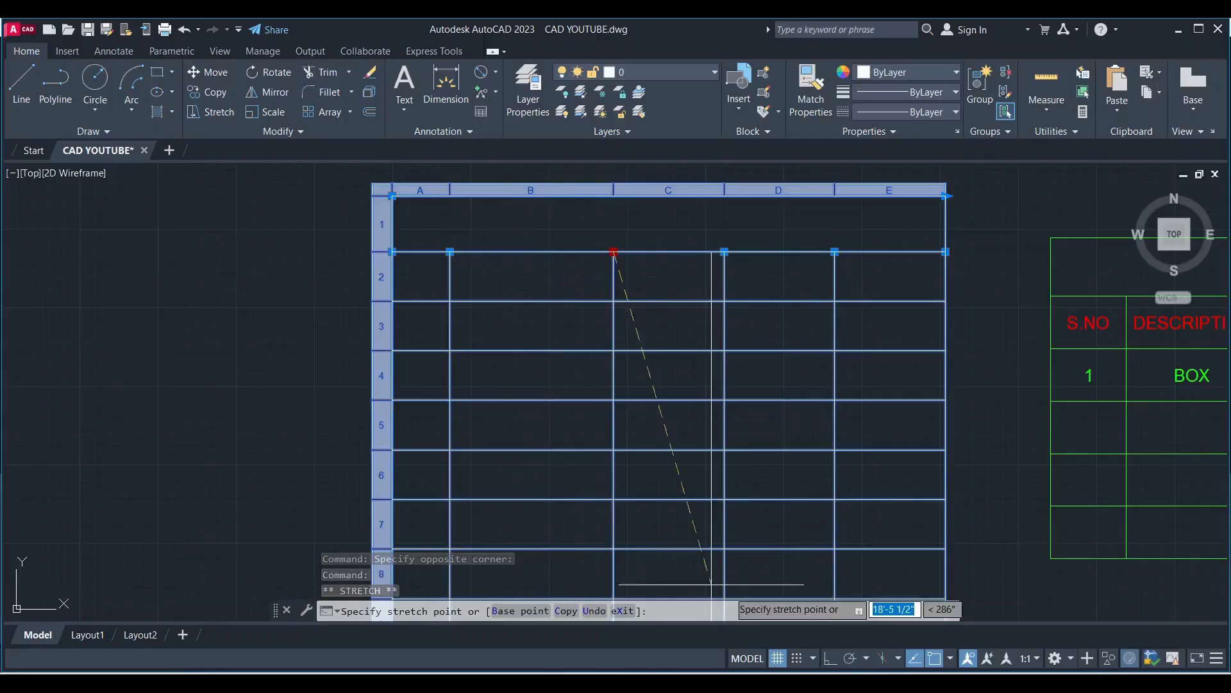
pyautogui.click(832, 658)
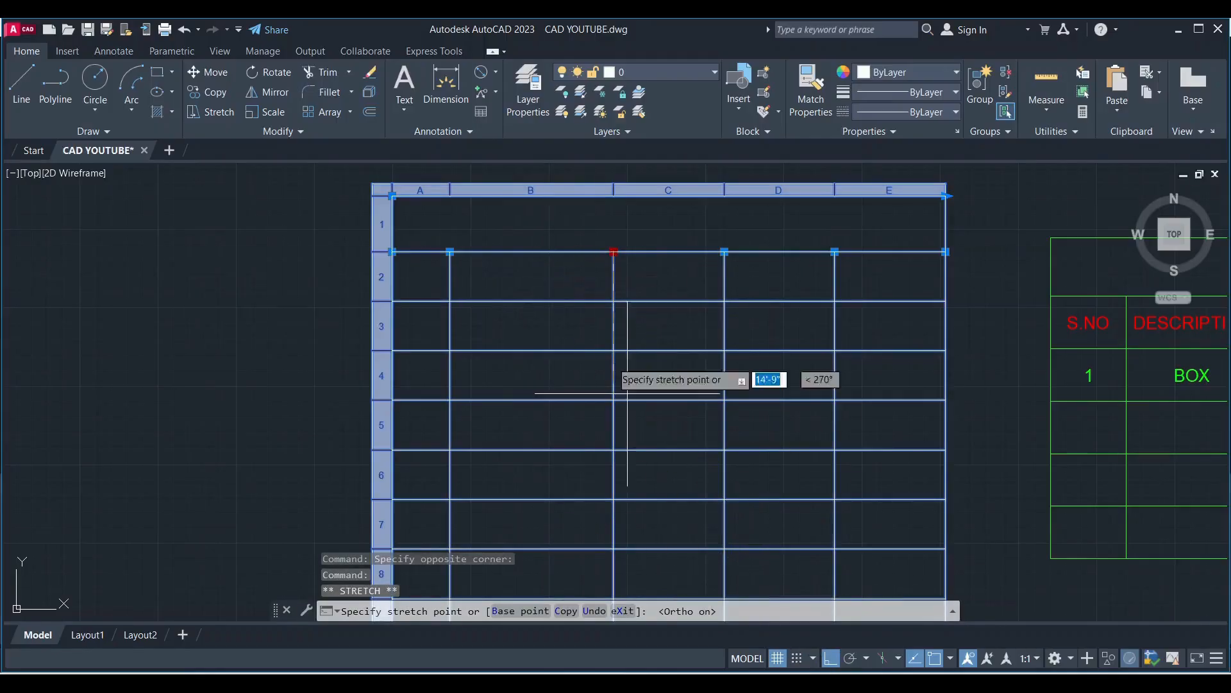
pyautogui.click(535, 257)
pyautogui.press('Escape')
pyautogui.scroll(-2, 613, 283)
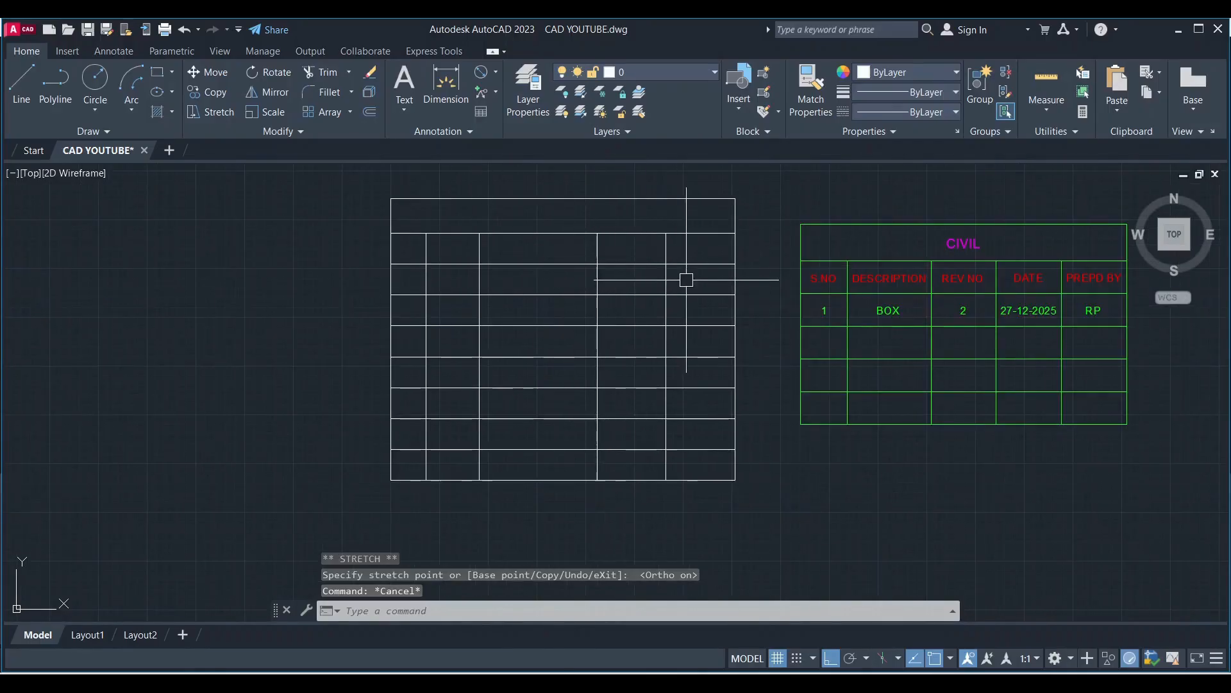
# Select the first cell below the title row and examine the empty table's cell layout against the CIVIL table.
pyautogui.scroll(2, 499, 209)
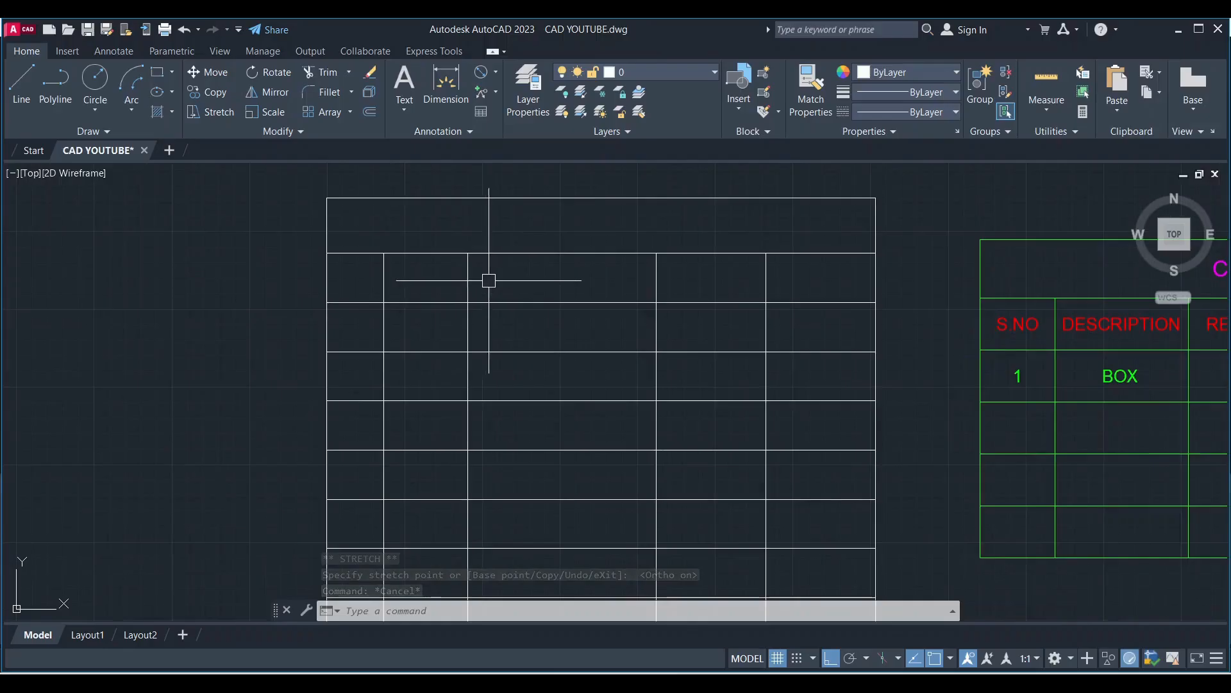
pyautogui.scroll(-4, 372, 285)
pyautogui.scroll(2, 495, 292)
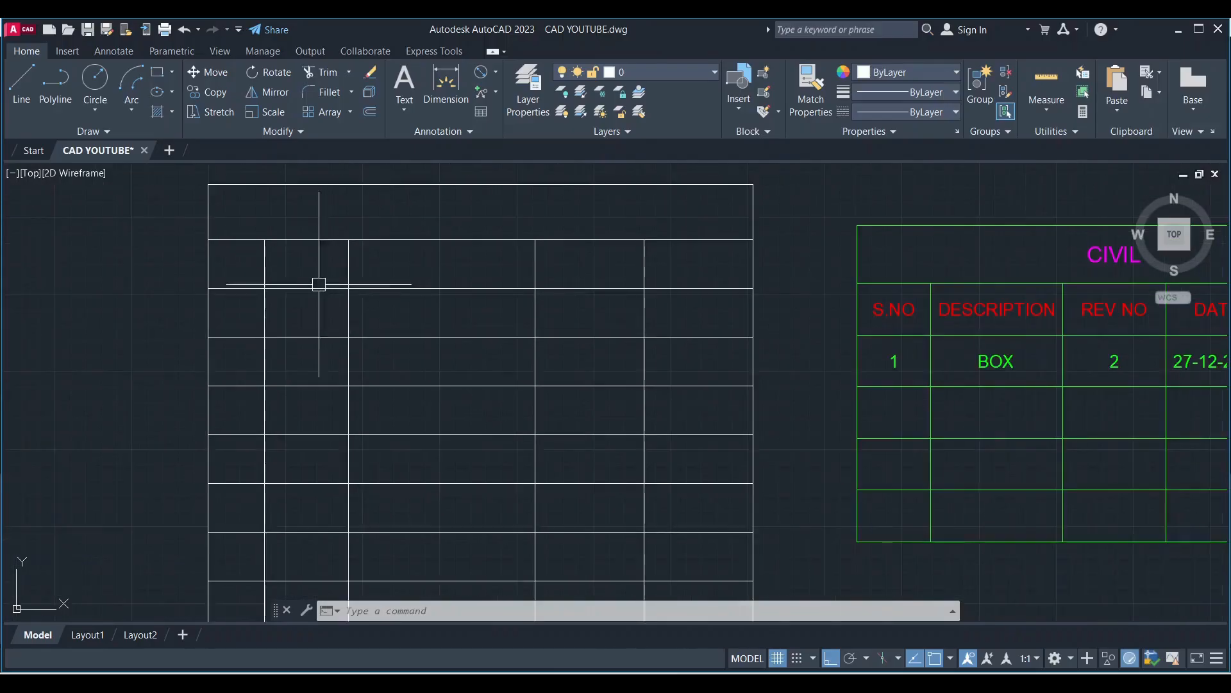
pyautogui.scroll(2, 340, 282)
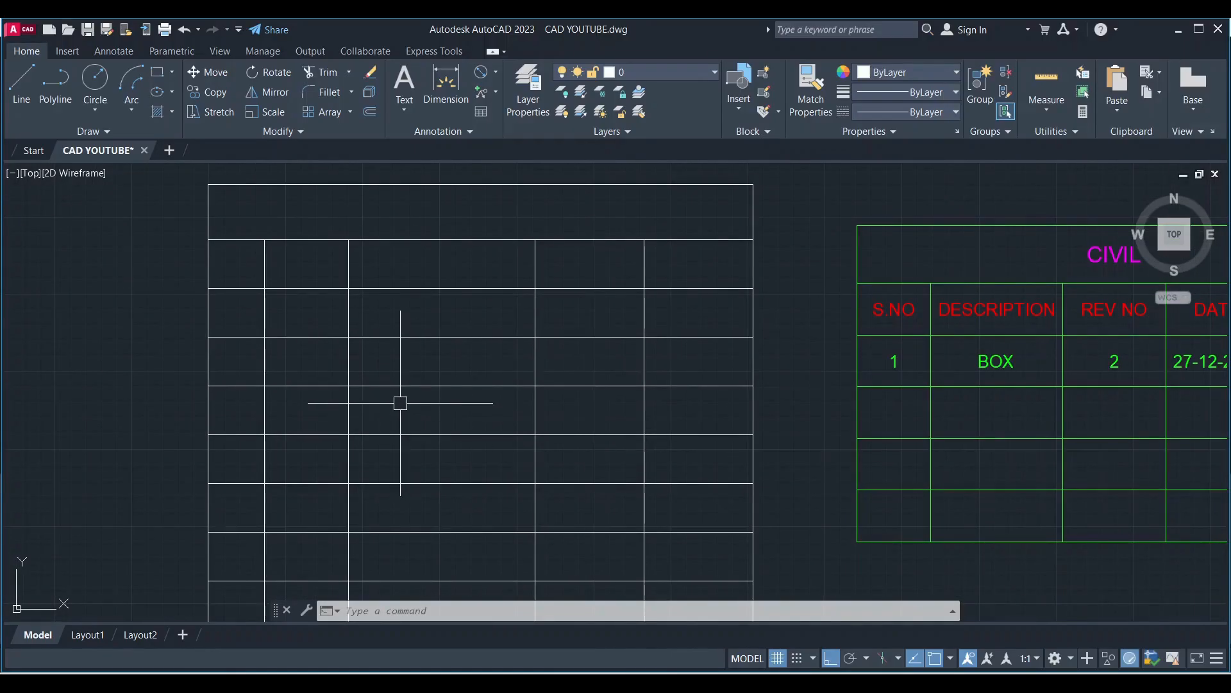
pyautogui.click(260, 266)
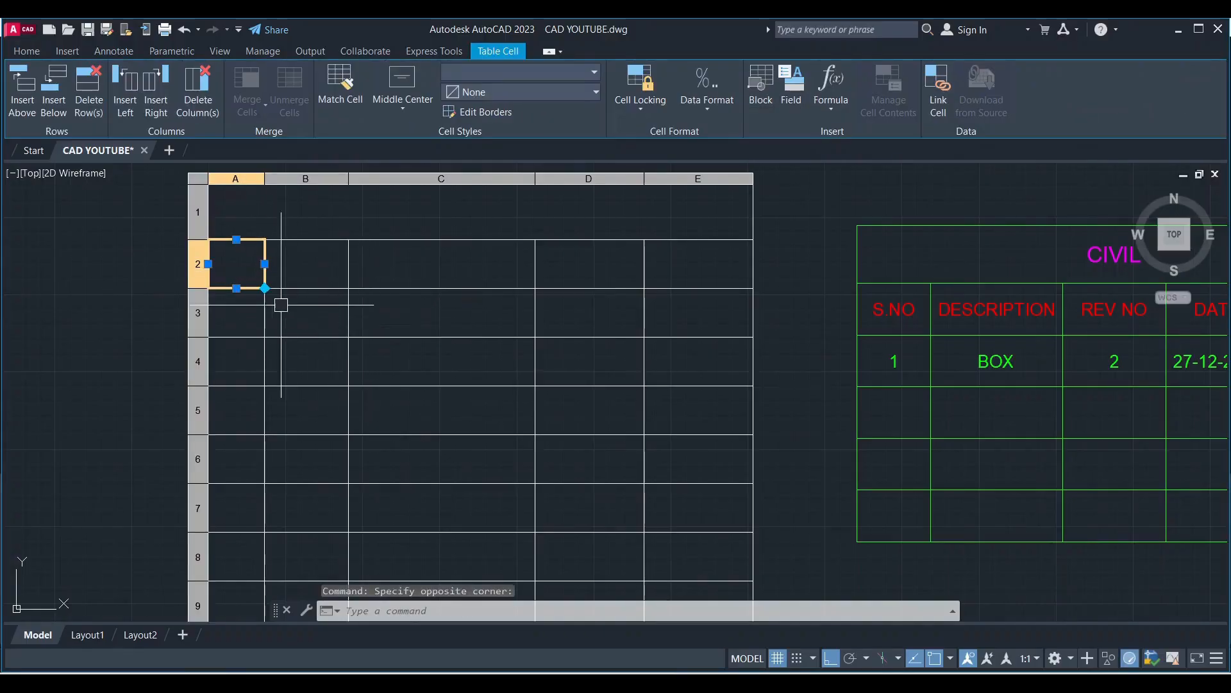
pyautogui.scroll(2, 221, 279)
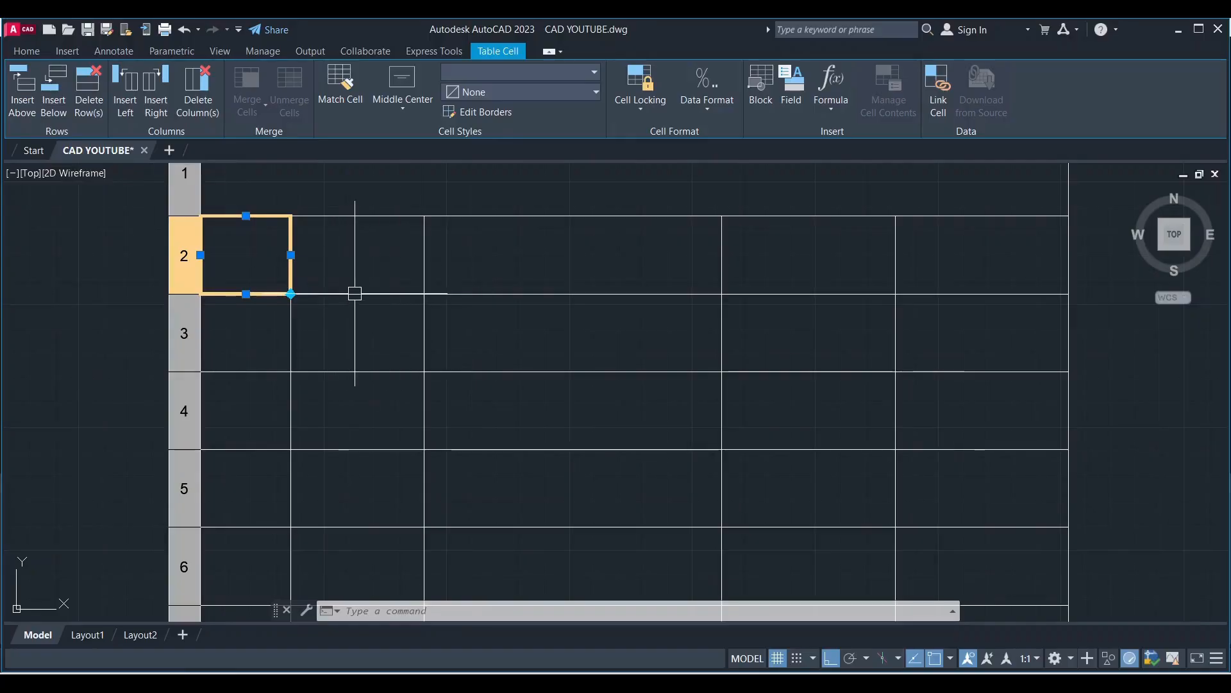
pyautogui.scroll(-2, 375, 262)
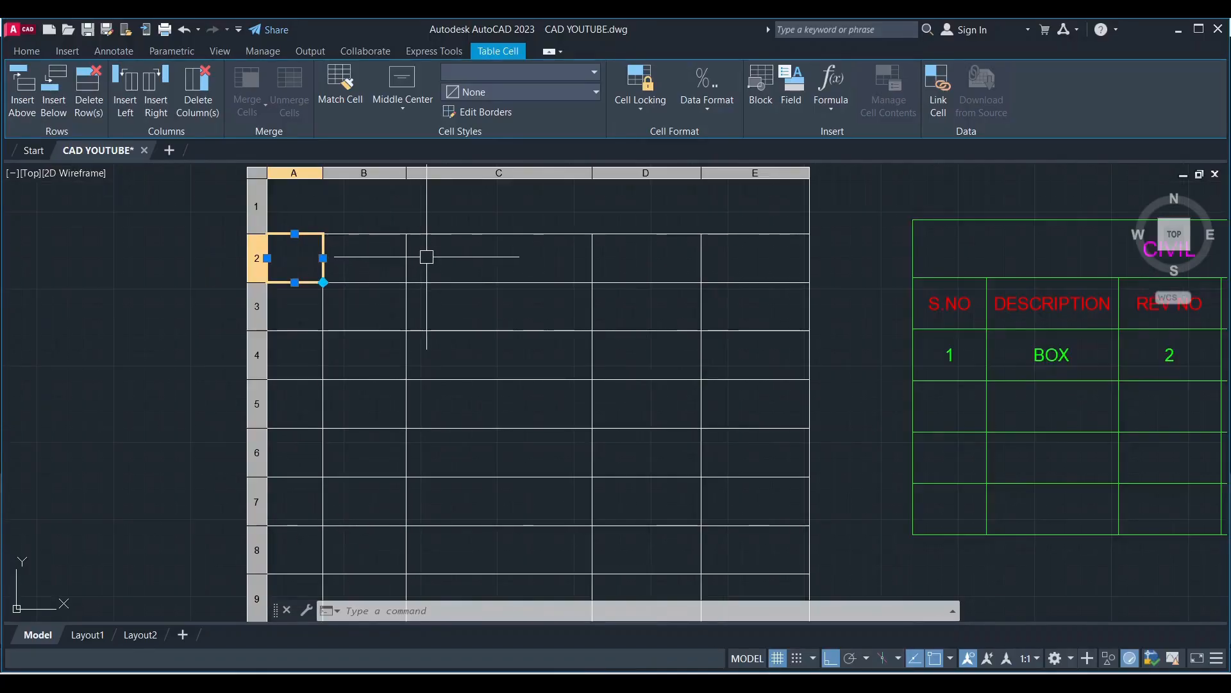
pyautogui.scroll(2, 310, 267)
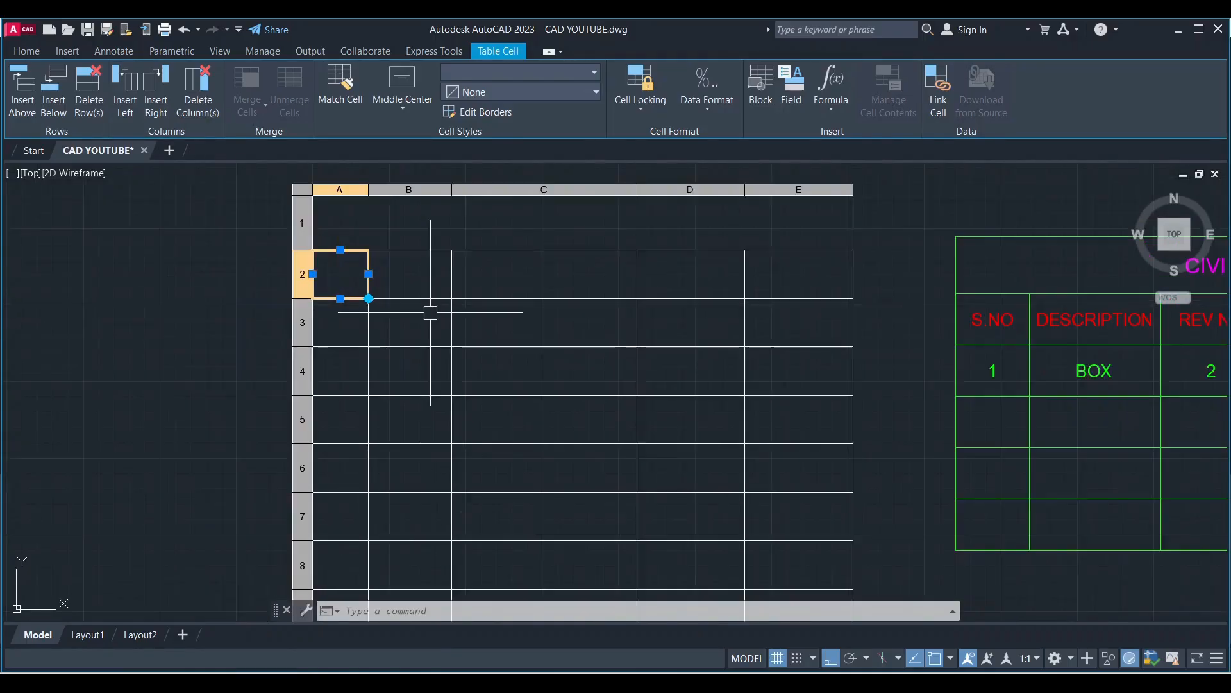
pyautogui.scroll(-2, 431, 313)
pyautogui.press('Escape')
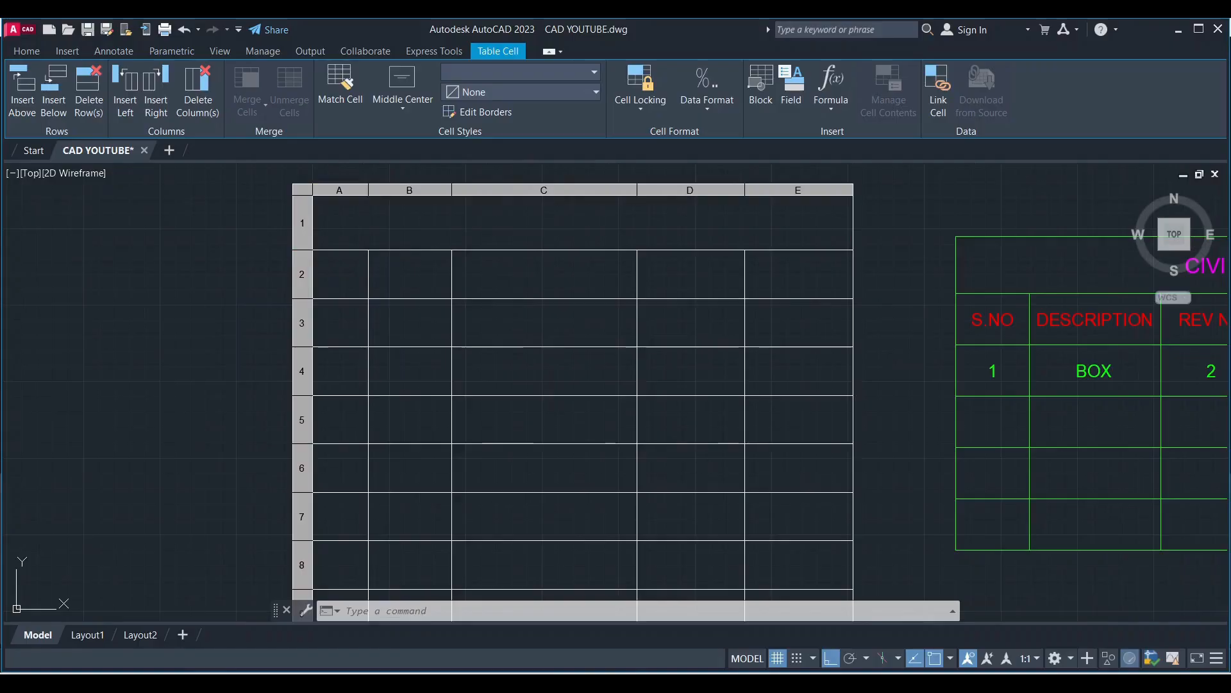
# Enter the title CIVIL ENGG in the empty table's title row and colour the text magenta.
pyautogui.doubleClick(584, 223)
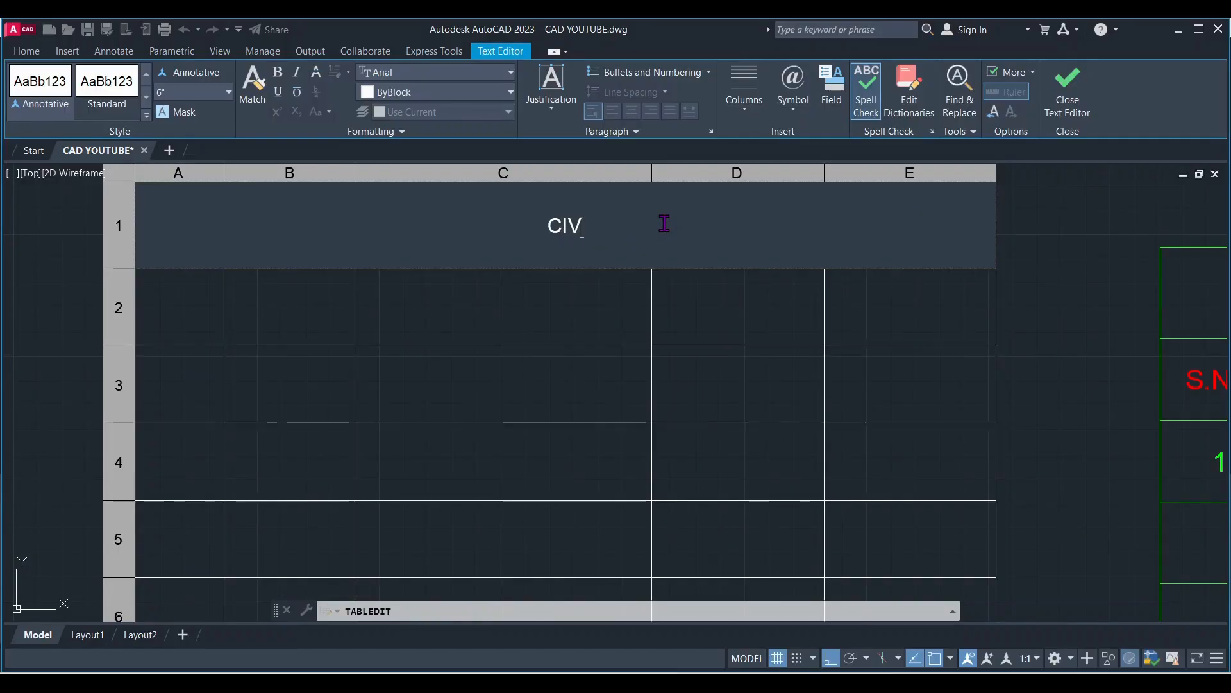
pyautogui.write('CIVIL ENGG')
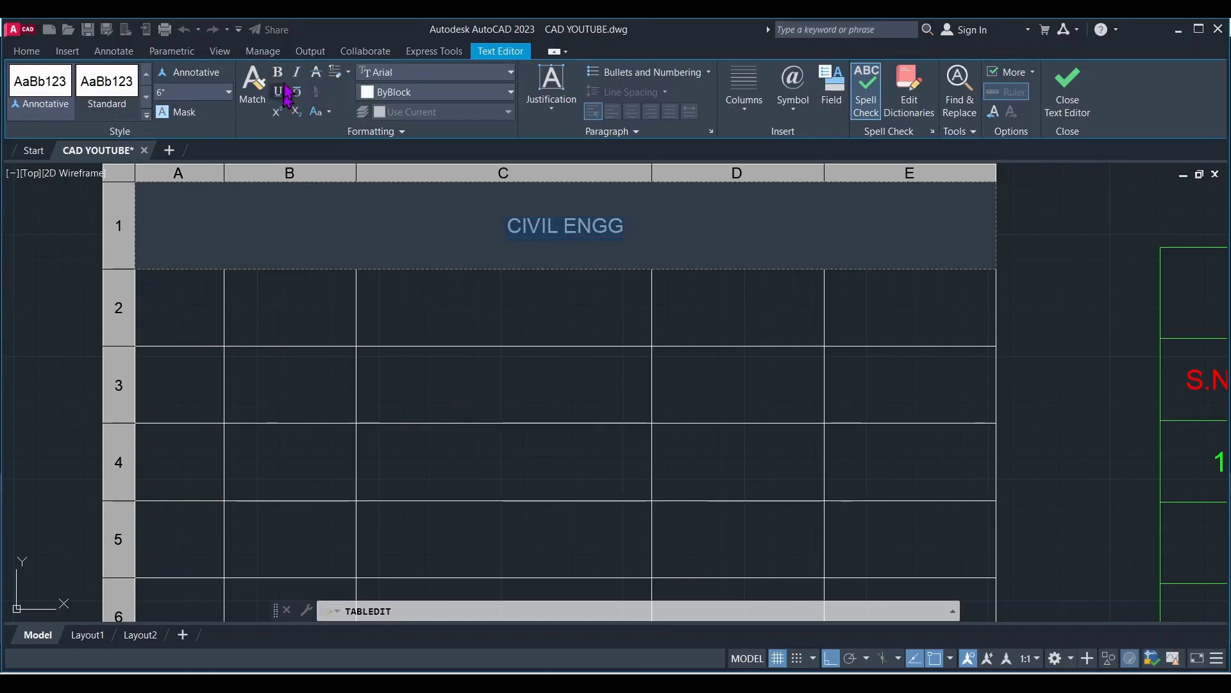
pyautogui.click(445, 74)
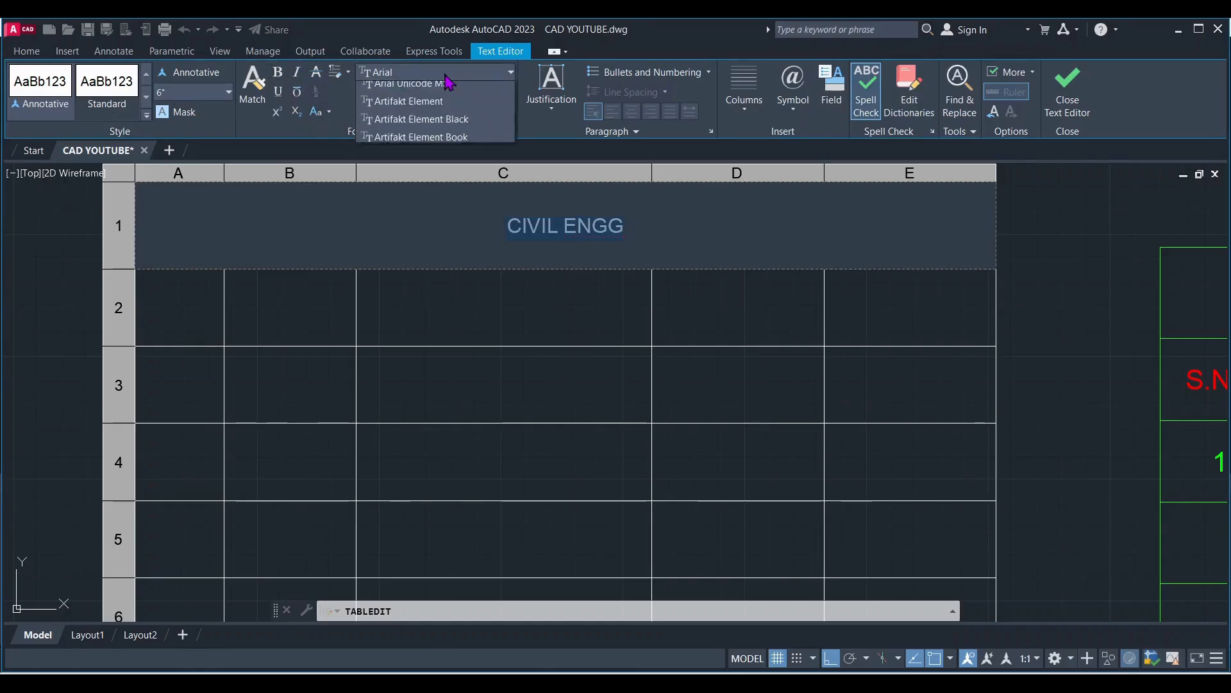
pyautogui.click(445, 74)
pyautogui.click(441, 101)
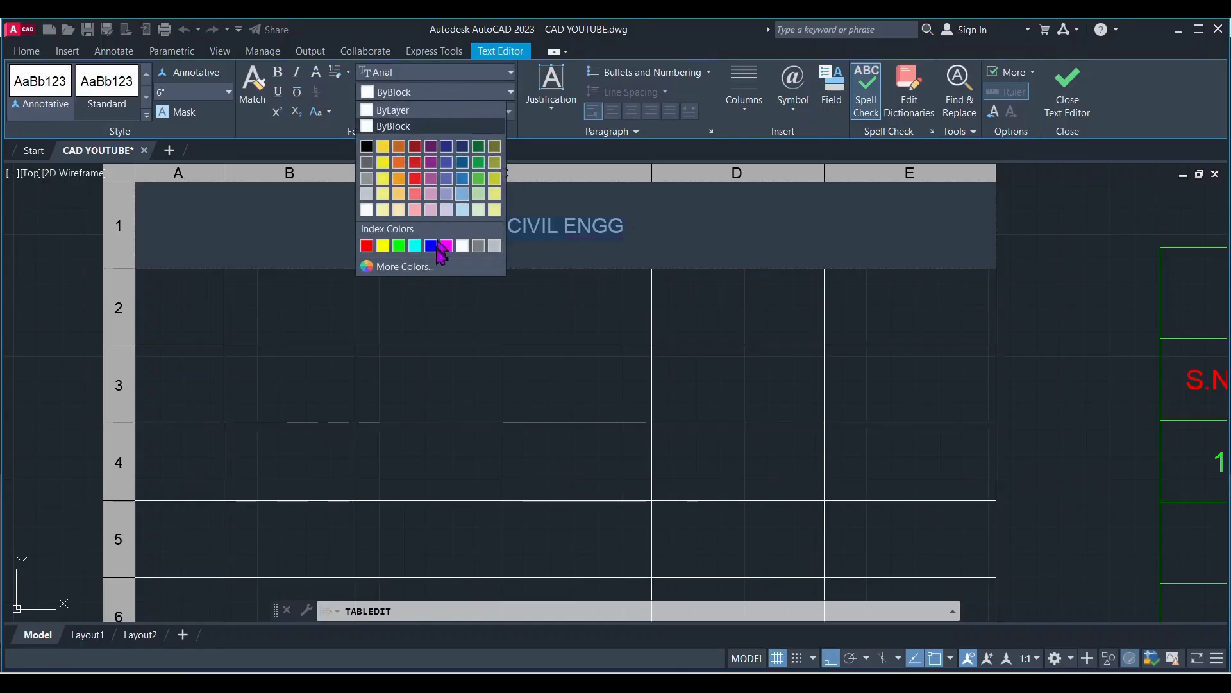
pyautogui.click(440, 245)
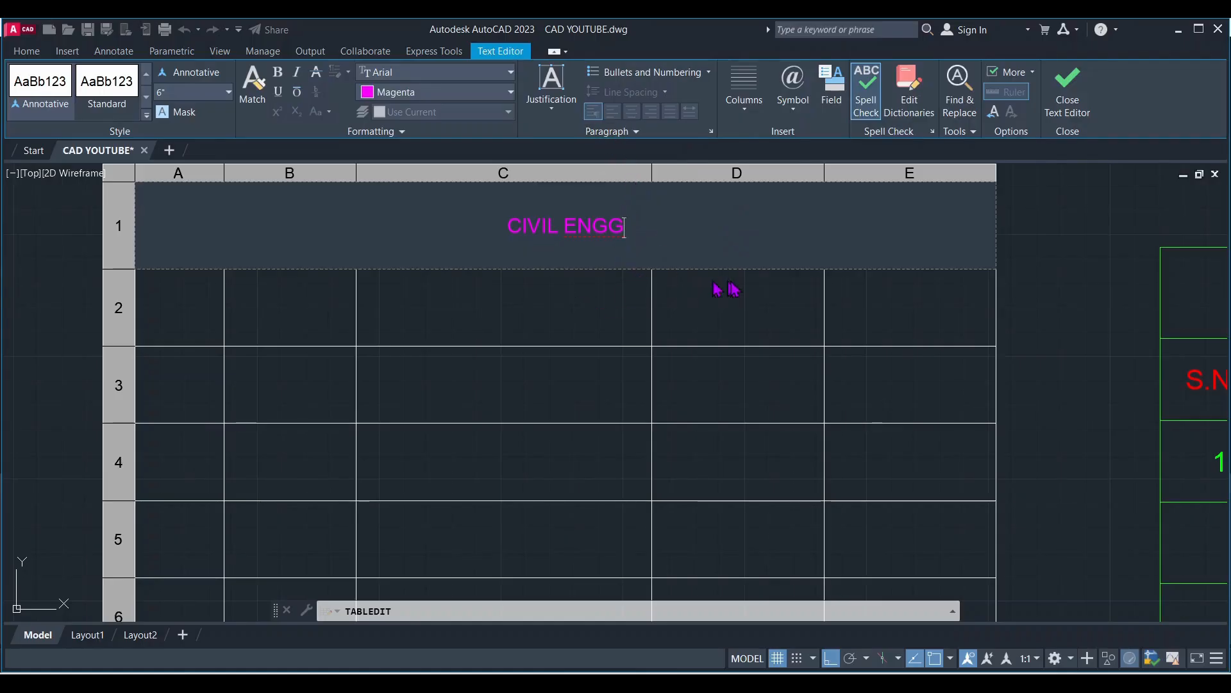
pyautogui.click(1067, 84)
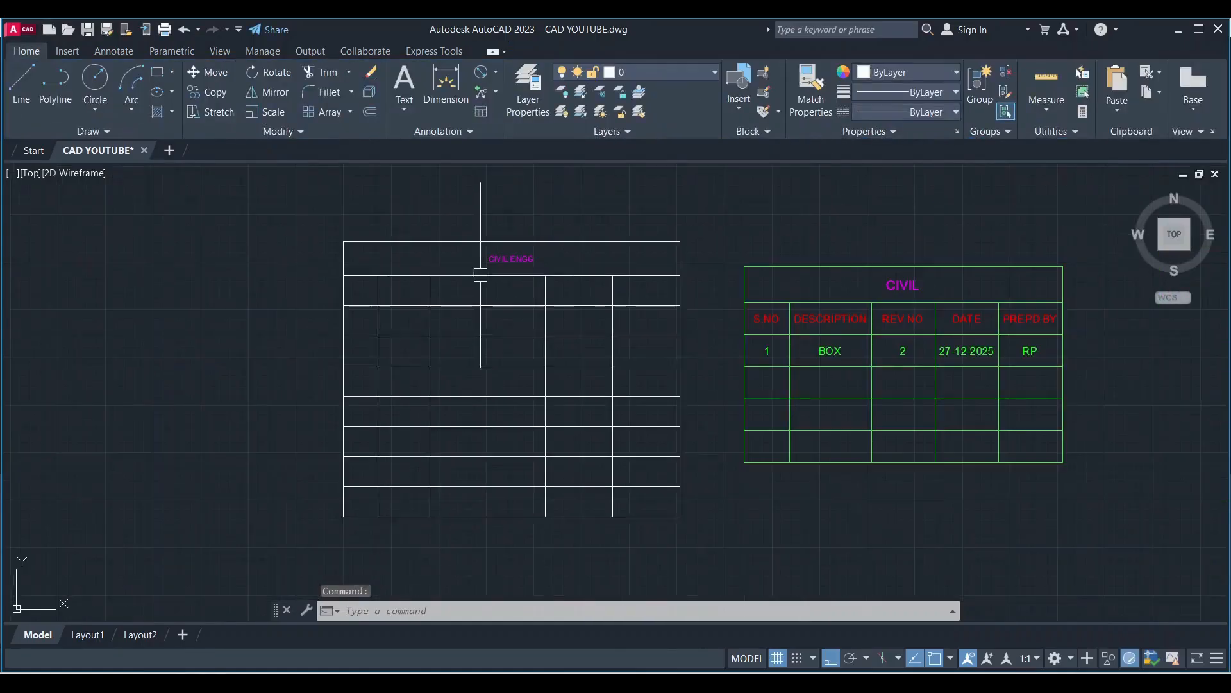
# Review the alignment options available for the CIVIL ENGG title cell and clear the selection.
pyautogui.scroll(3, 480, 274)
pyautogui.click(660, 249)
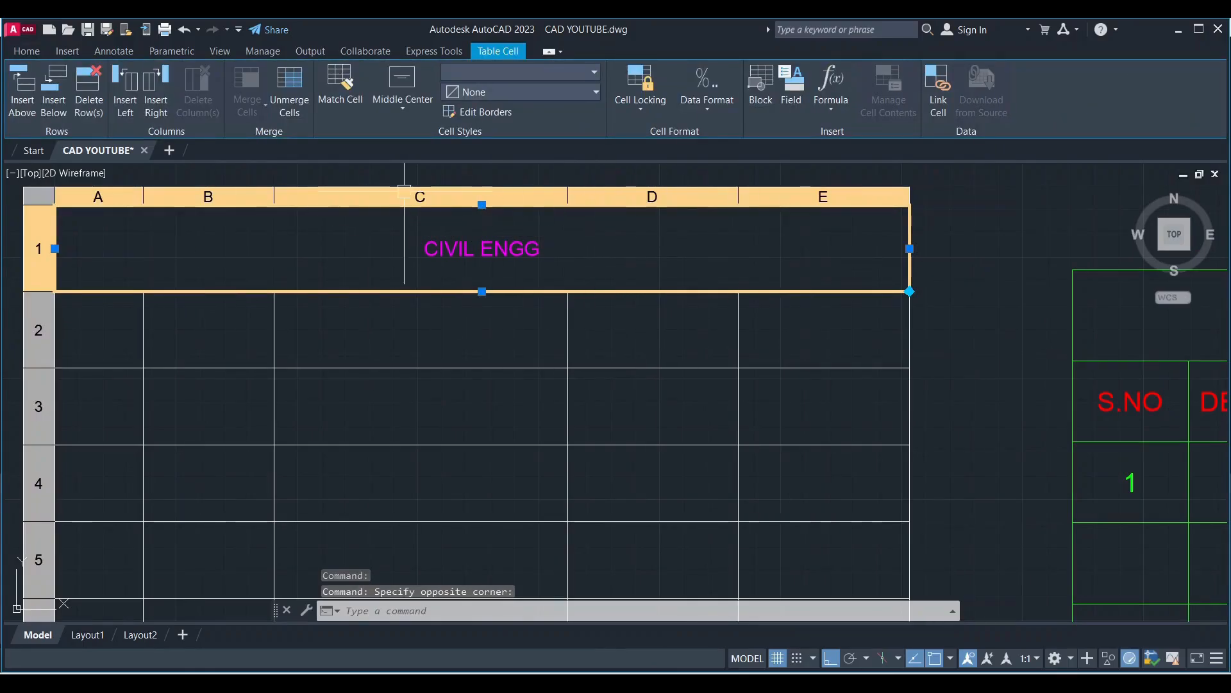
pyautogui.click(403, 108)
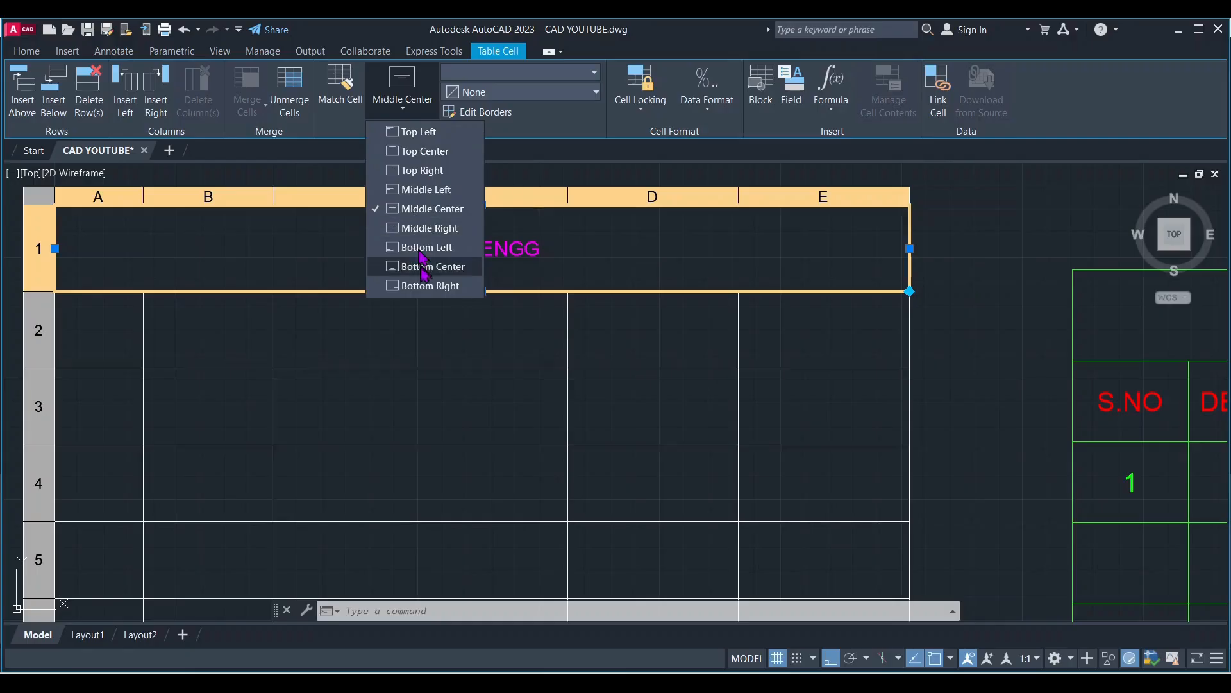
pyautogui.click(811, 256)
pyautogui.scroll(-2, 811, 255)
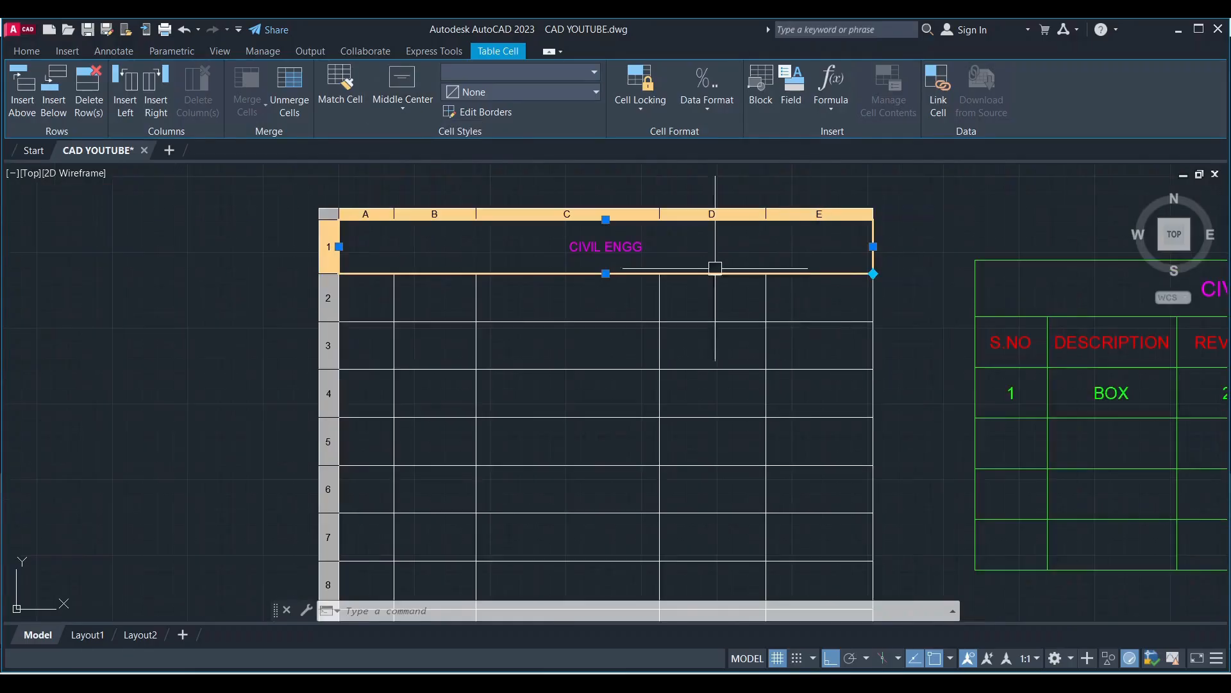
pyautogui.click(584, 274)
pyautogui.press('Escape')
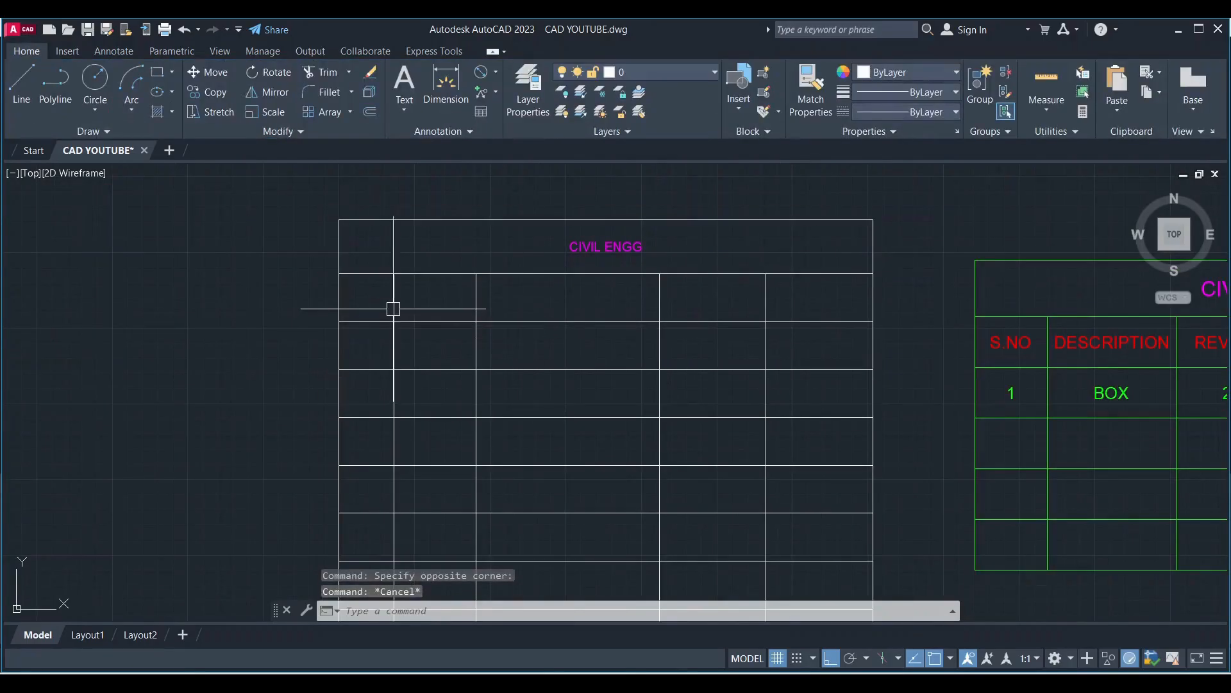
# Enter the heading SR.NO in the first cell below the CIVIL ENGG title.
pyautogui.scroll(4, 365, 303)
pyautogui.click(351, 294)
pyautogui.doubleClick(350, 294)
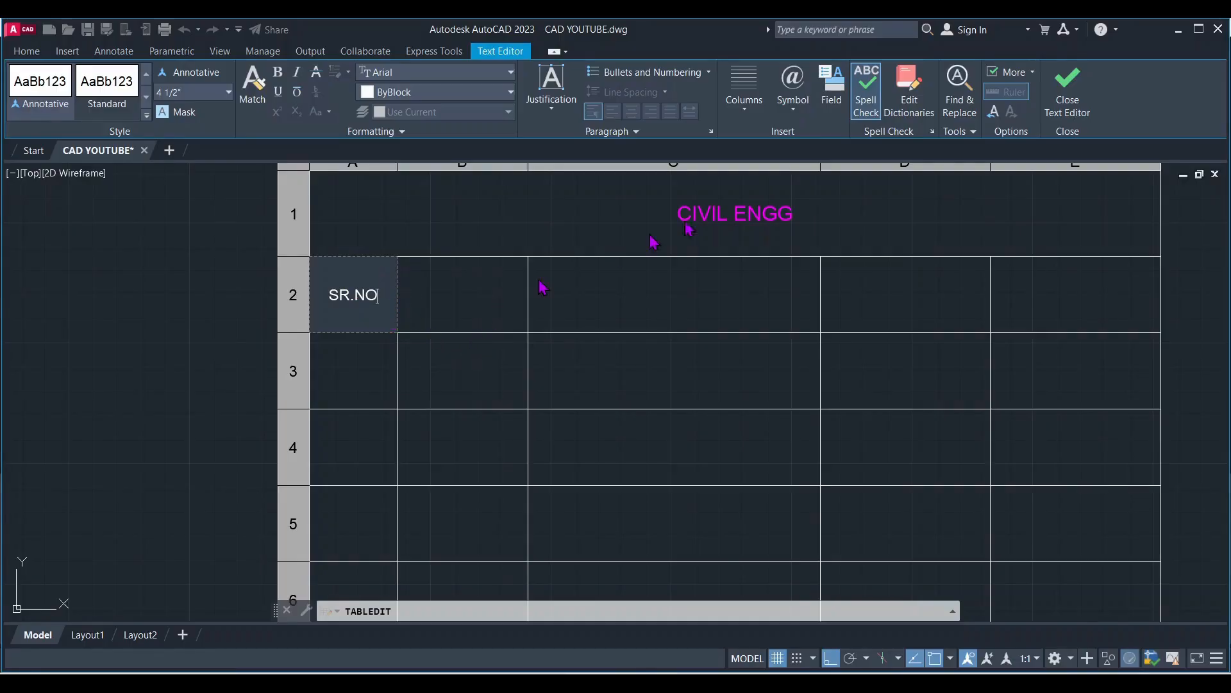
pyautogui.click(1068, 96)
# Try the Top Left and Top Center alignments on the SR.NO cell and set it back to Middle Center.
pyautogui.scroll(2, 345, 293)
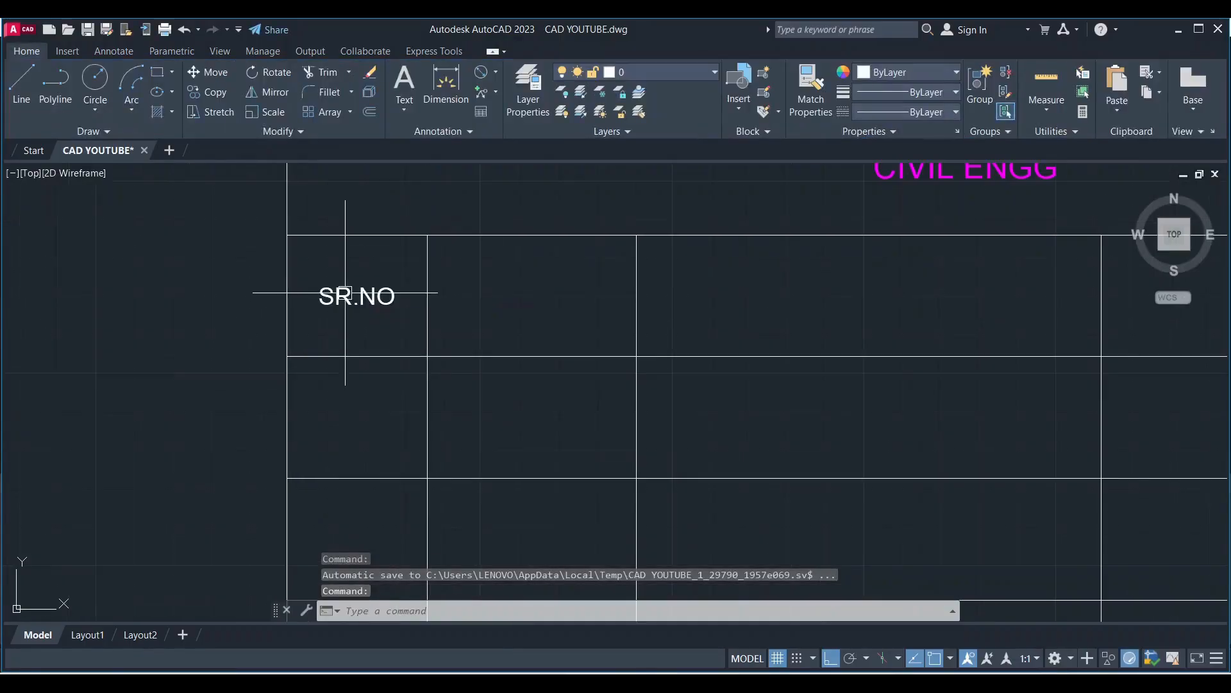
pyautogui.click(375, 334)
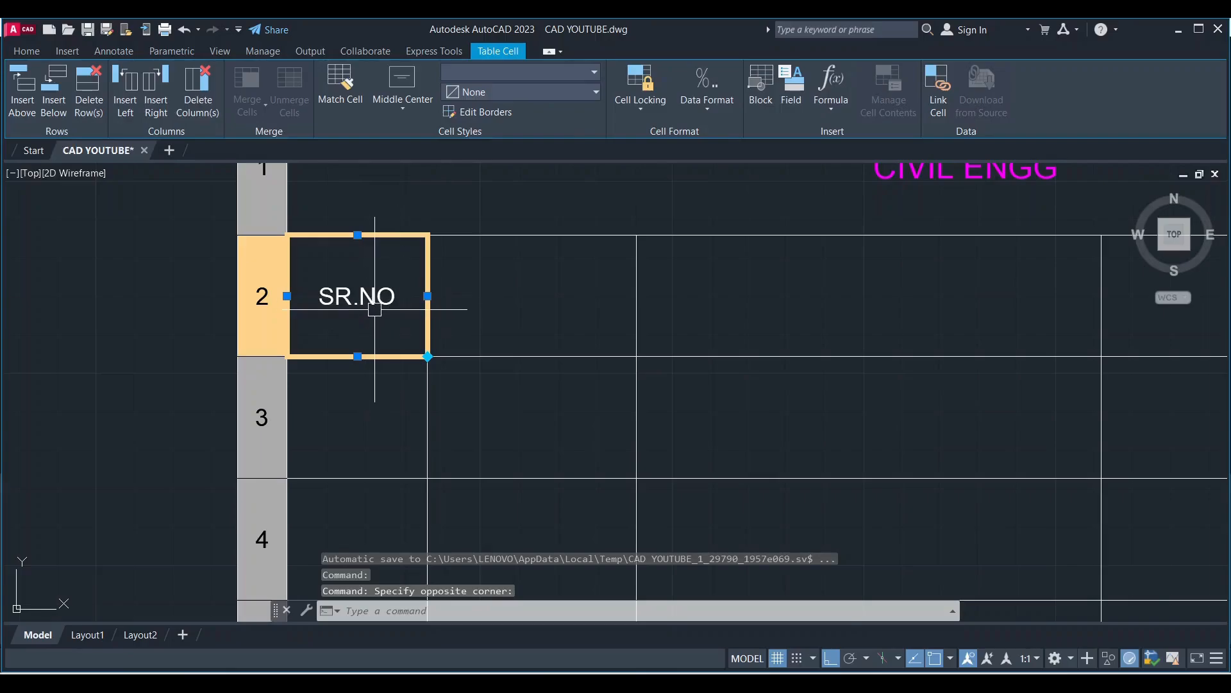
pyautogui.click(404, 109)
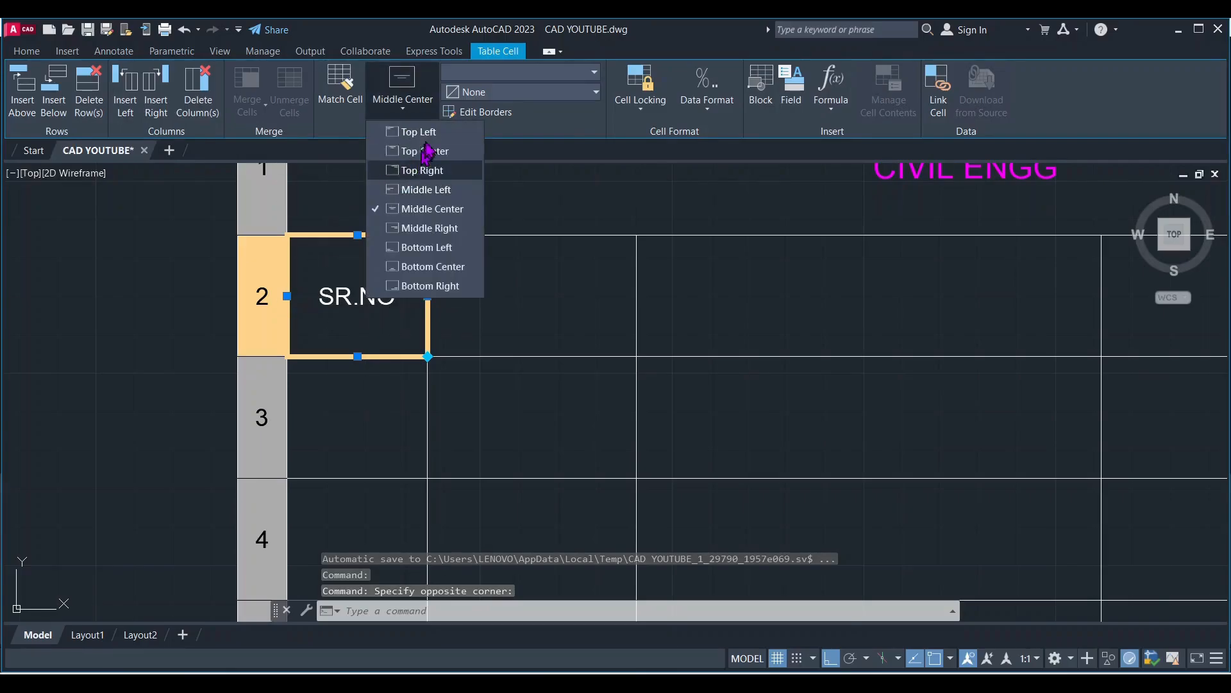
pyautogui.click(411, 127)
pyautogui.click(390, 103)
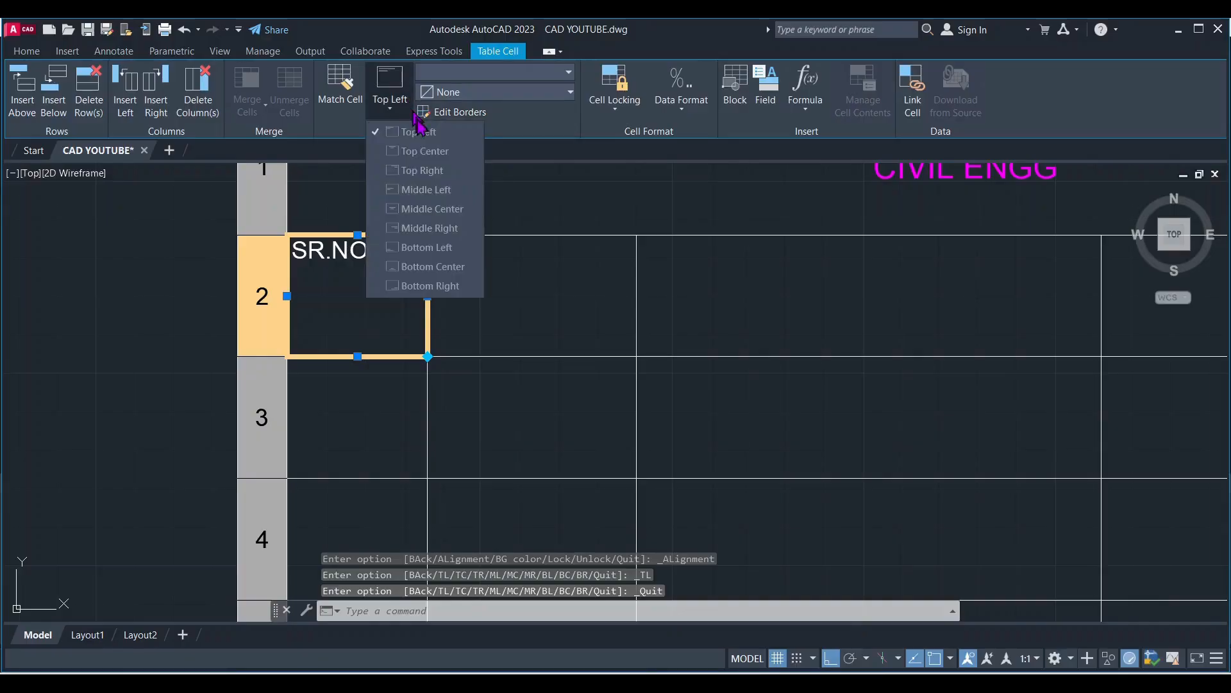
pyautogui.click(414, 146)
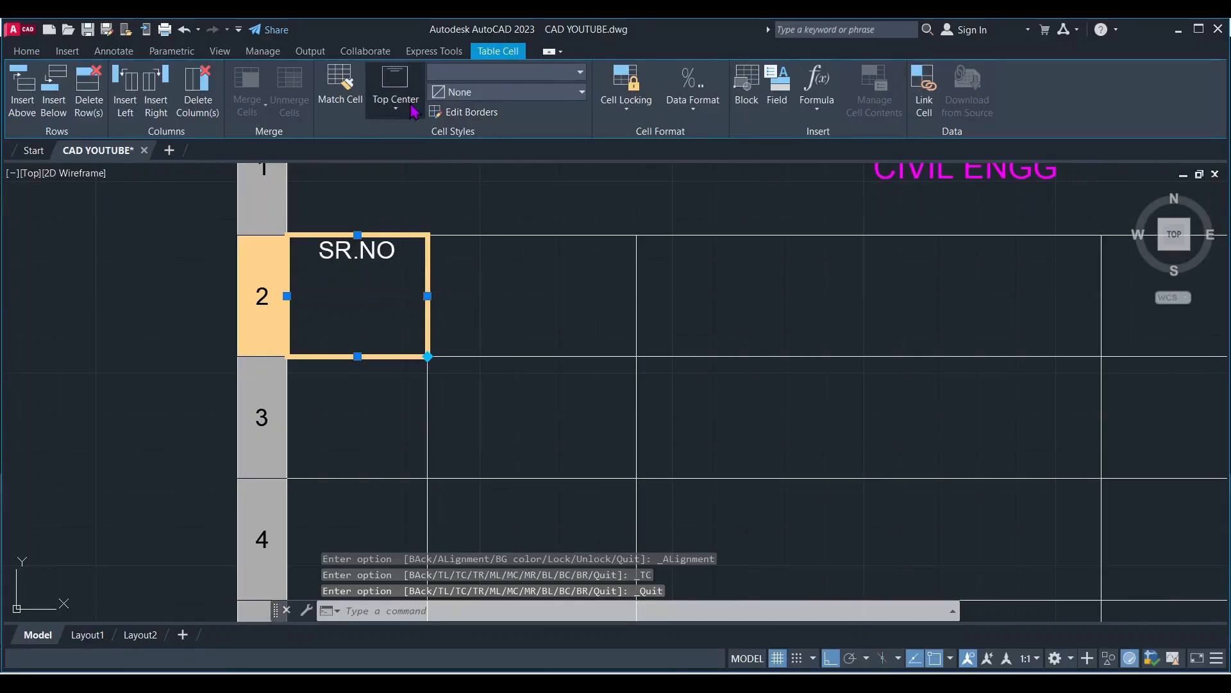
pyautogui.click(404, 96)
pyautogui.click(421, 209)
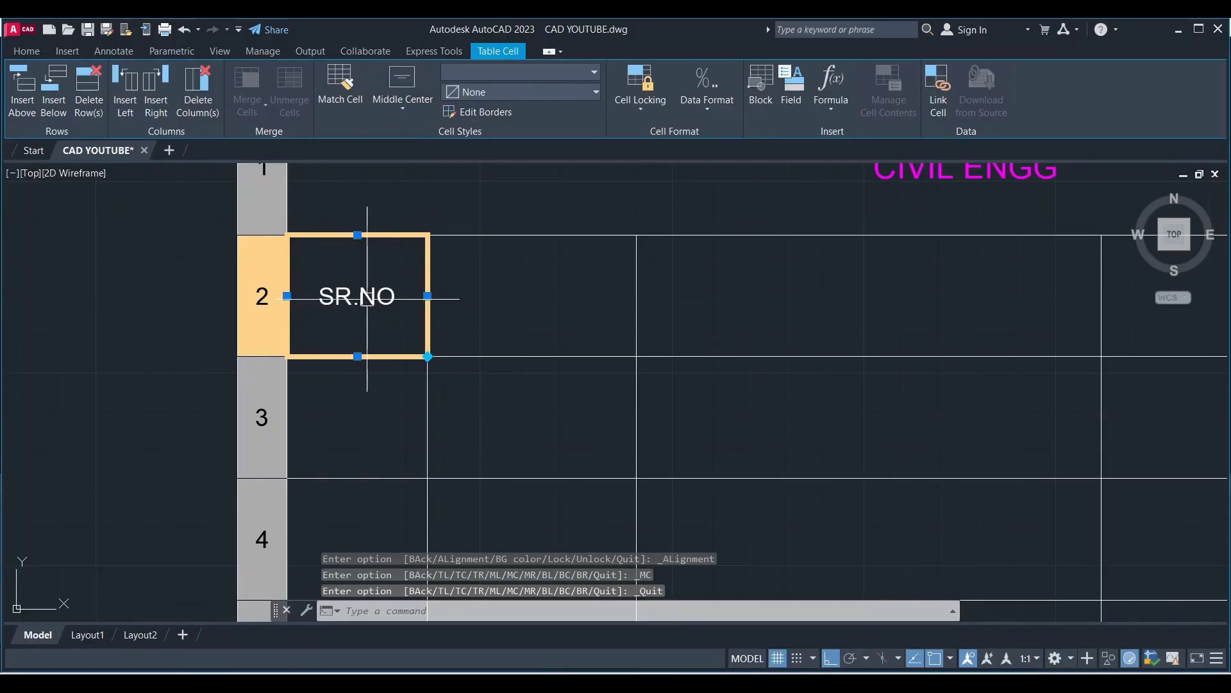
pyautogui.scroll(-2, 256, 340)
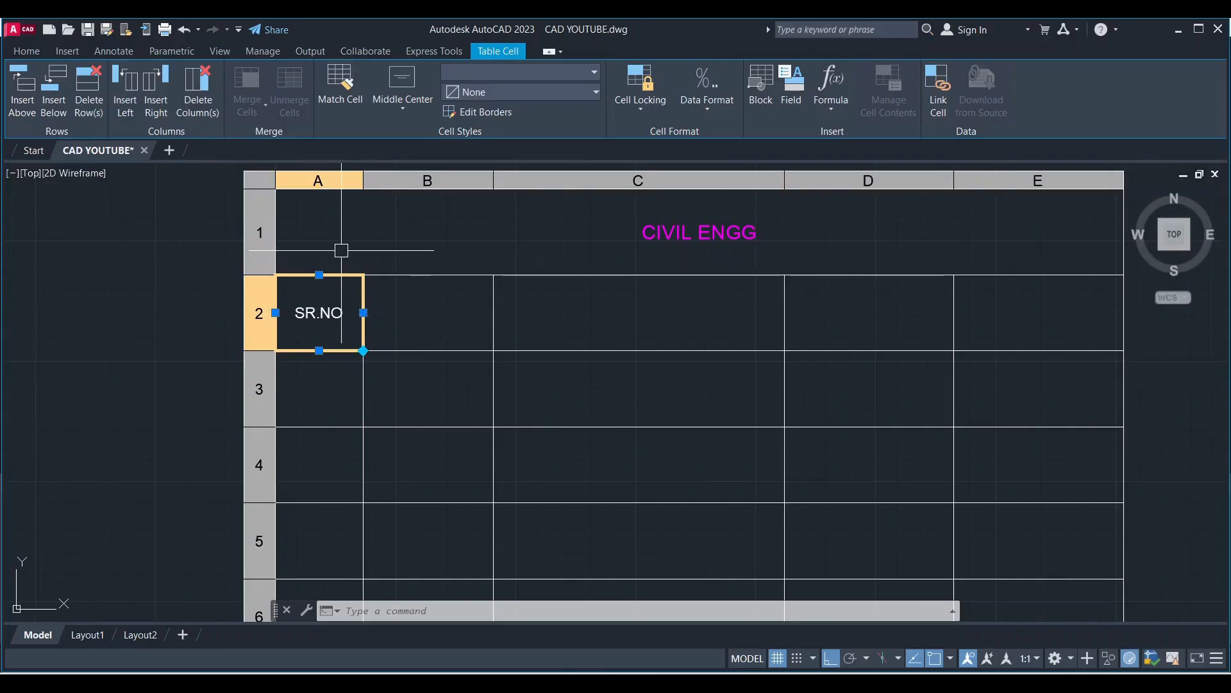
# Insert a row above the SR.NO row, delete the SR.NO row, and clear the selection.
pyautogui.click(22, 93)
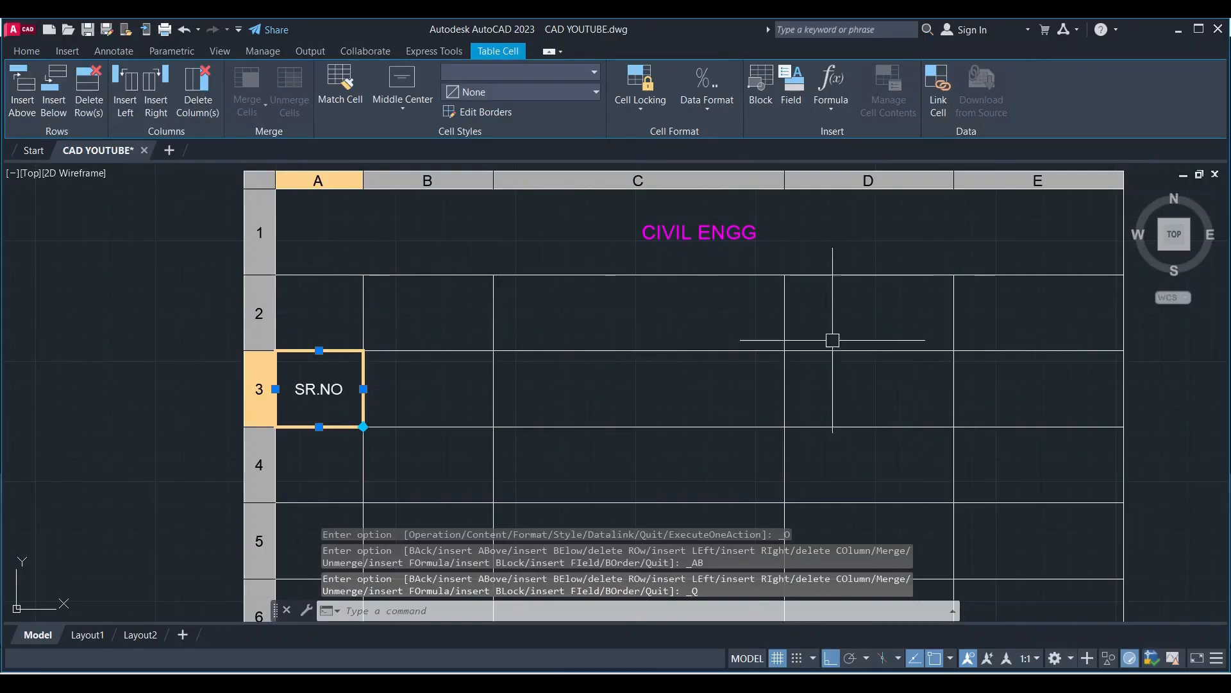
pyautogui.click(89, 97)
pyautogui.scroll(-4, 276, 329)
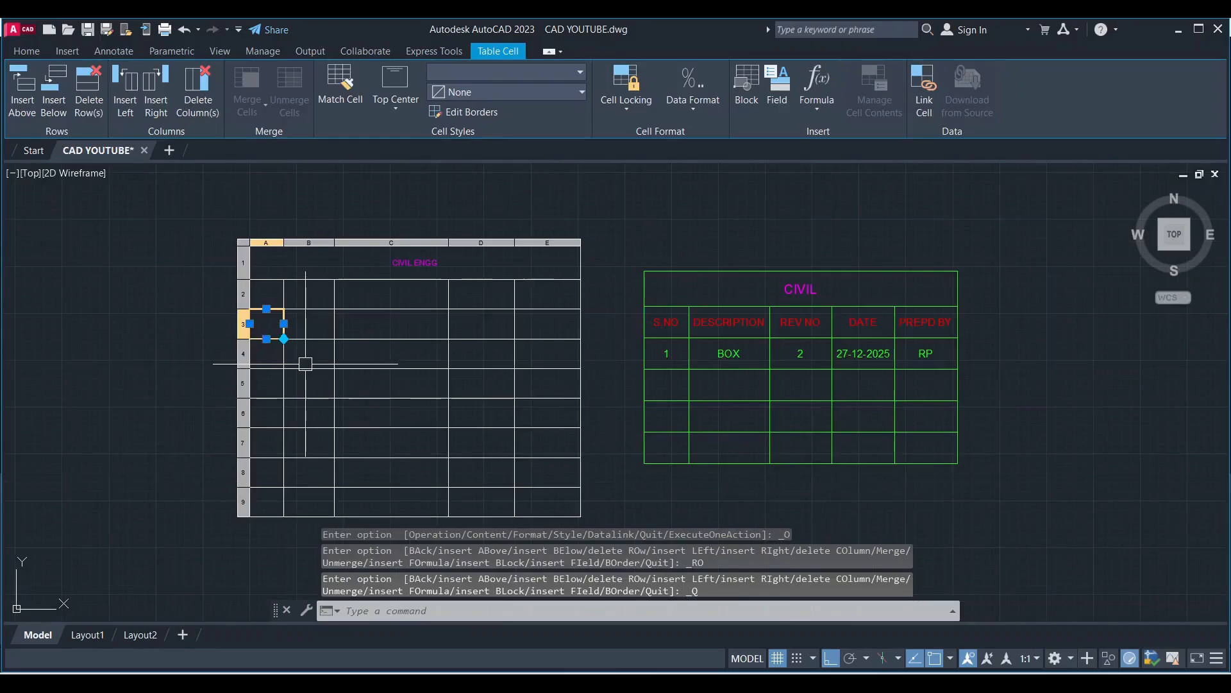
pyautogui.scroll(2, 300, 357)
pyautogui.press('Escape')
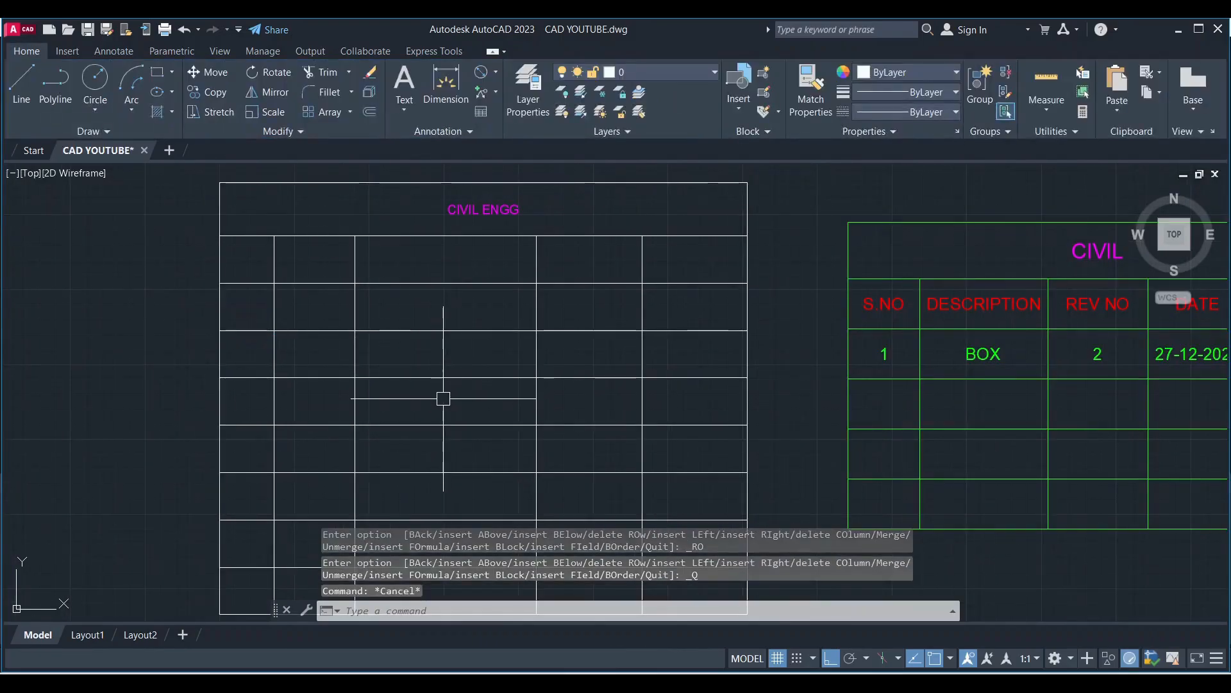
# Undo the deletion of the SR.NO row in the CIVIL ENGG table.
pyautogui.hotkey('ctrl', 'z')
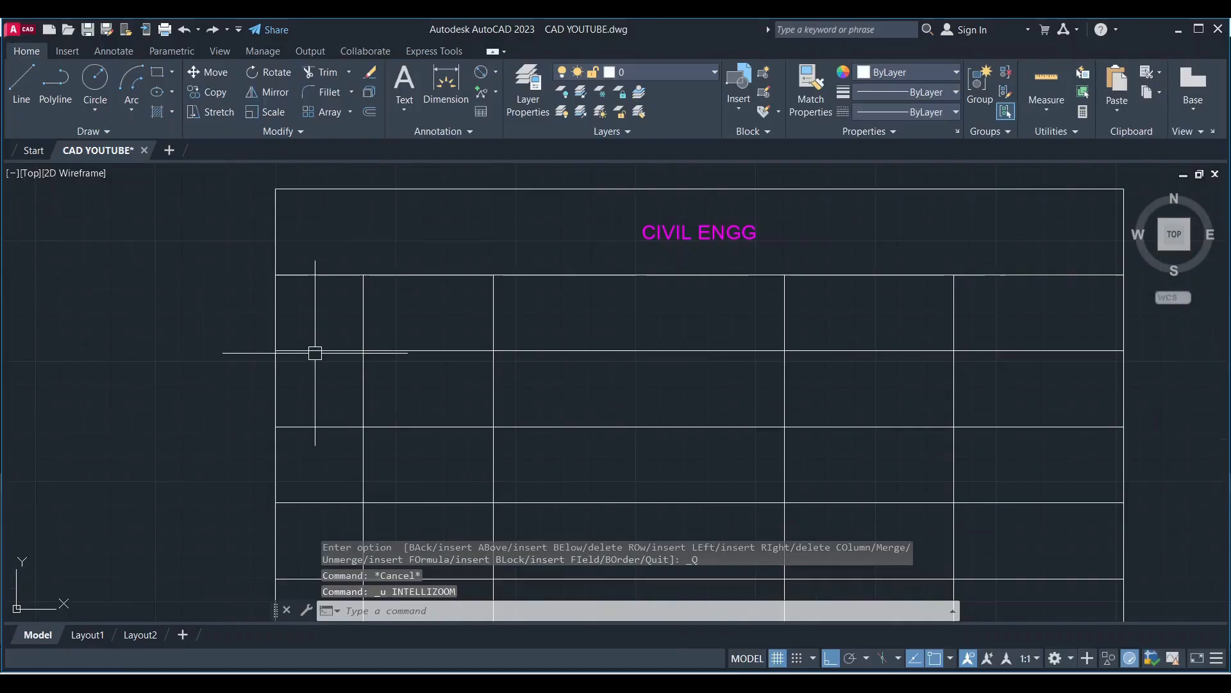
pyautogui.hotkey('ctrl', 'z')
pyautogui.scroll(-4, 312, 351)
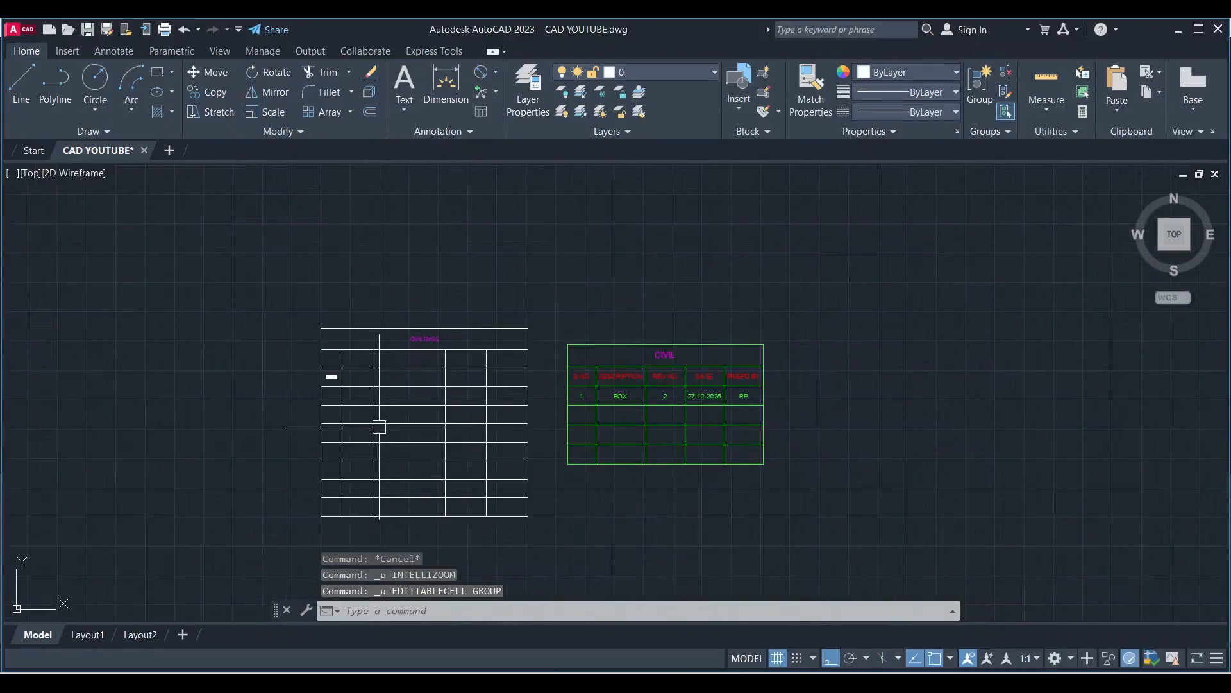
pyautogui.scroll(3, 379, 426)
pyautogui.scroll(-3, 329, 283)
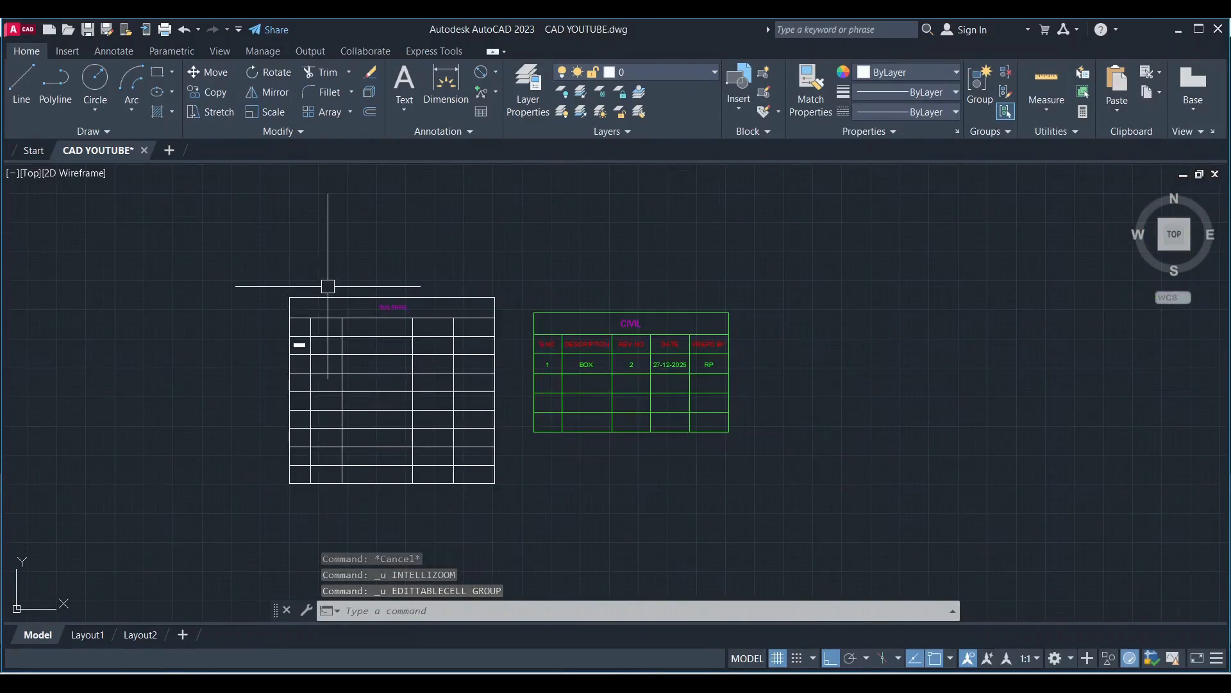
pyautogui.scroll(3, 252, 435)
# Insert a column before the SR.NO column, delete the CIVIL ENGG table's last column, and clear the selection.
pyautogui.click(257, 386)
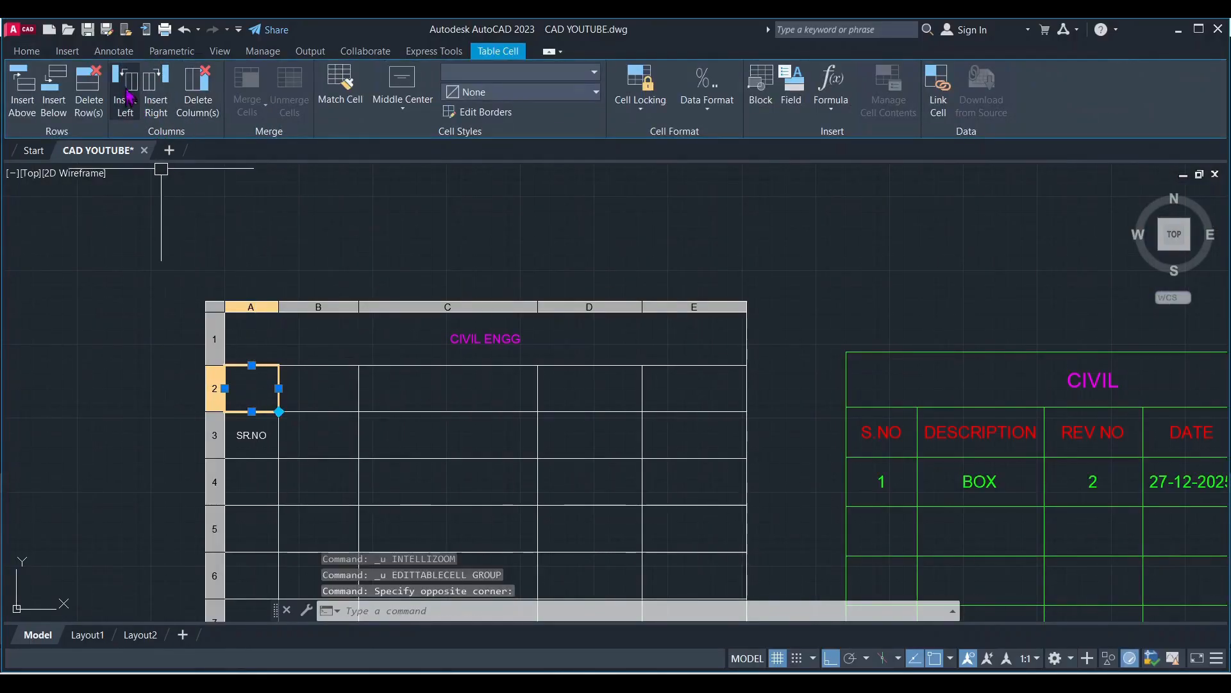
pyautogui.click(126, 99)
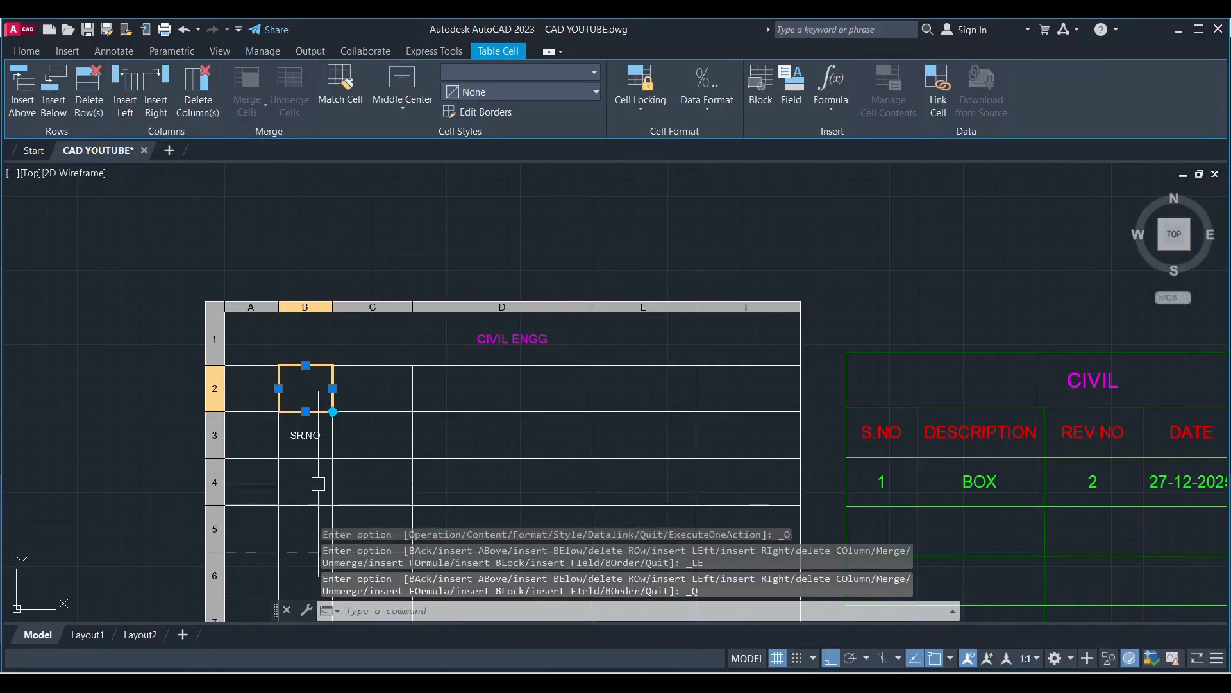
pyautogui.moveTo(363, 447); pyautogui.dragTo(335, 385, button='middle')
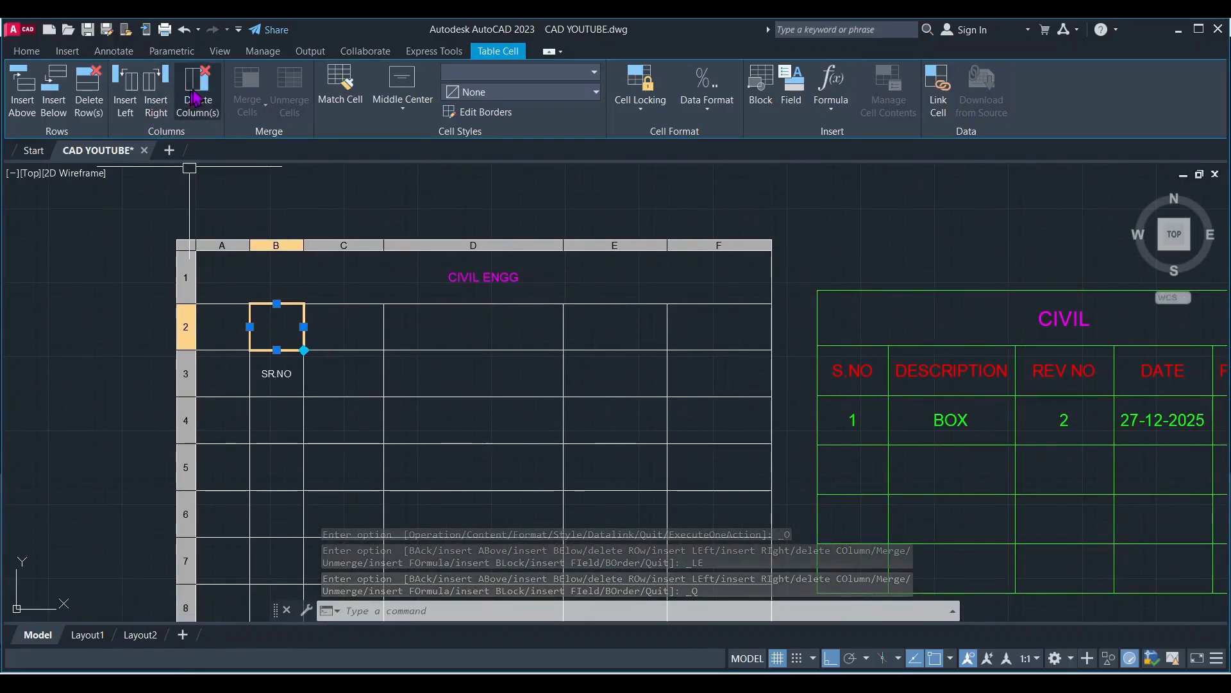
pyautogui.click(702, 325)
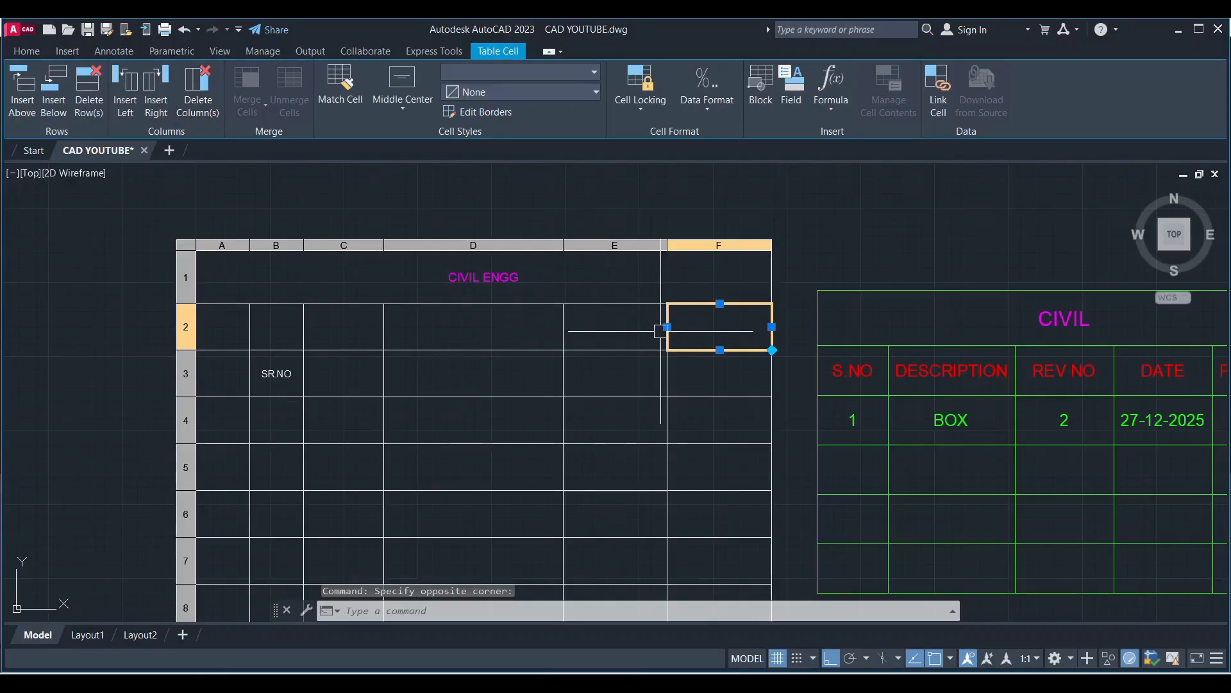
pyautogui.click(204, 93)
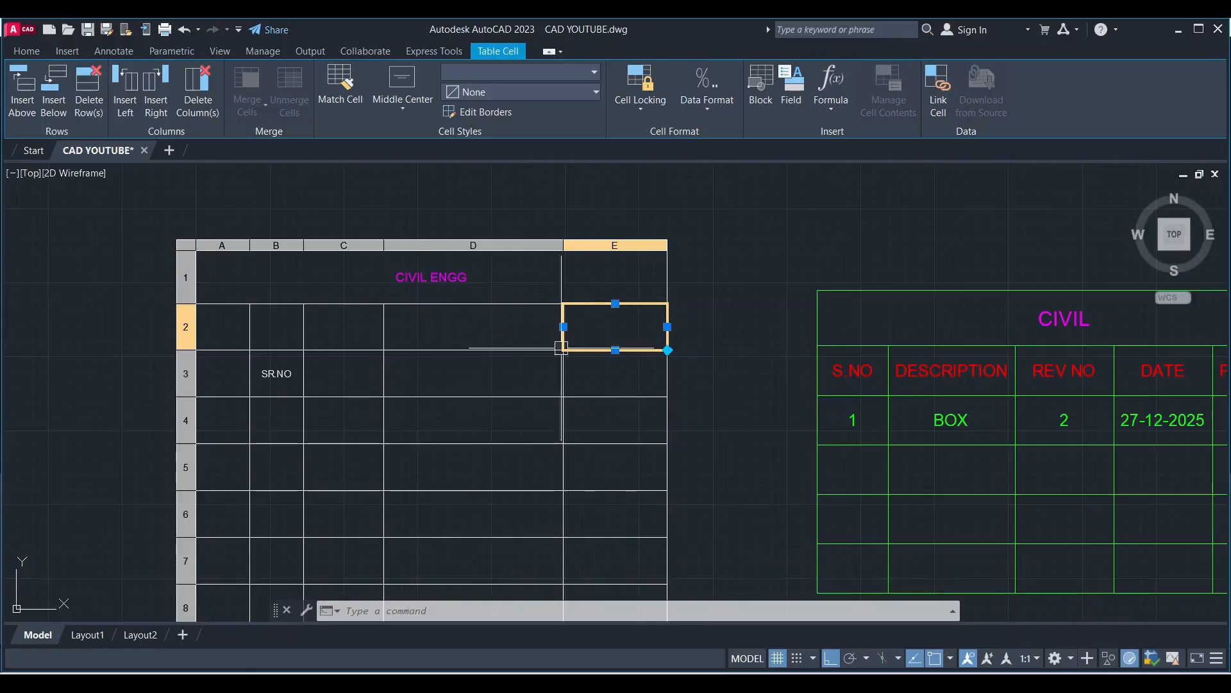
pyautogui.press('Escape')
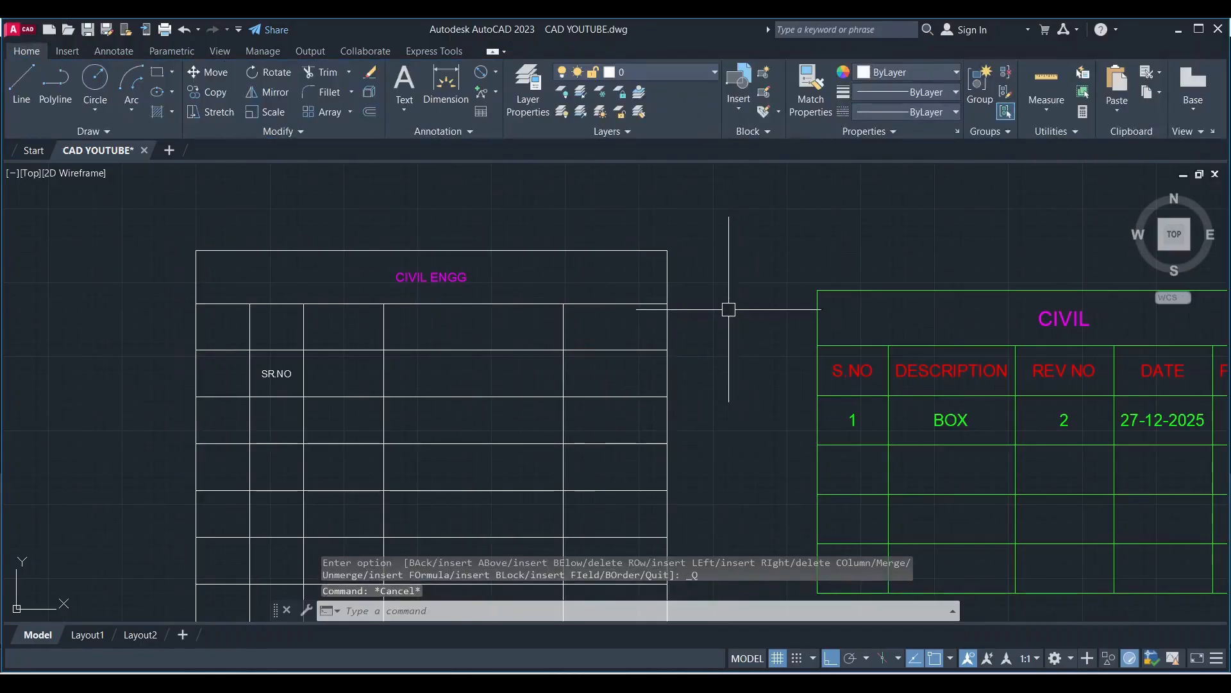
# Compare the layout of the CIVIL ENGG table with the neighbouring CIVIL revision table.
pyautogui.scroll(-4, 406, 284)
pyautogui.scroll(2, 477, 346)
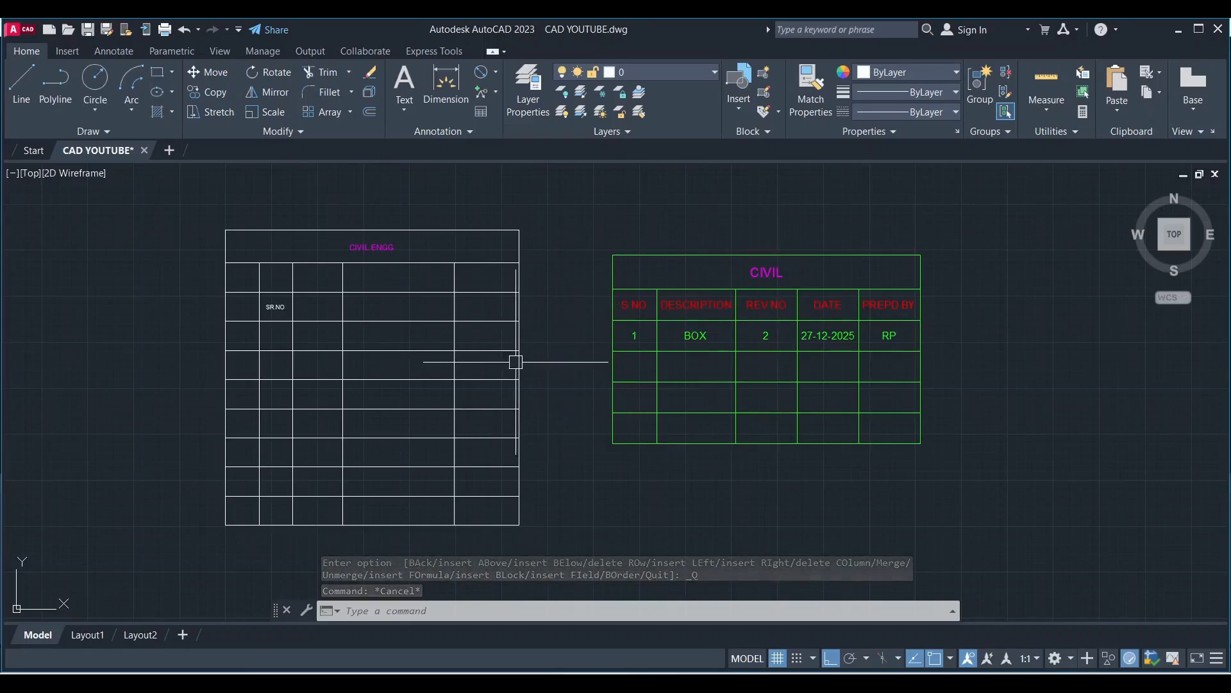
pyautogui.scroll(2, 319, 325)
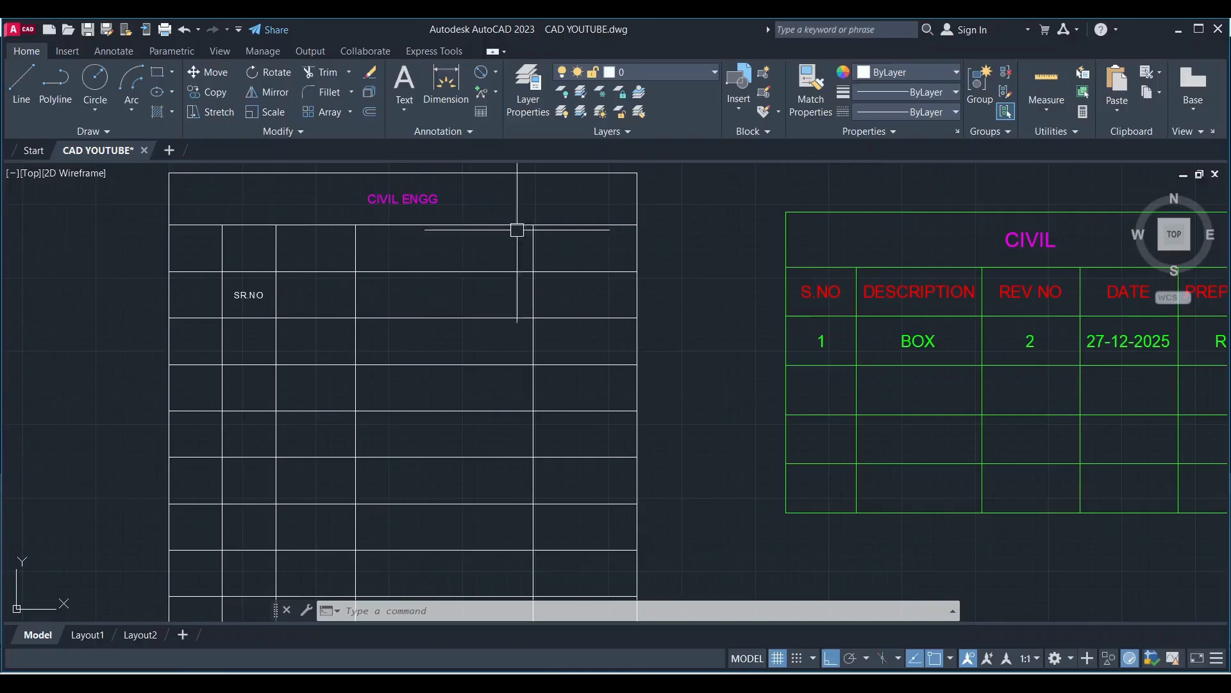
pyautogui.scroll(-4, 403, 341)
pyautogui.scroll(4, 403, 341)
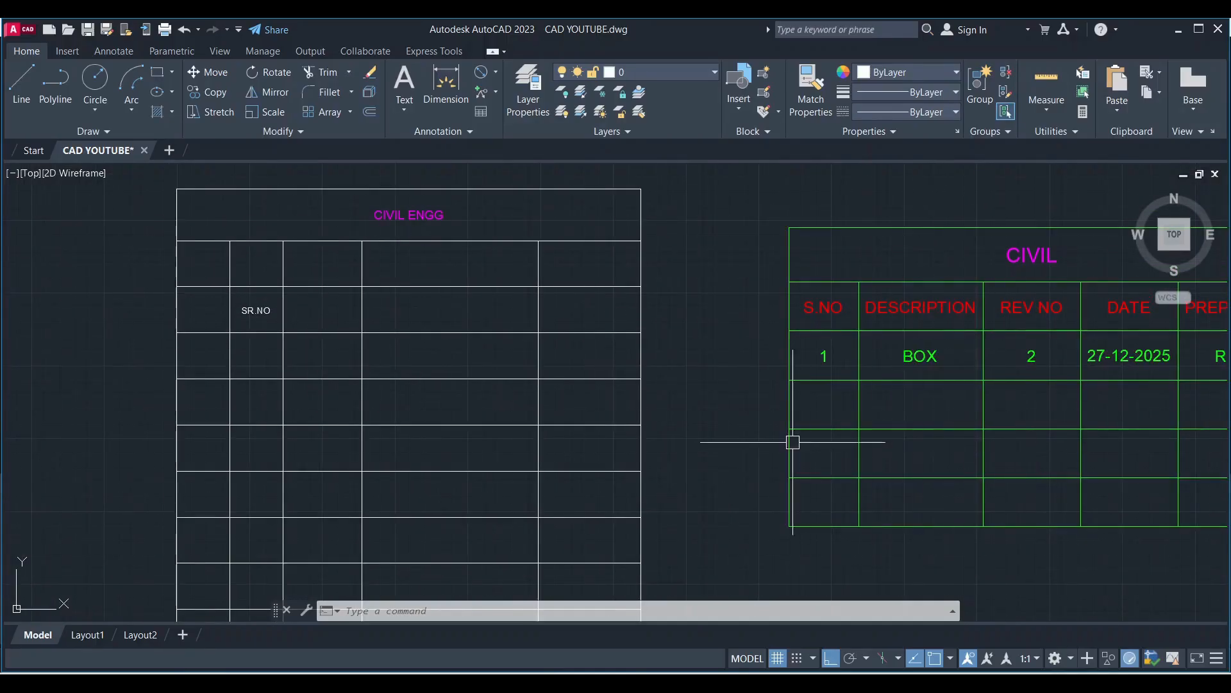
pyautogui.scroll(-2, 519, 340)
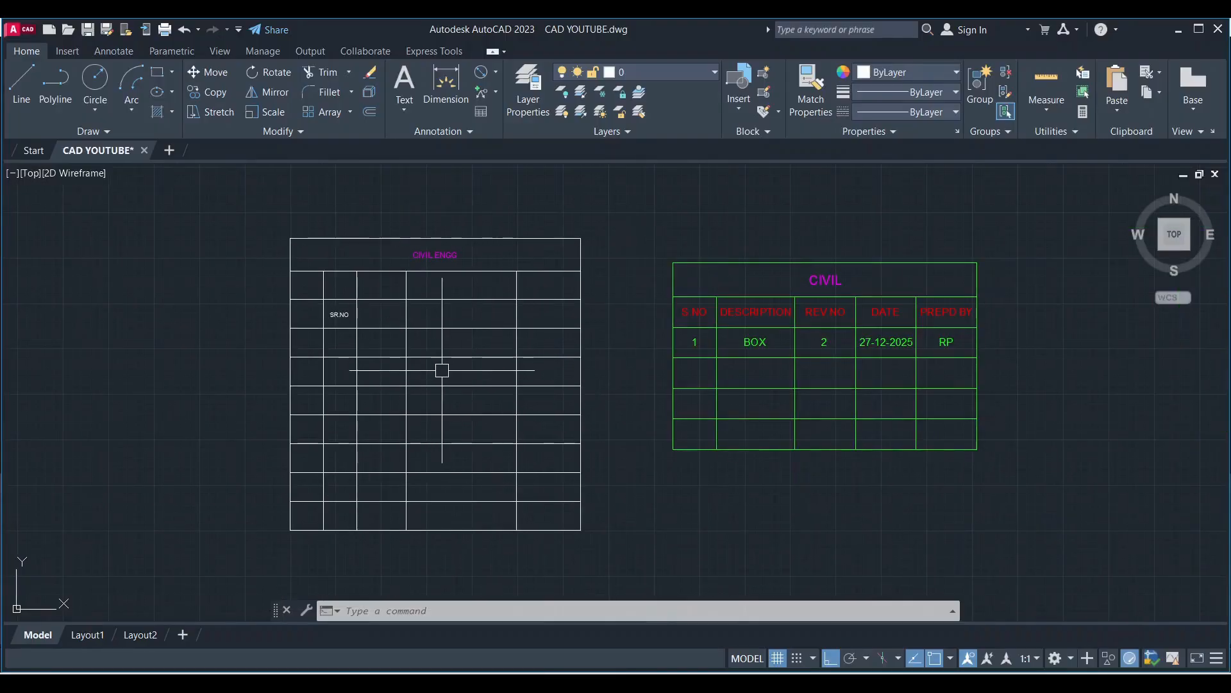
pyautogui.scroll(2, 448, 367)
pyautogui.scroll(-2, 451, 365)
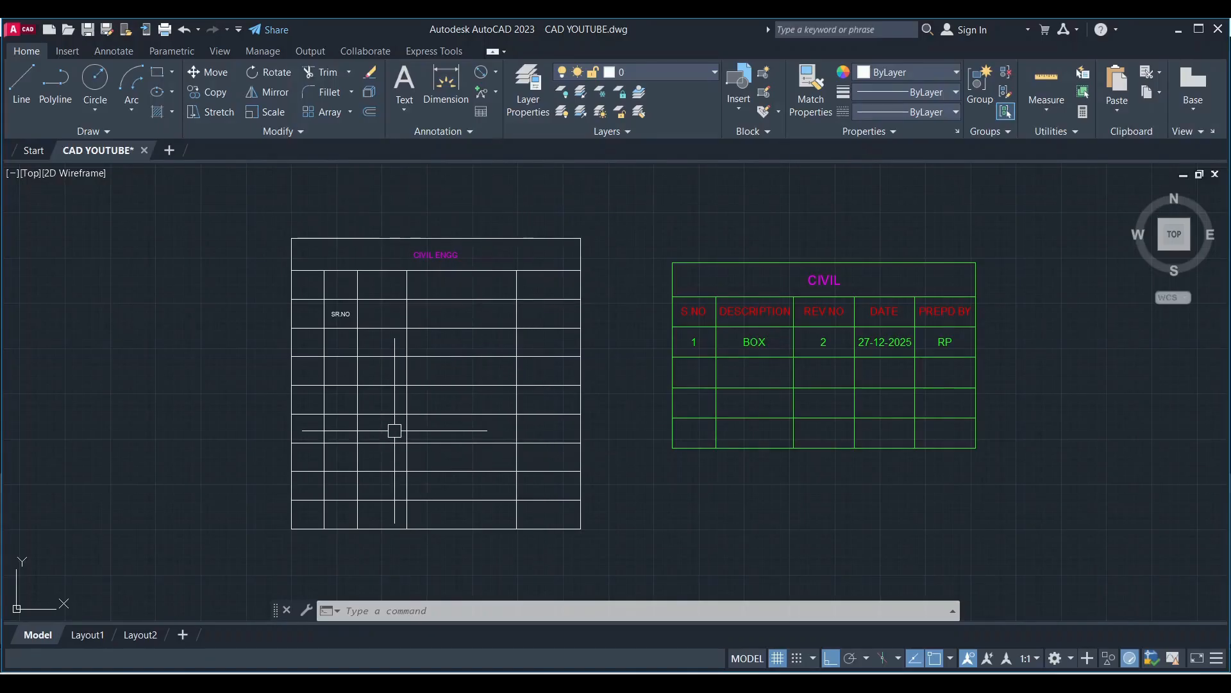
pyautogui.scroll(2, 403, 331)
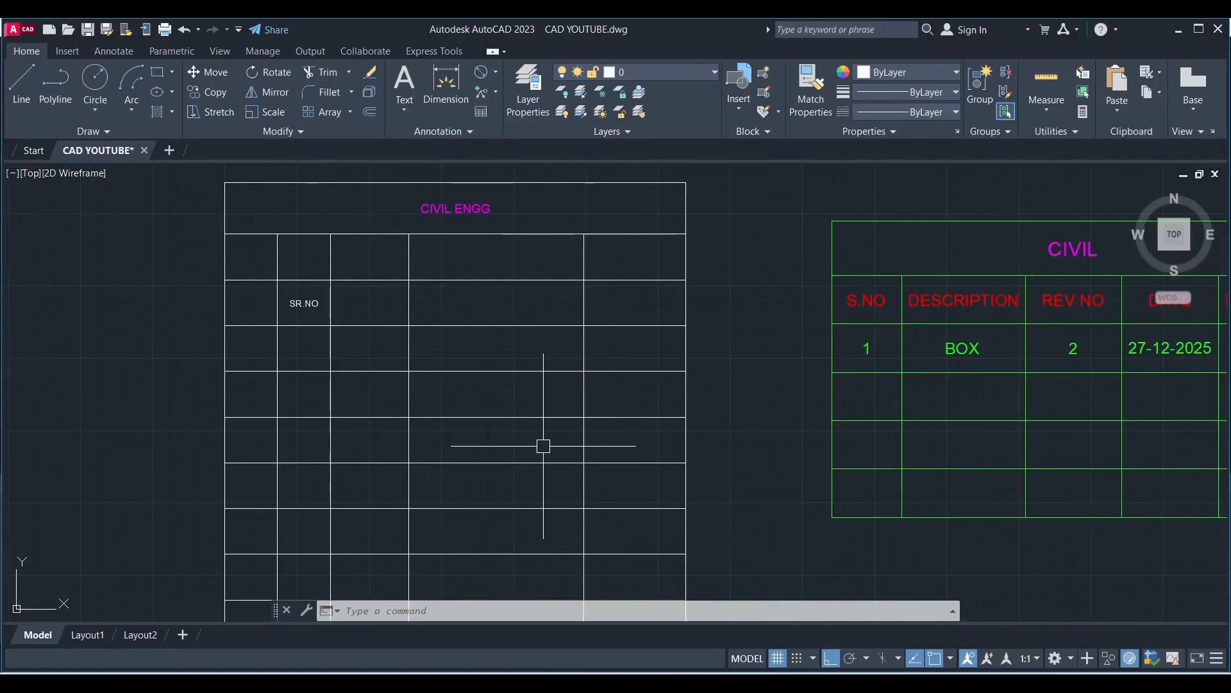
pyautogui.scroll(-2, 557, 410)
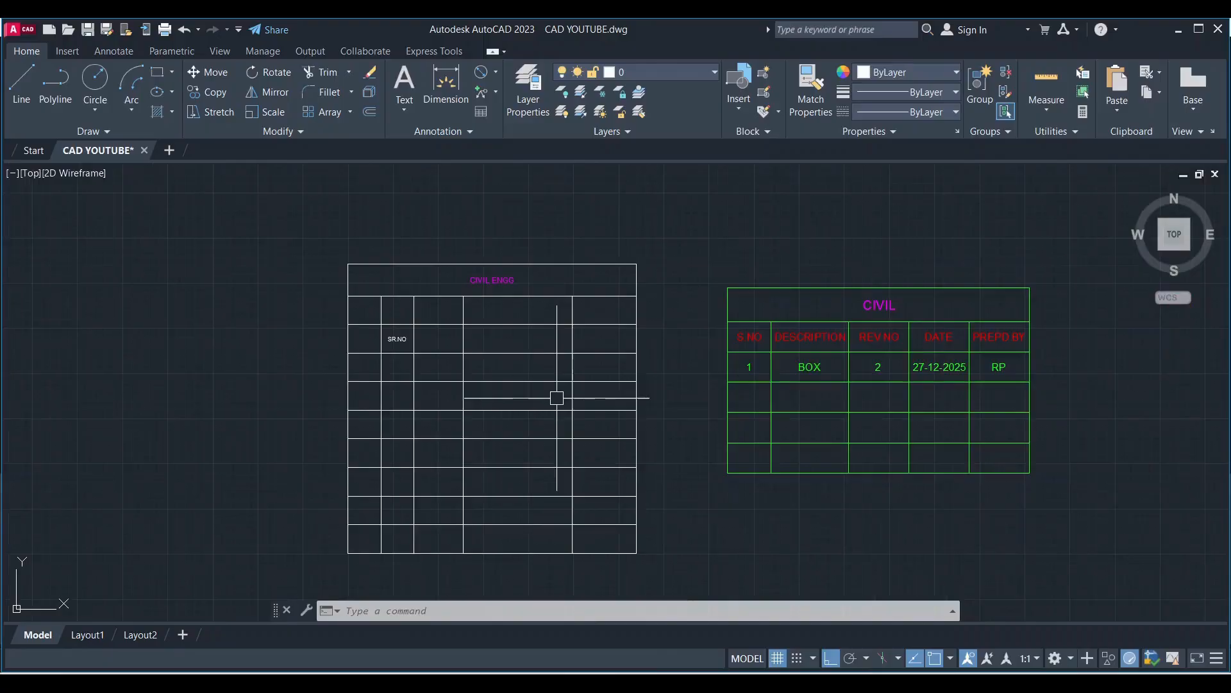
pyautogui.scroll(2, 434, 334)
# Open the empty cell beside SR.NO for text editing, review its formatting options, and close the text editor.
pyautogui.click(435, 334)
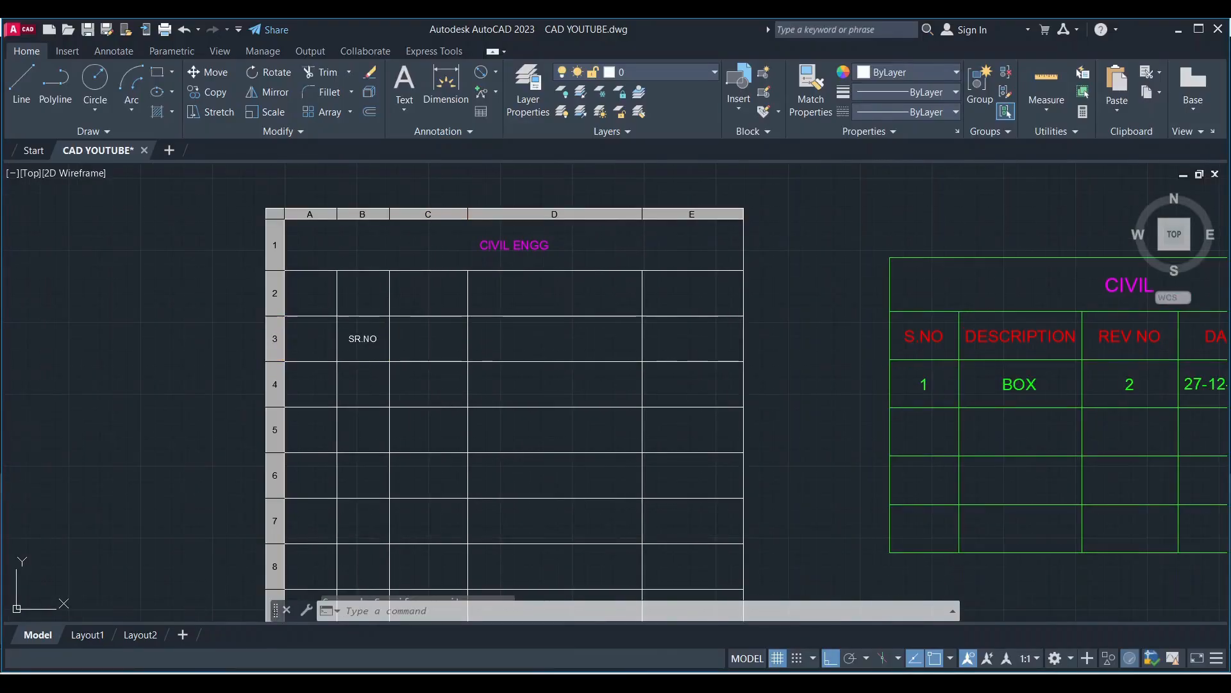
pyautogui.doubleClick(435, 334)
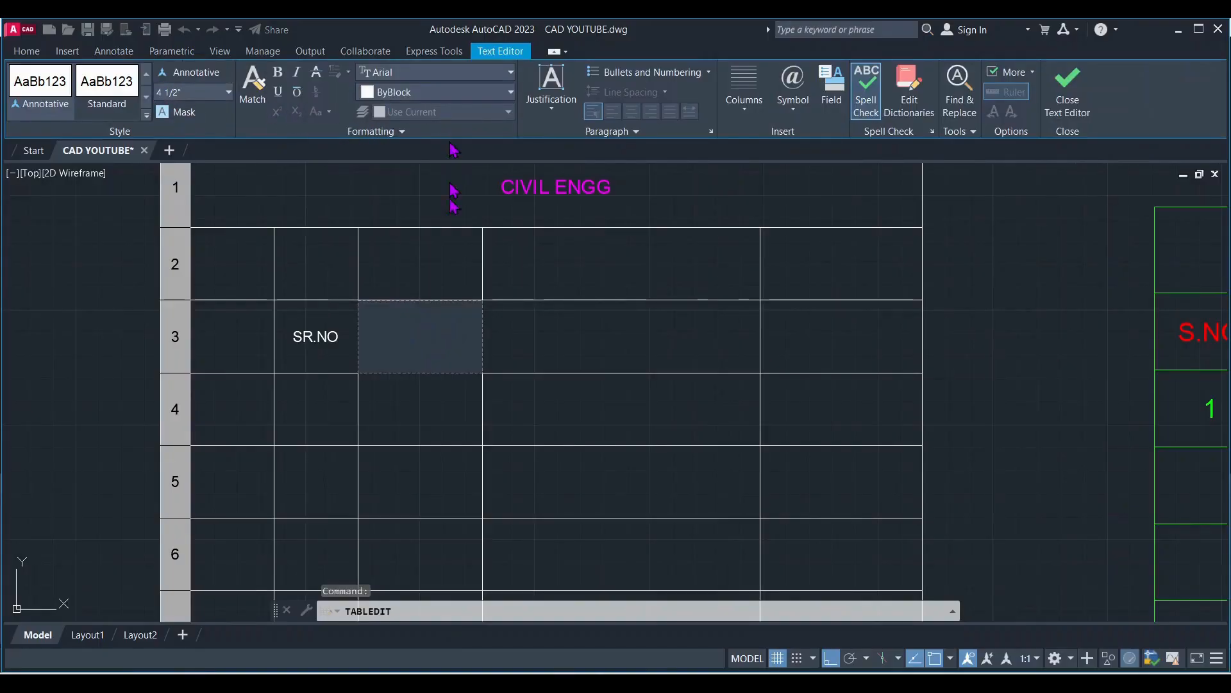
pyautogui.scroll(-2, 325, 332)
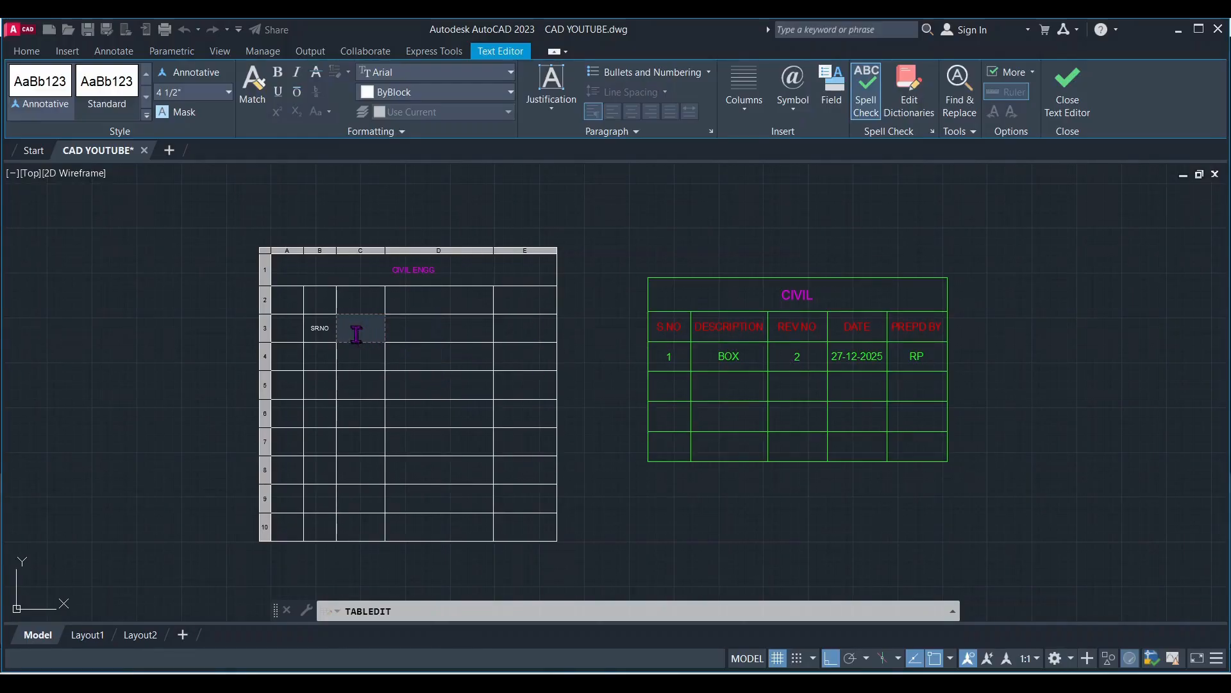
pyautogui.scroll(4, 357, 334)
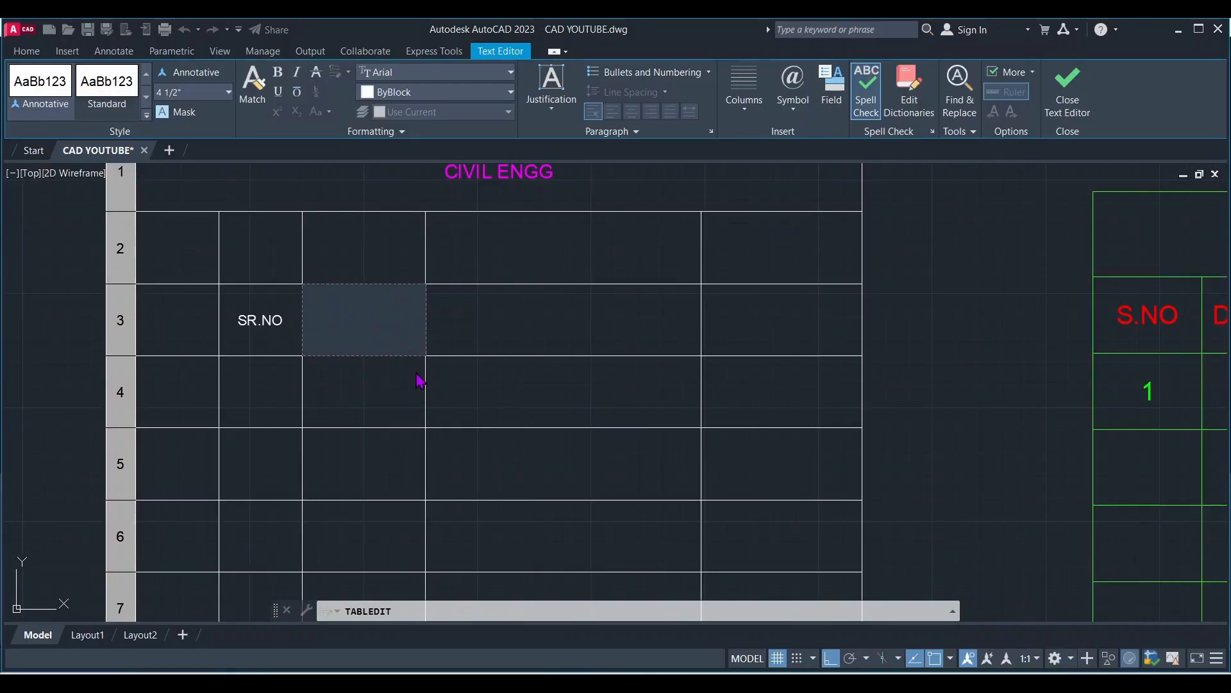
pyautogui.click(1068, 90)
pyautogui.scroll(-4, 473, 431)
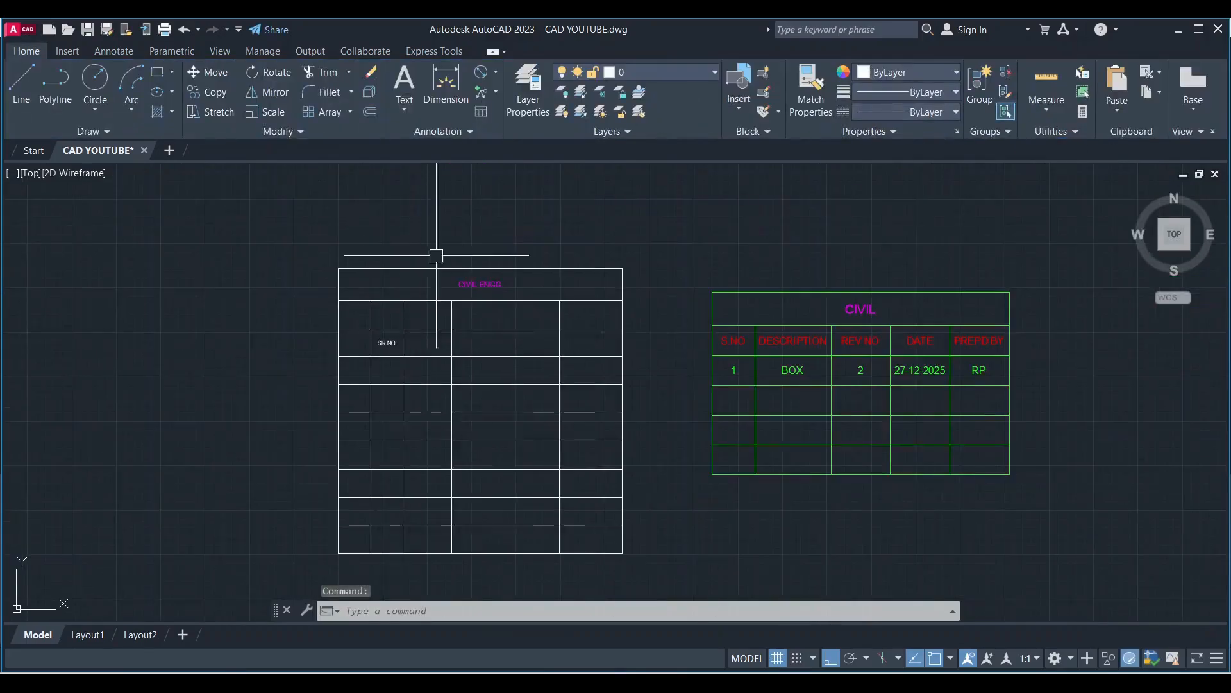
# Erase the whole CIVIL ENGG table from the drawing, keeping the CIVIL revision table.
pyautogui.scroll(2, 940, 425)
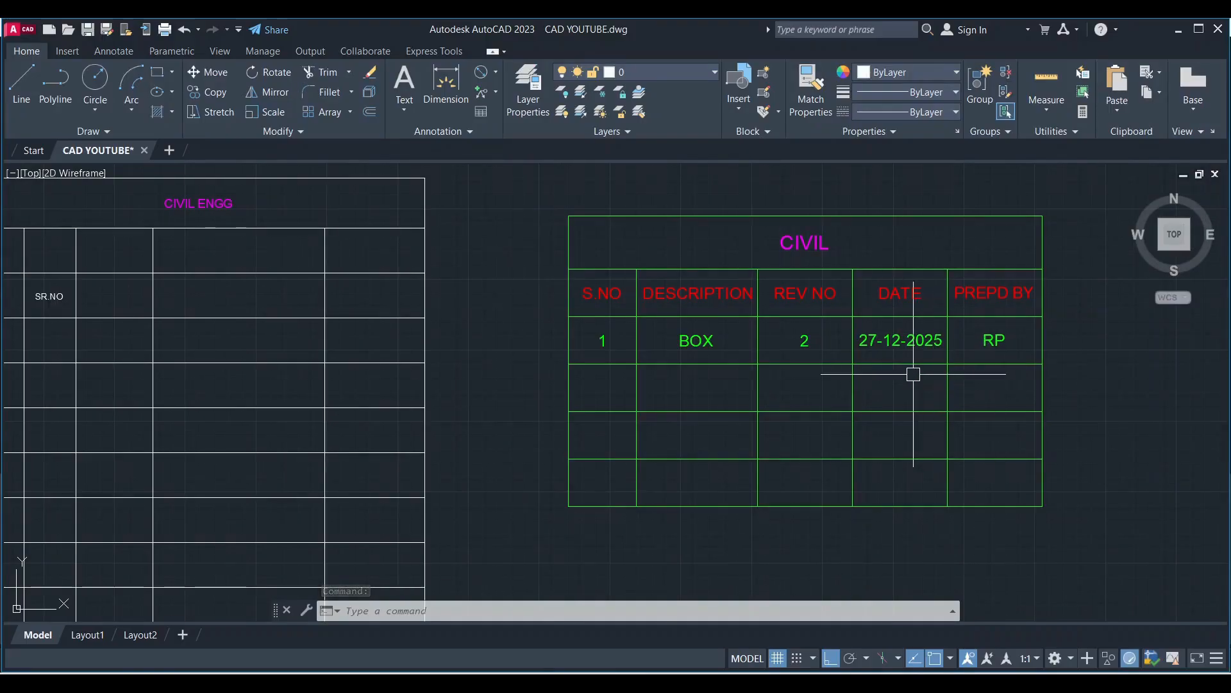
pyautogui.scroll(-2, 661, 331)
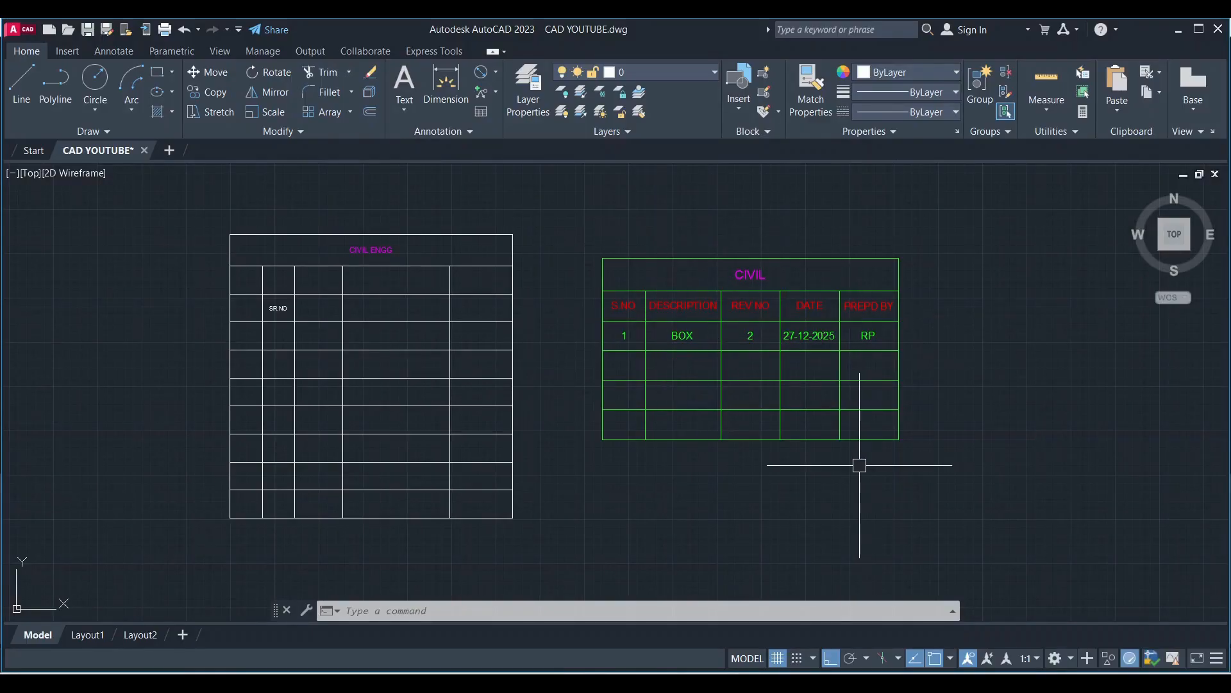
pyautogui.scroll(-2, 277, 368)
pyautogui.click(451, 522)
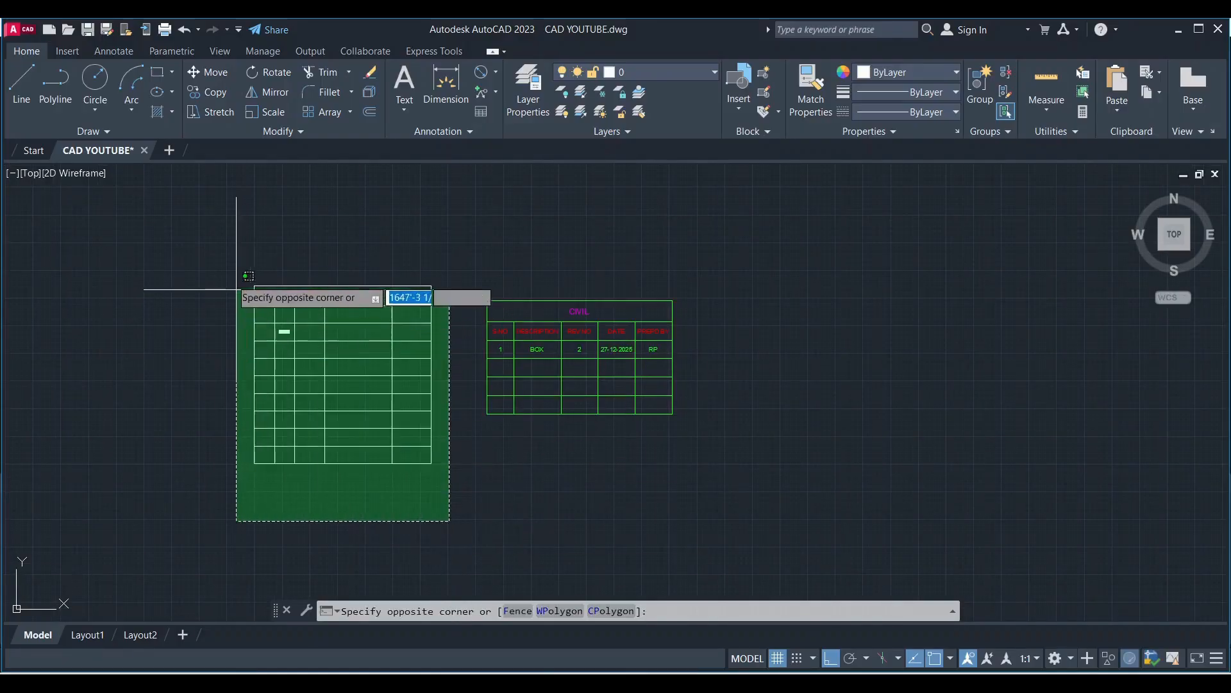
pyautogui.click(222, 262)
pyautogui.press('Delete')
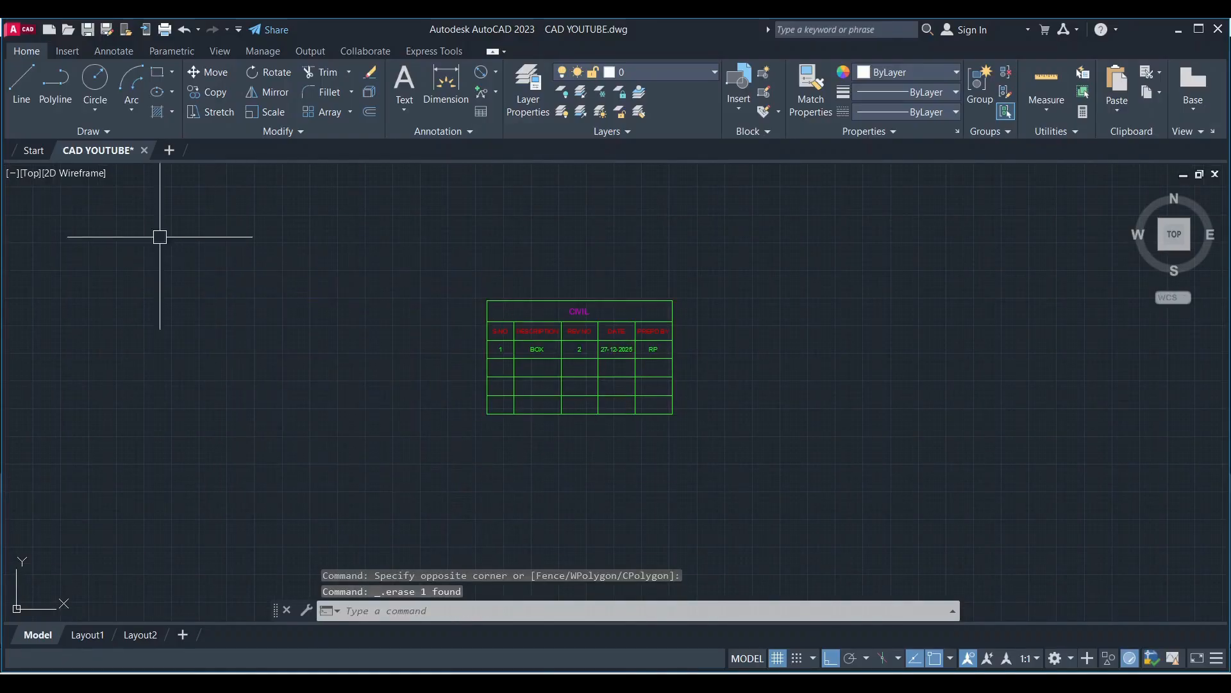
# Insert an empty Standard-style table with 5 columns and 7 data rows beside the CIVIL table, leaving its cells blank.
pyautogui.click(481, 113)
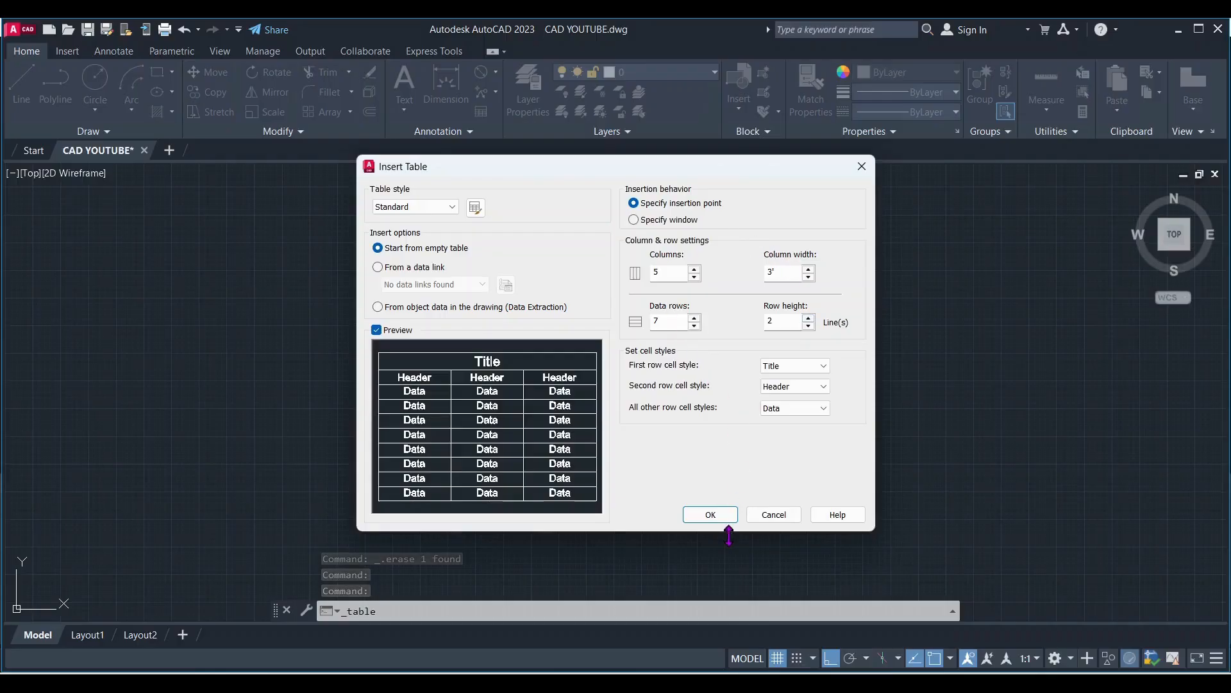
pyautogui.click(711, 514)
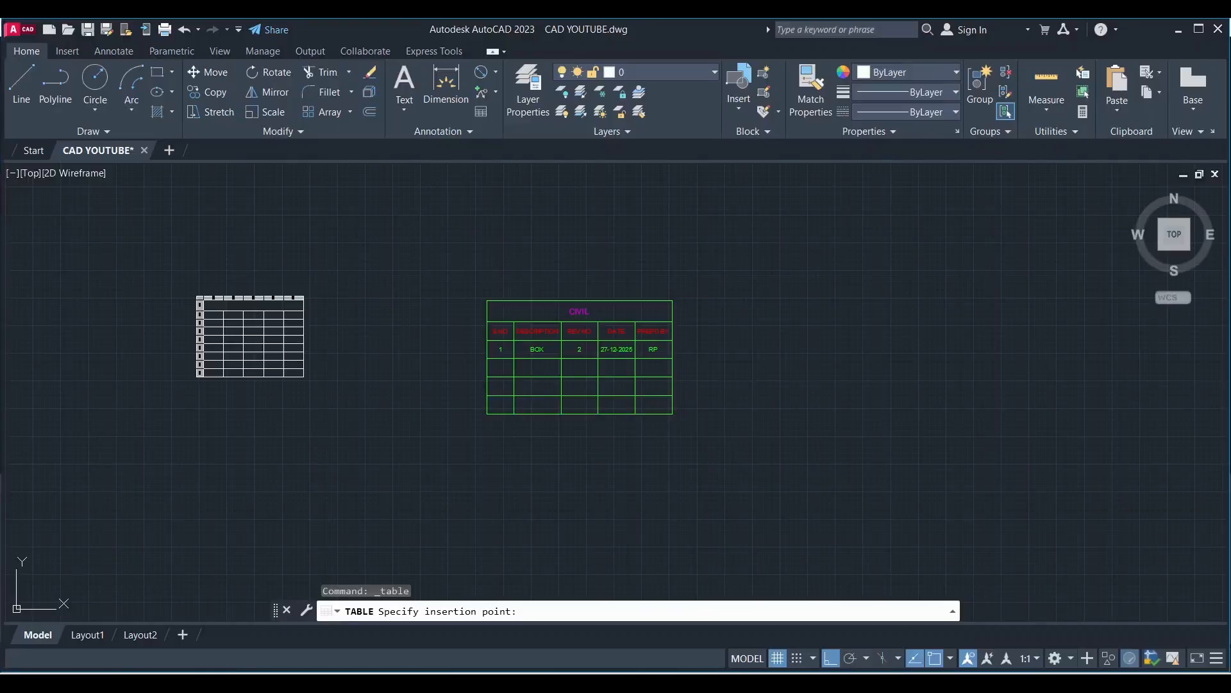
pyautogui.click(196, 297)
pyautogui.press('Escape')
pyautogui.scroll(2, 212, 352)
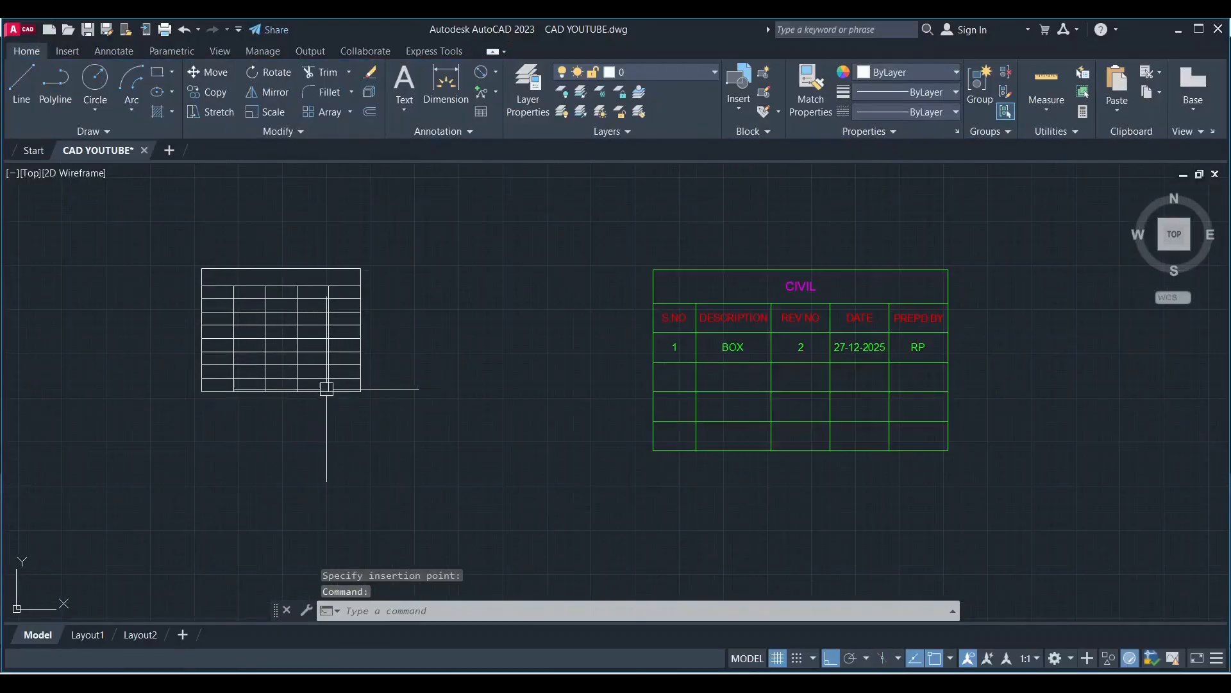
# Explode the new empty table into separate lines.
pyautogui.scroll(2, 288, 321)
pyautogui.click(257, 304)
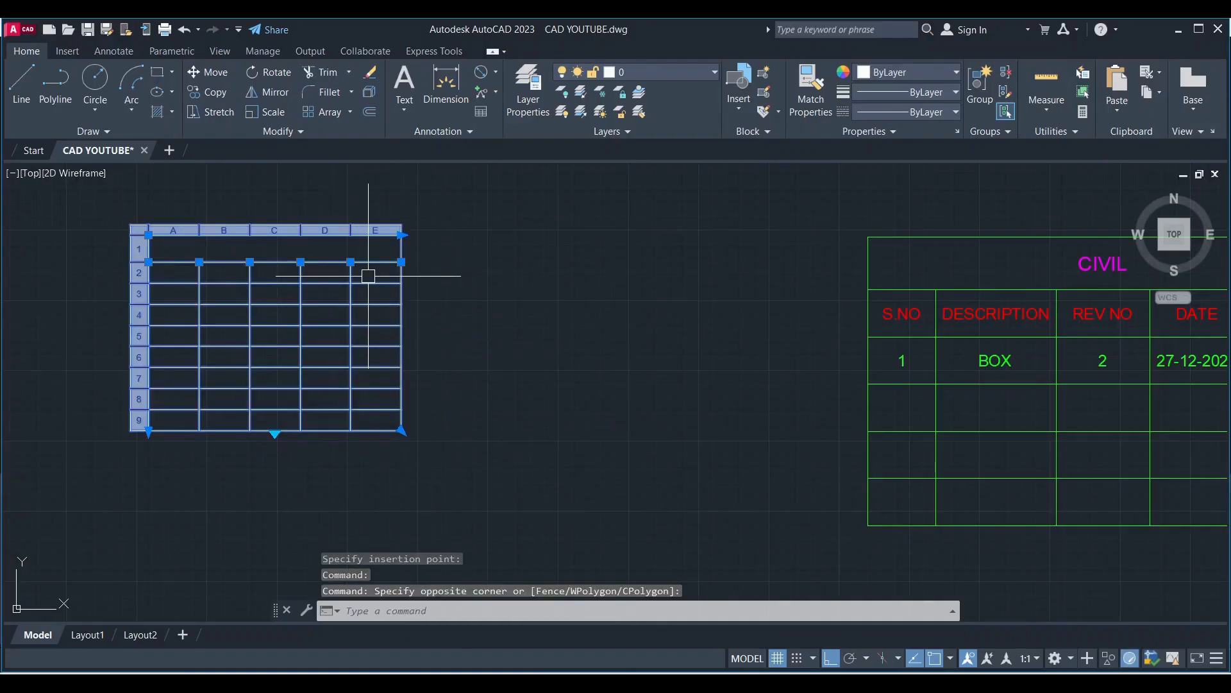
pyautogui.write('x')
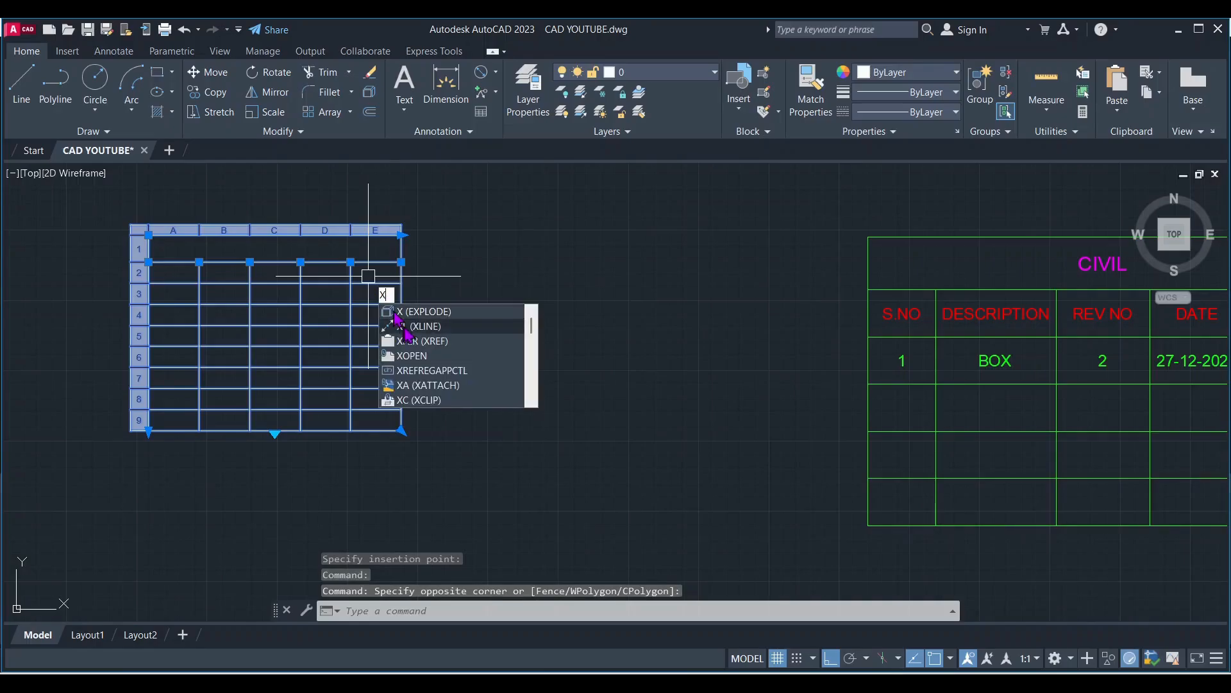
pyautogui.click(436, 312)
# Examine the exploded table's lines alongside the CIVIL revision table and clear any selection.
pyautogui.scroll(-2, 484, 349)
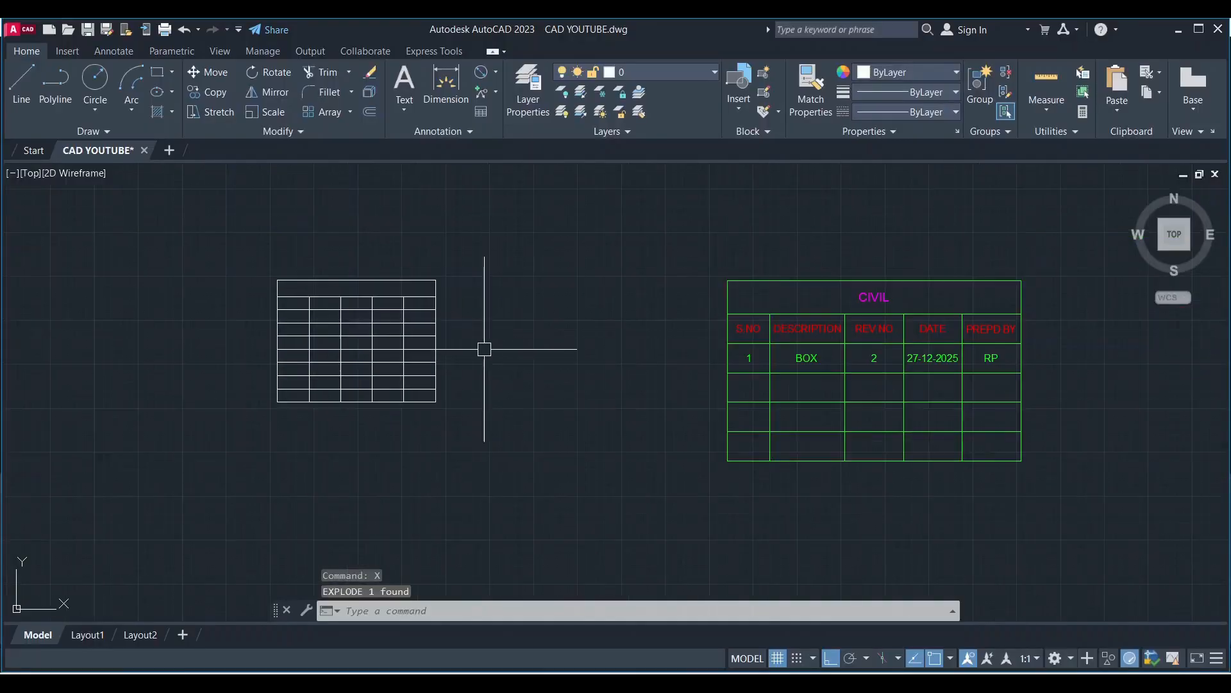
pyautogui.scroll(2, 334, 277)
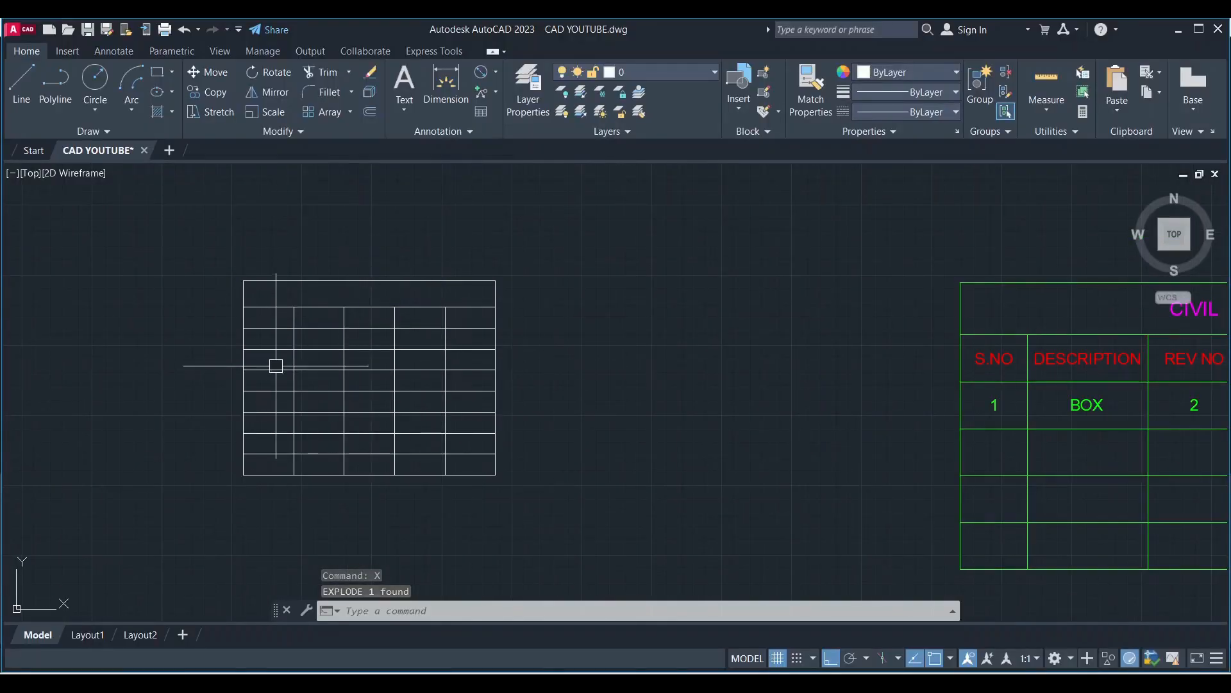
pyautogui.scroll(2, 276, 366)
pyautogui.scroll(-4, 513, 308)
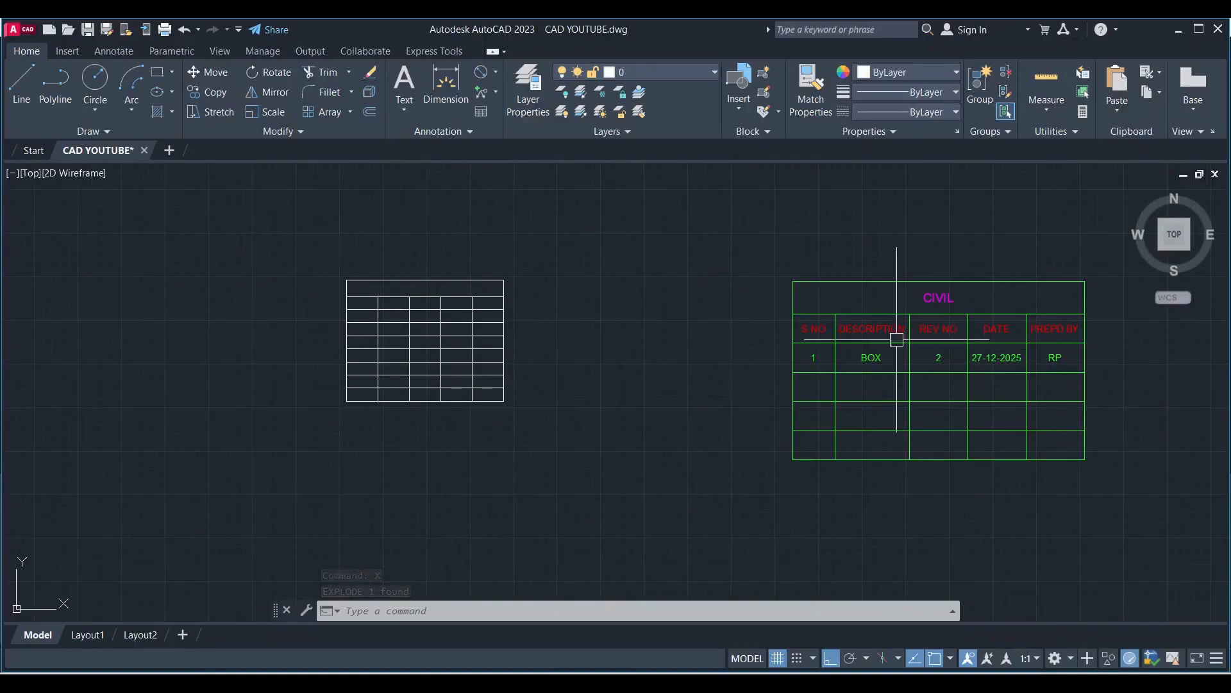
pyautogui.scroll(2, 522, 319)
pyautogui.scroll(-2, 590, 343)
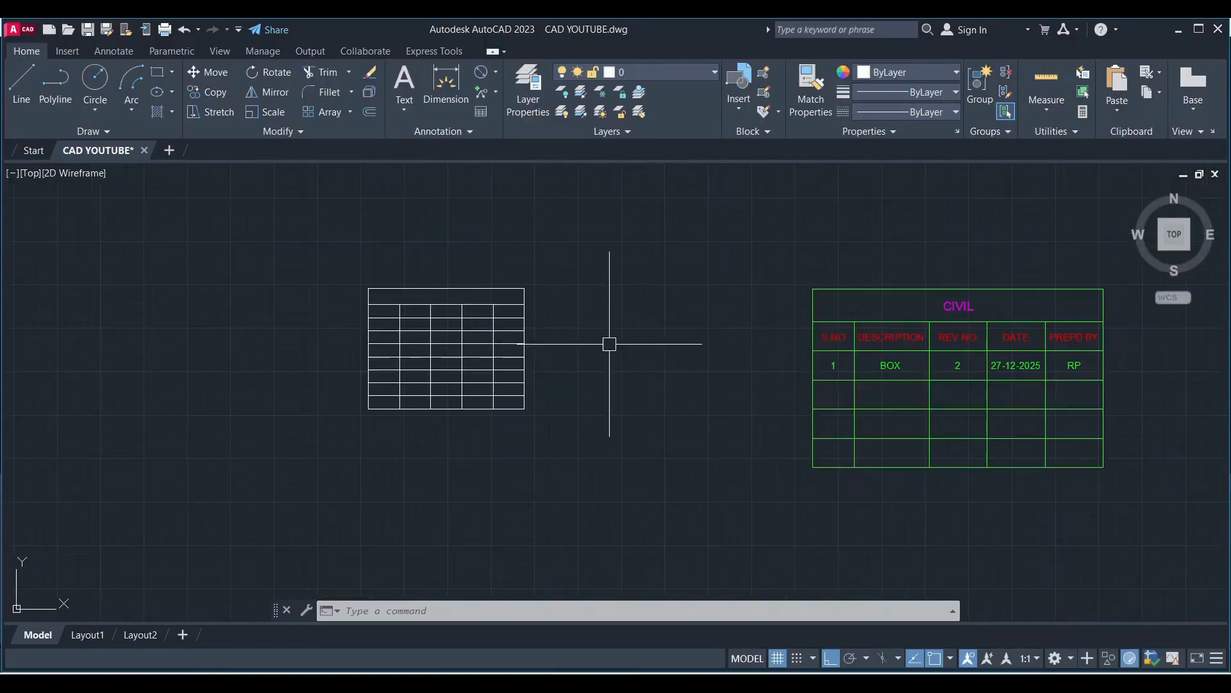
pyautogui.click(907, 463)
pyautogui.press('Escape')
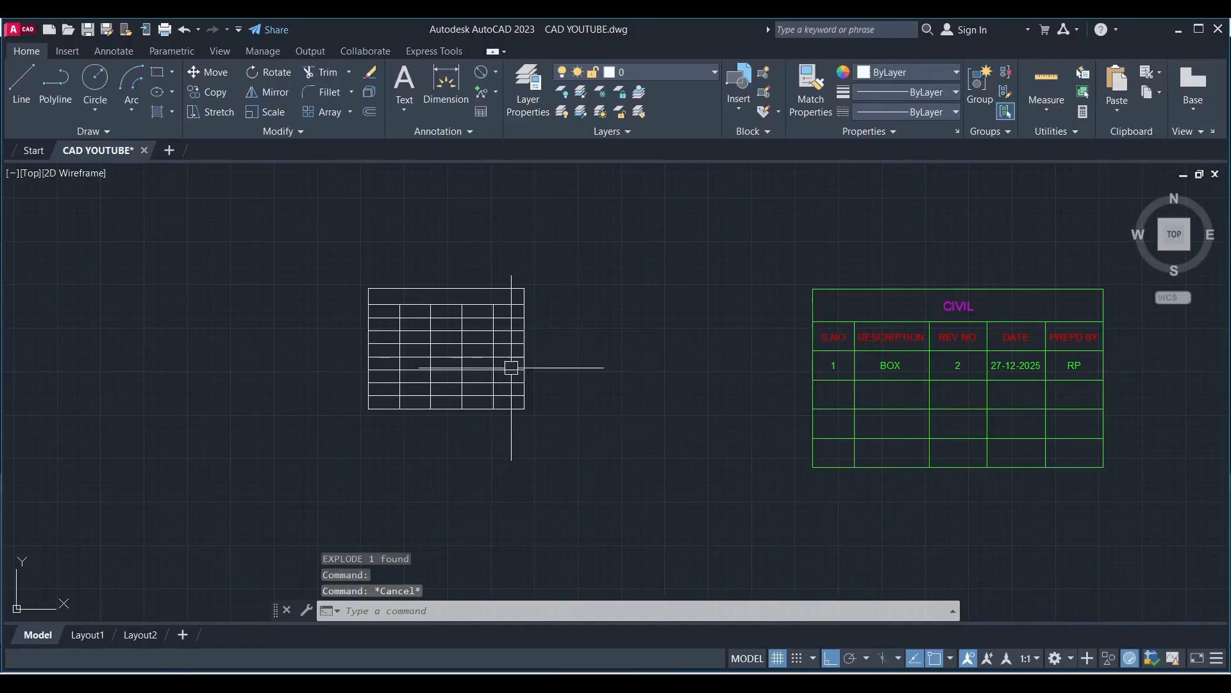
# Check the exploded table's right and bottom border lines individually as separate objects, clearing the selection after each.
pyautogui.scroll(2, 511, 372)
pyautogui.click(531, 388)
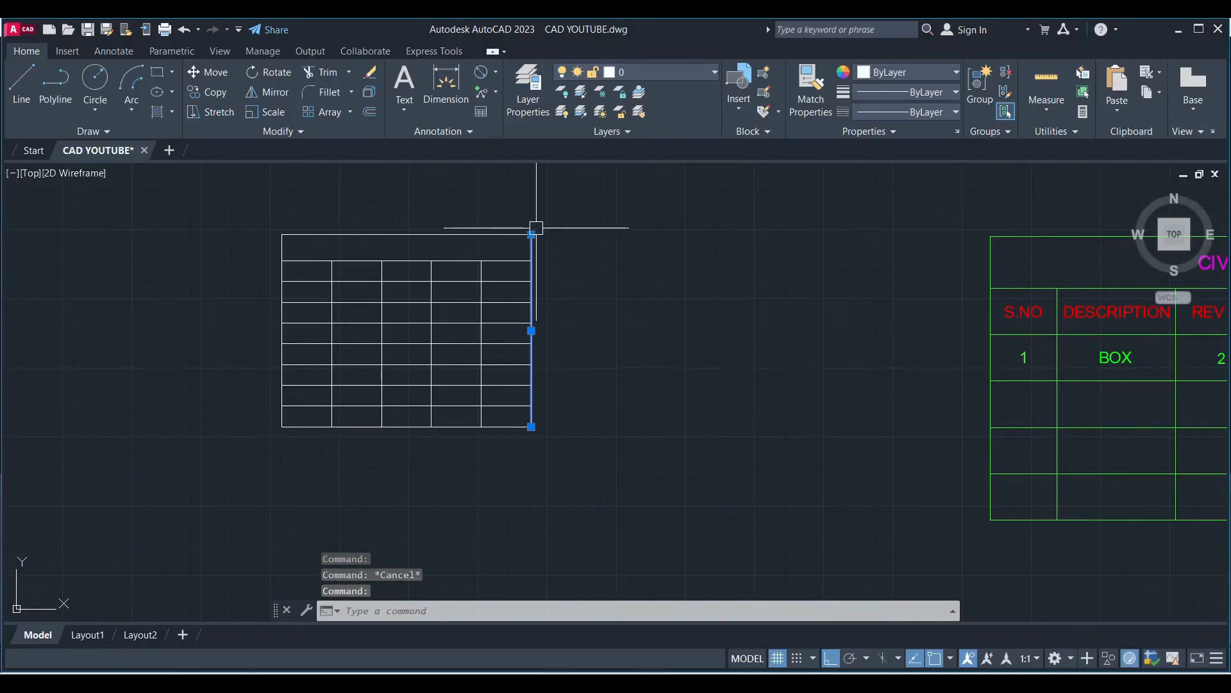
pyautogui.press('Escape')
pyautogui.click(445, 426)
pyautogui.press('Escape')
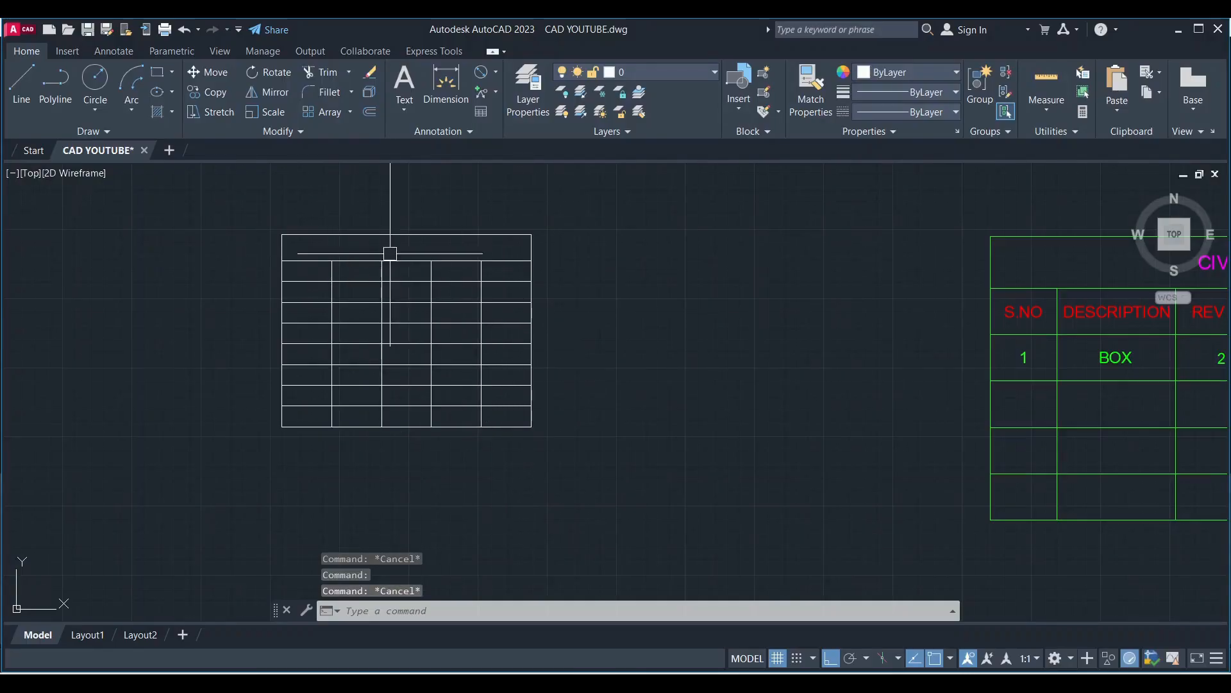
pyautogui.scroll(-2, 422, 301)
pyautogui.scroll(2, 422, 300)
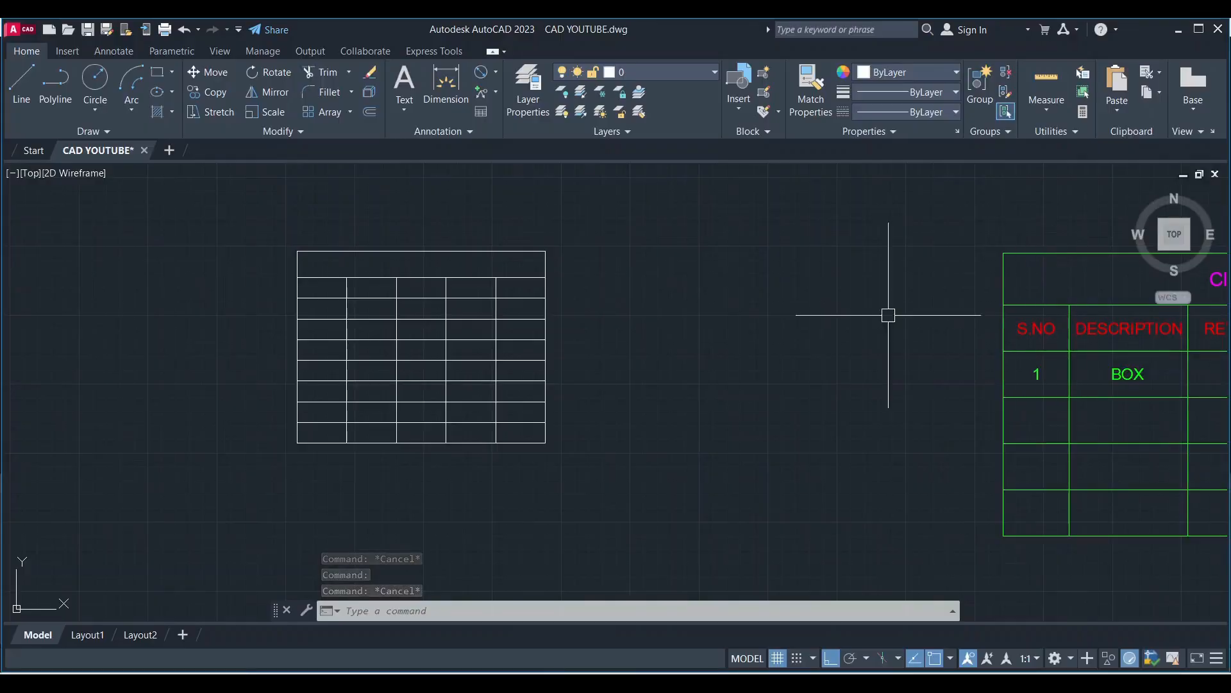
# Create the multiline text CIVIL ENGG inside the title row of the exploded table.
pyautogui.write('t')
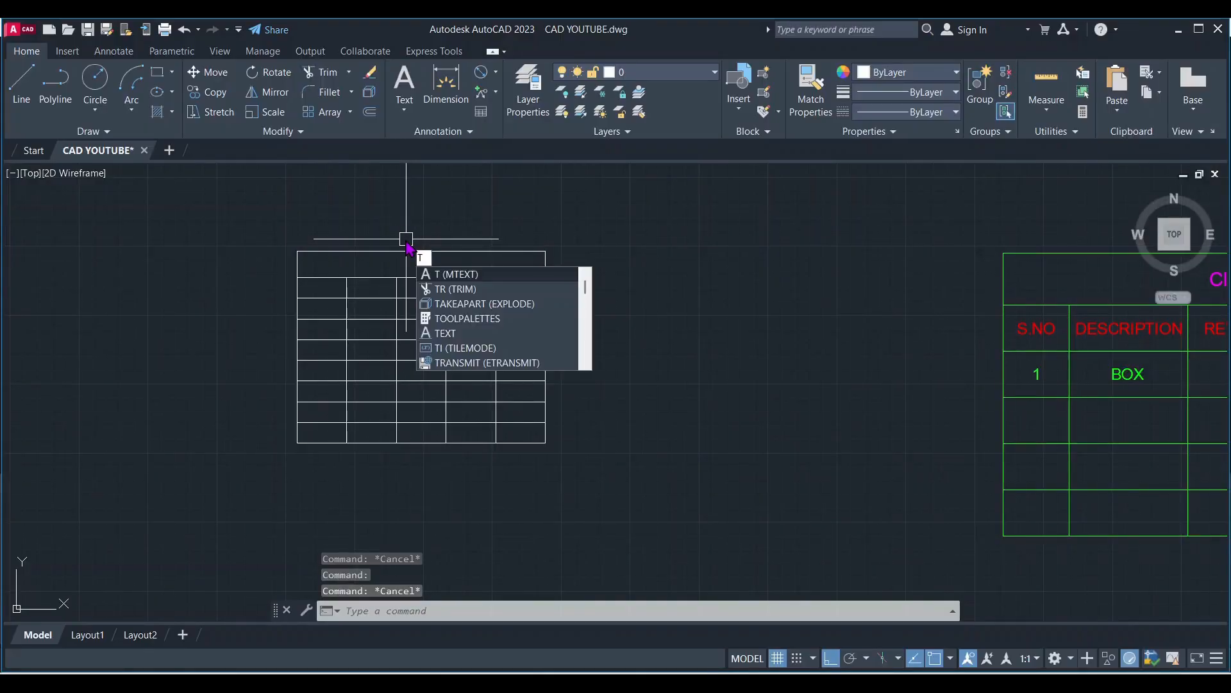
pyautogui.press('Return')
pyautogui.scroll(2, 405, 239)
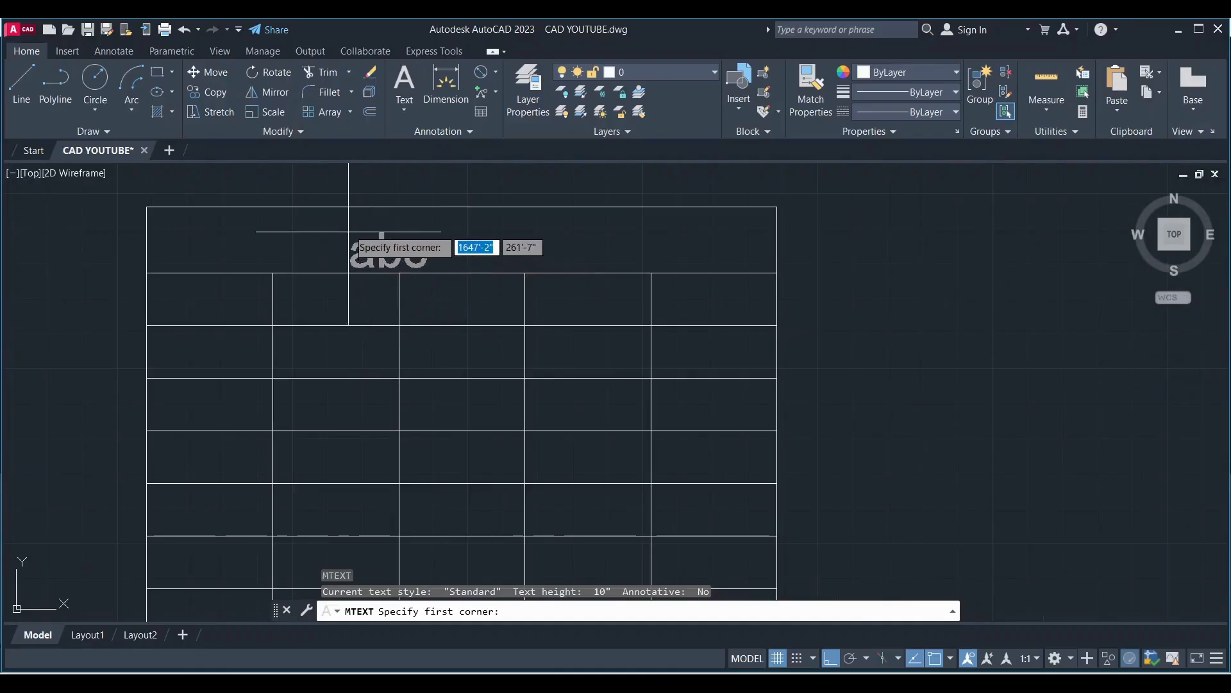
pyautogui.click(349, 235)
pyautogui.click(590, 286)
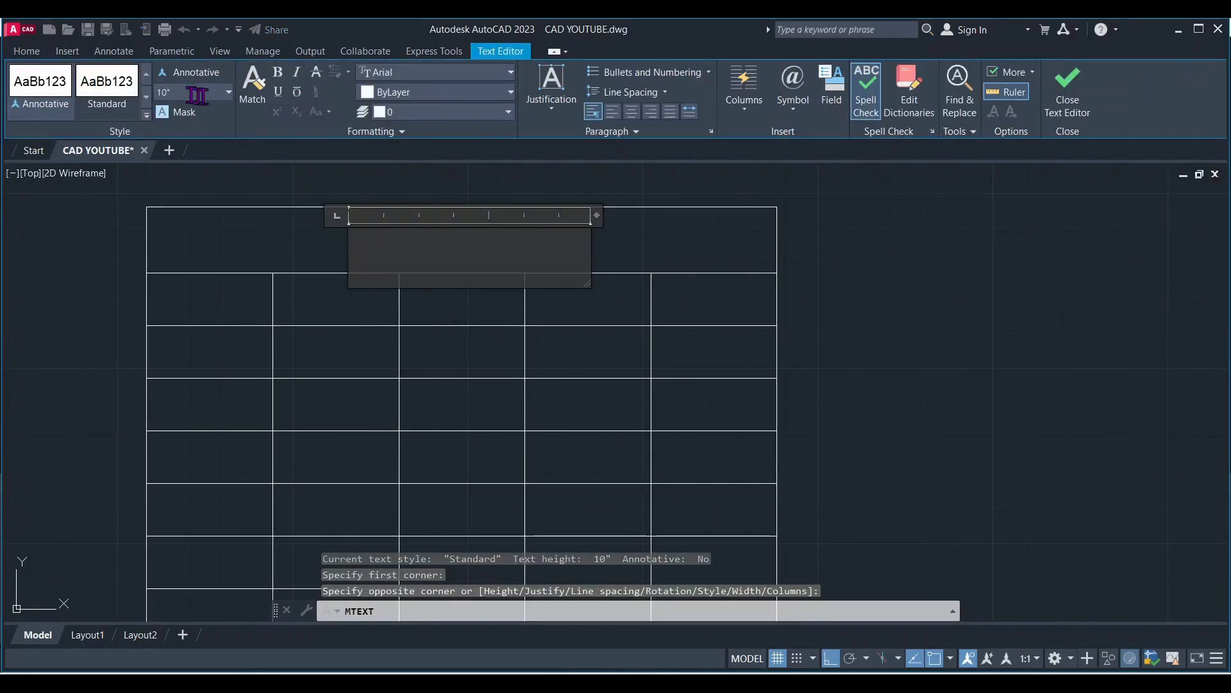
pyautogui.write('C')
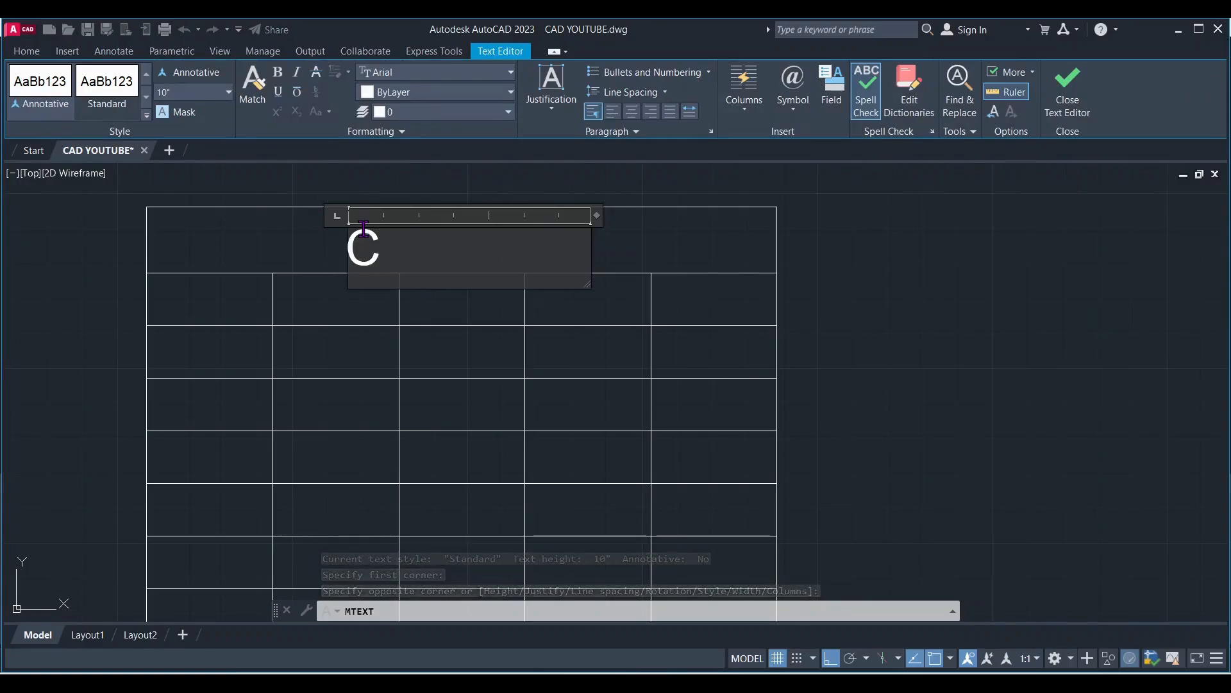
pyautogui.write('IVIL ENG')
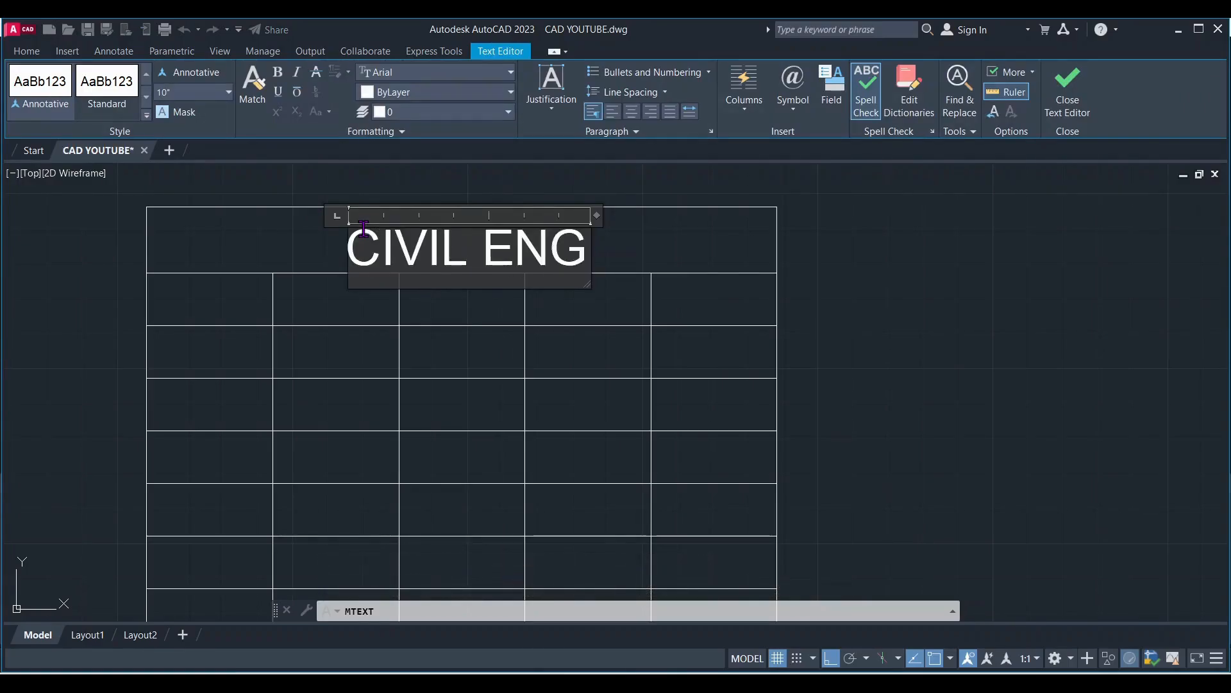
pyautogui.write('G')
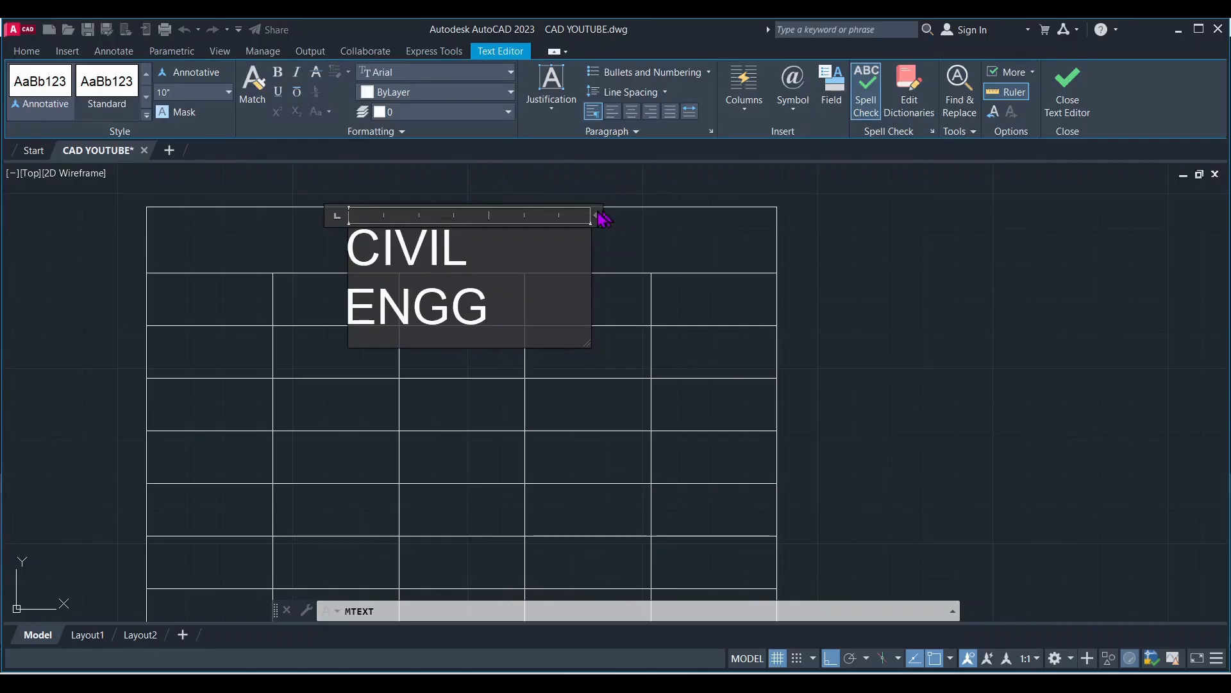
# Widen the CIVIL ENGG text box to about 7'-8 1/2" so the title fits on one line, and finish editing.
pyautogui.moveTo(593, 213); pyautogui.dragTo(679, 214)
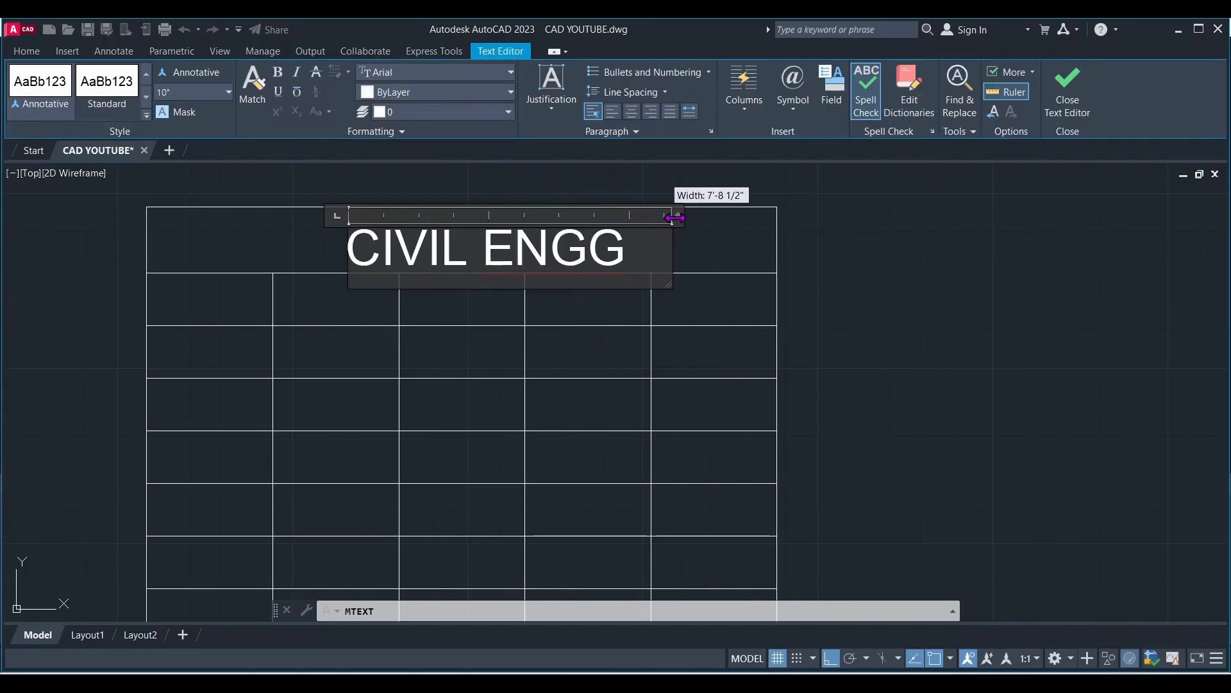
pyautogui.click(812, 273)
pyautogui.scroll(-5, 513, 250)
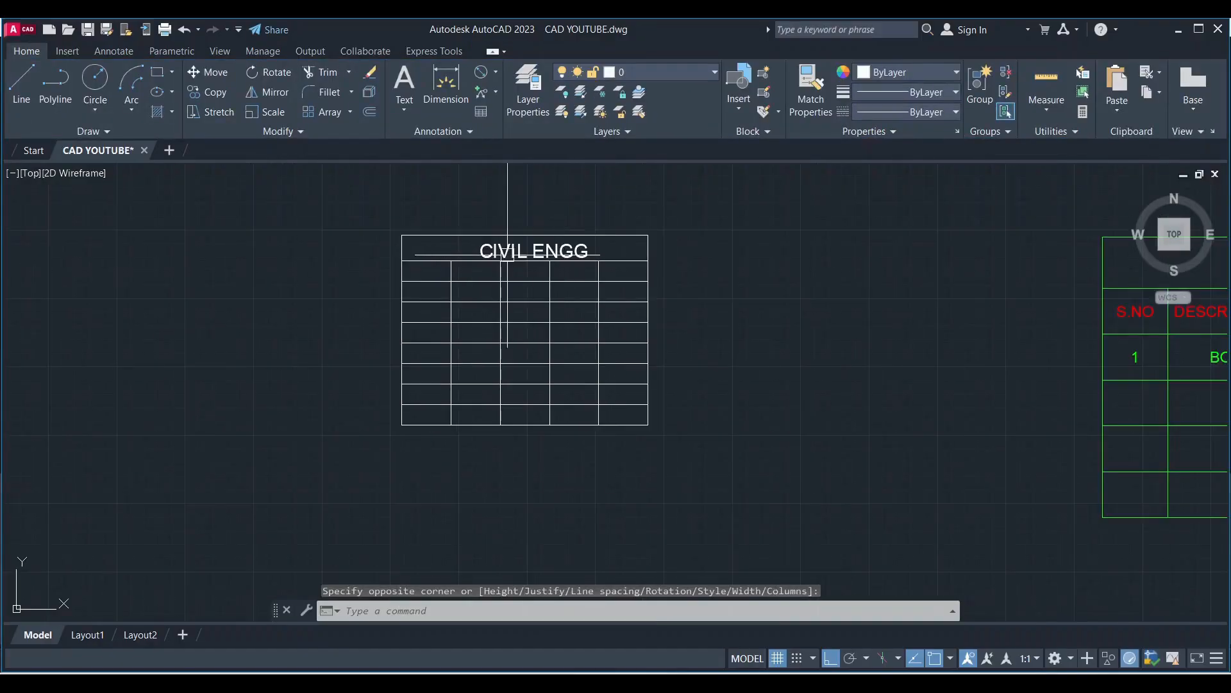
pyautogui.scroll(3, 588, 302)
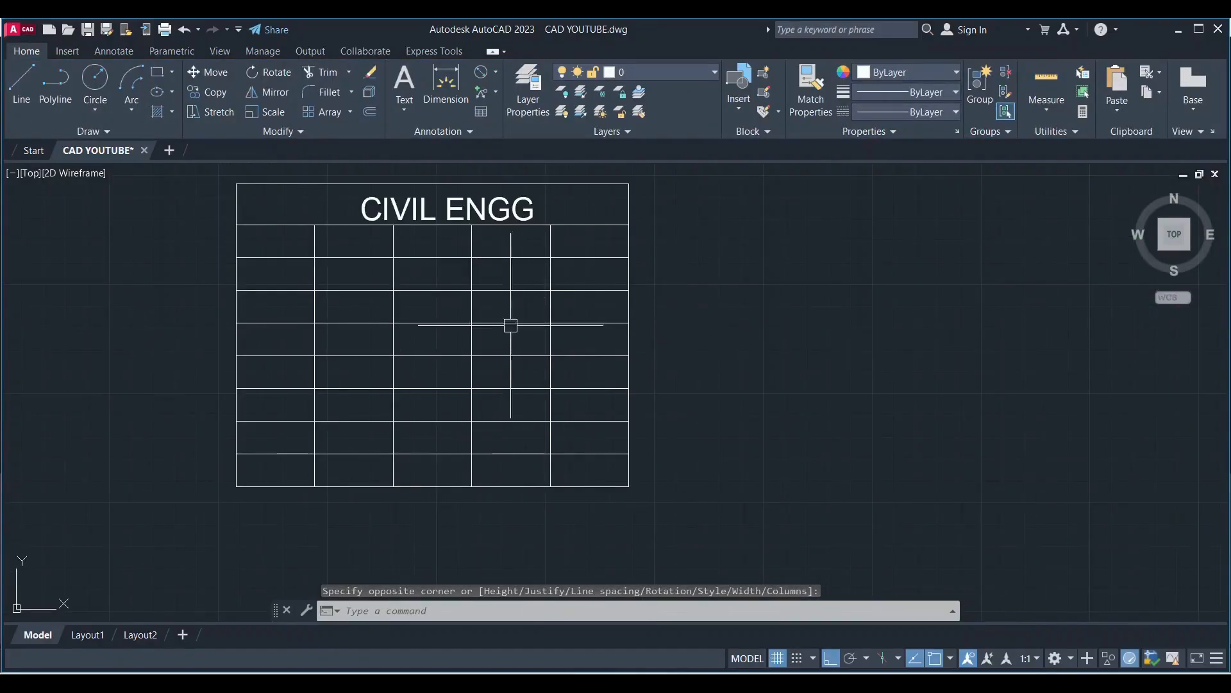
pyautogui.scroll(-2, 442, 317)
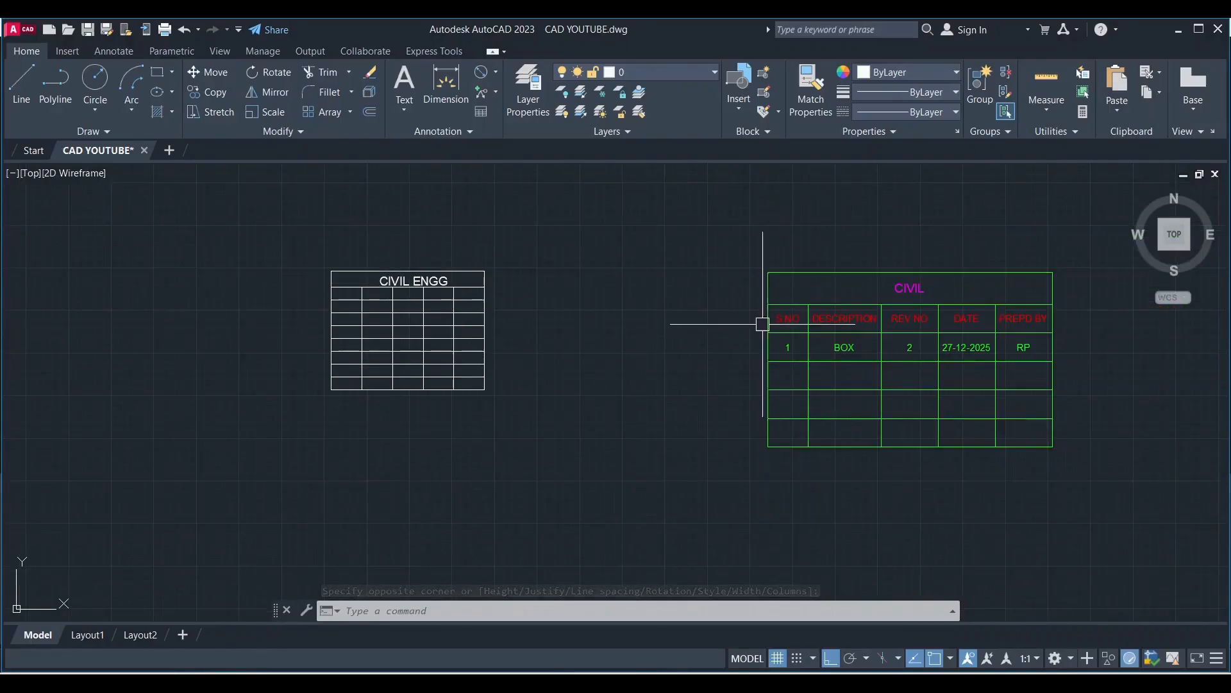
pyautogui.scroll(2, 997, 424)
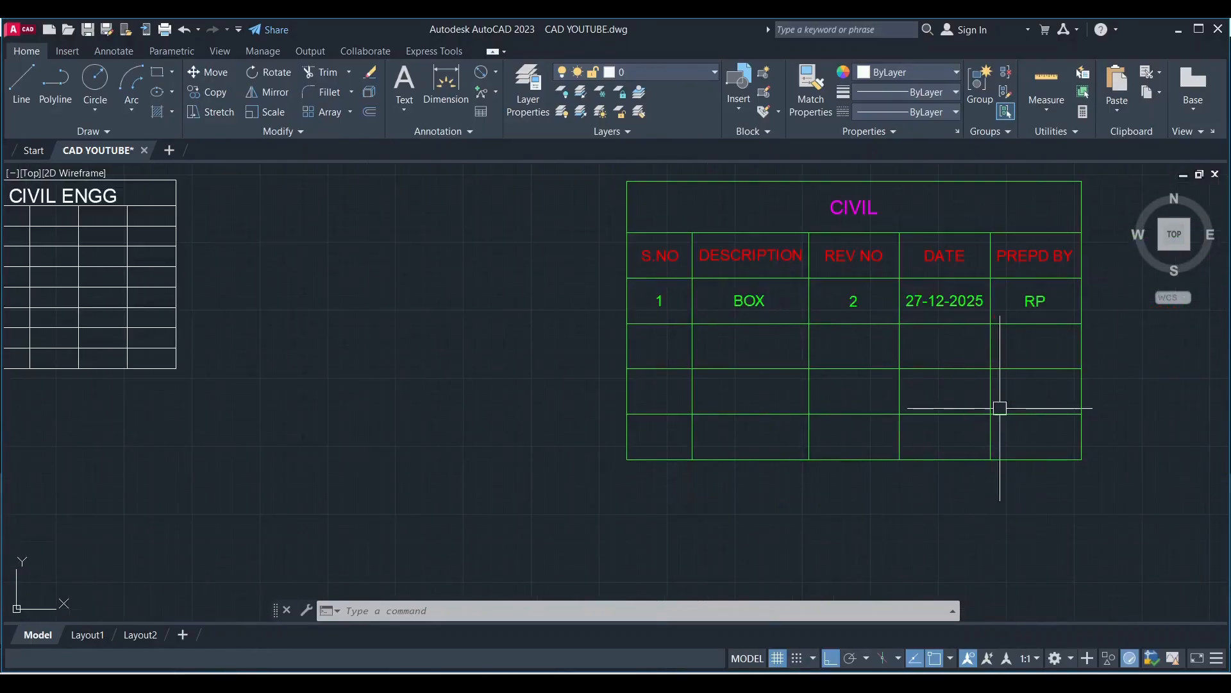
pyautogui.scroll(-2, 997, 417)
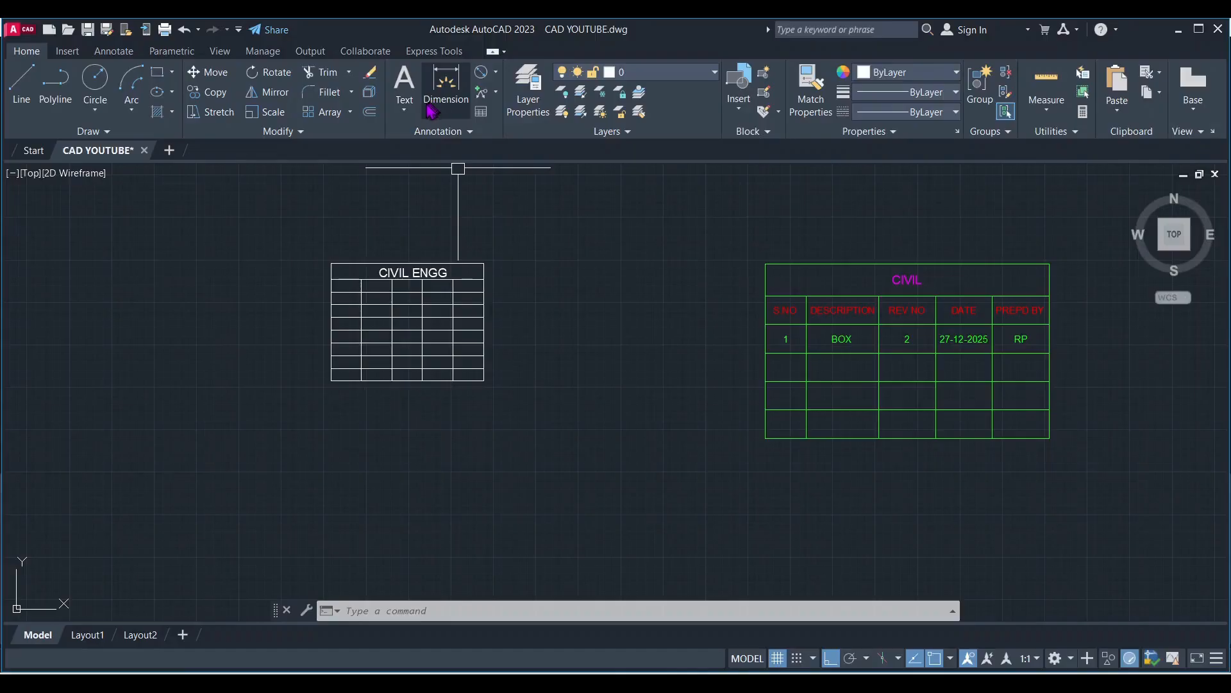
pyautogui.click(497, 72)
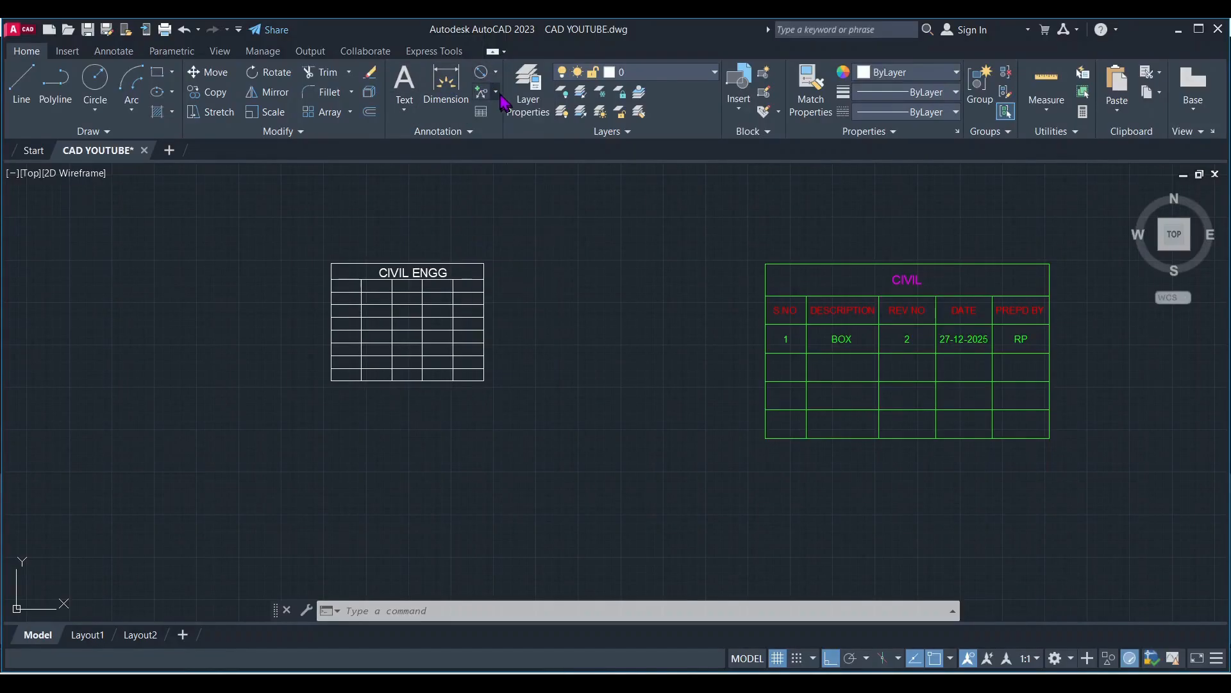
pyautogui.click(497, 93)
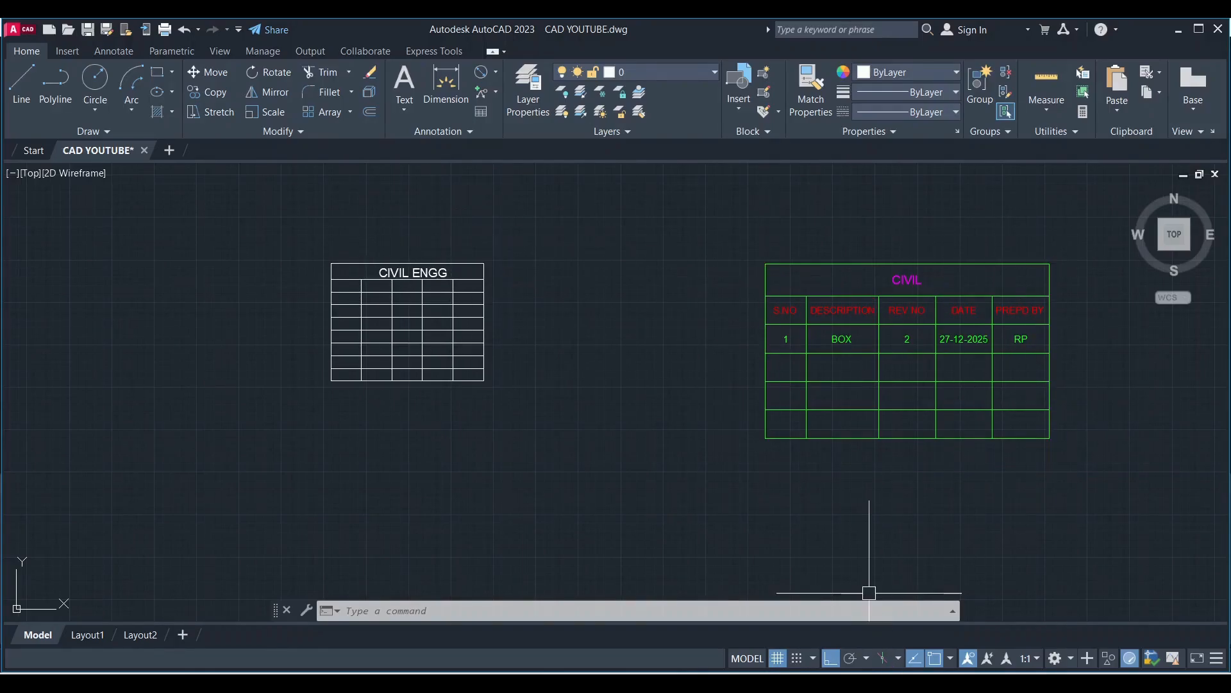
pyautogui.hotkey('alt', 'Tab')
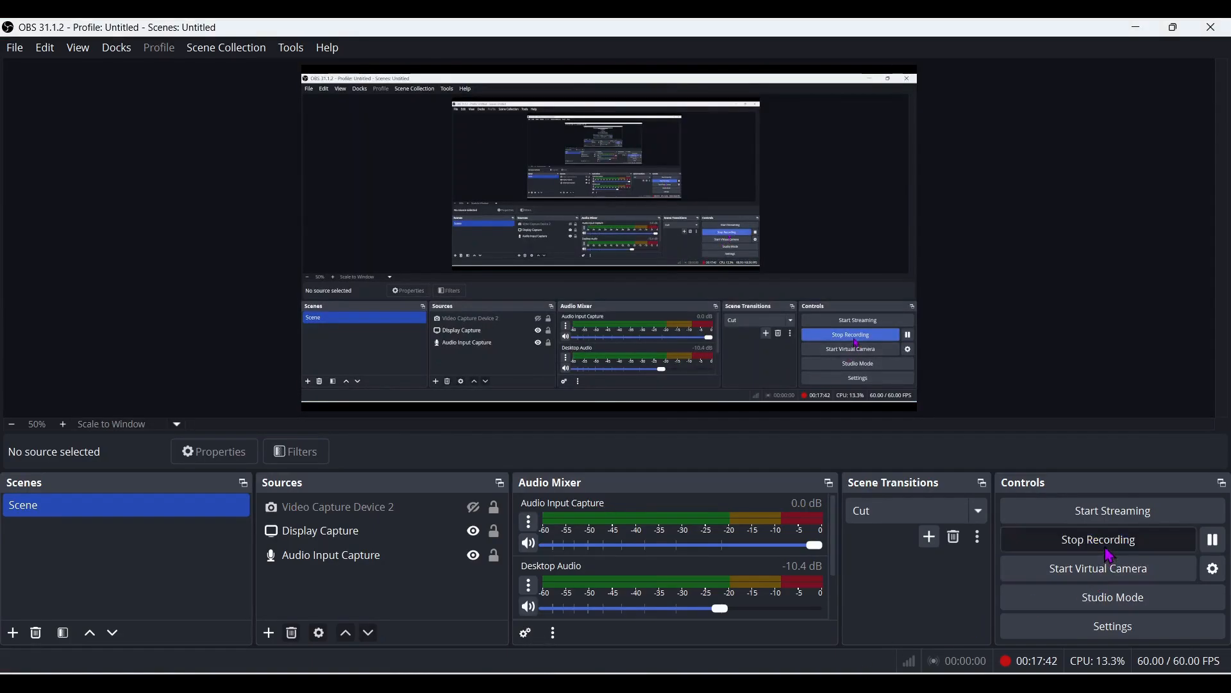